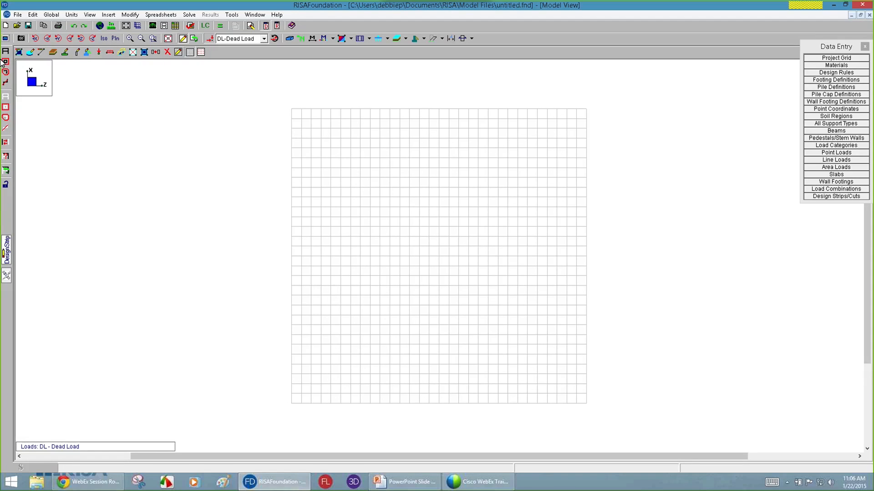
Open the global parameters and review the solution settings, including number of sections, subgrade modulus and allowable bearing.
left_click(100, 28)
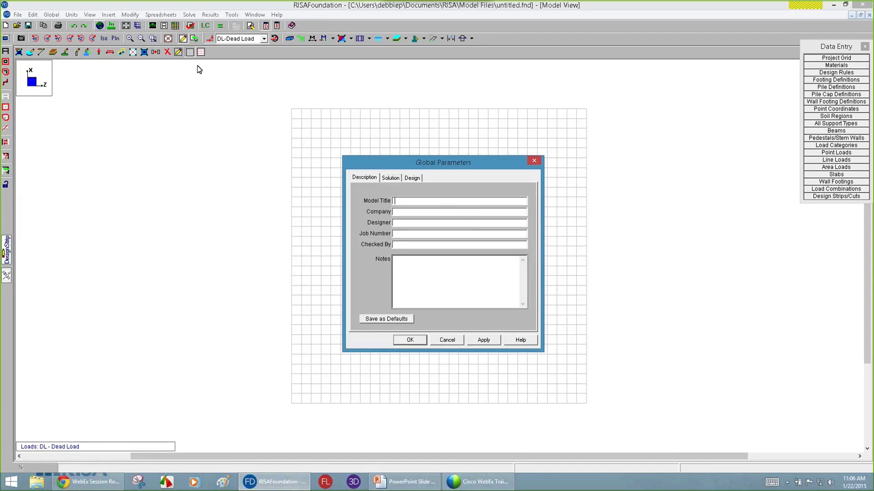
left_click_drag(416, 171, 276, 116)
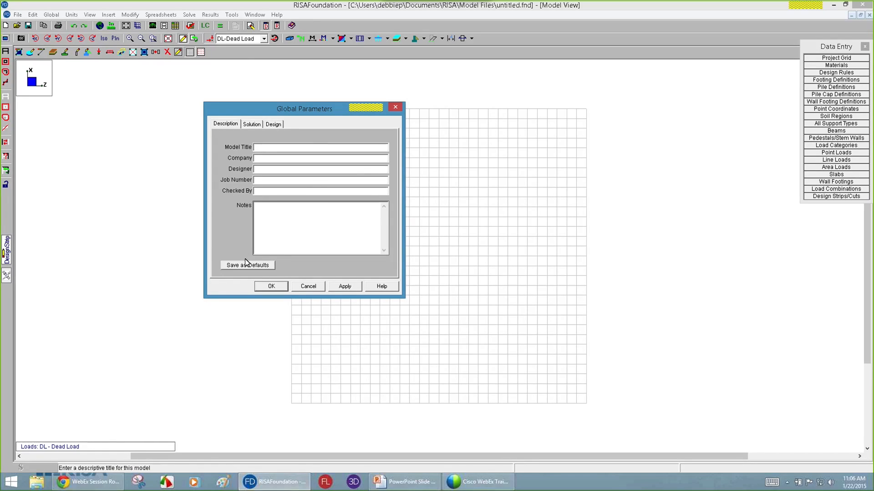
left_click(252, 124)
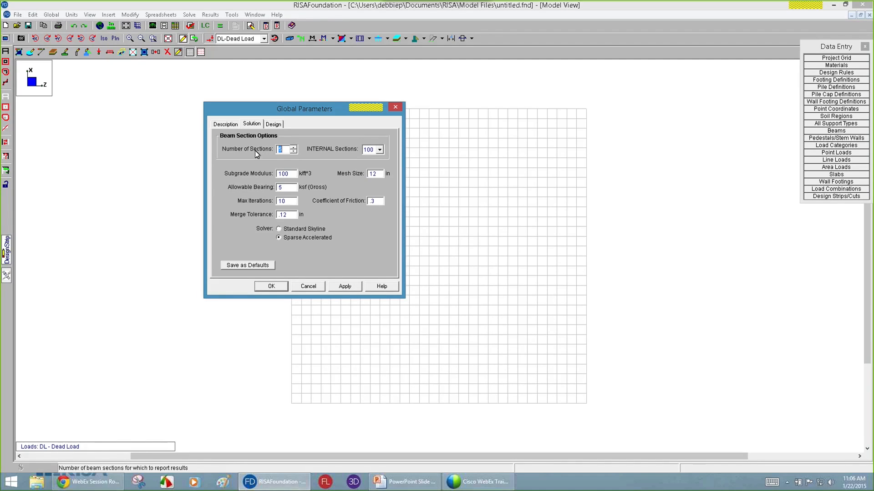
left_click(279, 148)
left_click(288, 173)
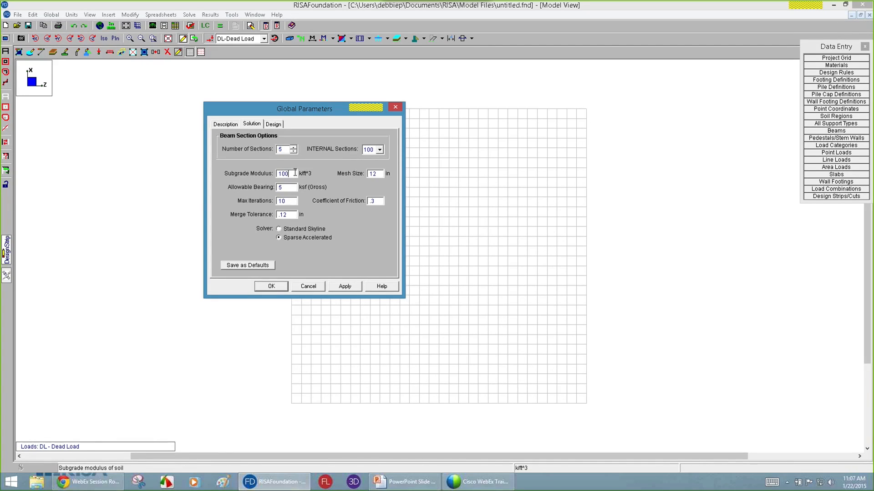
left_click_drag(296, 173, 269, 176)
left_click(284, 188)
left_click(290, 174)
left_click_drag(291, 174, 269, 174)
key("Tab")
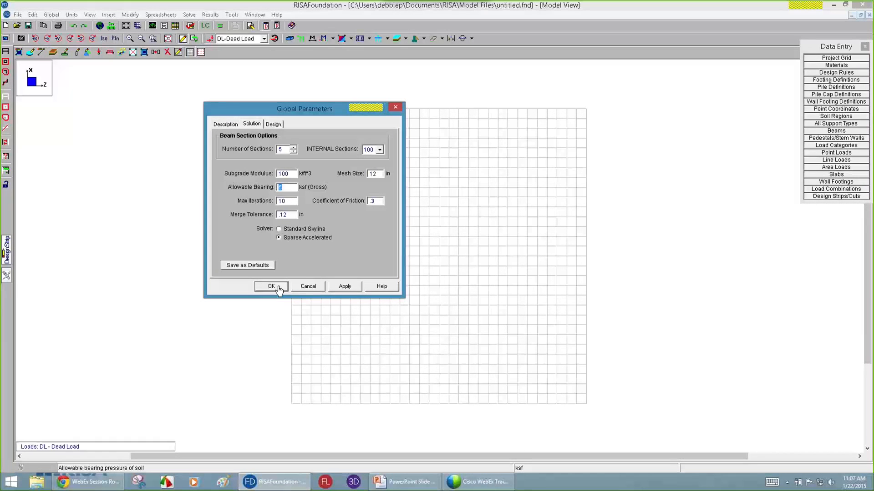
left_click(290, 174)
double_click(291, 173)
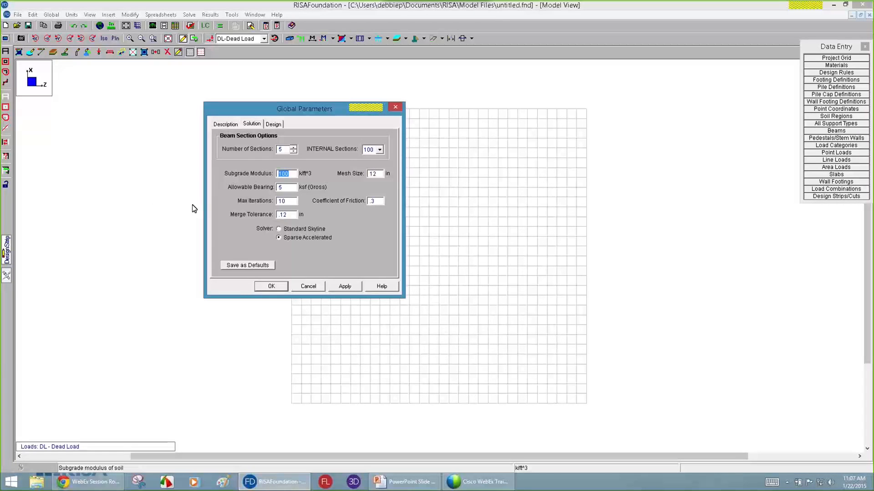
Select ACI 318-11 as the concrete design code and accept the global parameters.
left_click(273, 124)
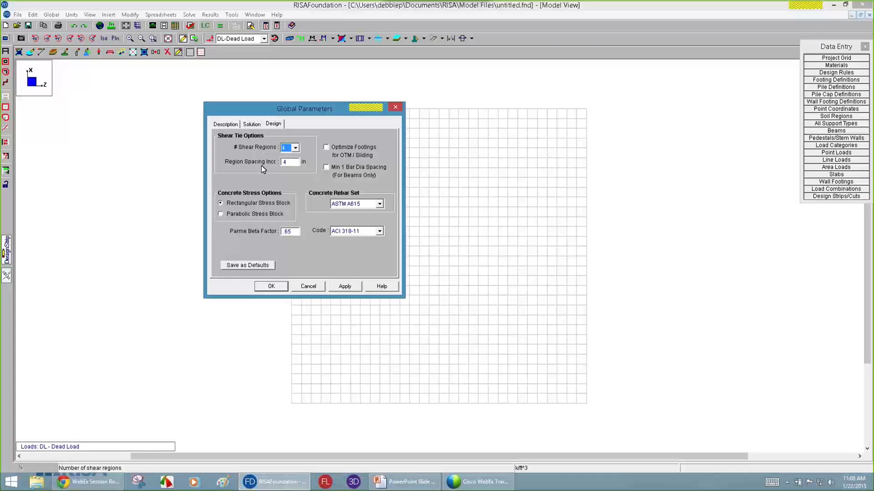
left_click(353, 232)
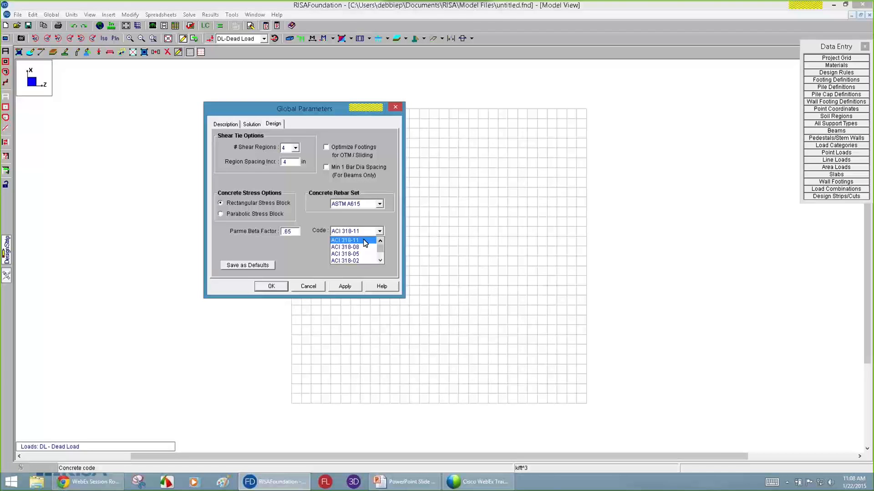
left_click(365, 241)
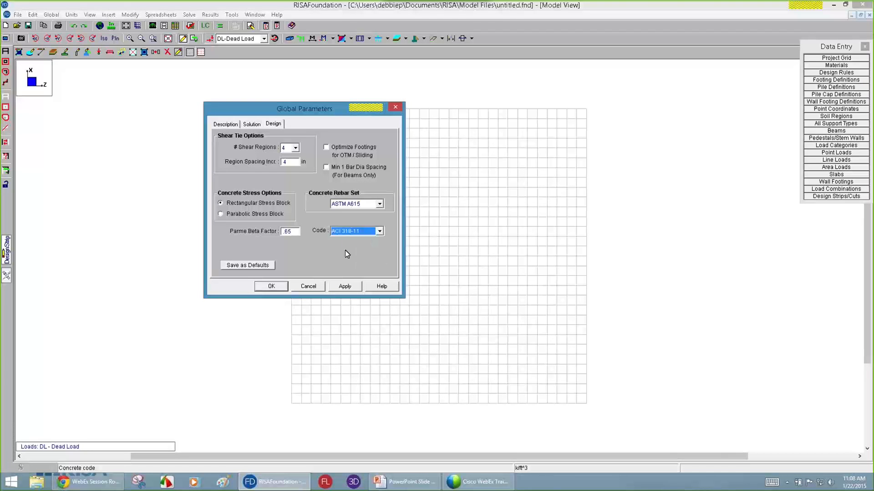
left_click(287, 289)
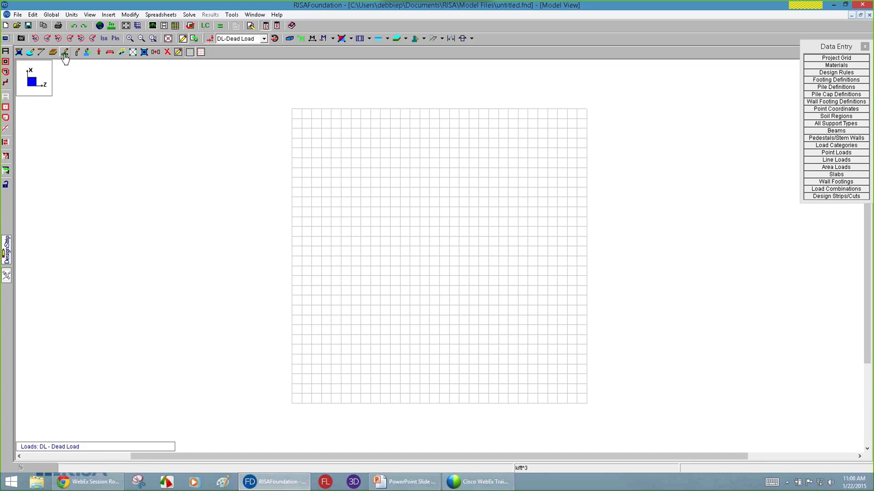
Add a new material set after the last row of the concrete properties, then check the Conc4000NW values and close the table.
left_click(822, 66)
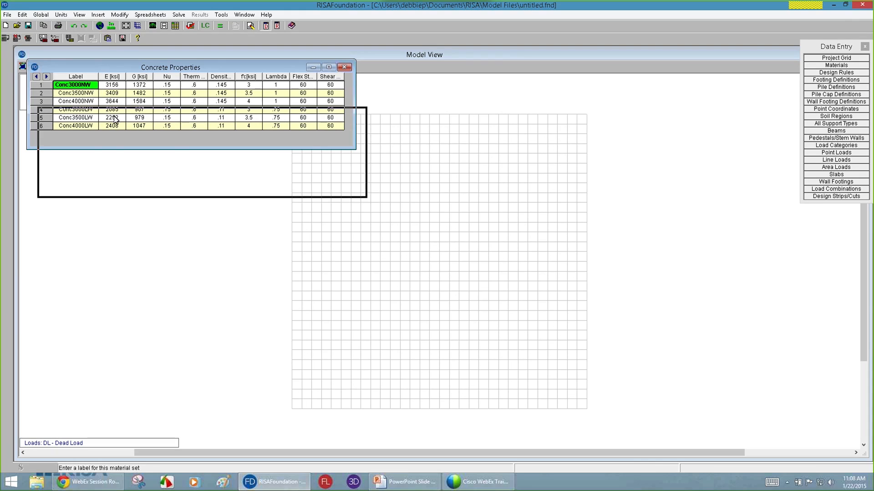
left_click_drag(115, 119, 114, 120)
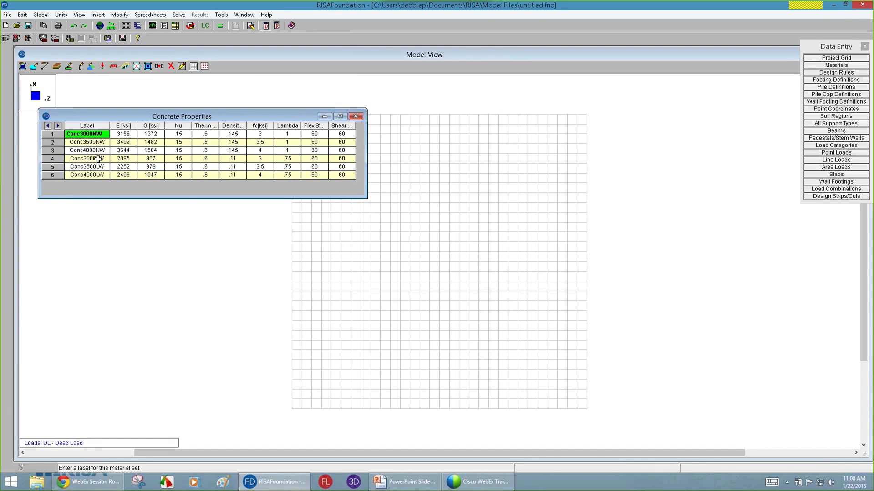
left_click(98, 175)
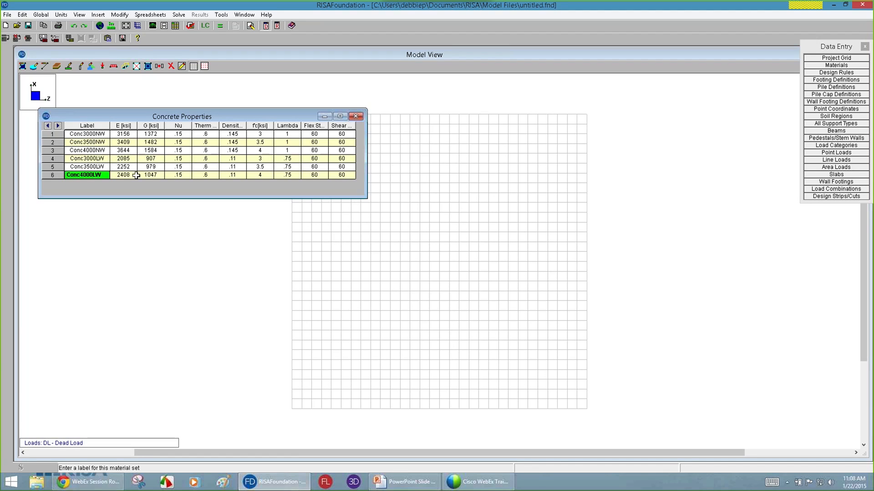
key("Down")
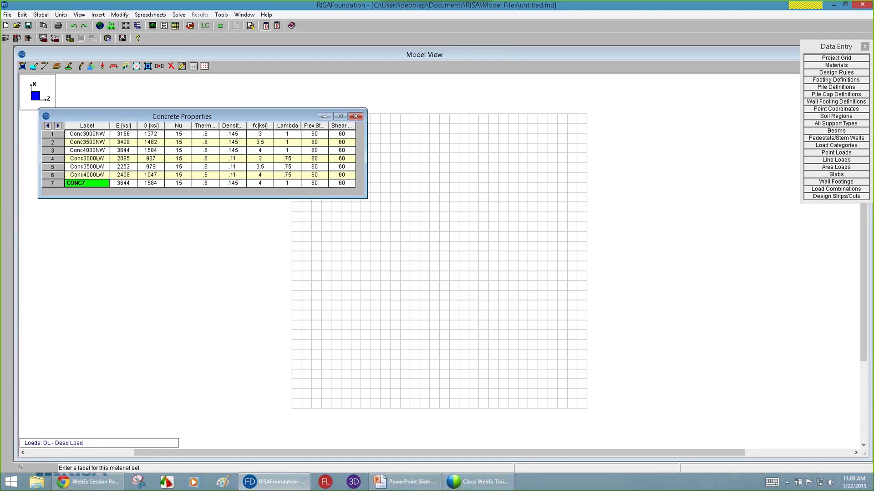
left_click(83, 150)
left_click_drag(83, 149, 343, 152)
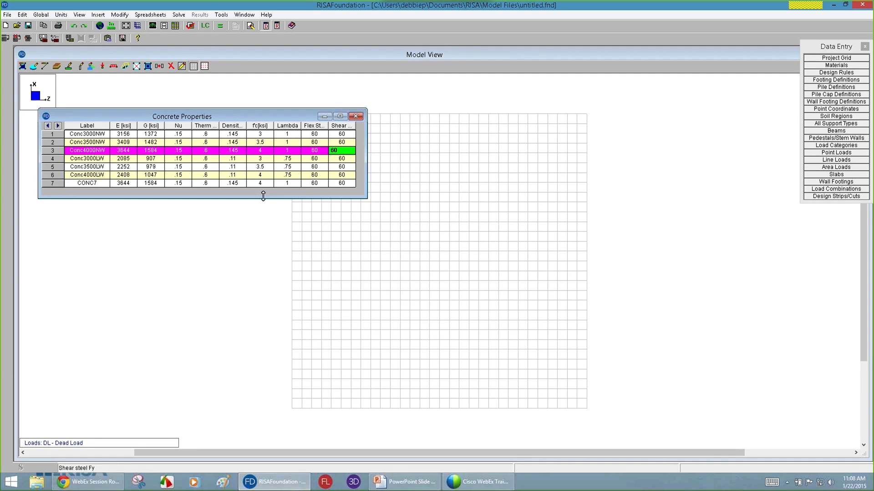
left_click(355, 117)
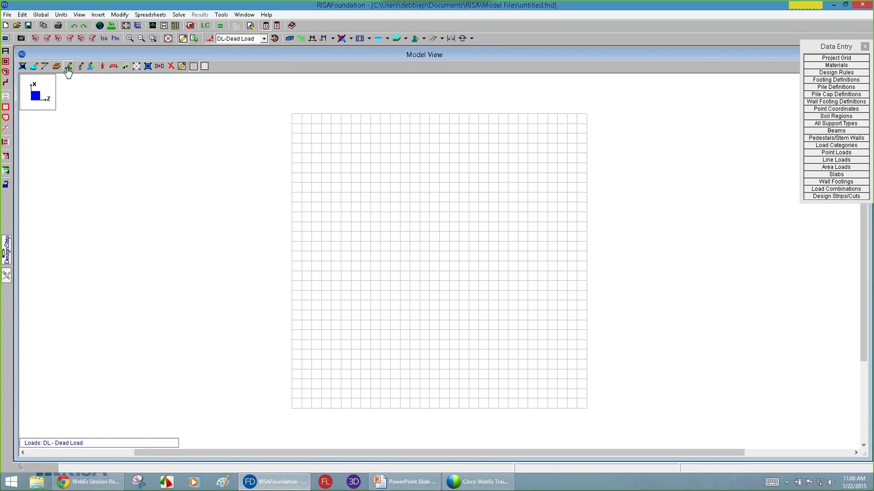
Open the support type assignment options and check which footing definitions can be assigned.
left_click(68, 67)
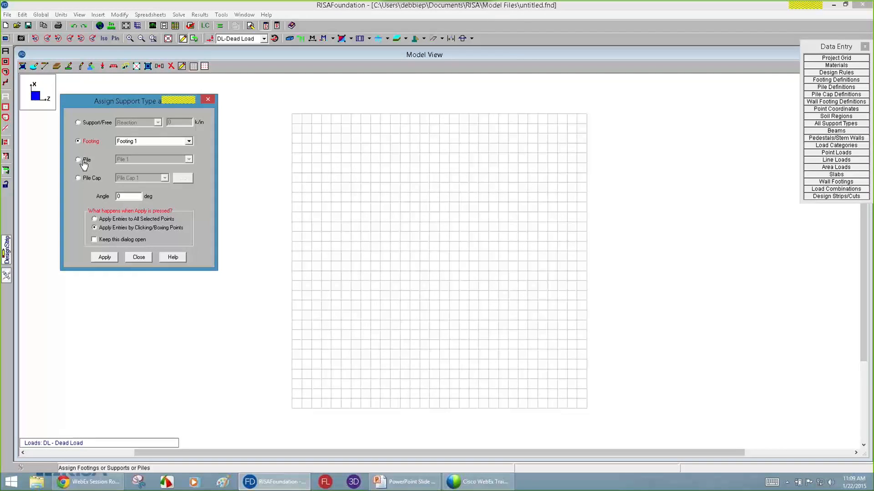
left_click(136, 143)
left_click(136, 143)
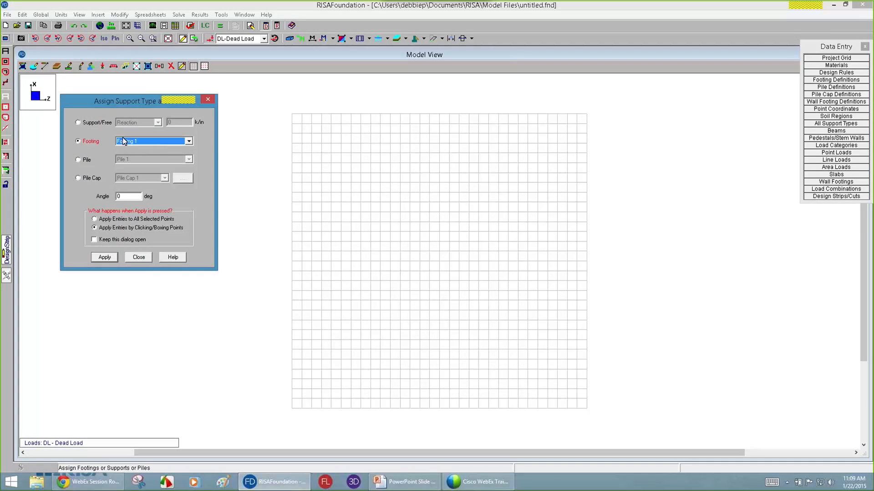
left_click_drag(117, 103, 117, 74)
Open the footing definitions and set the material of Footing 1 to Conc4000NW.
left_click(832, 48)
left_click_drag(832, 49, 828, 59)
left_click(825, 90)
left_click_drag(250, 108, 251, 136)
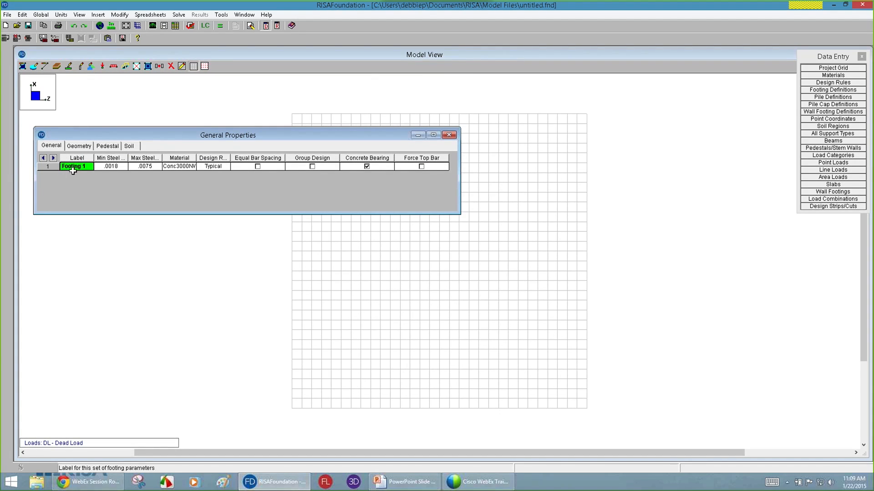
left_click(113, 166)
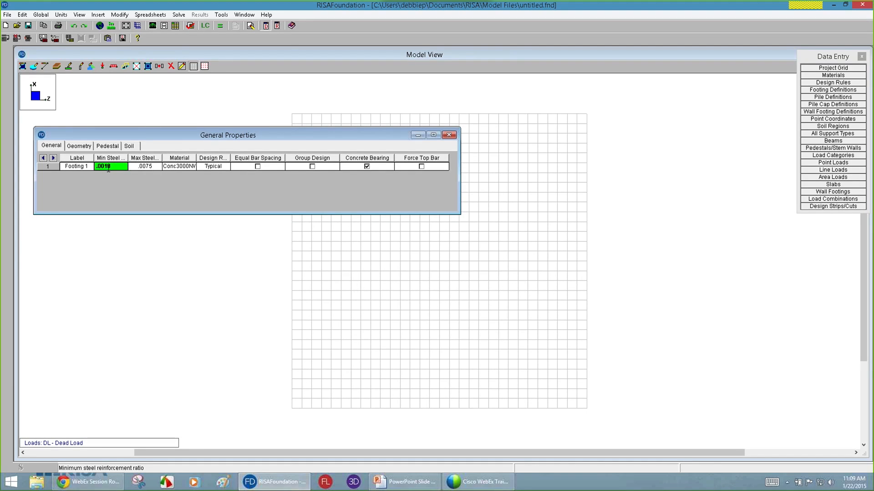
left_click_drag(197, 158, 212, 158)
left_click(191, 168)
left_click(208, 168)
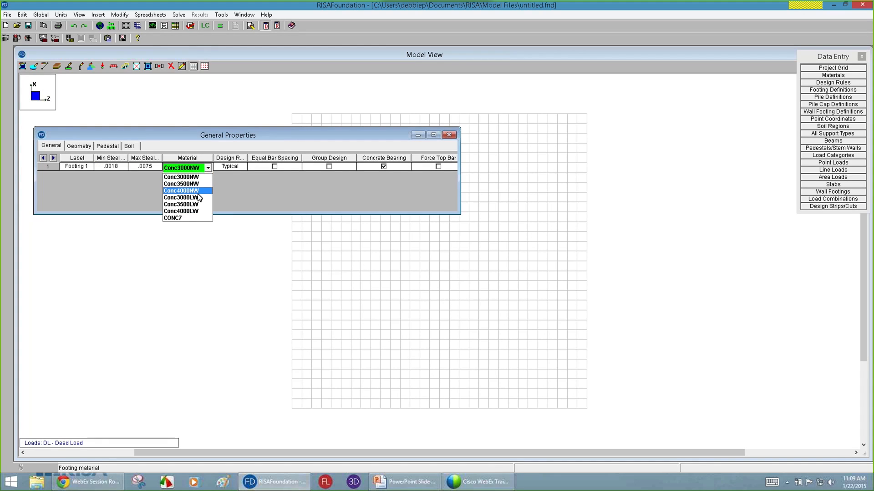
left_click(201, 191)
Add a new design rule set named Footings below the Typical set.
left_click(232, 166)
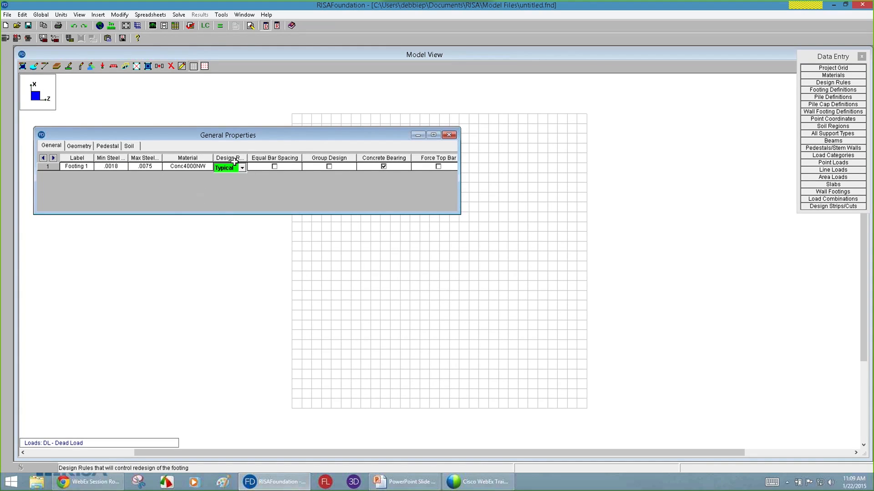
left_click_drag(247, 158, 258, 159)
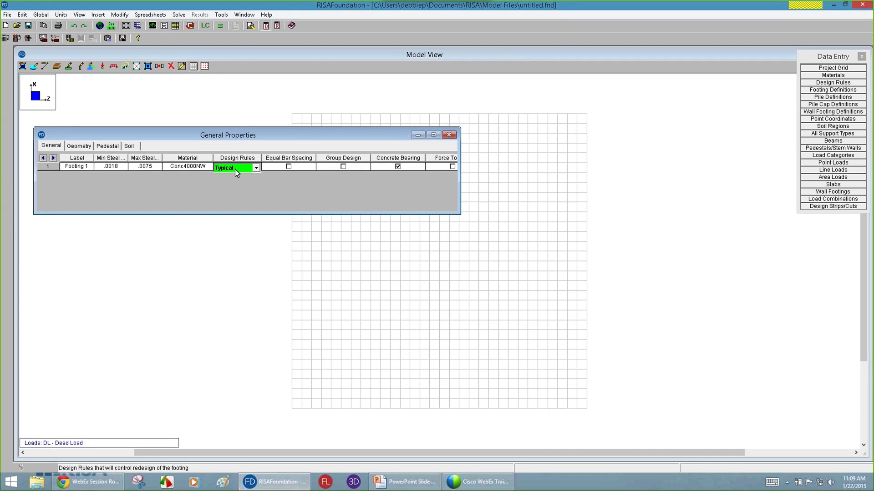
left_click(832, 83)
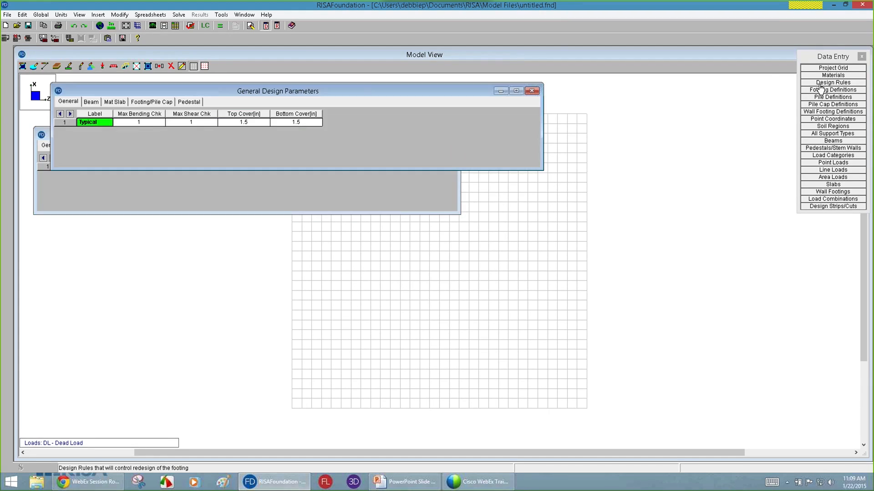
left_click_drag(179, 91, 162, 203)
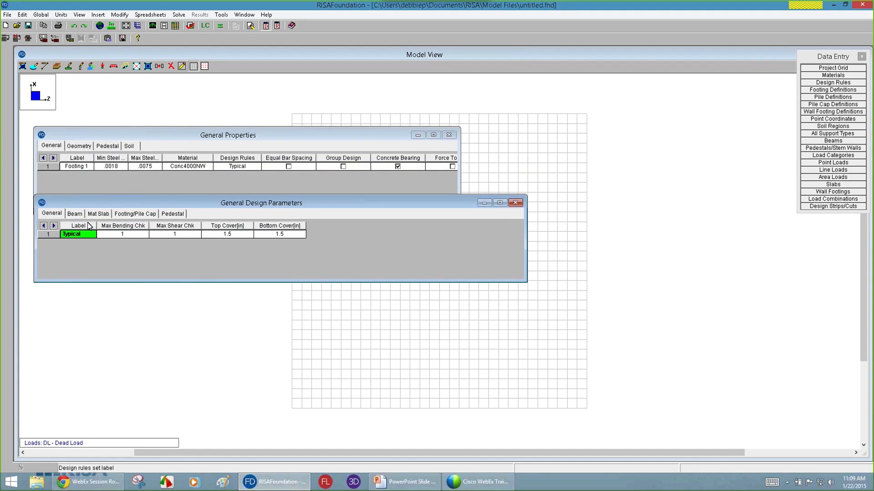
key("Down")
type("Footing")
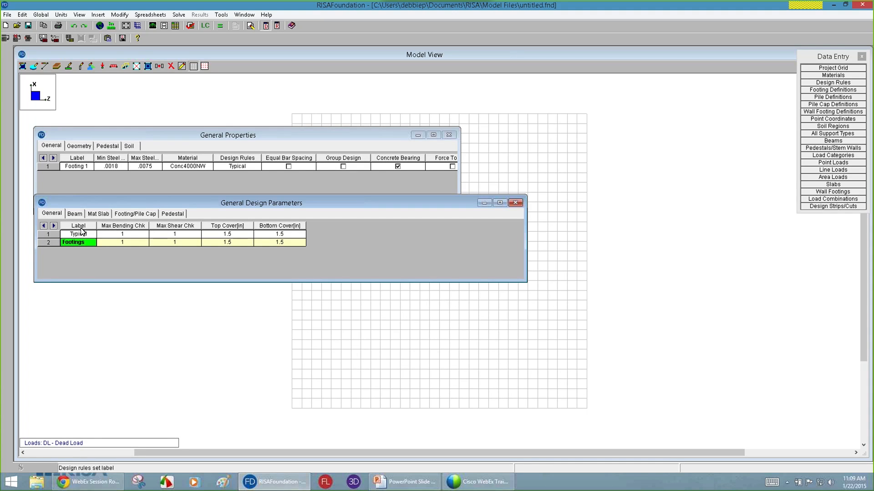
Review the maximum bending and shear checks and the top and bottom covers of the Footings design rules.
left_click(121, 242)
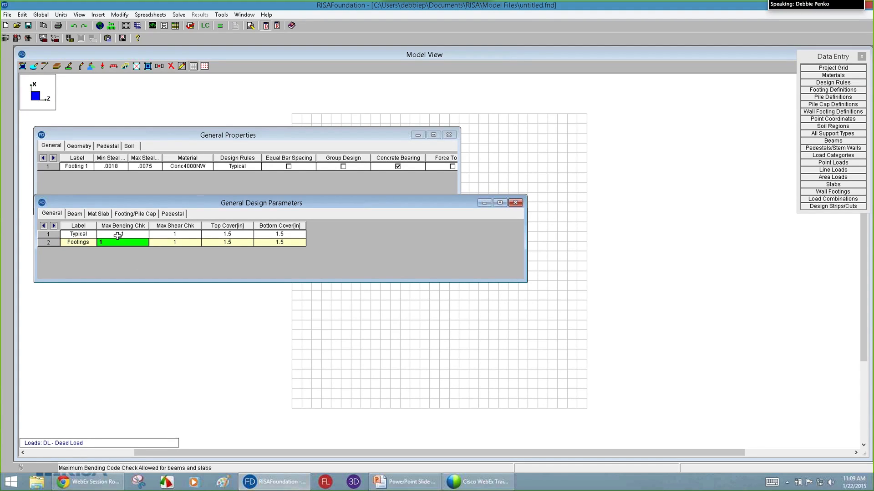
left_click(174, 242)
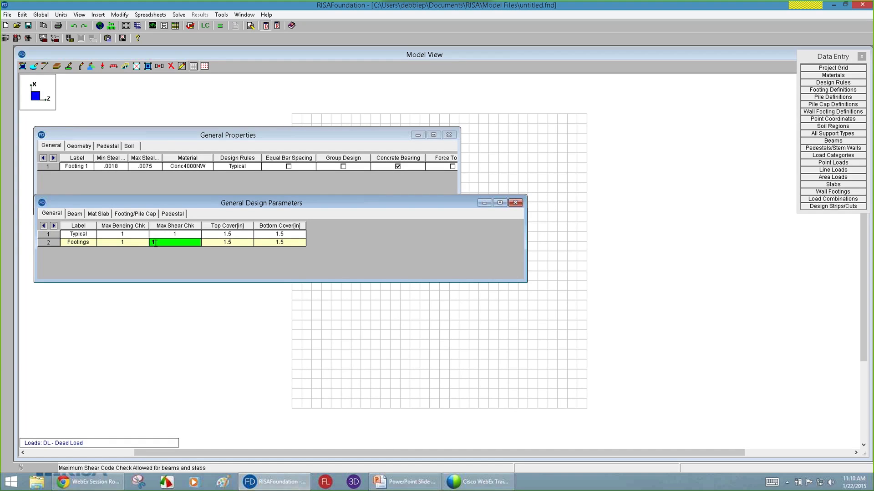
left_click(122, 243)
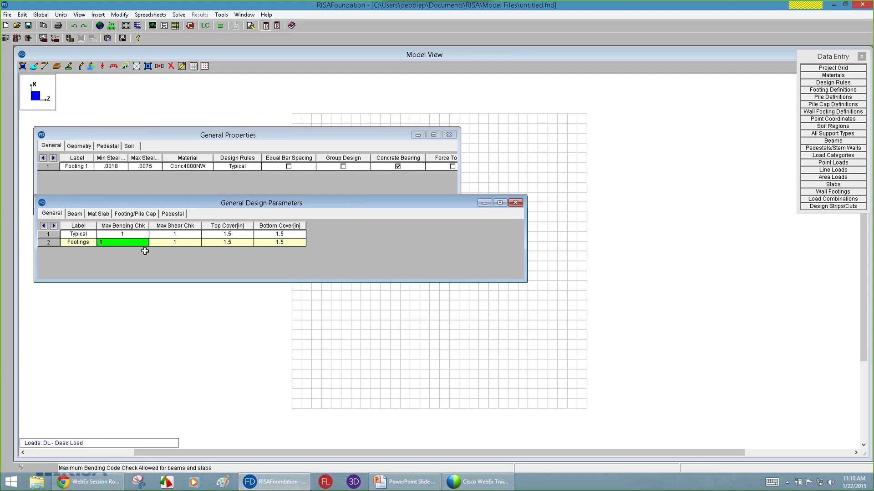
left_click(166, 242)
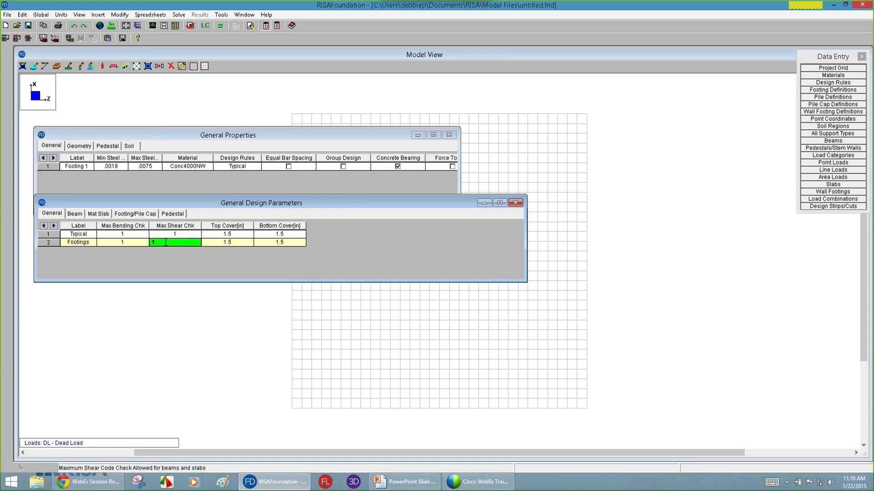
left_click(224, 242)
left_click(274, 242)
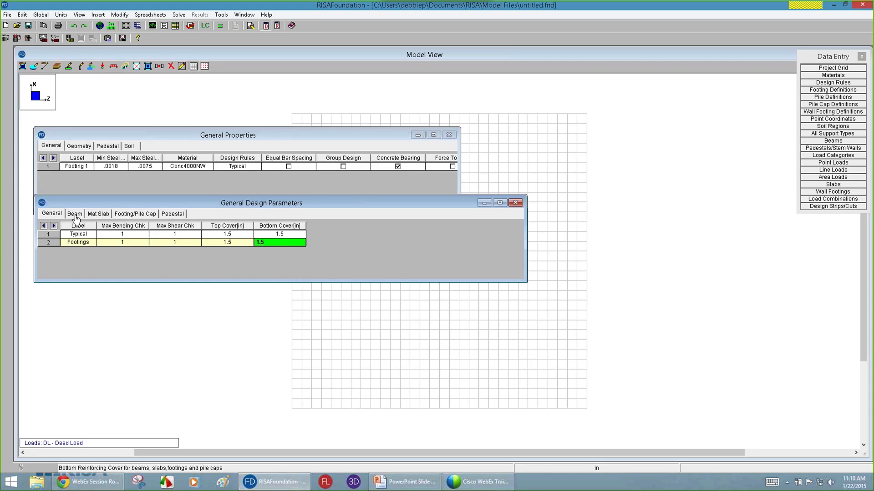
Set both the top and bottom footing rebar size to #5 for the Footings design rules.
left_click(133, 216)
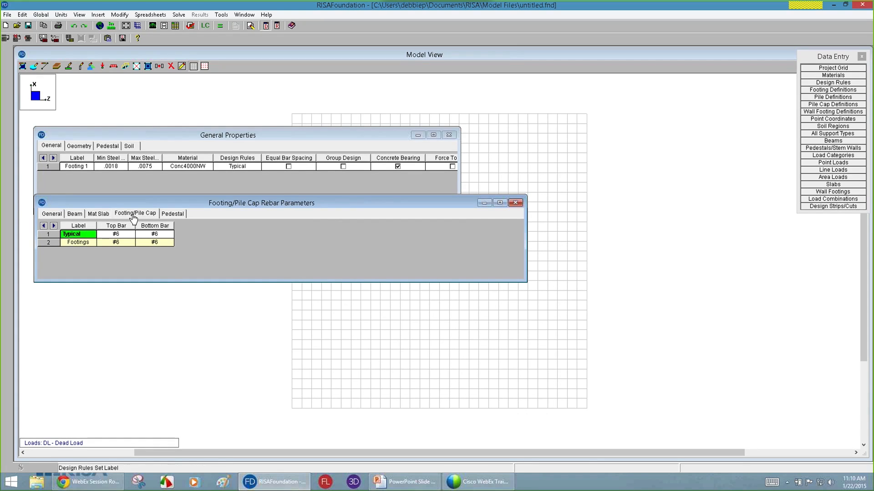
left_click(120, 242)
left_click(130, 243)
left_click(123, 256)
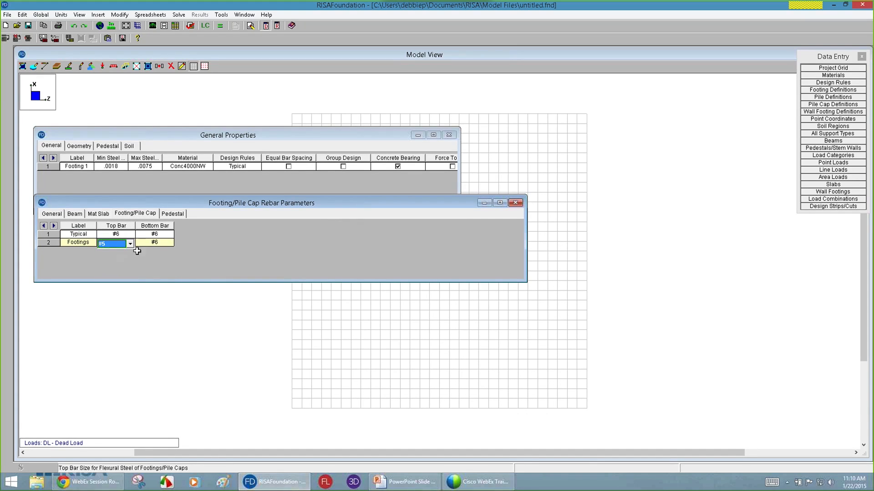
left_click(149, 243)
left_click(168, 244)
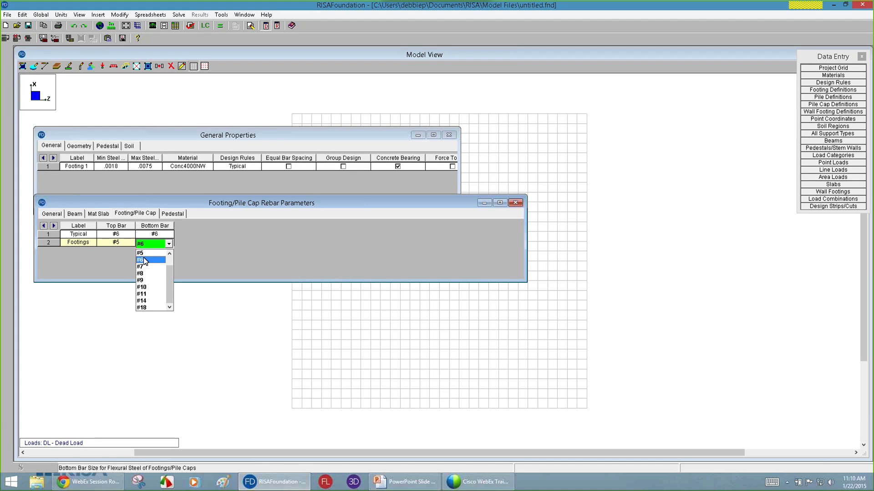
left_click(150, 256)
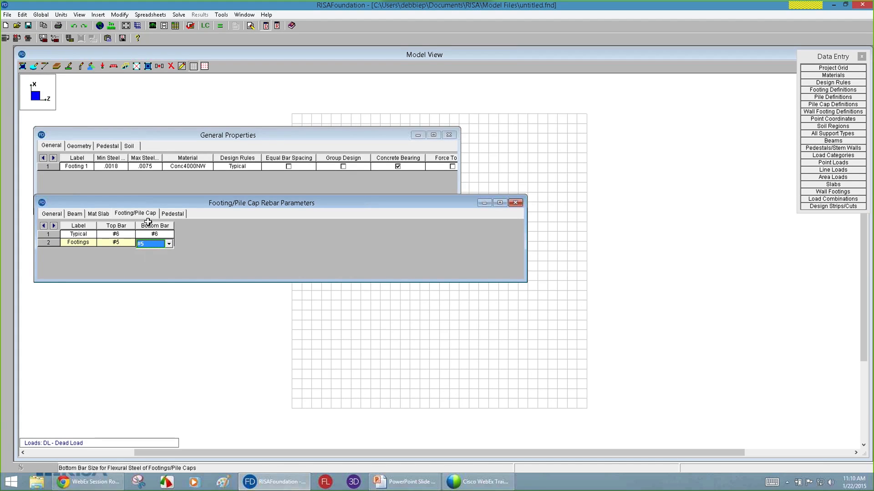
Set the pedestal bar size to #5 for the Footings design rules and close the design rules spreadsheet.
left_click(52, 215)
left_click(128, 217)
left_click(173, 214)
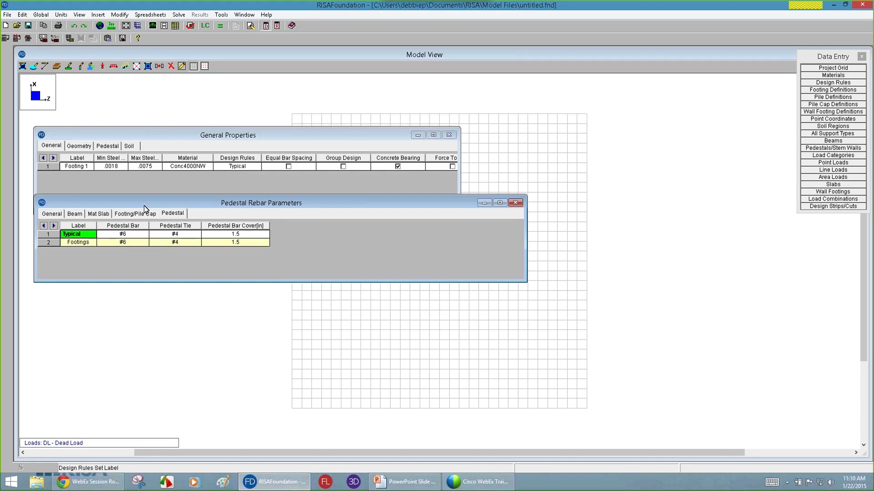
left_click(133, 244)
left_click(133, 246)
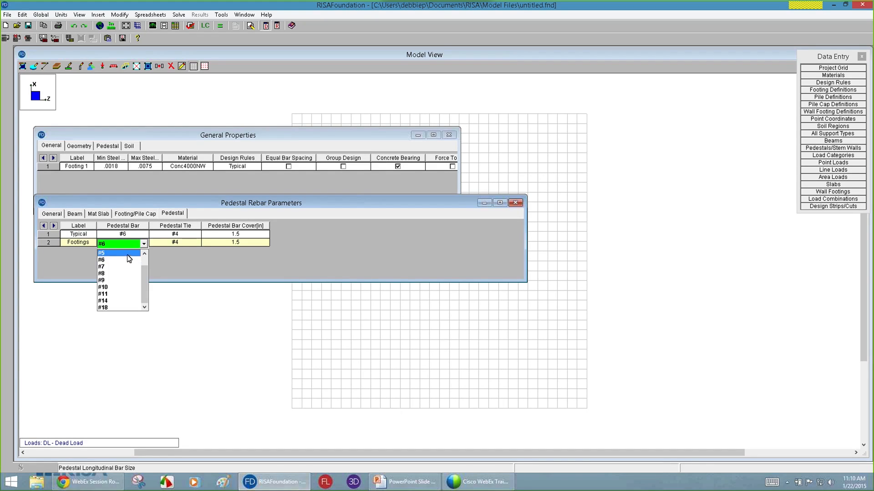
left_click(130, 258)
left_click(171, 244)
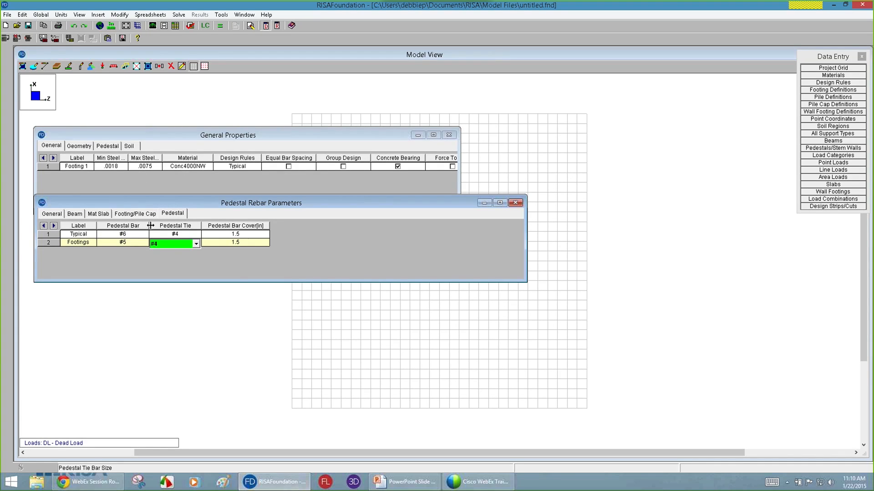
left_click(518, 204)
Assign the Footings design rules to Footing 1 and widen the footing definitions window to show all its columns.
left_click(224, 169)
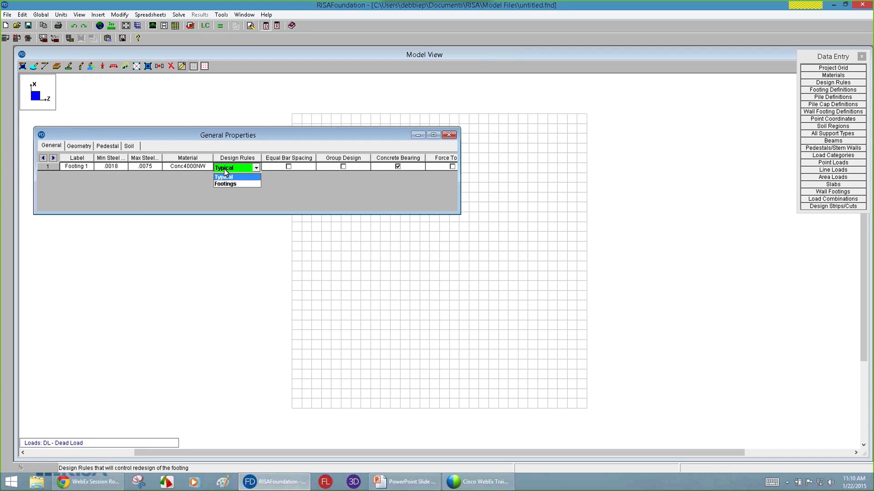
left_click(242, 184)
left_click_drag(459, 190, 562, 184)
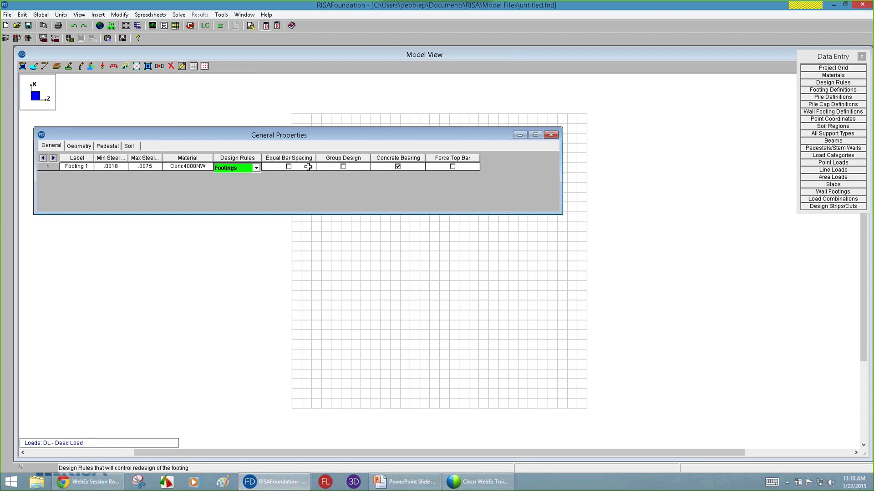
Review the equal bar spacing, group design, concrete bearing and force top bar options of Footing 1.
left_click(289, 166)
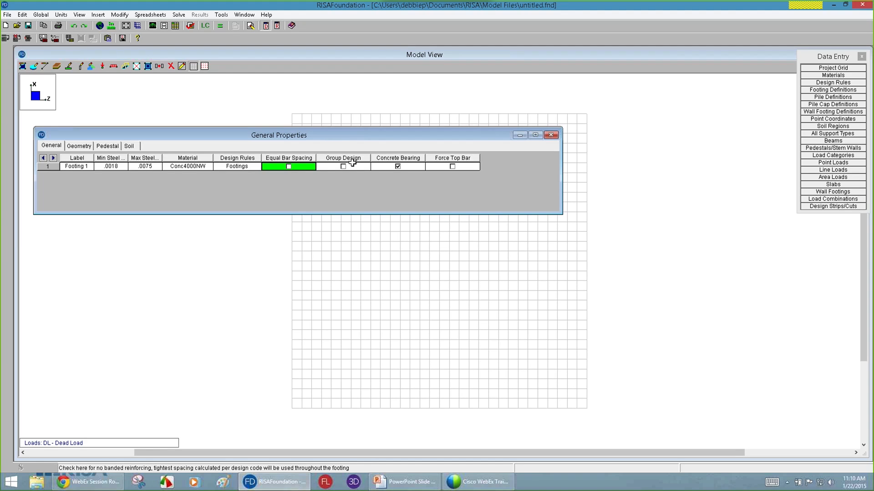
left_click(344, 167)
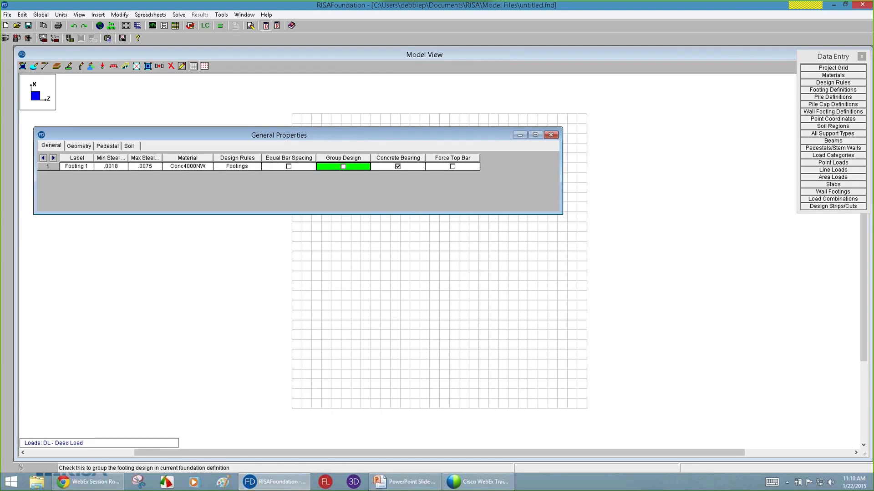
left_click(413, 168)
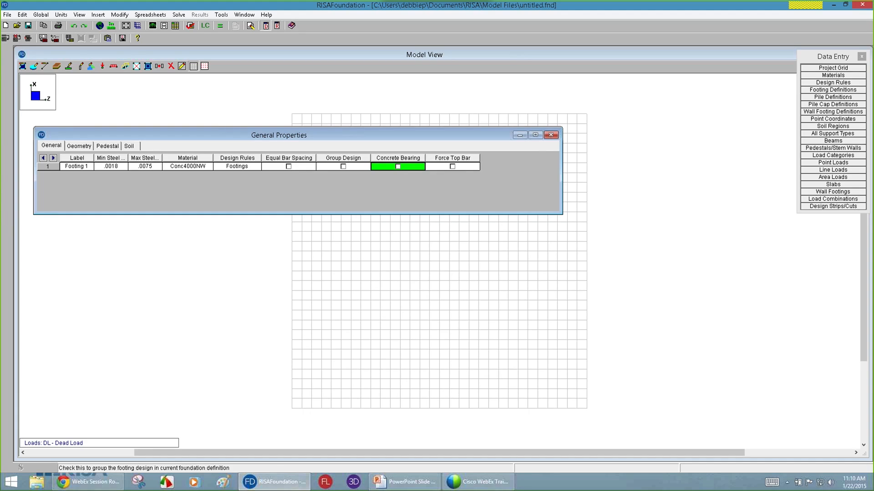
left_click(407, 172)
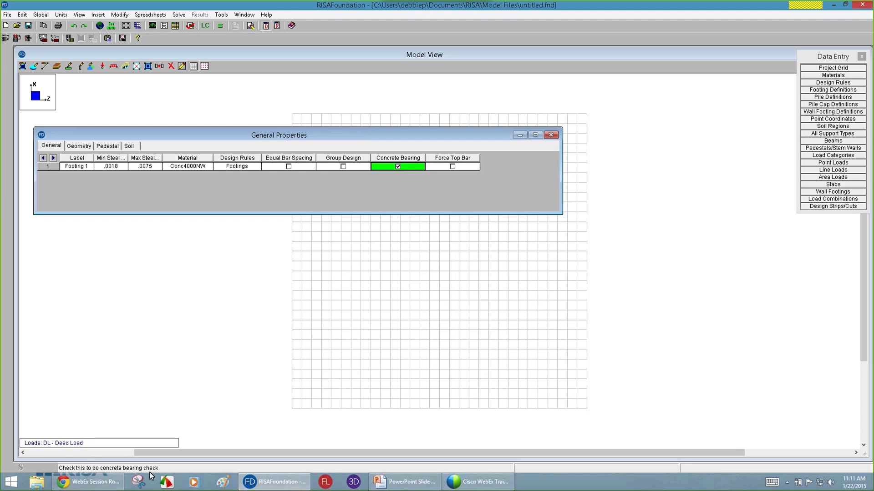
left_click(476, 167)
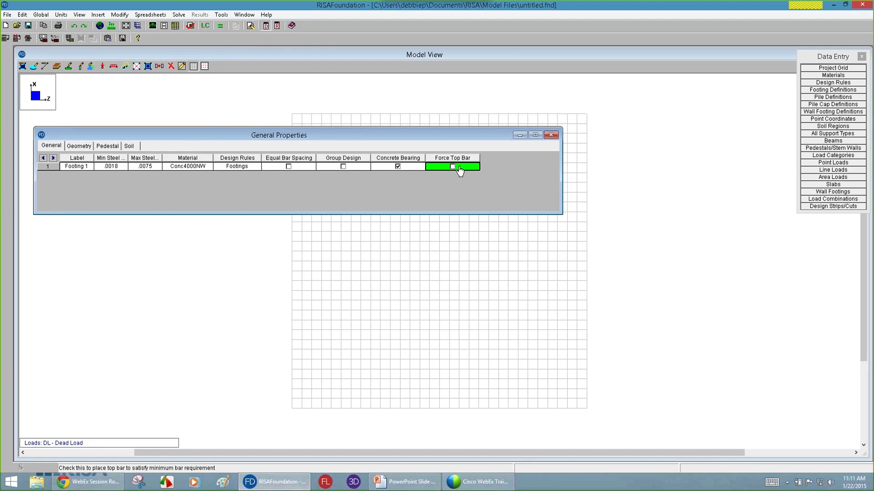
Set the maximum length and maximum width of Footing 1 to 6 ft in its geometry definition.
left_click(82, 148)
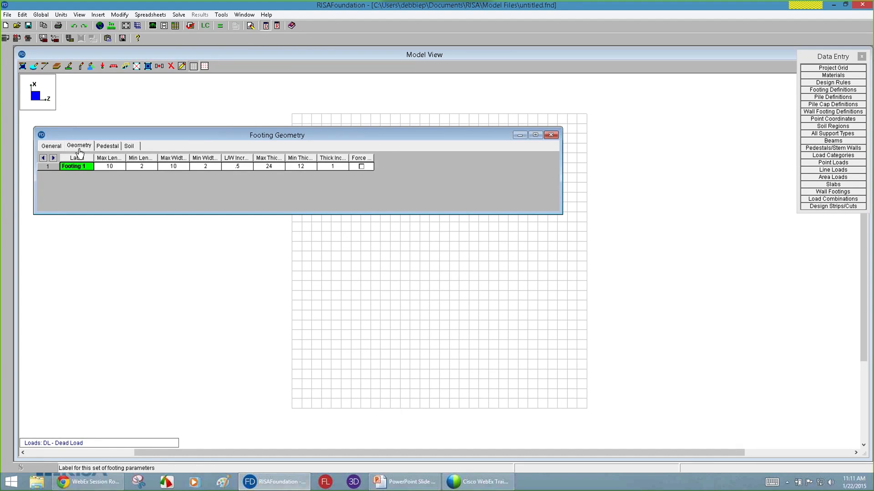
left_click(109, 167)
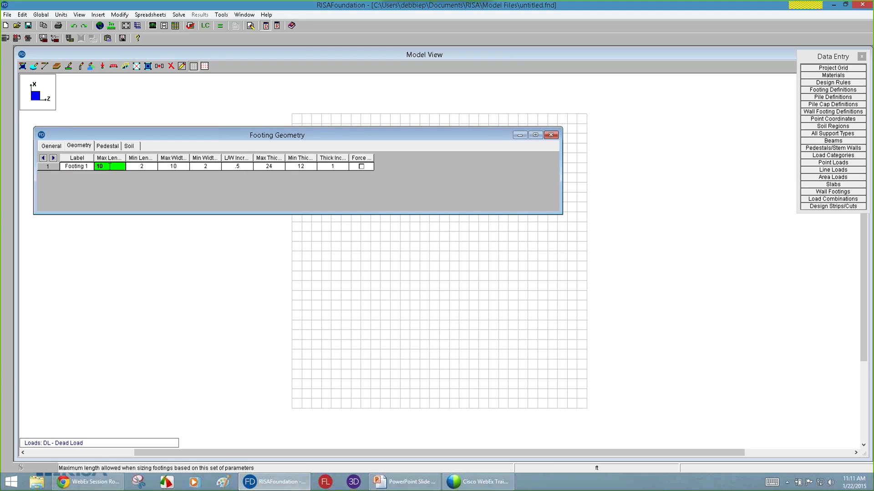
left_click_drag(124, 157, 234, 157)
left_click(103, 166)
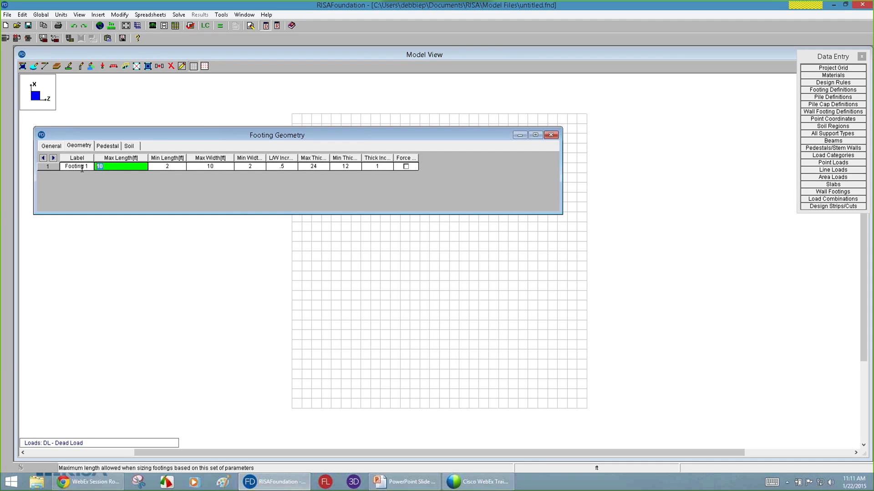
left_click_drag(233, 158, 332, 158)
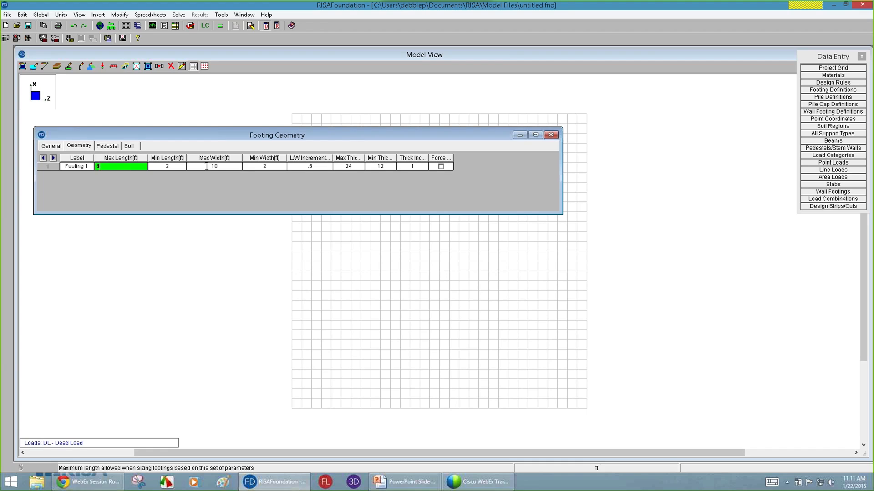
left_click(189, 166)
type("6")
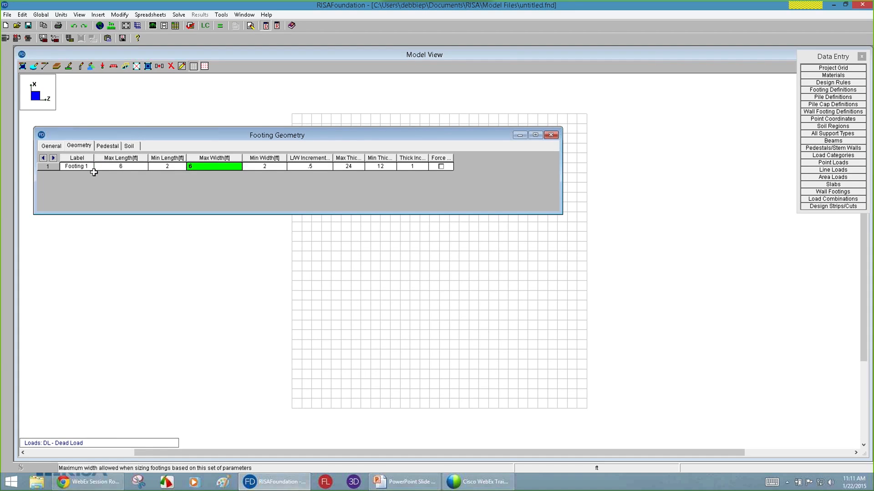
Review the length and width limits, size increment and maximum and minimum thickness of Footing 1.
left_click(174, 167)
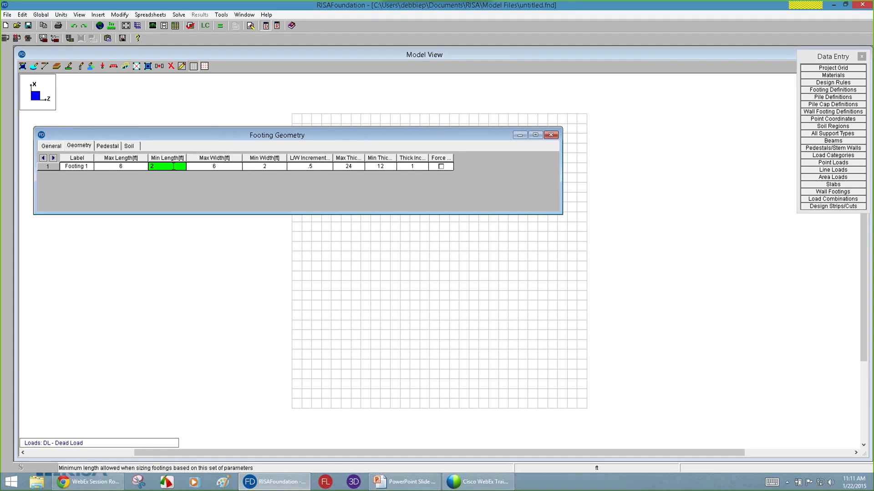
left_click(129, 167)
left_click(156, 167)
left_click(217, 169)
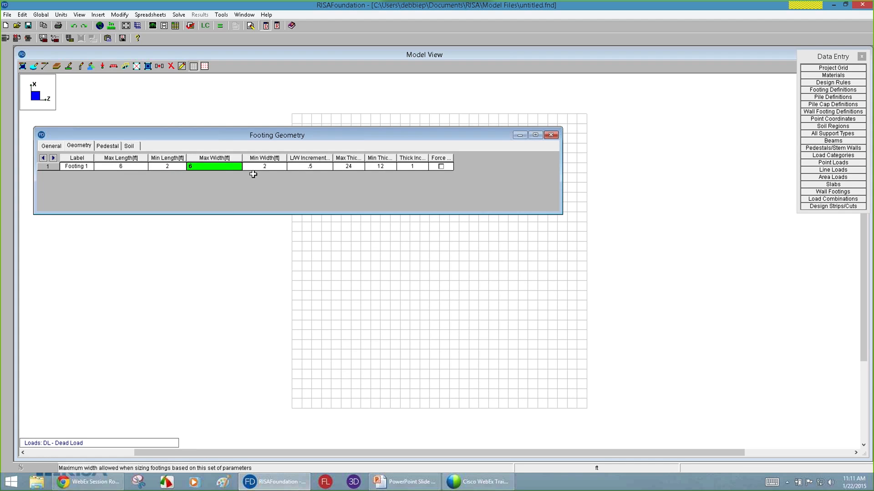
left_click(318, 168)
left_click(363, 167)
left_click_drag(363, 166, 386, 159)
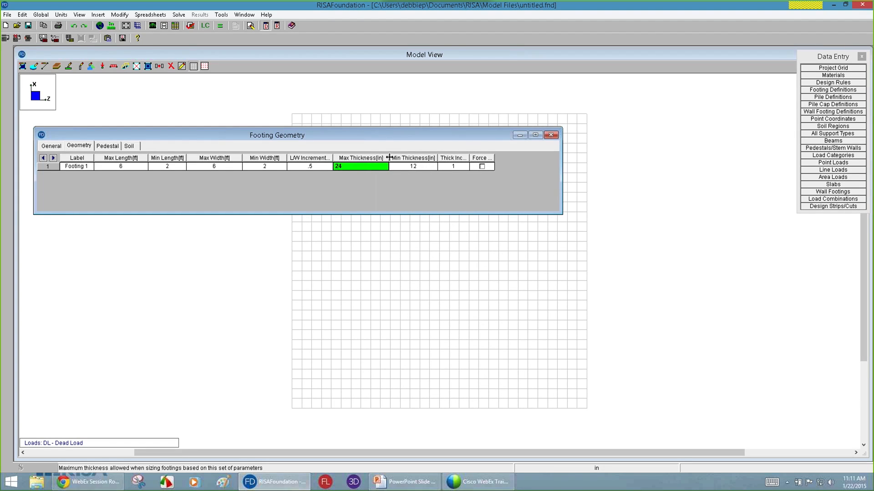
left_click(411, 167)
left_click(369, 166)
Enable Force Square for Footing 1 so its design length equals its width.
left_click_drag(468, 159, 539, 160)
left_click(510, 166)
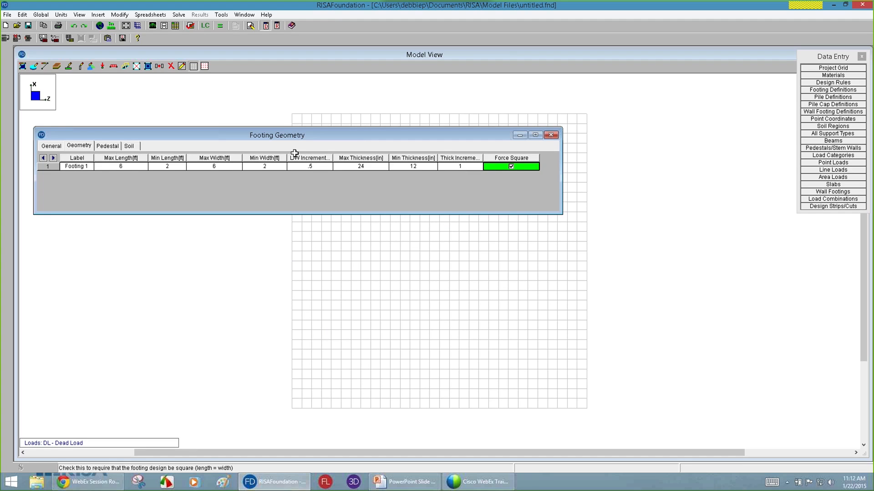
Review the pedestal shape and height defined for Footing 1.
left_click(108, 146)
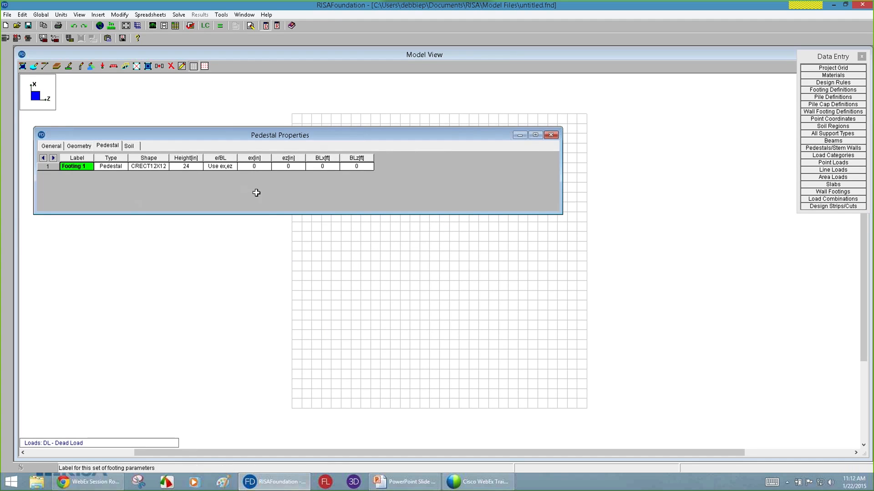
left_click(163, 167)
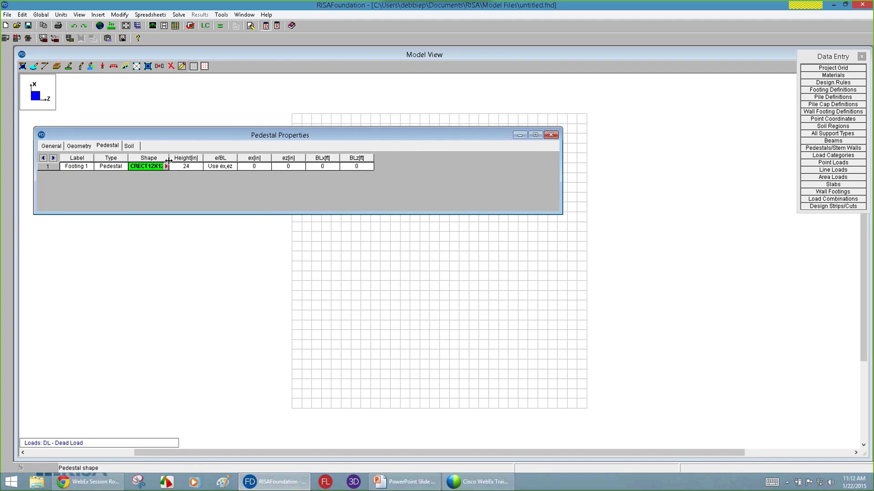
left_click_drag(169, 158, 180, 158)
key("Tab")
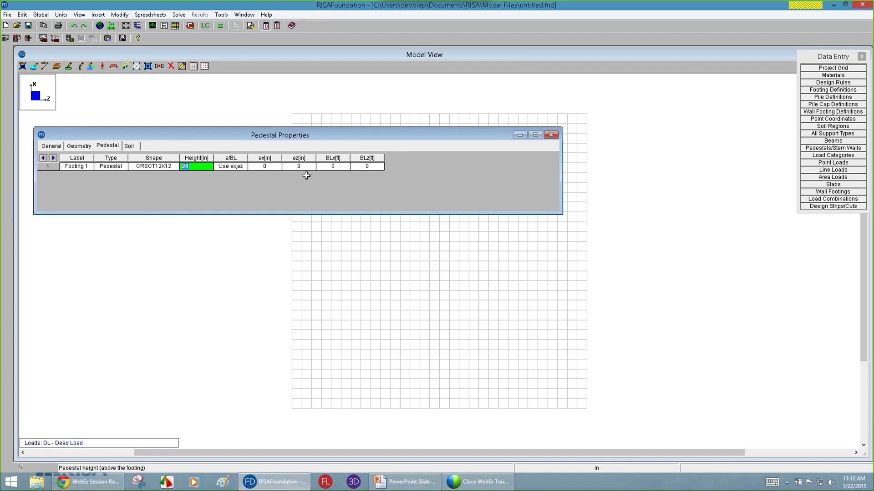
Review the overburden, passive resistance, friction coefficient and gross/net bearing settings of Footing 1, and close the footing definitions.
left_click(130, 147)
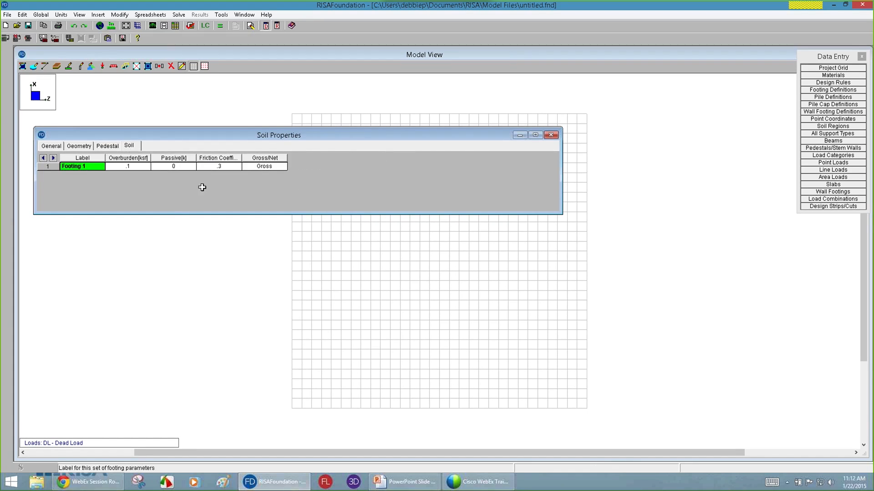
left_click(132, 167)
key("Tab")
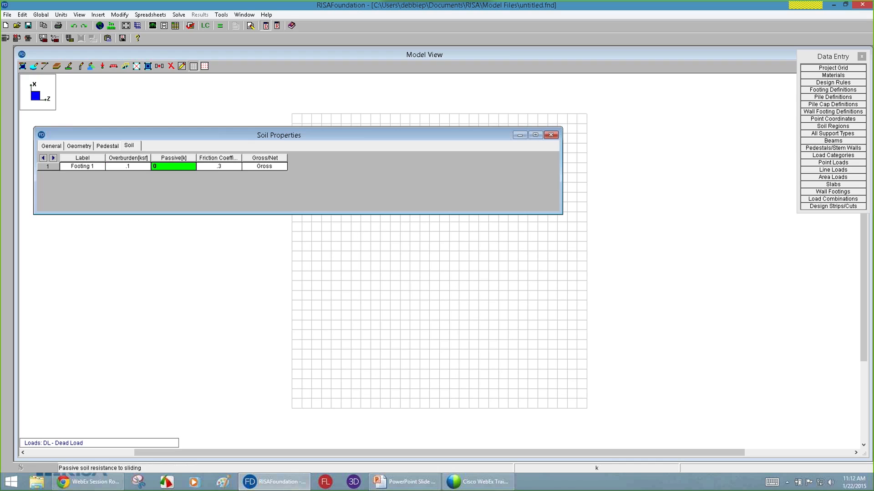
key("Tab")
left_click(161, 168)
left_click(214, 166)
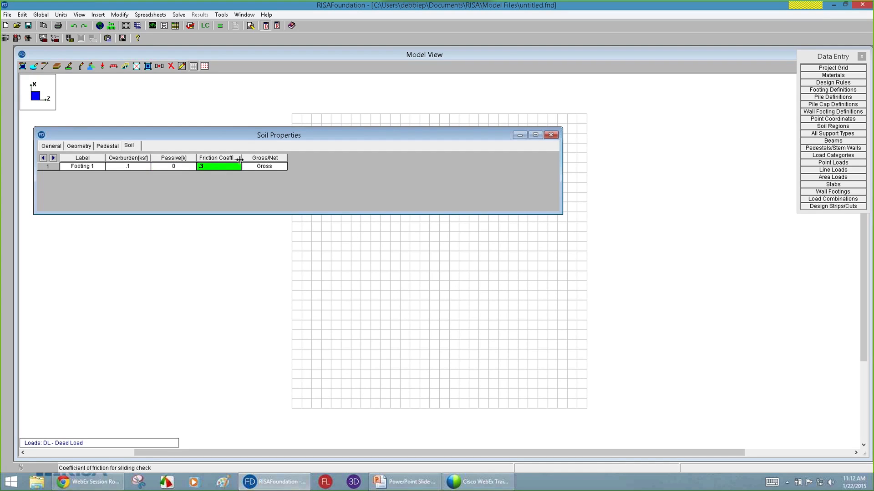
left_click_drag(242, 158, 319, 159)
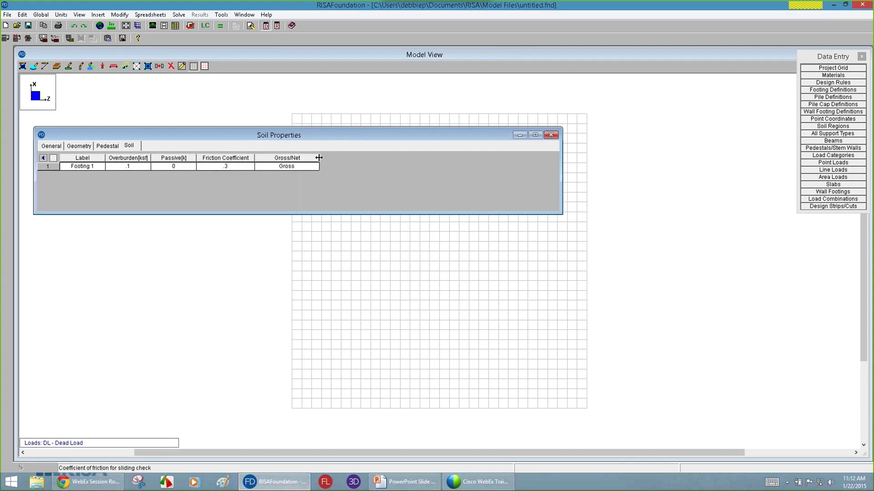
left_click(286, 167)
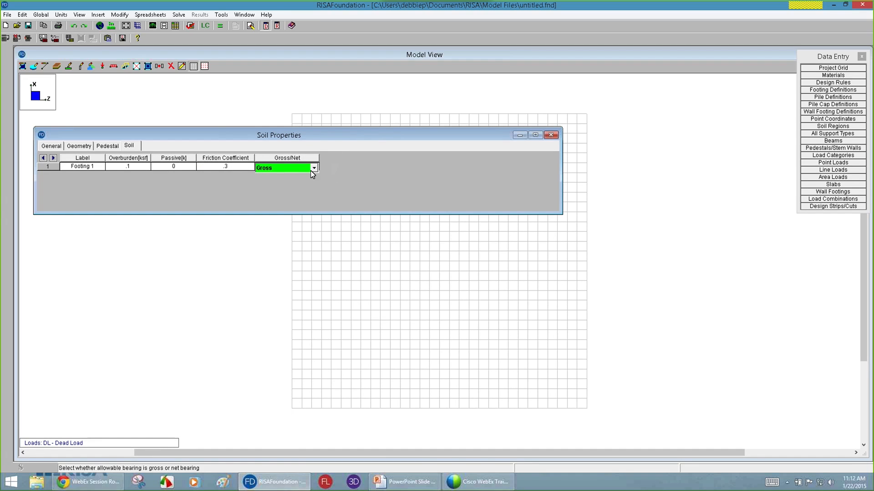
left_click(50, 146)
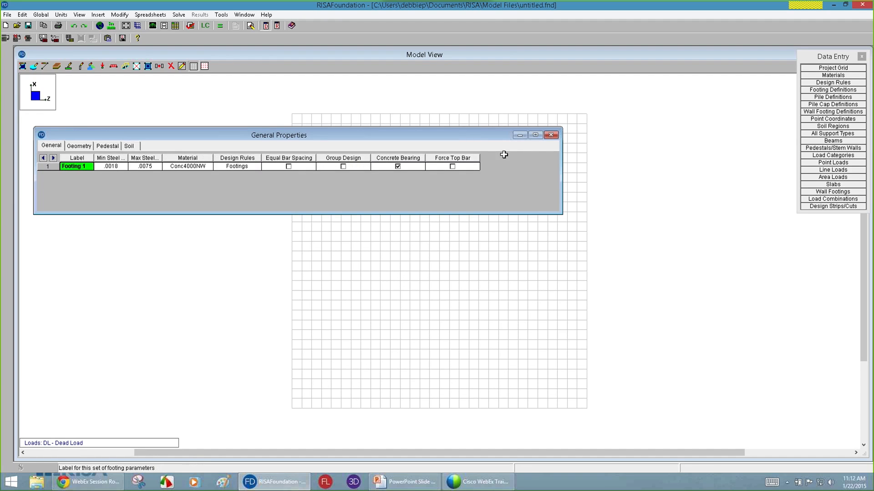
left_click(550, 135)
Assign Footing 1 at grid points 0, 0 and 25, 0 ft, and render the placed footings as solid shapes.
left_click(68, 67)
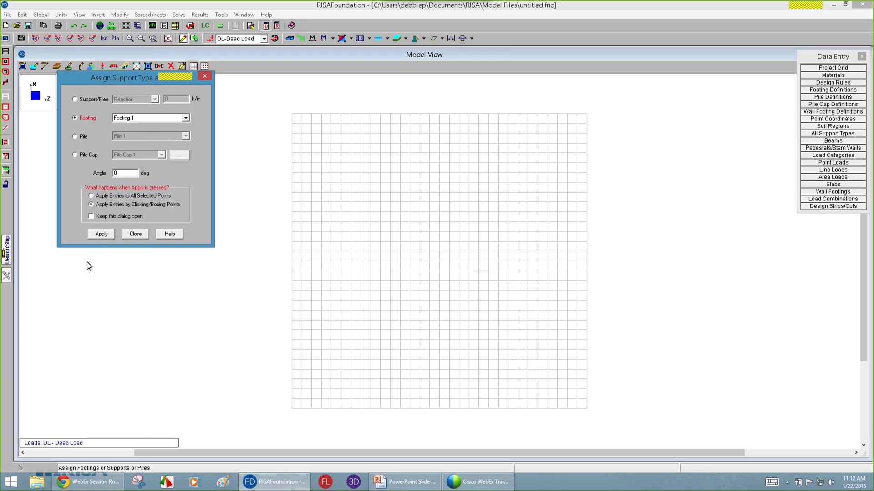
left_click(102, 234)
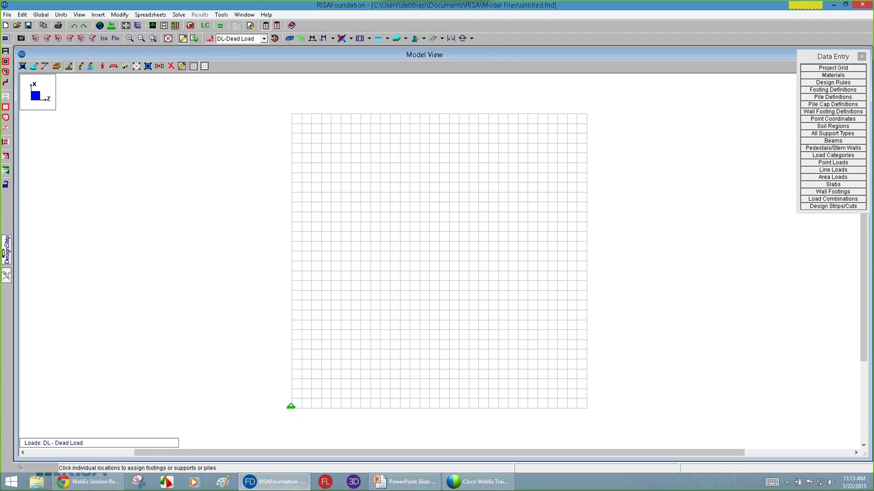
scroll(269, 207, "down", 3)
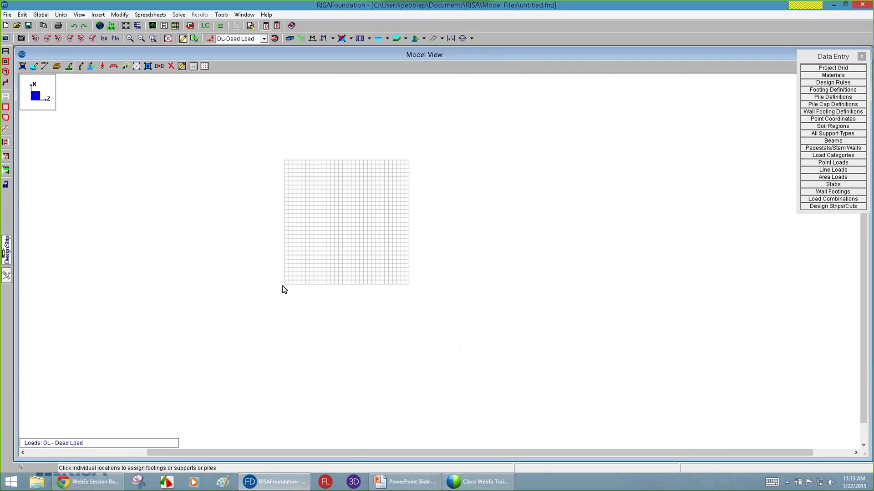
scroll(283, 288, "up", 5)
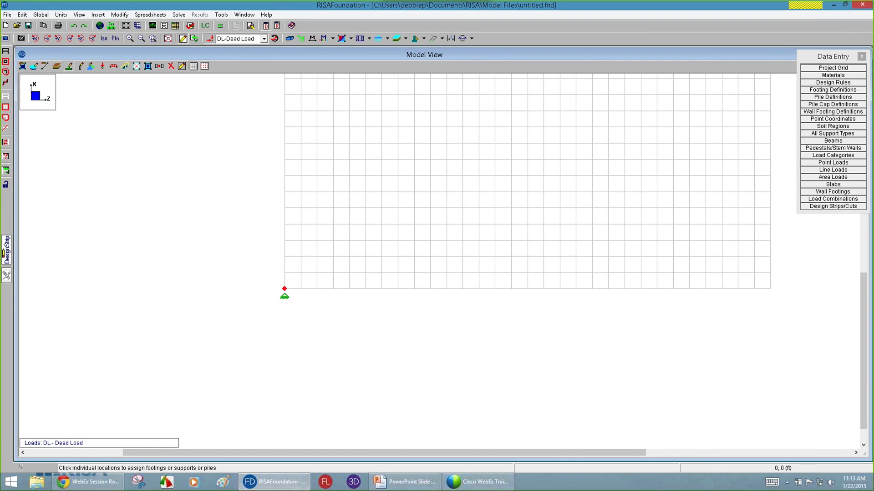
left_click(285, 291)
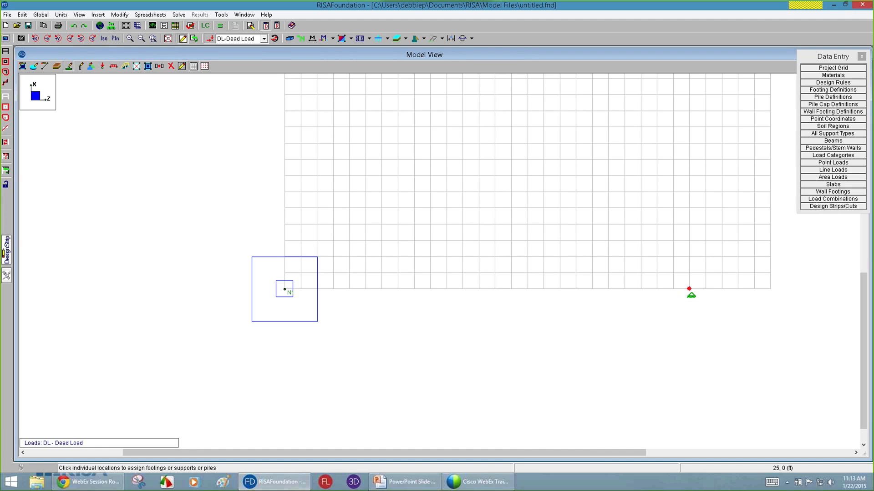
left_click(690, 293)
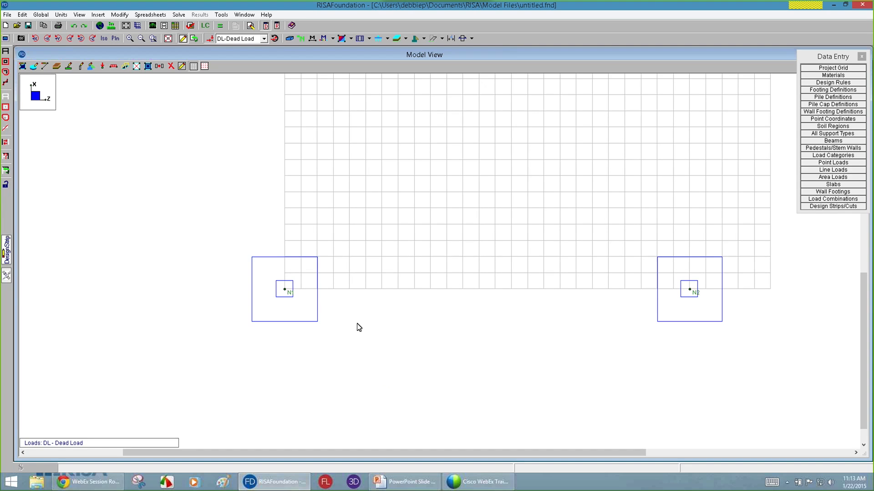
left_click(290, 39)
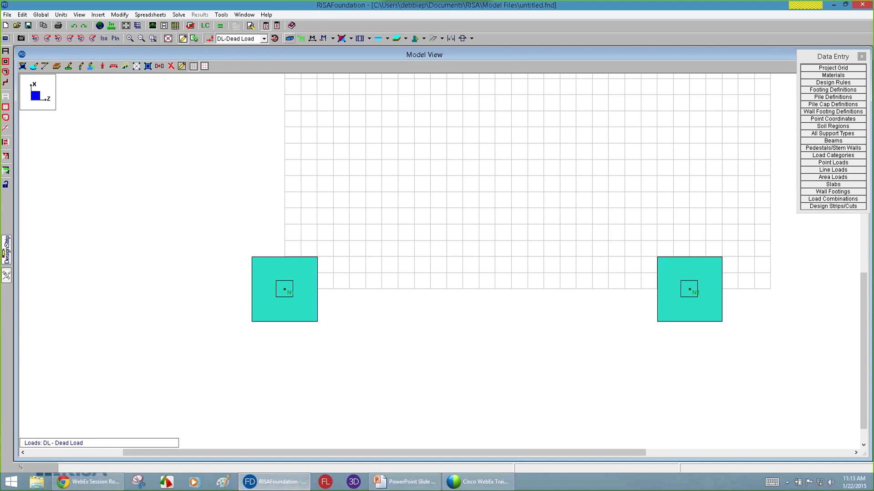
Check the two footings in an isometric view, and return to a plan view with wireframe rendering.
left_click(104, 38)
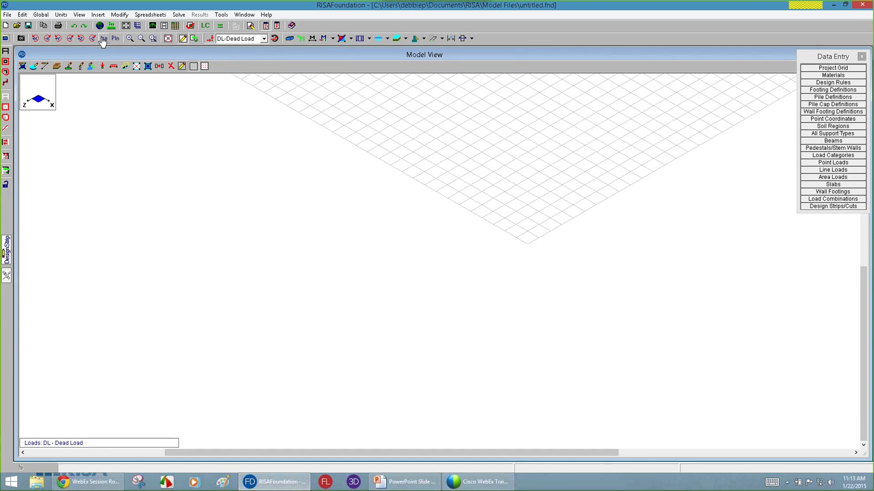
scroll(302, 228, "up", 2)
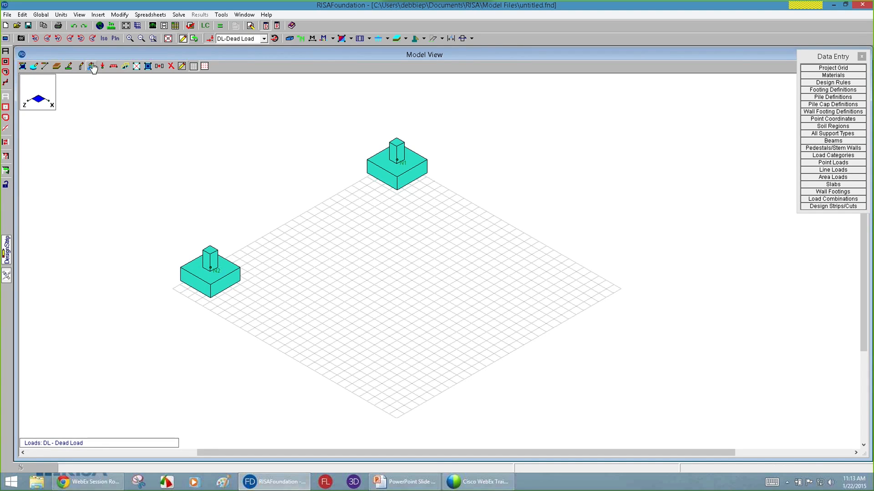
left_click(115, 39)
scroll(294, 265, "down", 3)
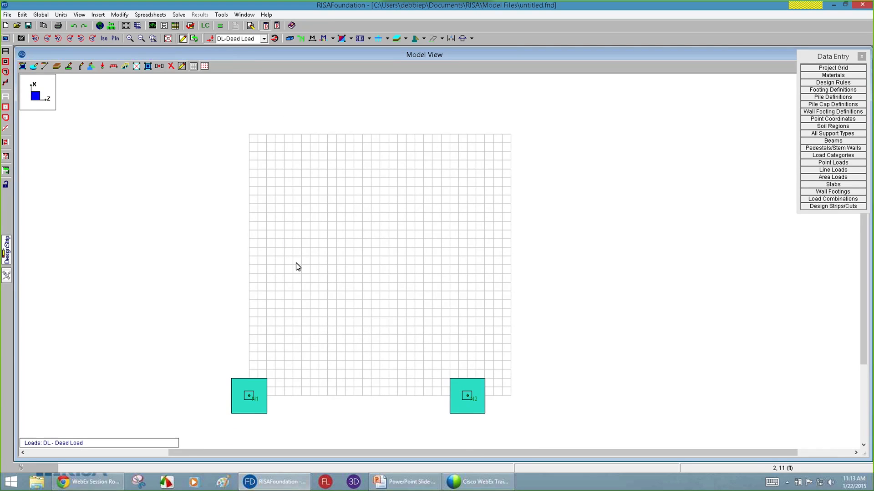
scroll(264, 353, "up", 3)
scroll(359, 232, "down", 1)
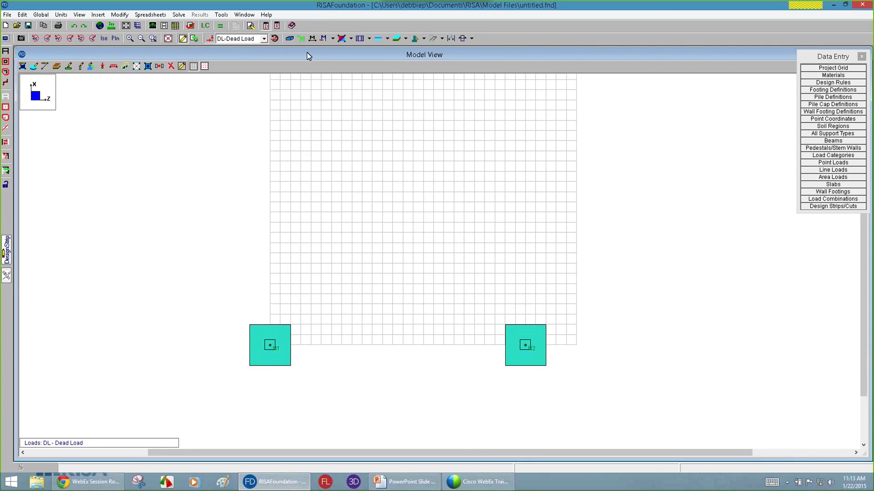
left_click(290, 38)
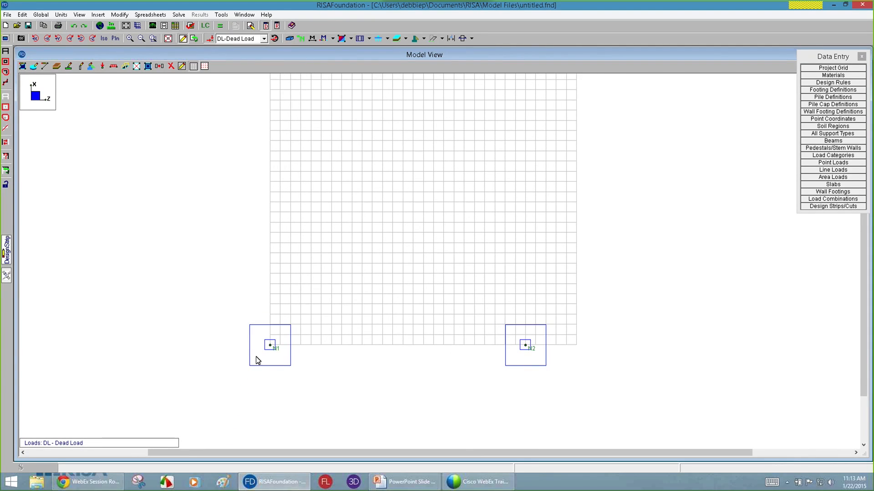
scroll(245, 378, "up", 1)
scroll(245, 378, "up", 1)
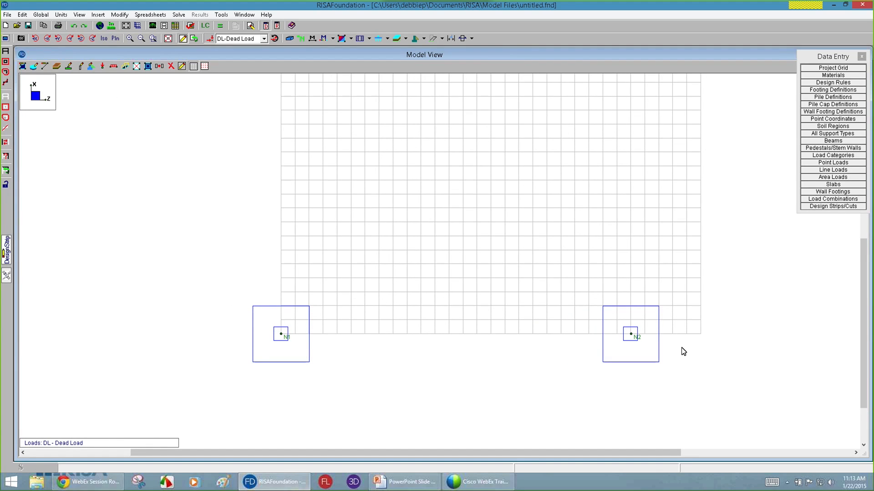
Apply a 60 k dead load in the Y direction at point N1.
left_click(102, 67)
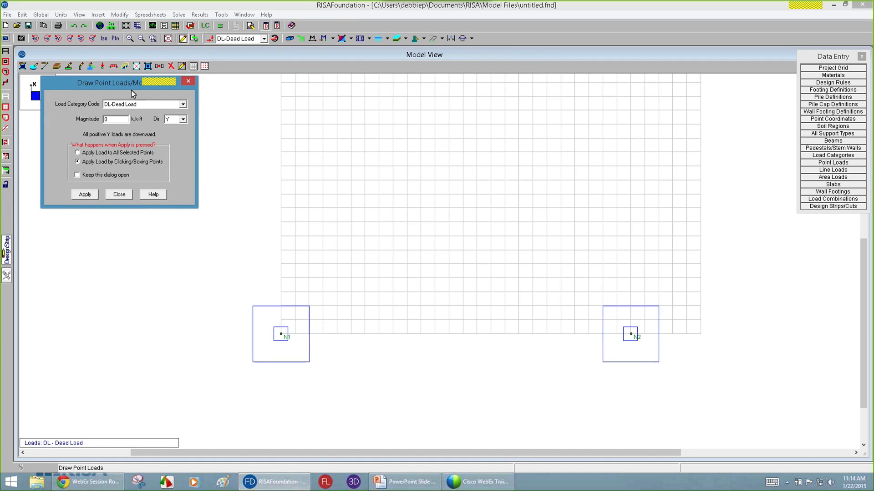
double_click(114, 121)
type("60")
left_click(84, 194)
left_click(278, 334)
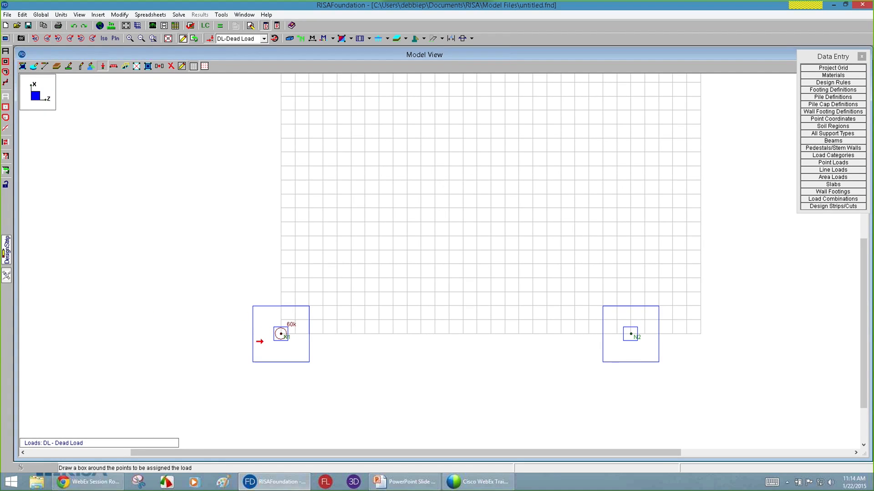
Apply a 40 k dead load in the Y direction at point N2, keeping the load dialog open.
left_click(102, 66)
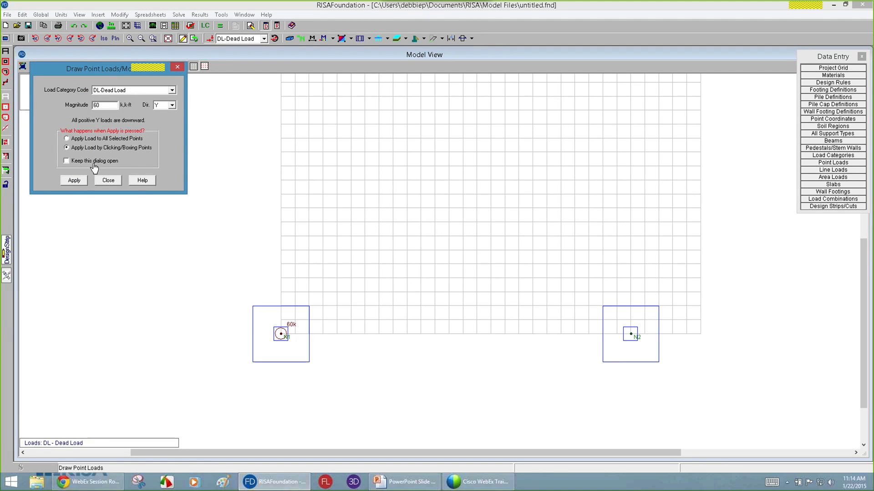
left_click(73, 161)
left_click(76, 180)
left_click(629, 334)
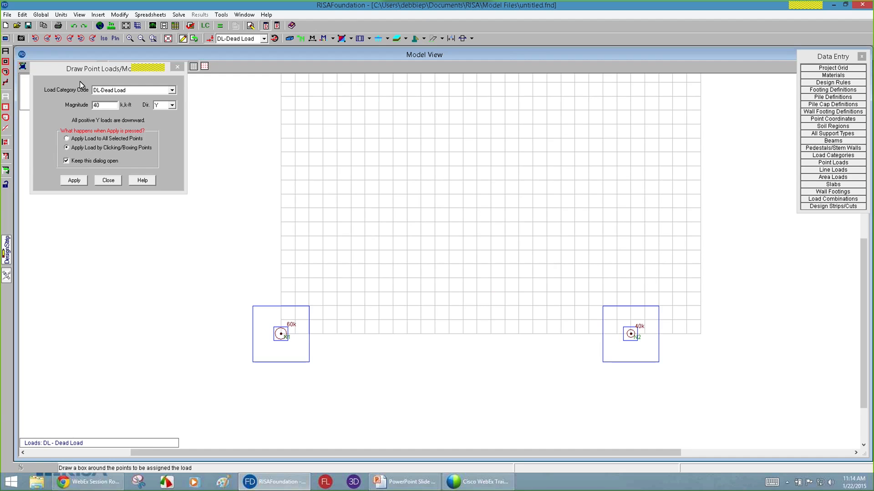
Apply a 40 k live load in the Y direction at point N1.
left_click(113, 89)
left_click(118, 105)
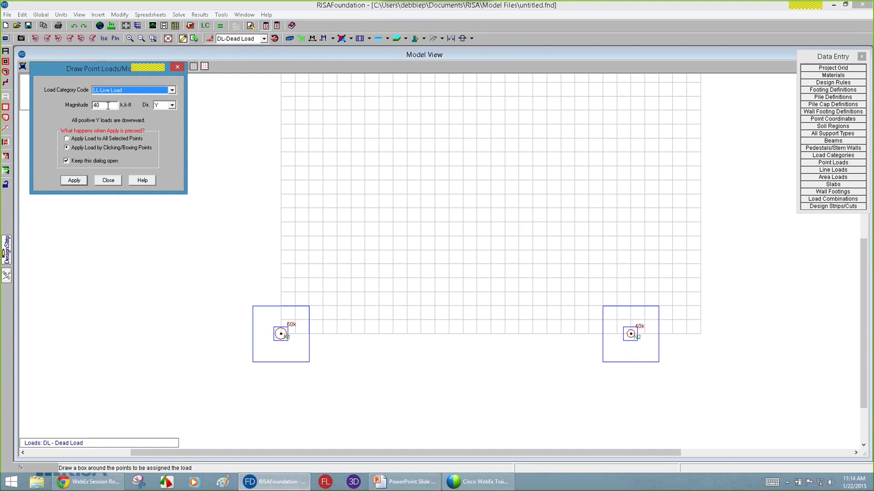
left_click(73, 181)
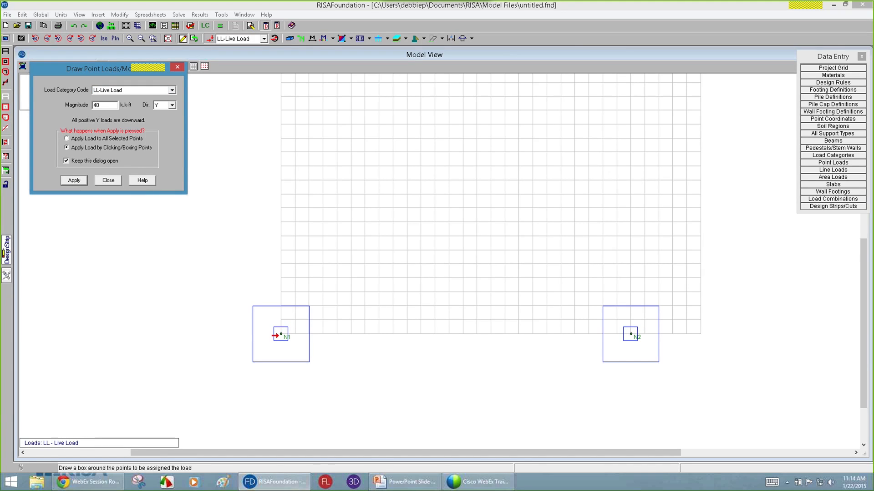
left_click(275, 335)
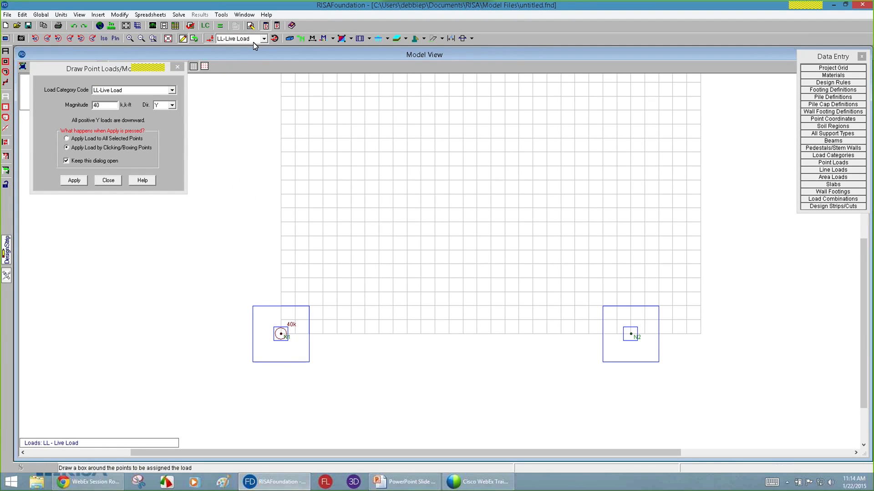
Apply a 30 k live load in the Y direction at point N2.
double_click(113, 107)
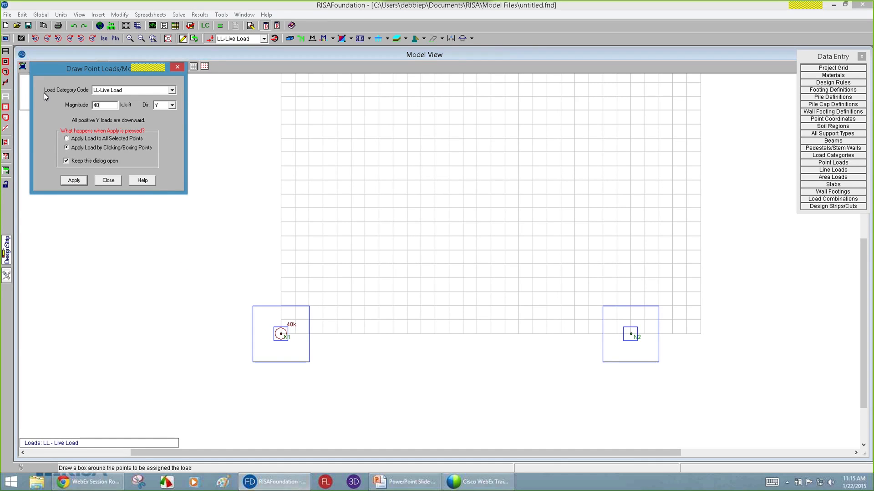
type("30")
left_click(72, 180)
left_click(629, 334)
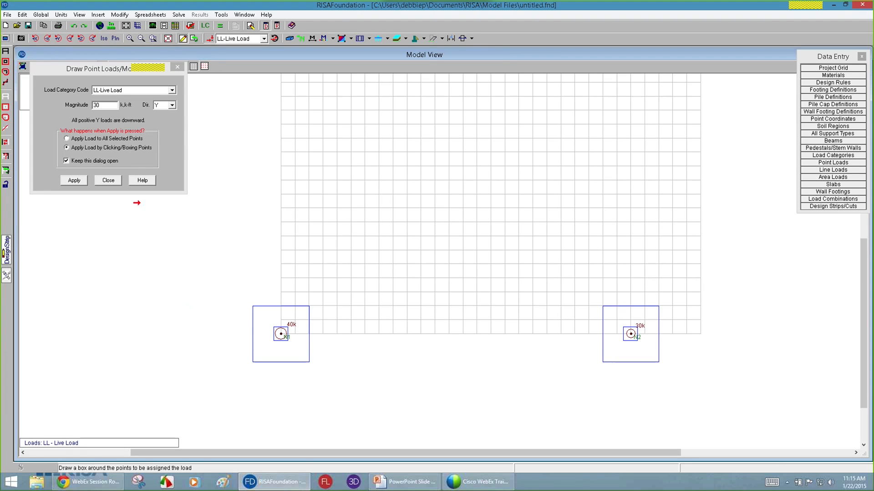
Apply a wind load moment of -20 k-ft in the MX direction to both N1 and N2, and close the load dialog.
left_click(126, 93)
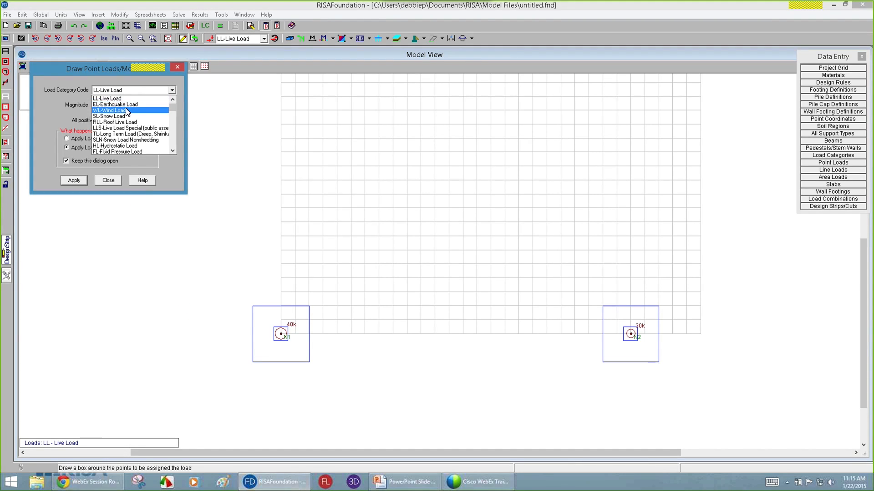
left_click(126, 110)
left_click_drag(110, 107, 79, 106)
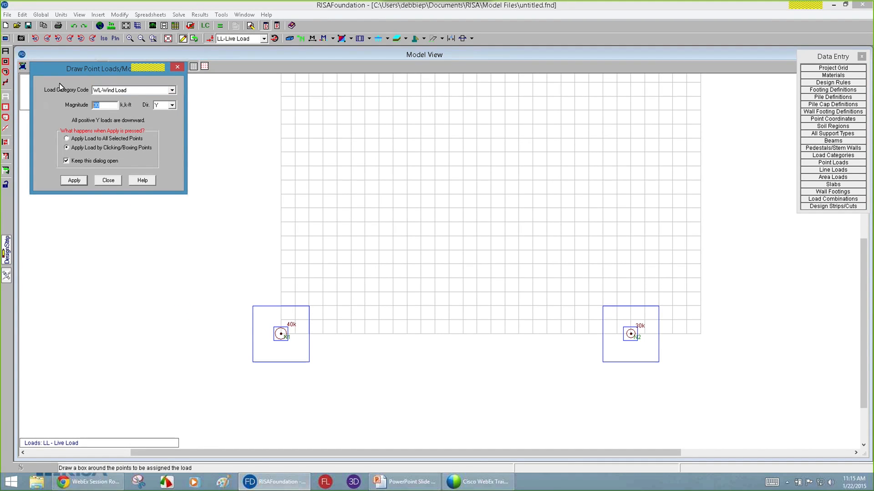
type("-20")
left_click(169, 105)
left_click(160, 133)
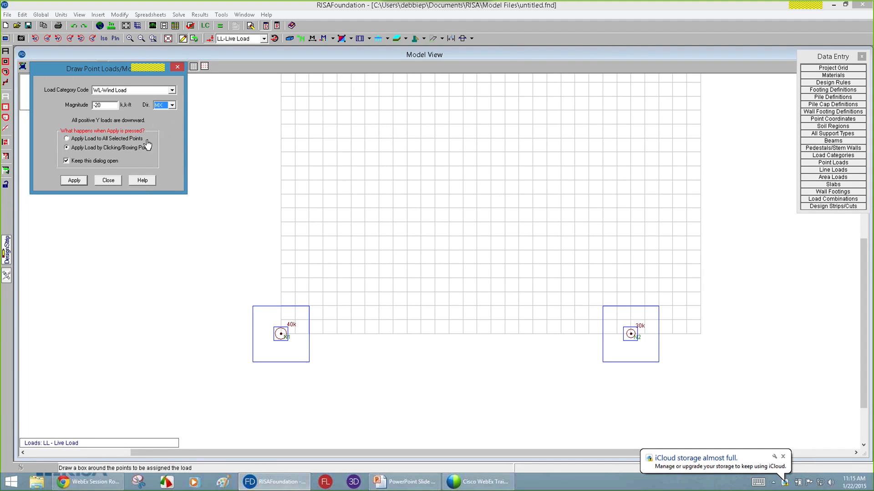
left_click(82, 181)
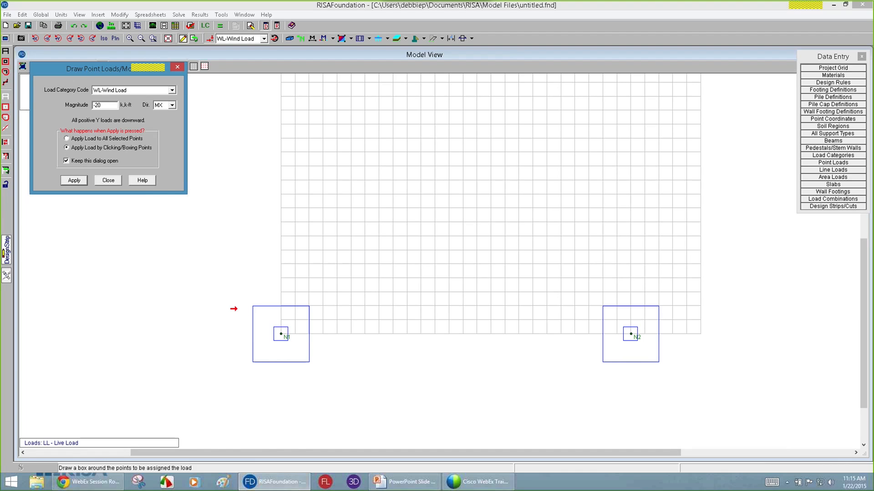
left_click_drag(661, 354, 662, 358)
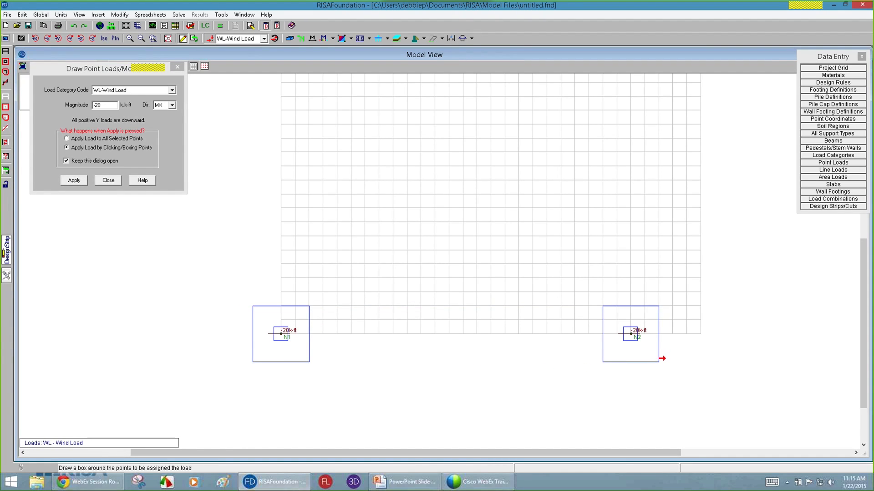
left_click(108, 180)
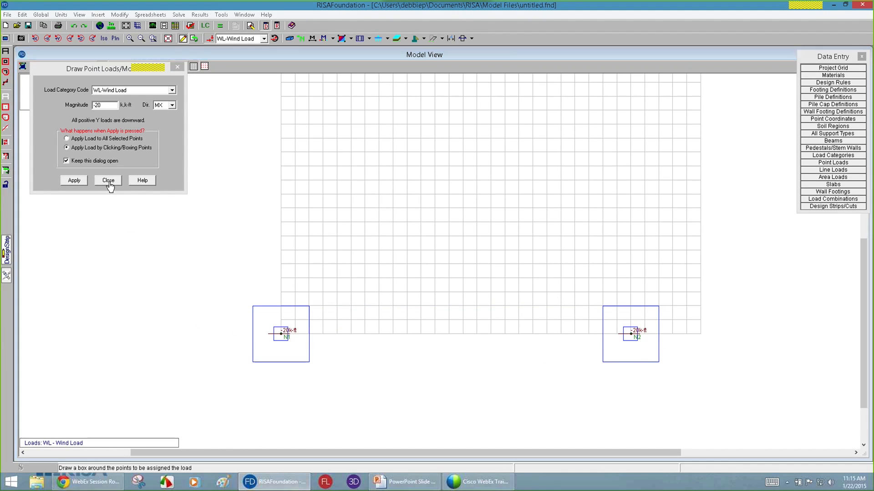
Check the wind moments on both footings in an isometric view, and return to the plan view.
right_click(177, 228)
left_click(214, 359)
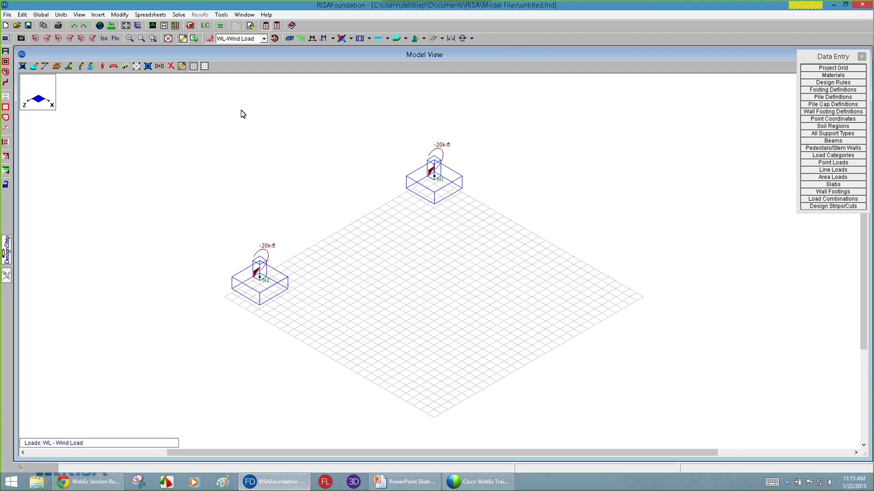
left_click(115, 38)
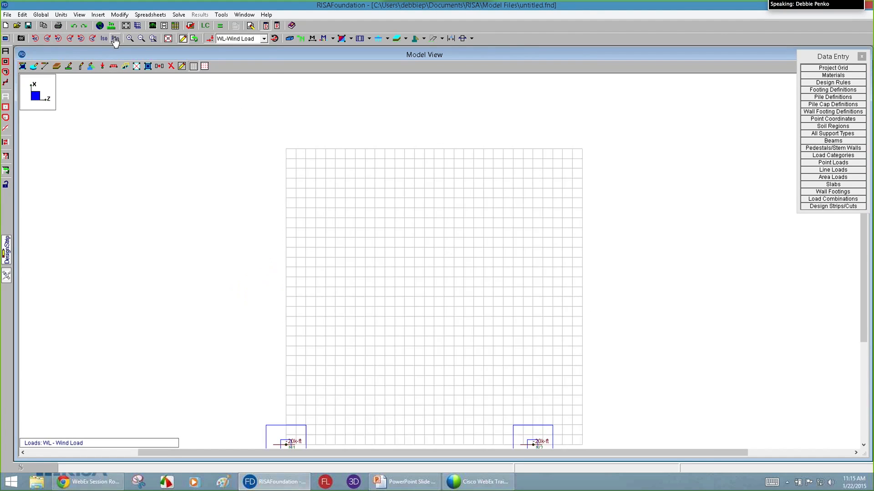
scroll(302, 349, "up", 3)
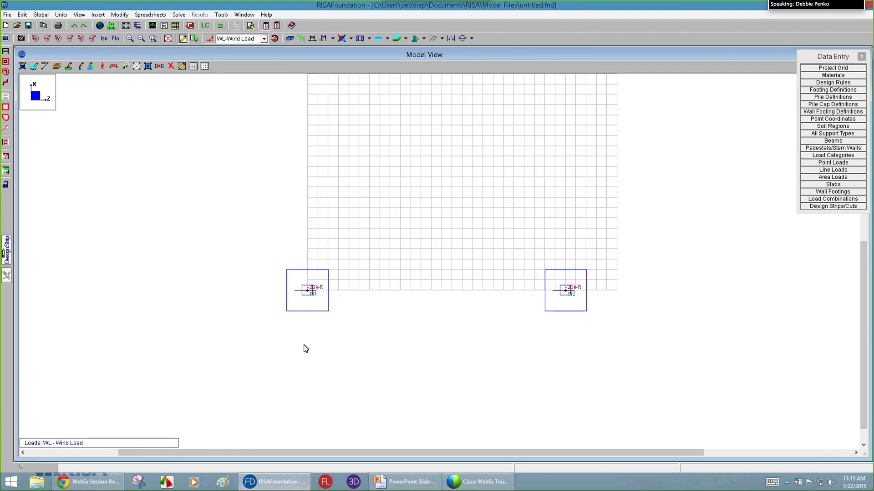
Open the Load Combinations and Load Categories spreadsheets and arrange them so both can be read.
left_click(828, 200)
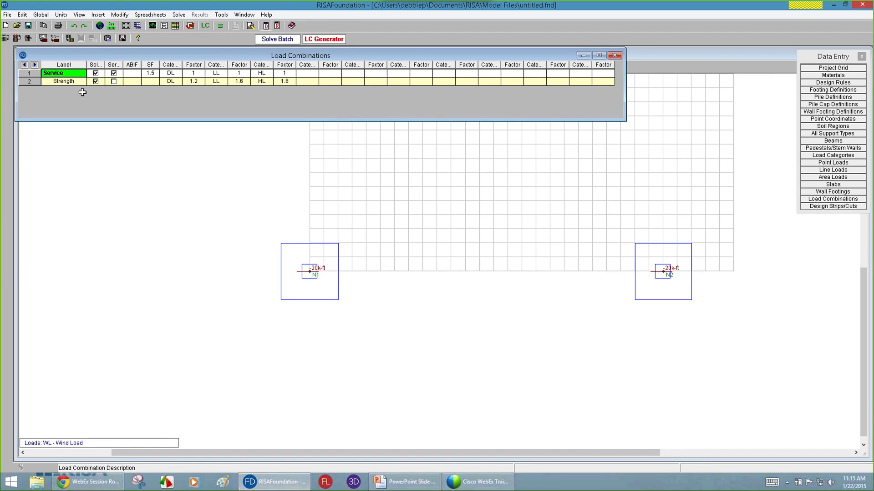
left_click_drag(147, 57, 152, 100)
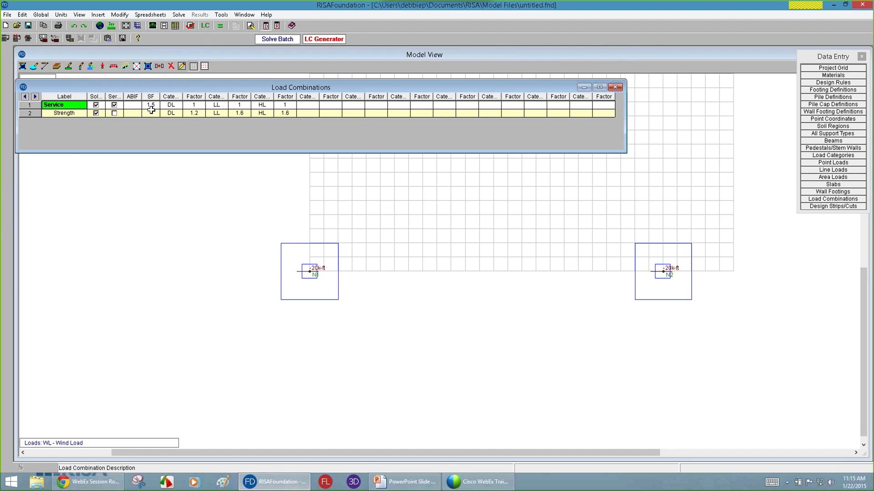
left_click(809, 155)
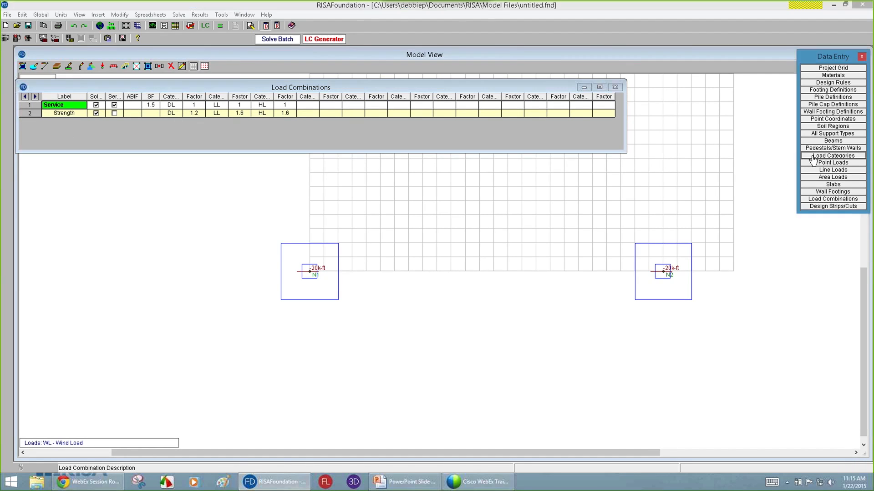
left_click_drag(106, 69, 132, 152)
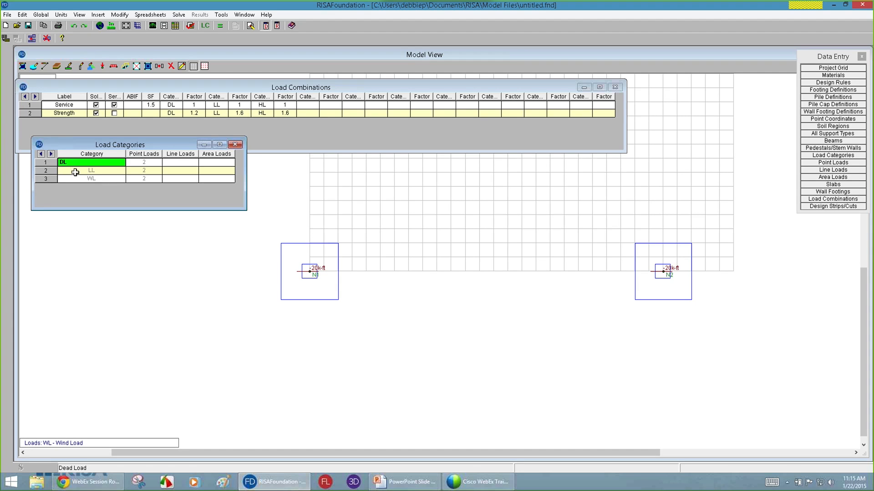
Review the dead, live and wind point loads assigned to the footings, and close the point load and load category spreadsheets.
double_click(146, 162)
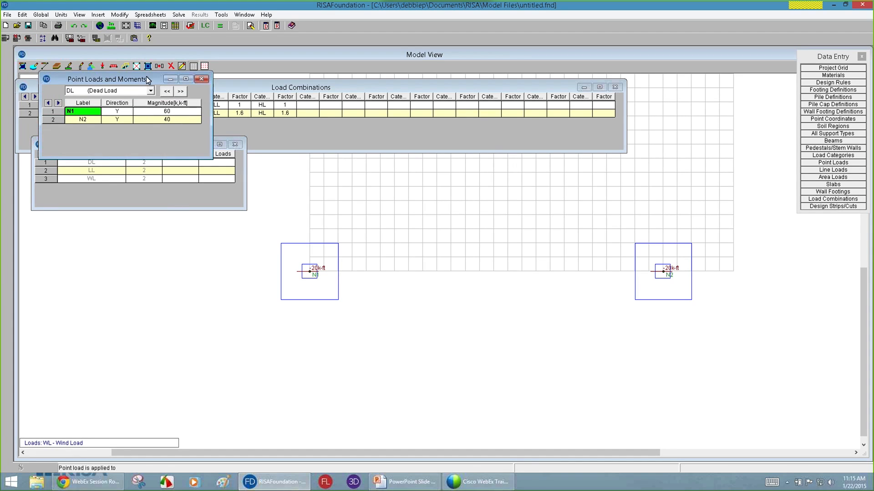
left_click_drag(145, 82, 163, 206)
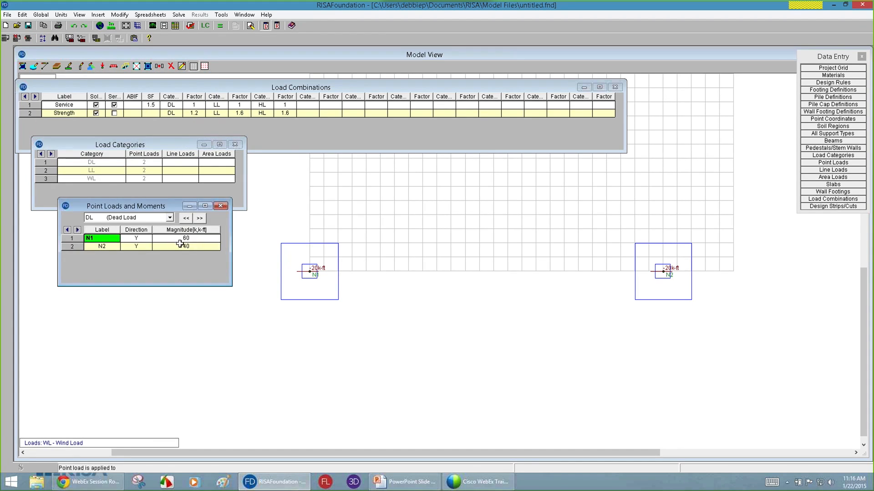
left_click(151, 218)
left_click(136, 232)
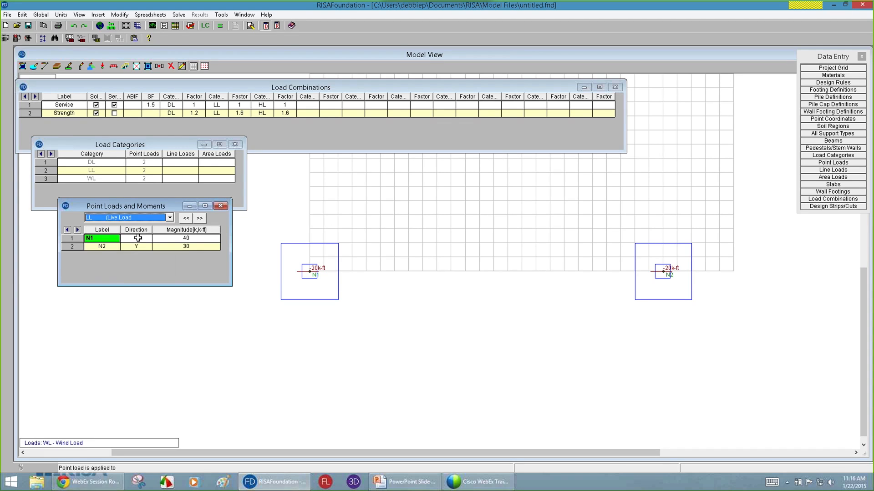
left_click(133, 217)
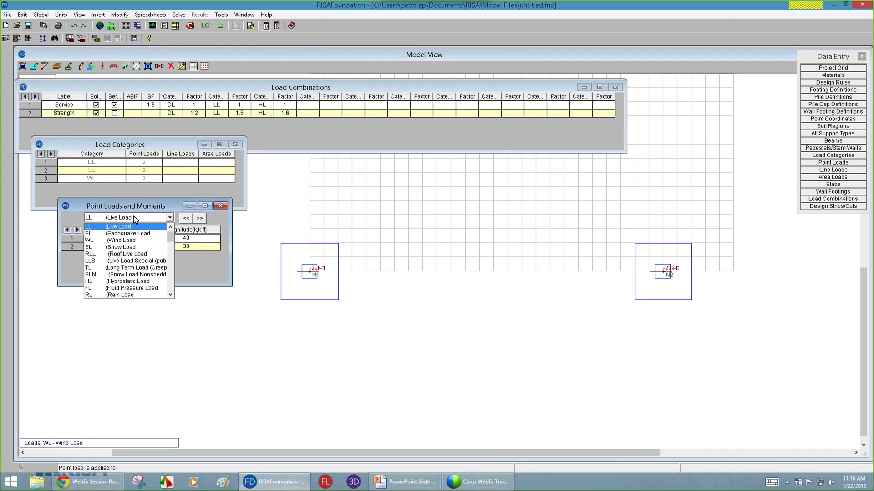
left_click(134, 242)
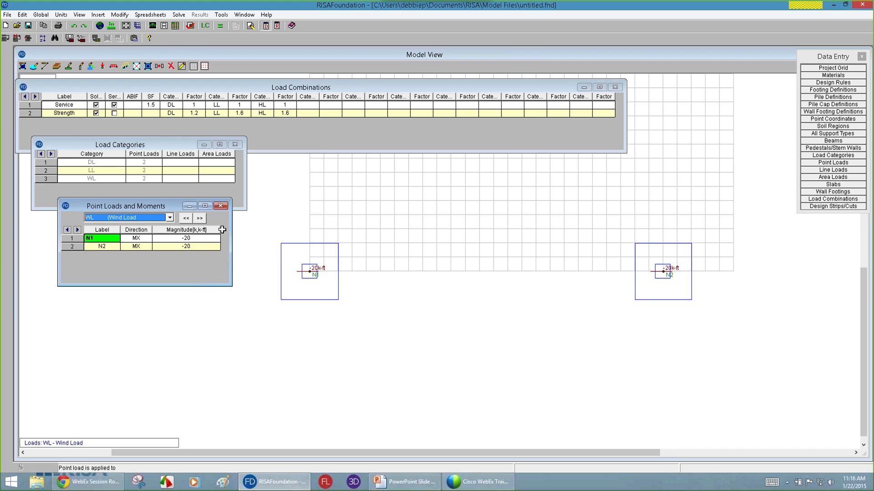
left_click(221, 208)
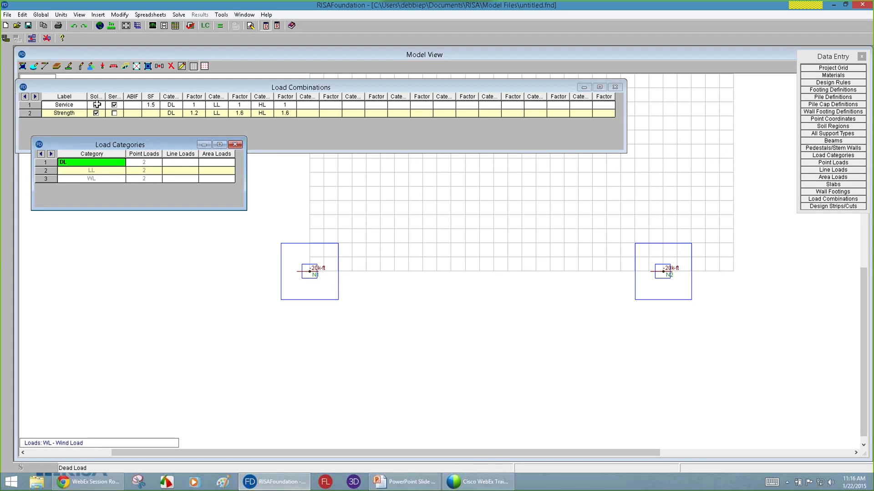
left_click(235, 144)
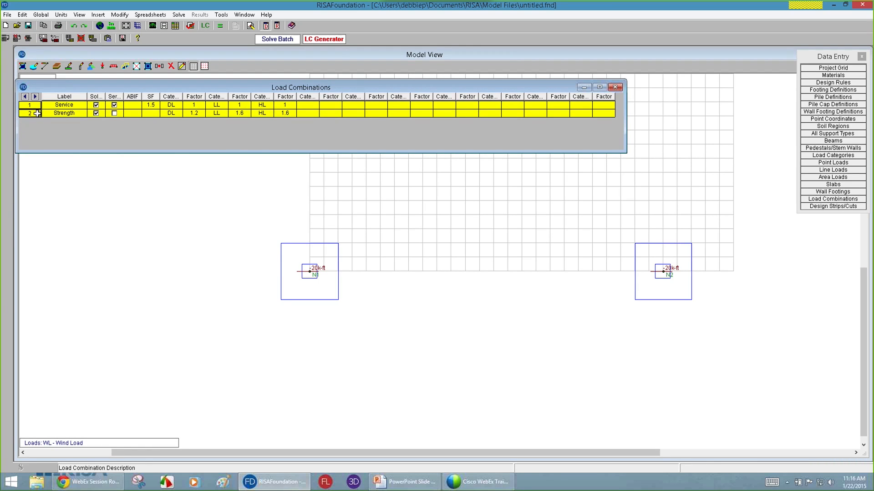
Delete the existing Service and Strength load combinations and open the load combination generator.
right_click(69, 109)
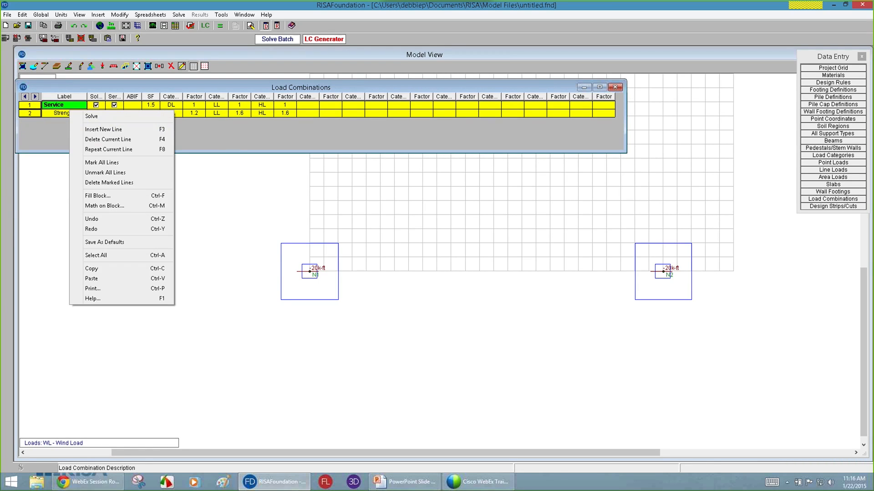
left_click(123, 183)
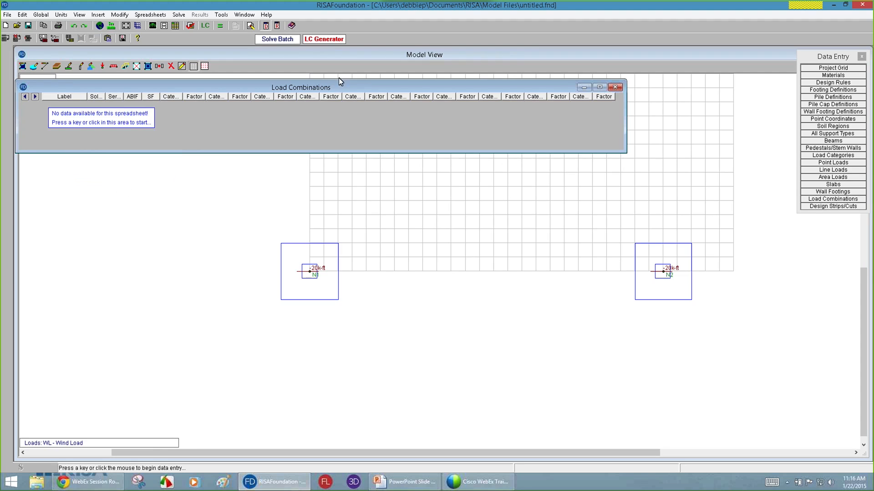
left_click(328, 40)
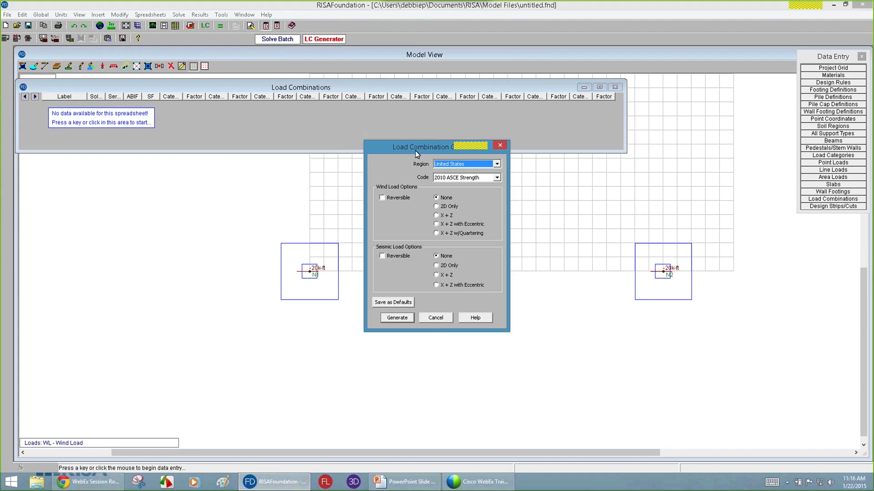
left_click_drag(403, 147, 210, 161)
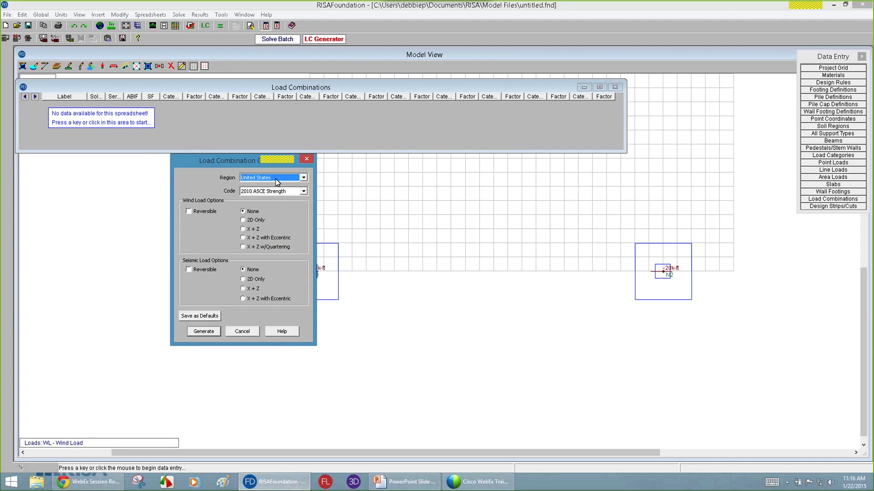
Generate the United States 2012 IBC ASD load combinations with the wind load set to 2D Only and reversible.
left_click(272, 192)
scroll(280, 213, "up", 1)
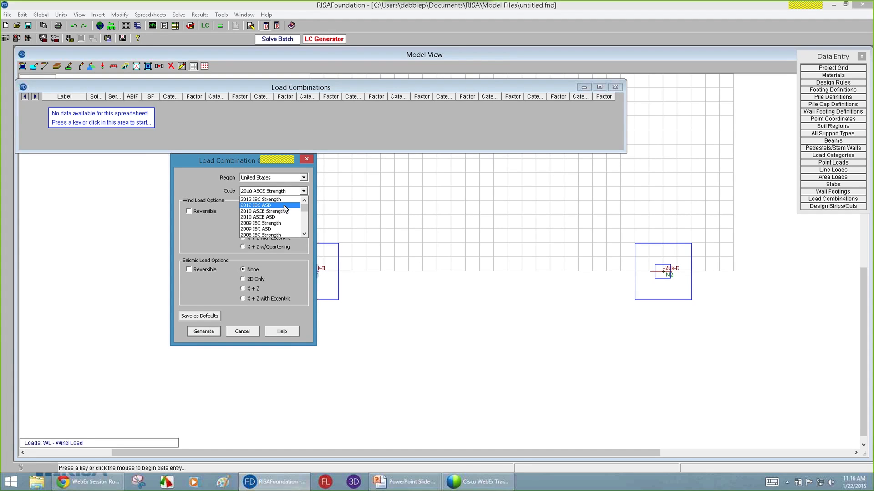
left_click(285, 207)
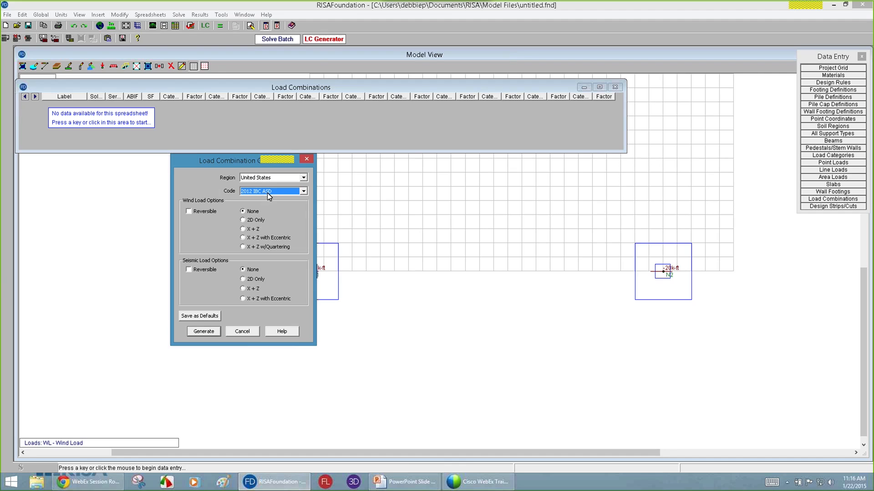
left_click(255, 221)
left_click(202, 214)
left_click(204, 331)
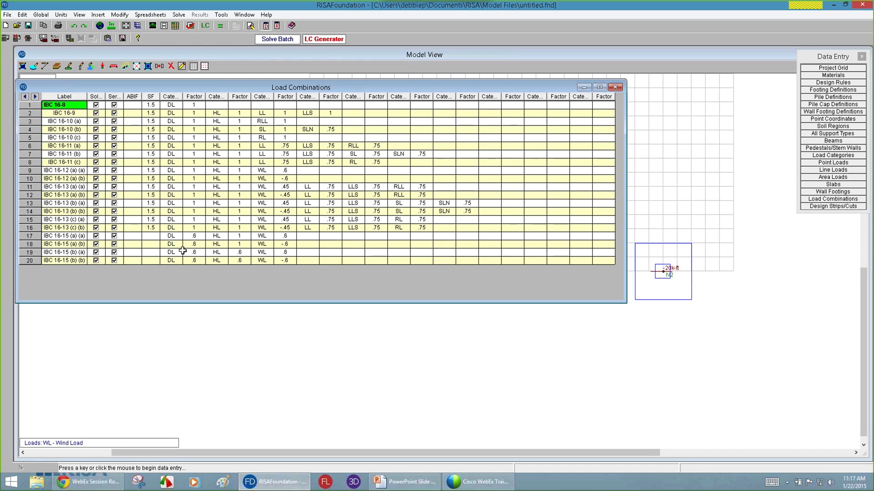
Add the 2010 ASCE Strength load combinations with reversible 2D Only wind, and enlarge the spreadsheet to review the whole list.
left_click(324, 39)
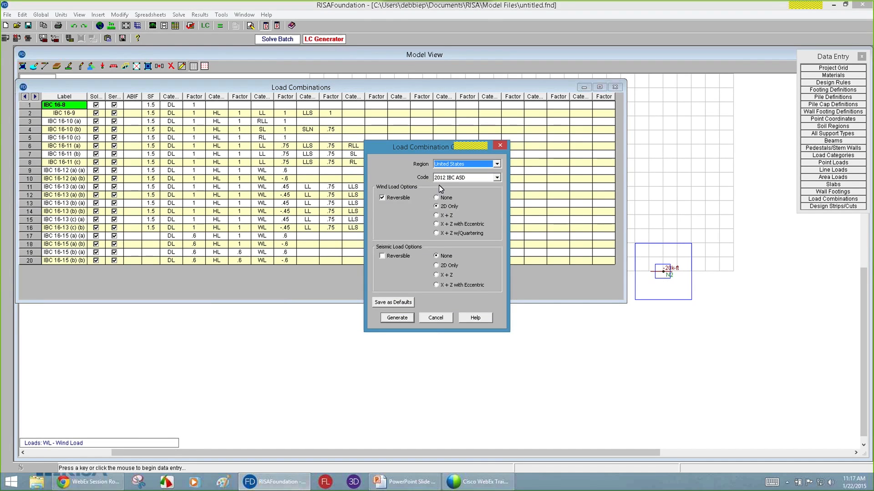
left_click(452, 177)
left_click(476, 191)
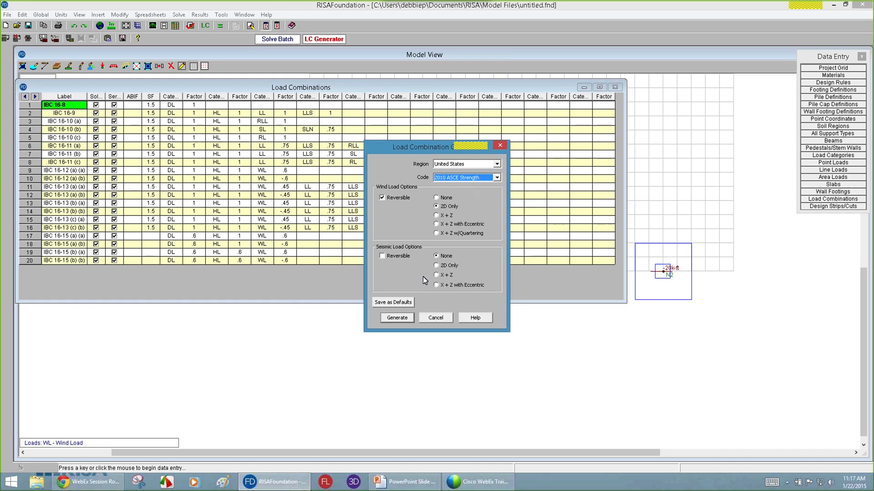
left_click(405, 319)
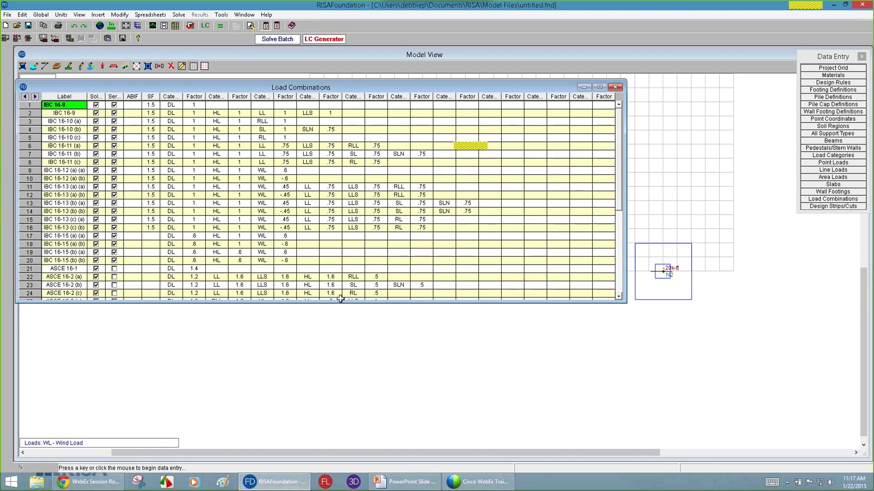
left_click_drag(337, 299, 355, 416)
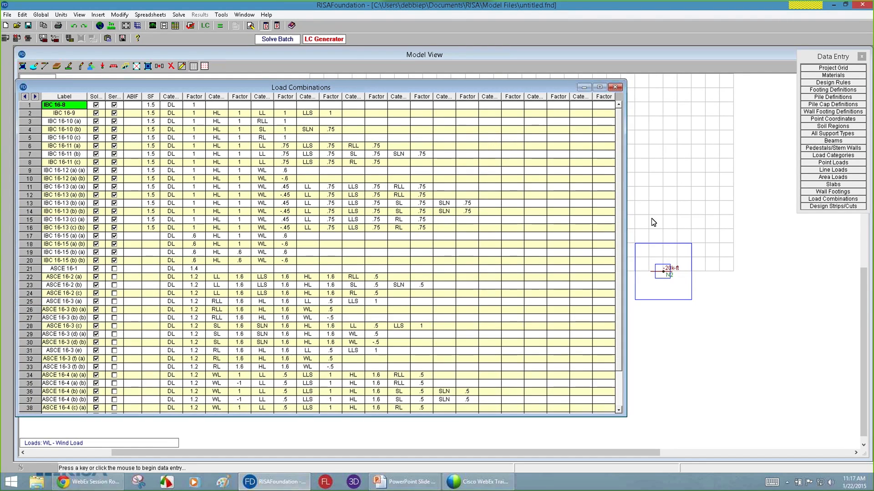
key("ctrl+End")
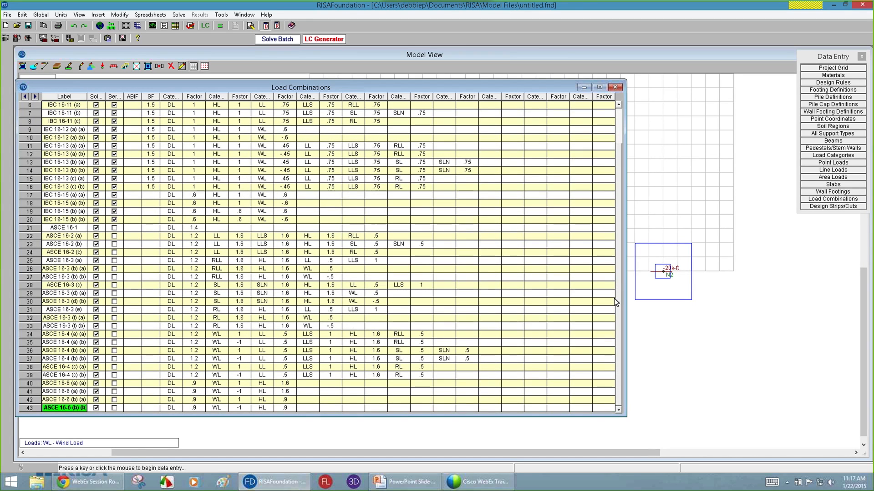
key("ctrl+Home")
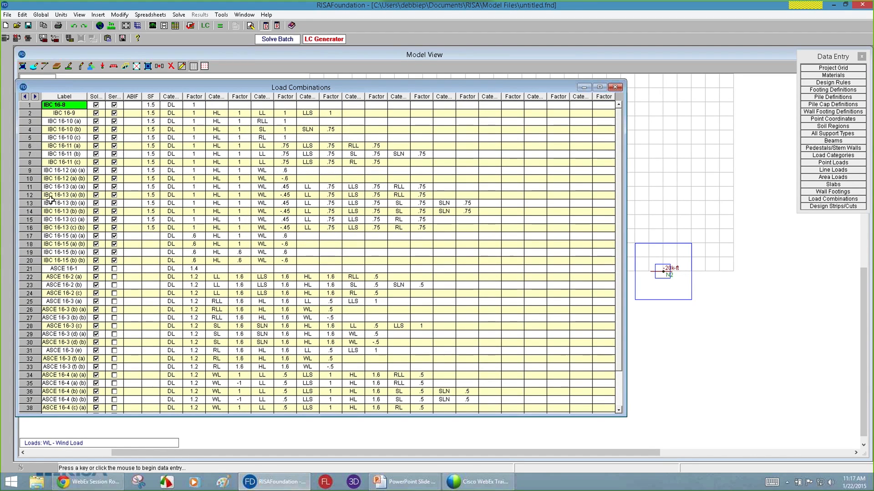
Exclude IBC 16-11 (a), (b), (c), IBC 16-12 (a) (a) and both IBC 16-13 (b) combinations from the solution.
left_click(95, 145)
left_click(95, 154)
left_click(96, 162)
left_click(96, 171)
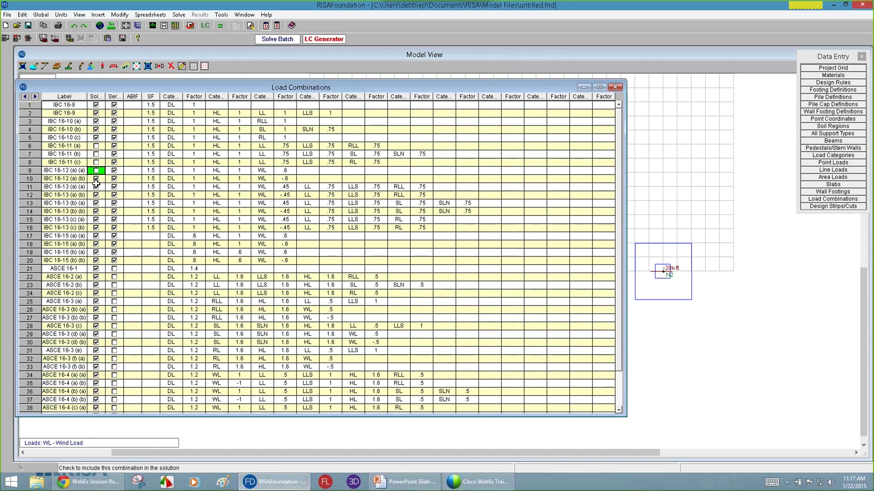
left_click(96, 179)
left_click(95, 203)
left_click(96, 211)
Widen the Service column to review the service settings of all load combinations, and close the spreadsheet.
scroll(126, 324, "down", 3)
scroll(118, 383, "down", 5)
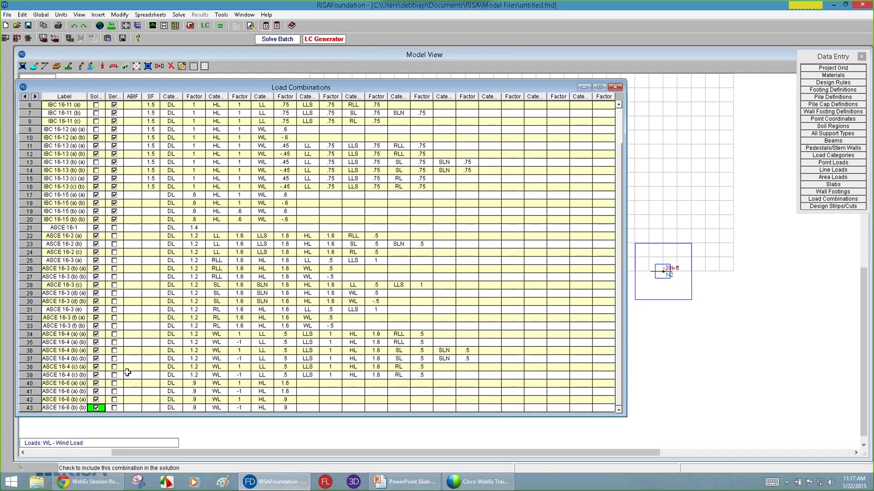
scroll(265, 388, "up", 10)
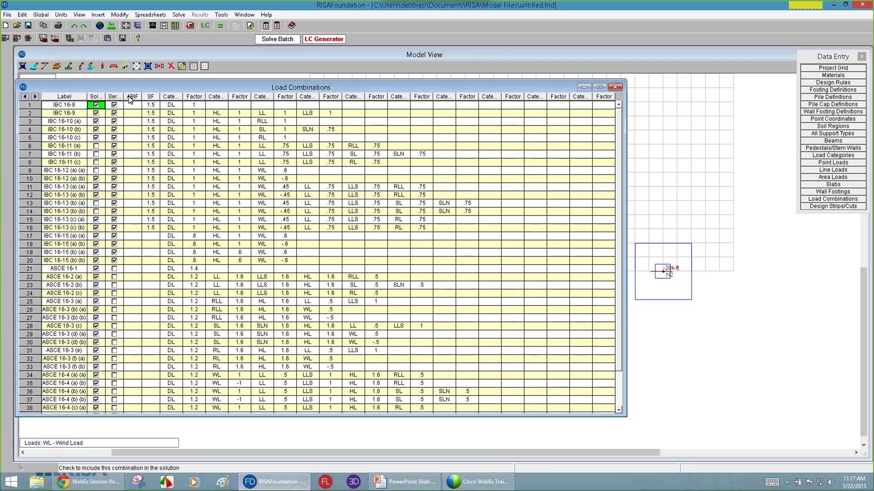
left_click_drag(124, 97, 143, 97)
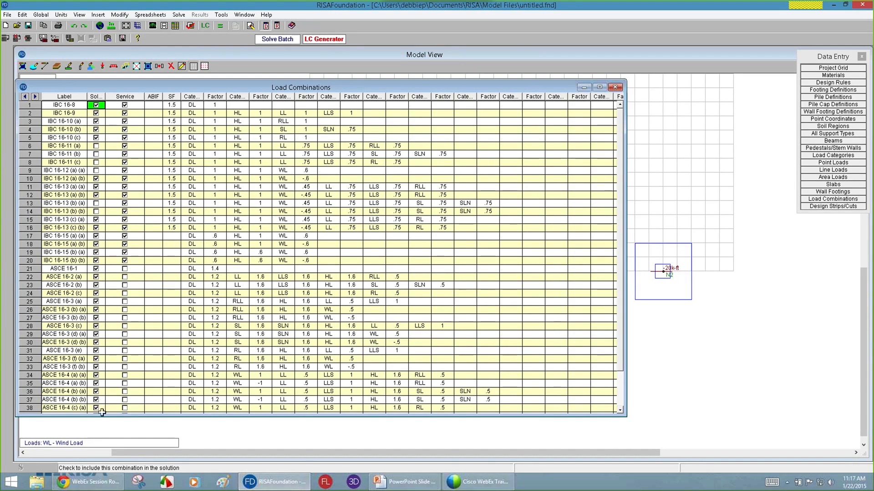
left_click_drag(111, 416, 112, 444)
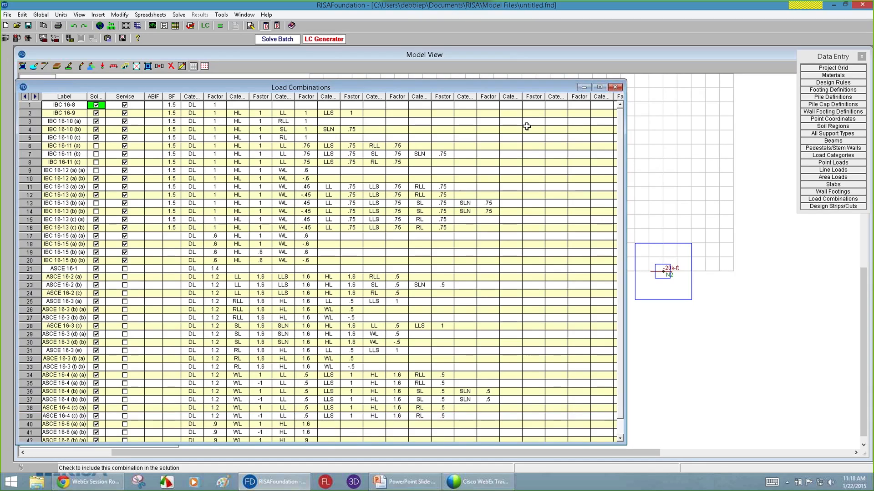
left_click(617, 86)
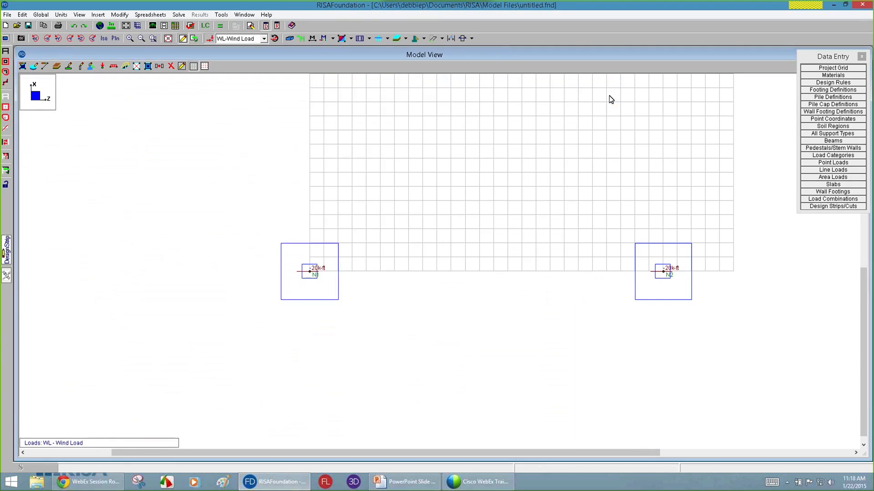
Solve the model and open the detail report of the footing at N1, enlarged for reading.
left_click(220, 25)
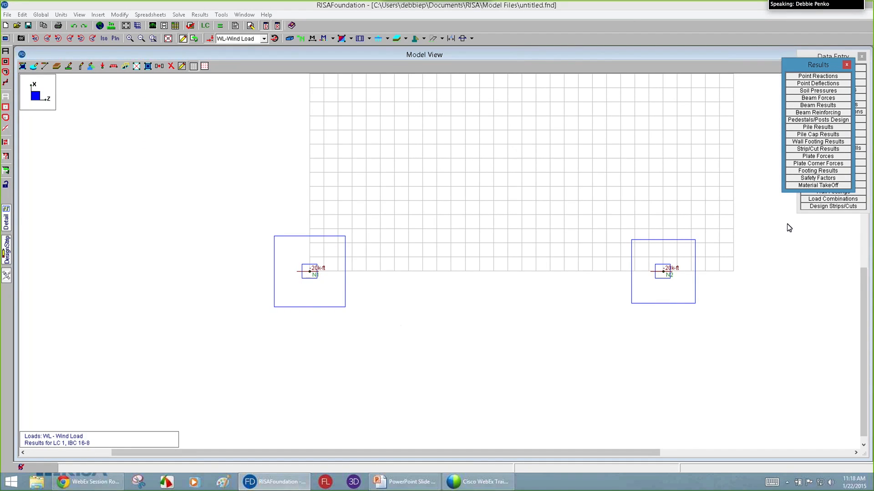
left_click(7, 218)
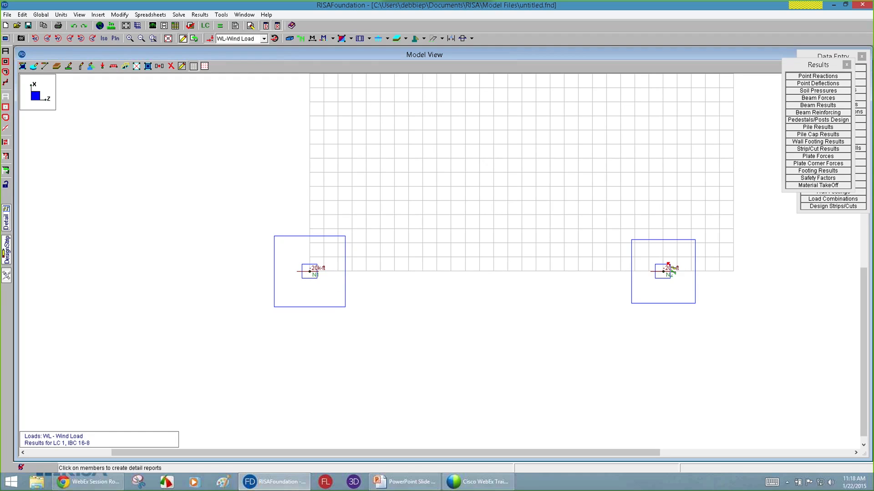
left_click(311, 274)
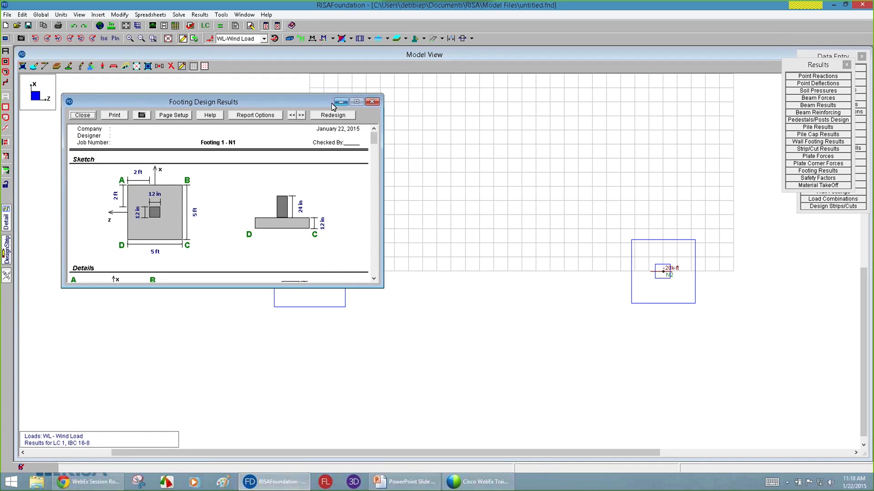
left_click_drag(325, 91, 326, 56)
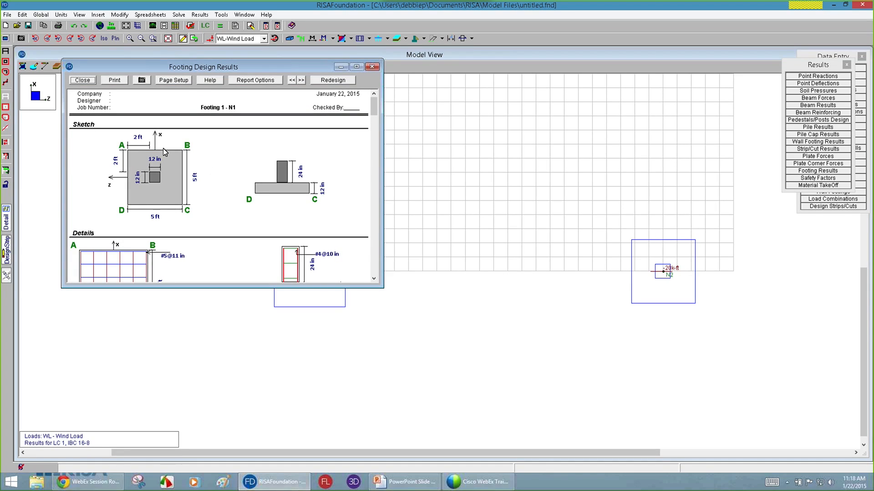
left_click_drag(211, 287, 198, 416)
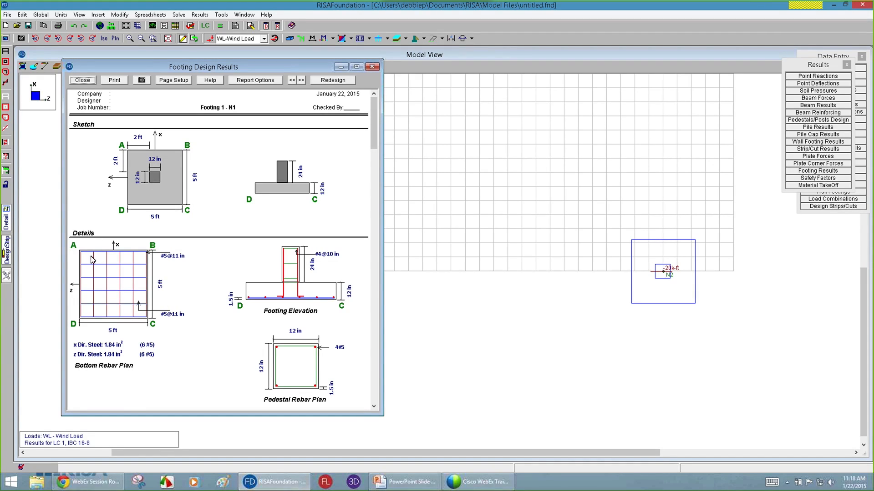
Review the rebar details, geometry and material criteria, applied loads and soil bearing results in the footing N1 report.
left_click_drag(378, 129, 378, 143)
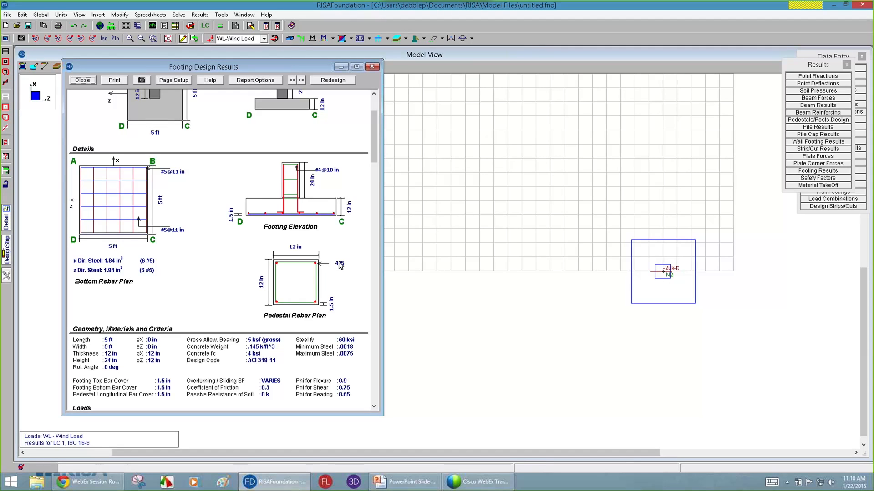
left_click_drag(371, 148, 373, 177)
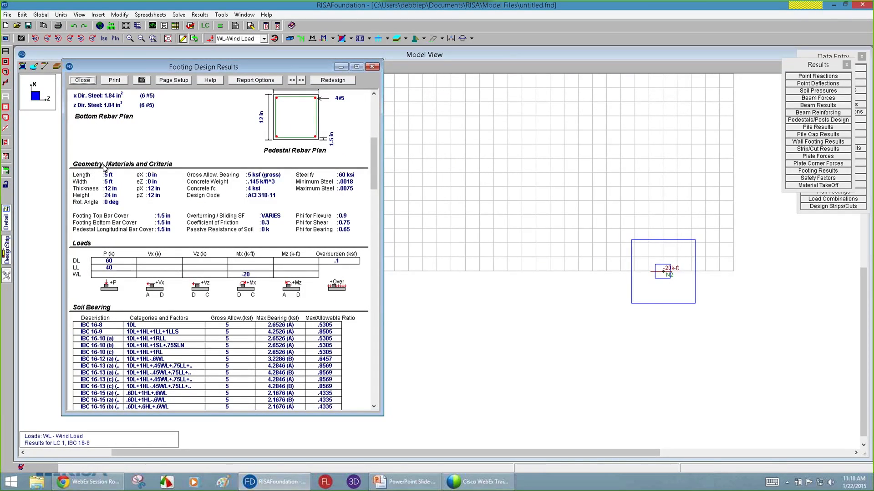
left_click_drag(373, 162, 376, 170)
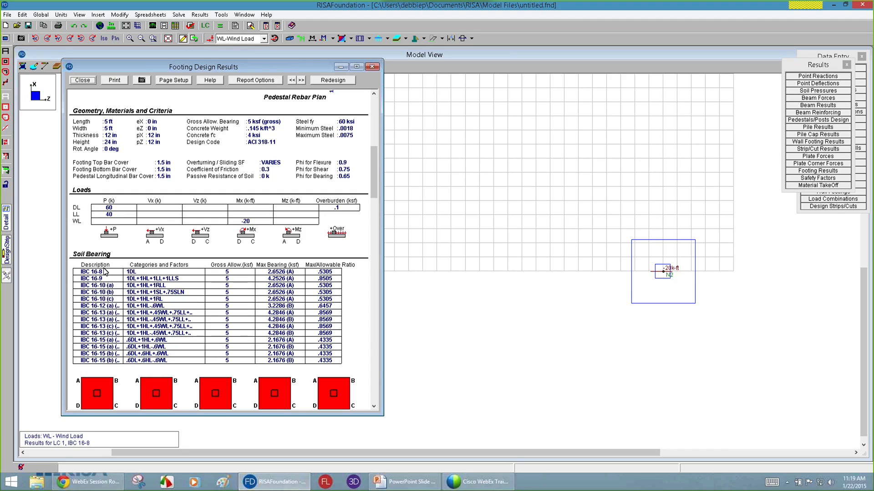
left_click_drag(375, 166, 376, 182)
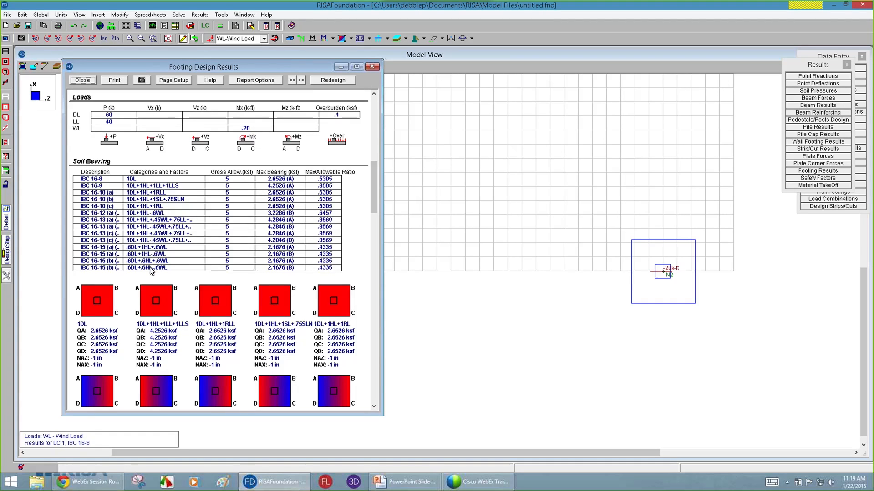
left_click_drag(376, 163, 376, 185)
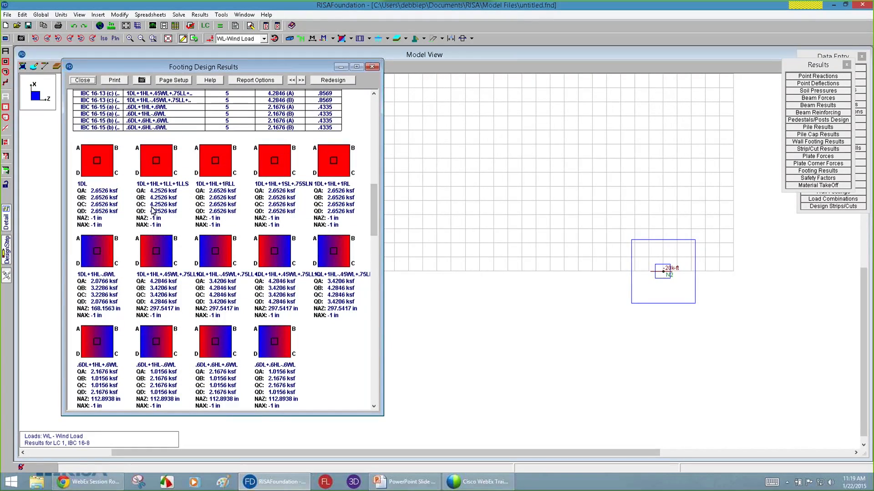
Examine the flexure, shear, pedestal, concrete bearing, overturning and sliding checks in the footing N1 report.
left_click_drag(375, 220, 372, 263)
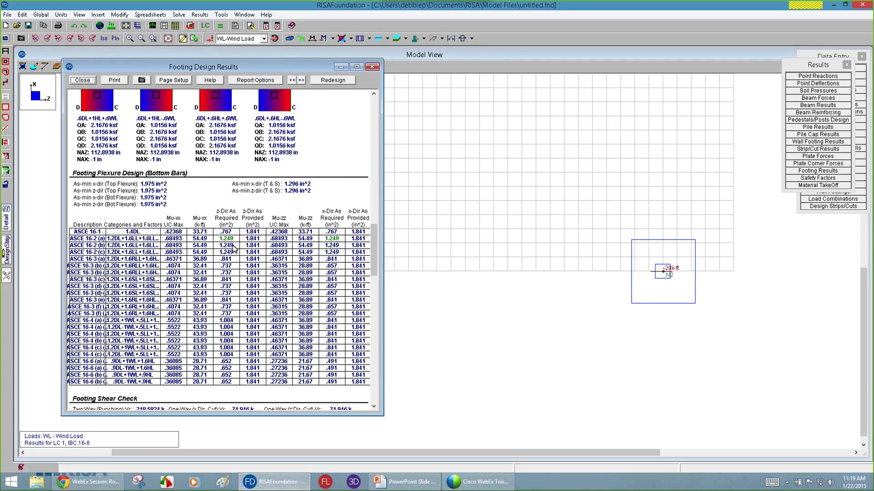
left_click_drag(375, 248, 375, 282)
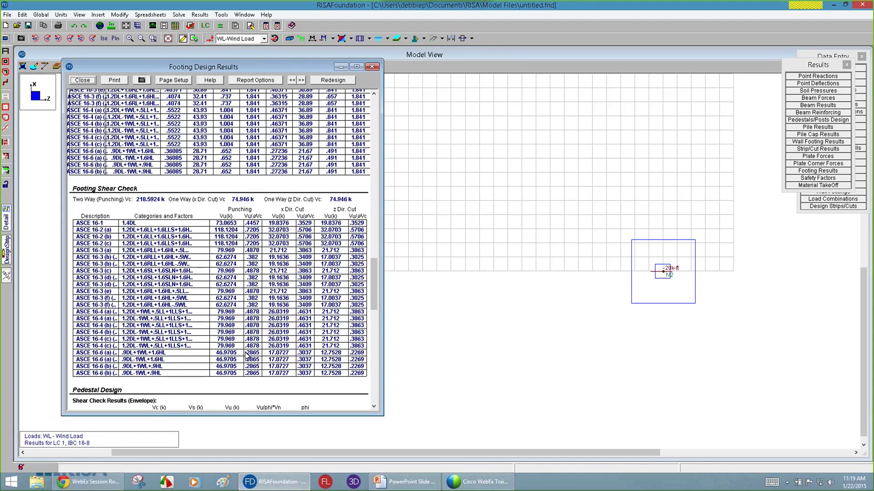
scroll(375, 279, "down", 4)
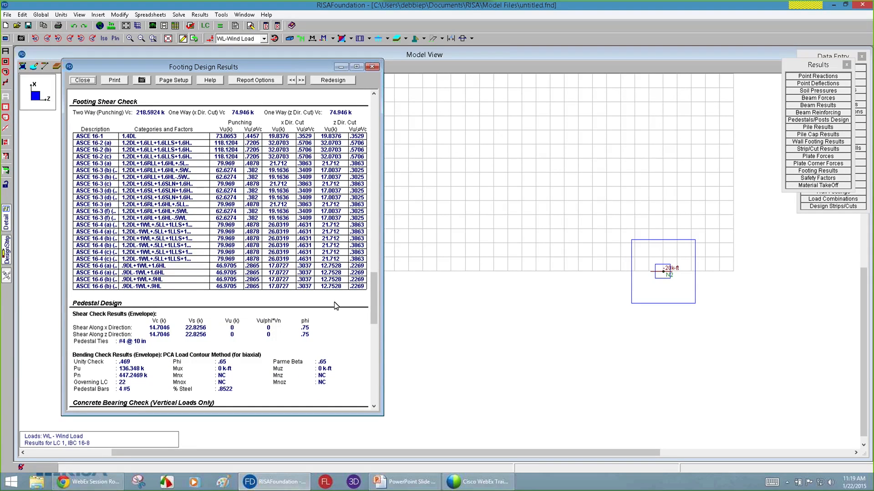
left_click_drag(375, 294, 378, 321)
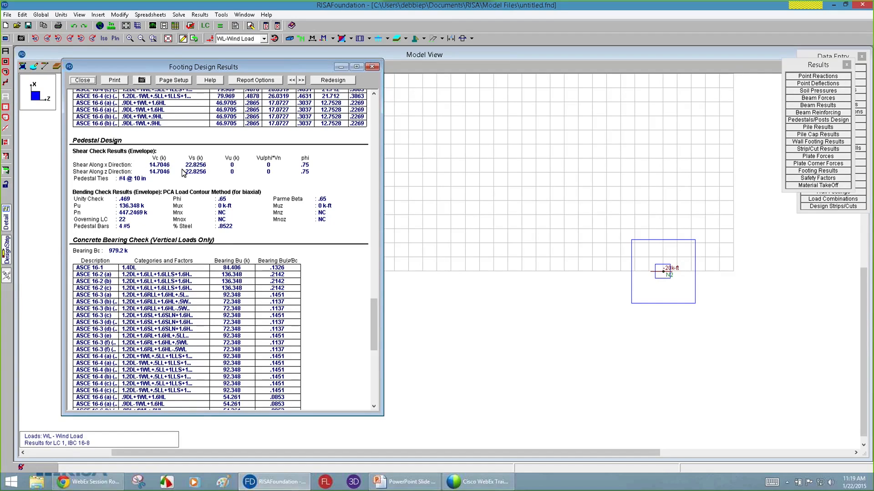
left_click_drag(377, 314, 376, 333)
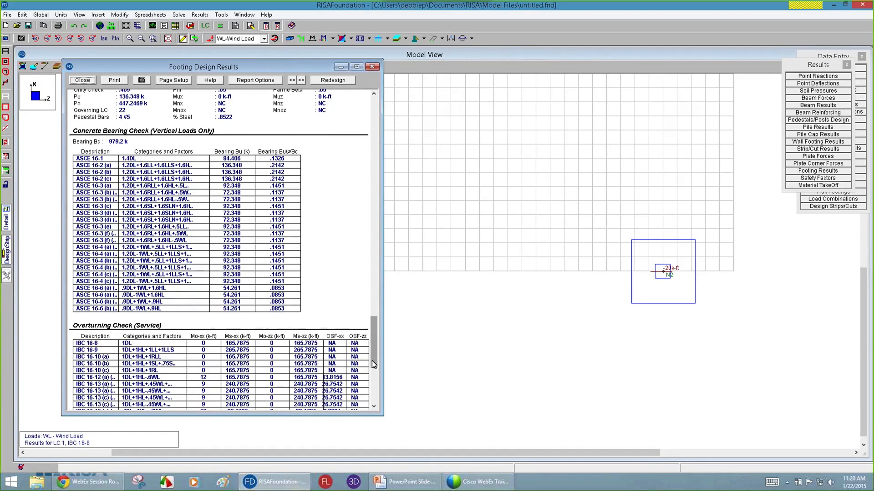
scroll(372, 359, "down", 9)
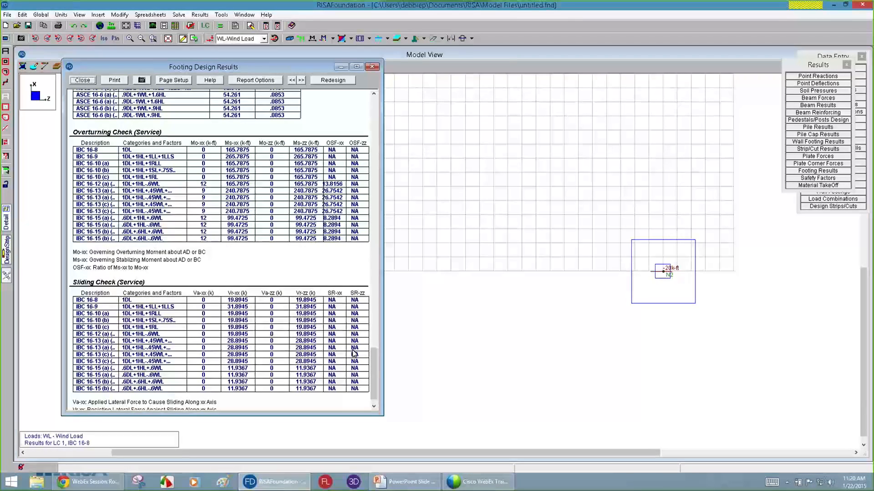
Compare the sketch and rebar details of the N1 and N2 footing reports, and close the report.
scroll(374, 380, "down", 1)
left_click_drag(374, 379, 385, 83)
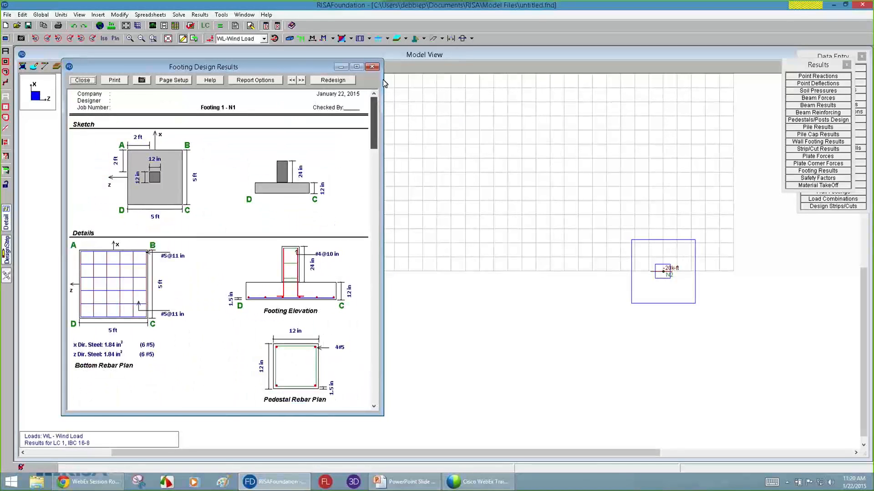
left_click(301, 80)
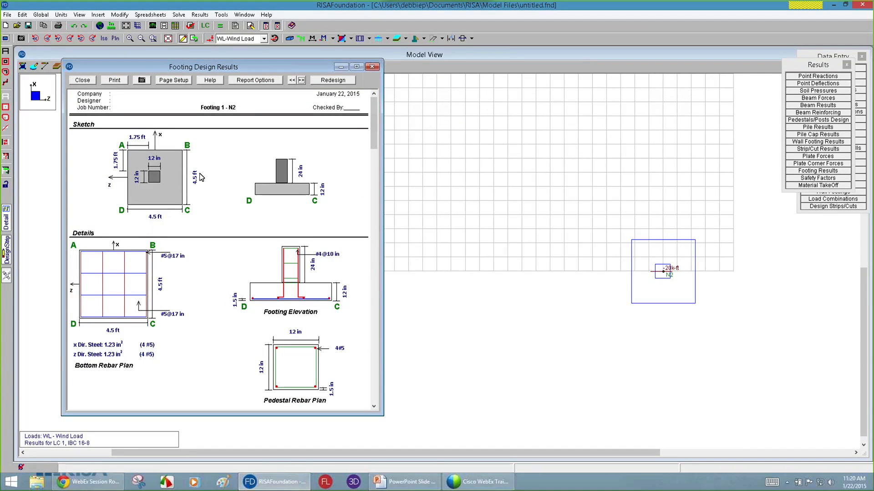
left_click(292, 80)
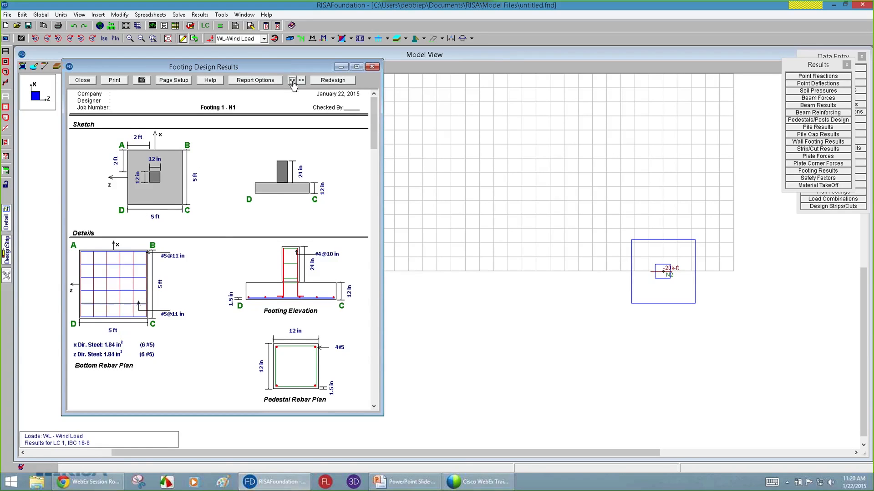
left_click_drag(374, 122, 374, 338)
left_click(372, 67)
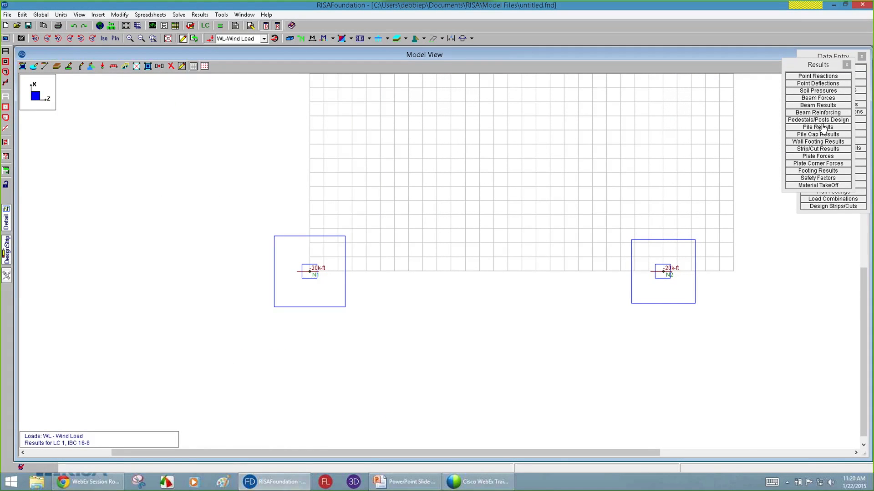
Open the footing results spreadsheet and compare the length, width and thickness of the footings at N1 and N2.
left_click(817, 171)
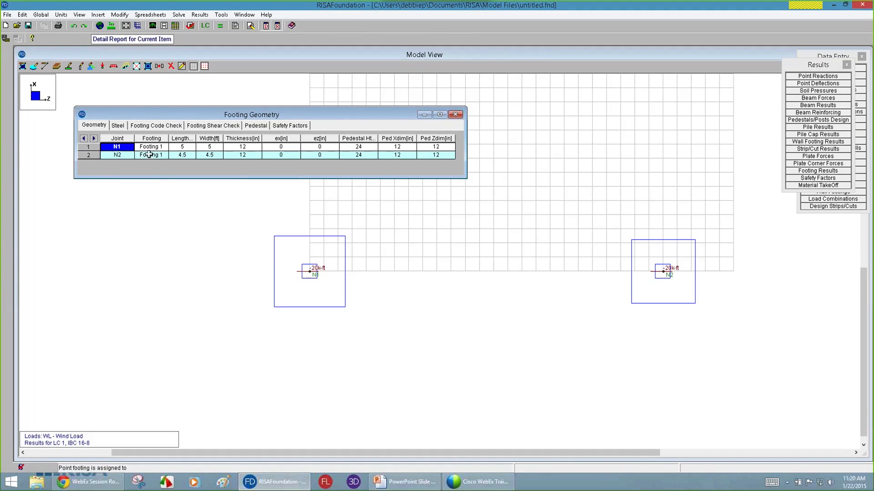
left_click_drag(145, 149, 436, 155)
left_click(241, 155)
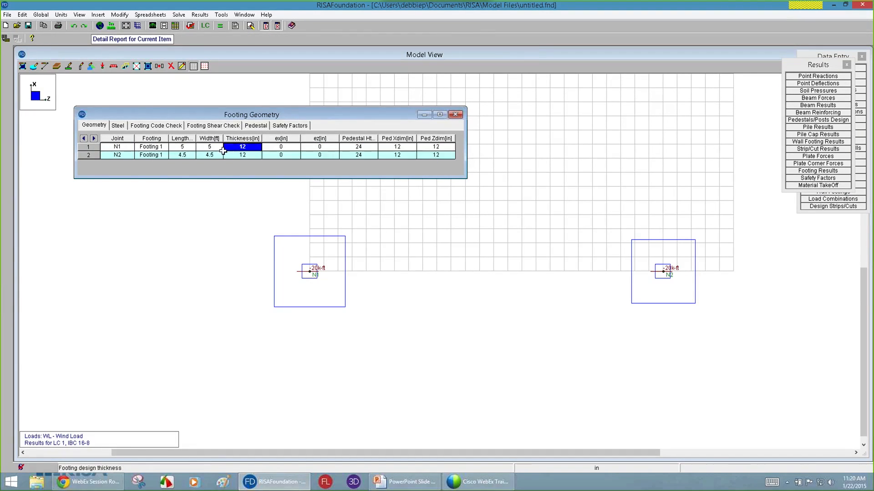
left_click_drag(181, 147, 199, 158)
left_click(177, 147)
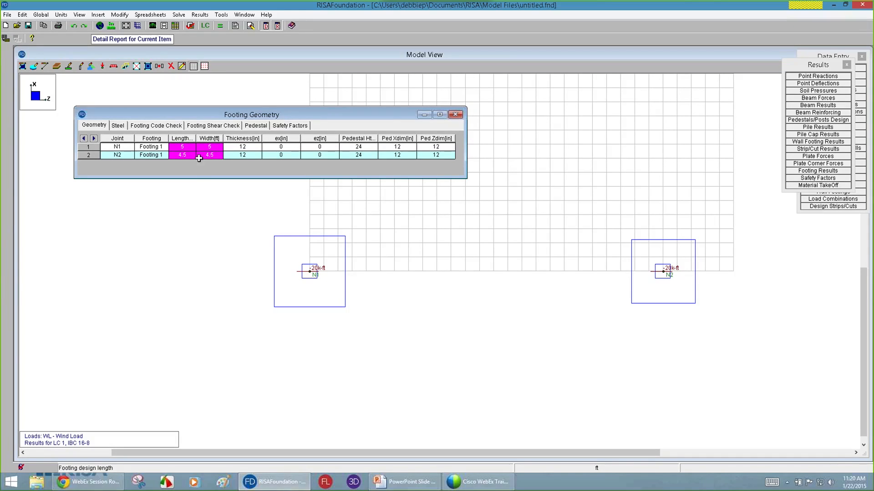
left_click(228, 155)
Review the steel, code check and shear check results of both footings, and close the results spreadsheet.
left_click(118, 126)
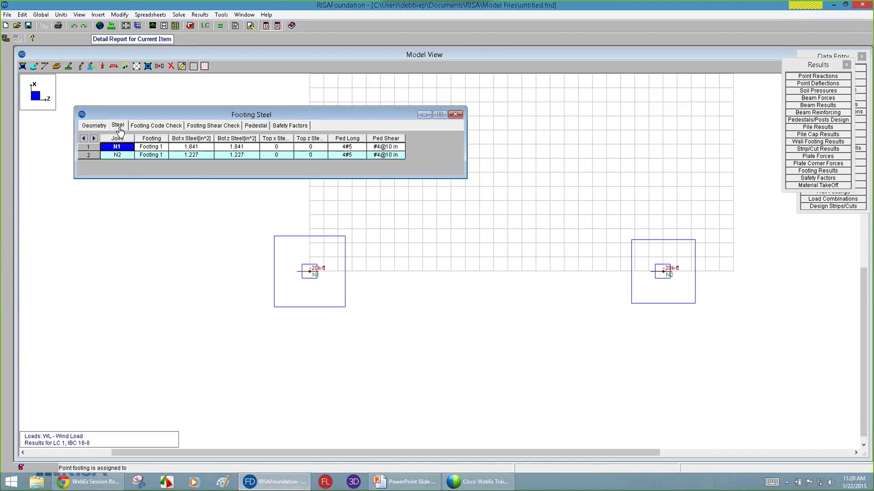
left_click(148, 127)
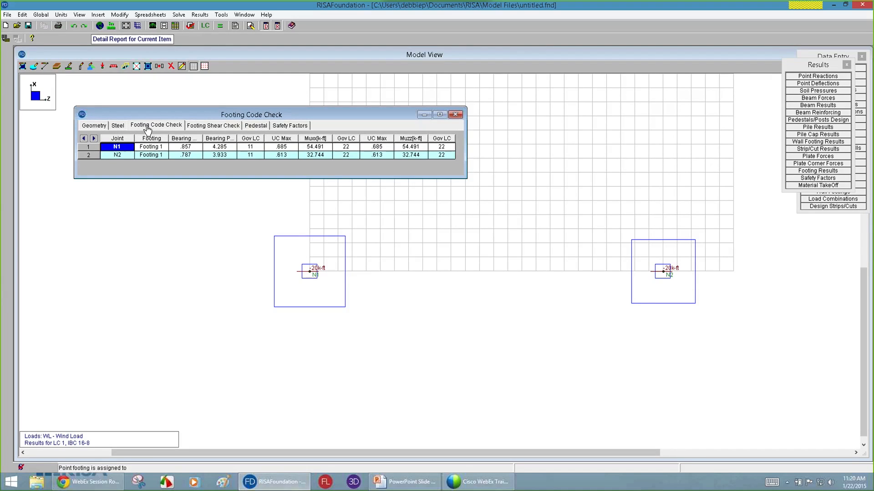
left_click(254, 148)
left_click(208, 126)
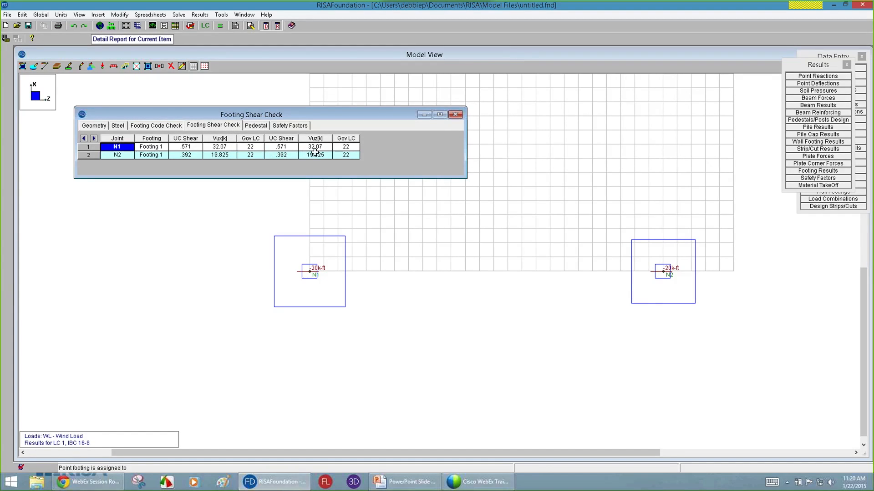
left_click(456, 115)
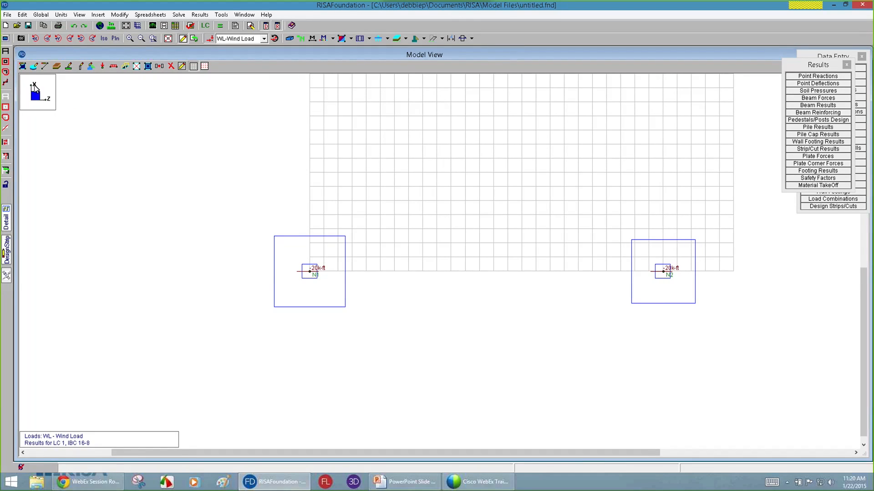
Set up beam drawing with the Conc4000NW material set and a 24 in deep by 24 in wide section, clearing the existing results.
left_click(45, 70)
left_click(177, 124)
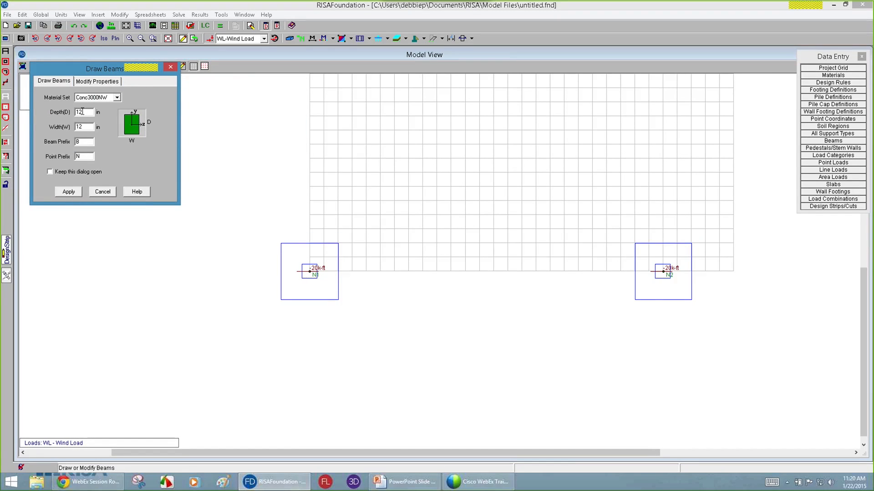
left_click(91, 98)
left_click(97, 116)
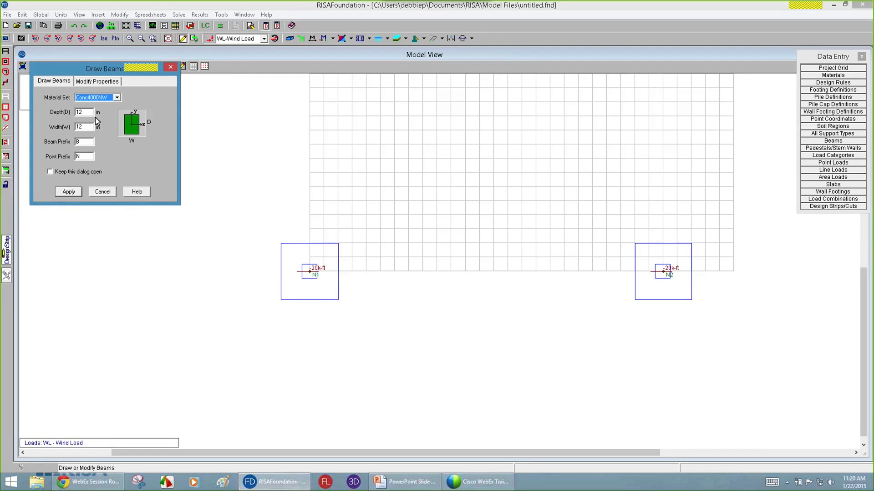
left_click(77, 113)
type("24")
left_click_drag(67, 125, 4, 113)
left_click(67, 191)
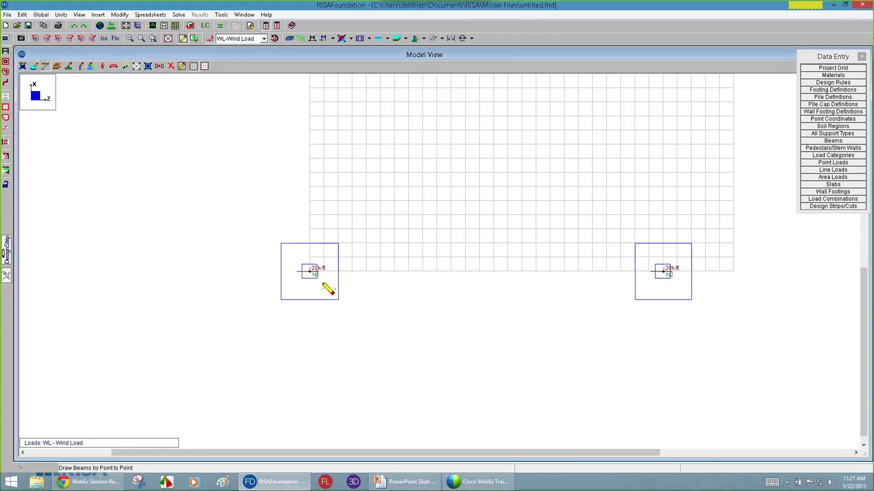
Draw a beam from point N1 to point N2 between the two footings, and end the drawing command.
left_click(310, 272)
left_click(662, 272)
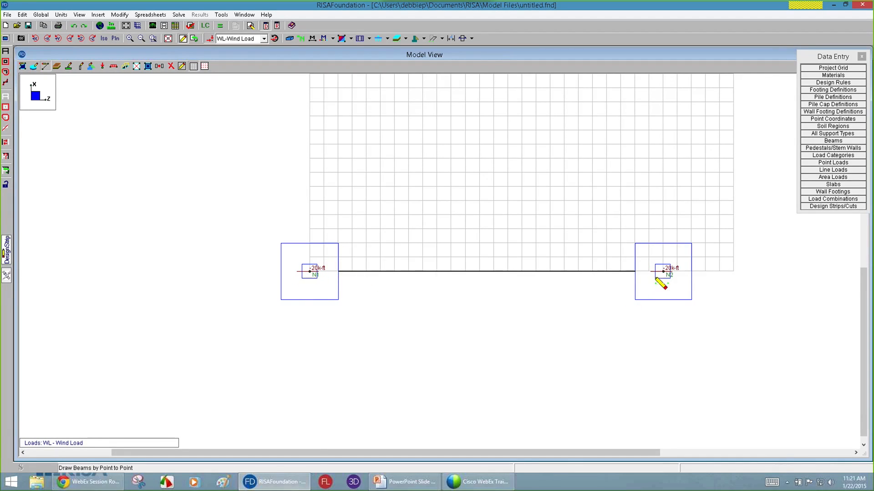
key("Escape")
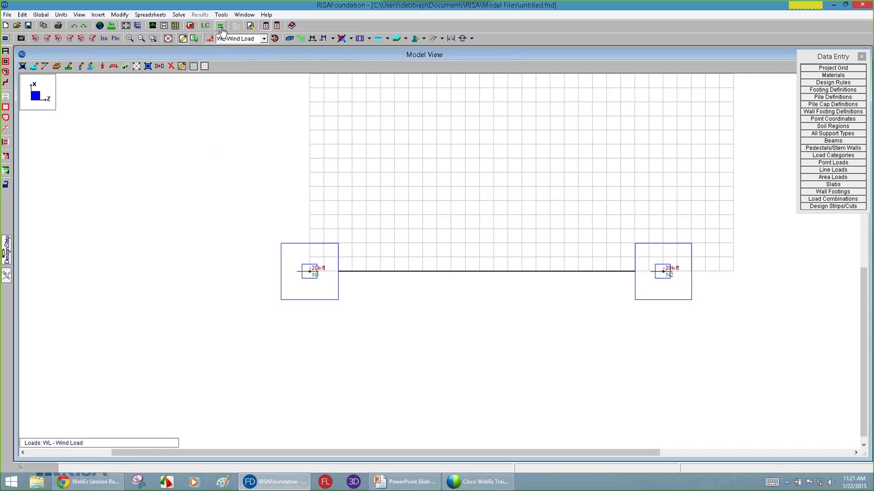
Solve the model and open the detail report of the beam between N1 and N2.
left_click(221, 26)
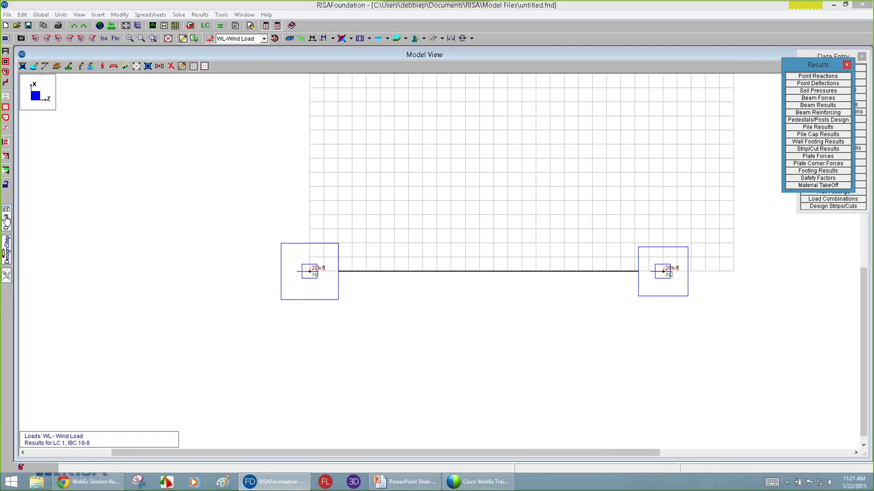
left_click(435, 272)
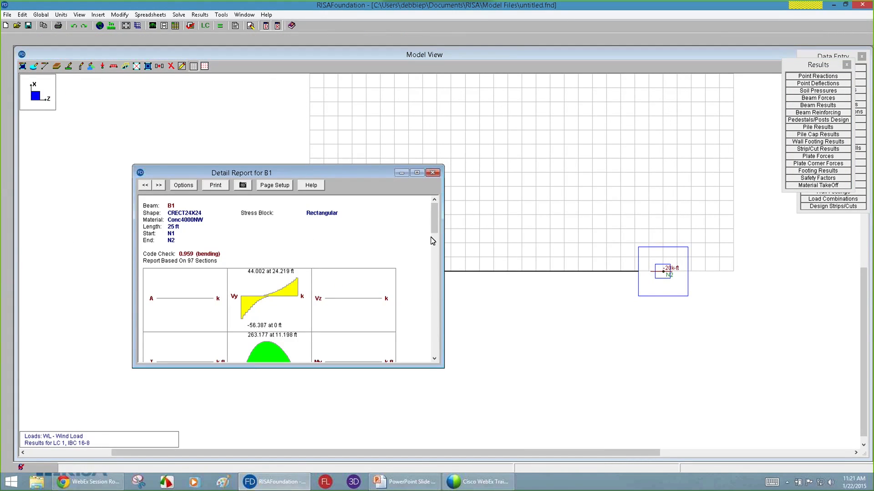
left_click_drag(296, 165, 304, 90)
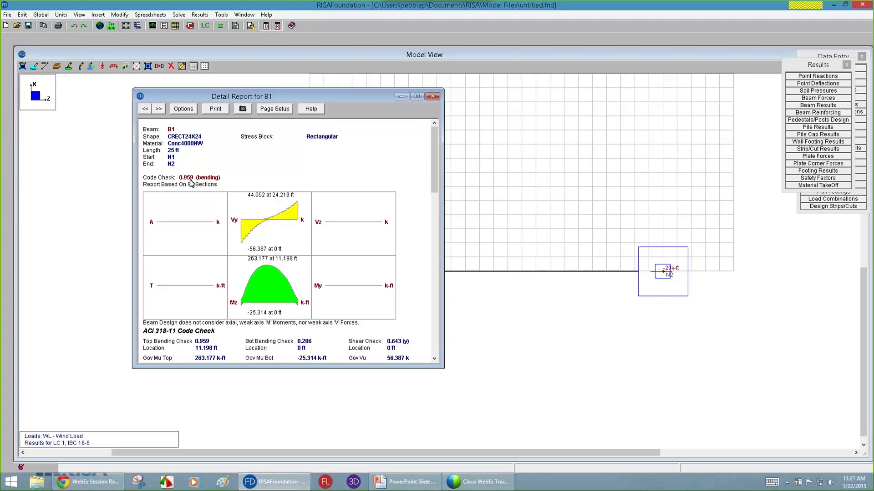
Examine the beam report's span results, rebar detailing, required steel plot and cross sections, and close the report.
left_click_drag(432, 161, 437, 297)
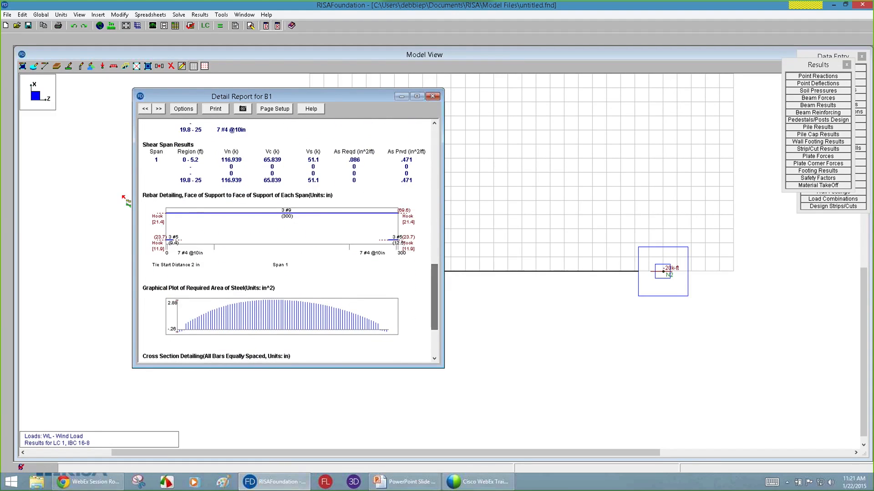
left_click_drag(264, 367, 264, 436)
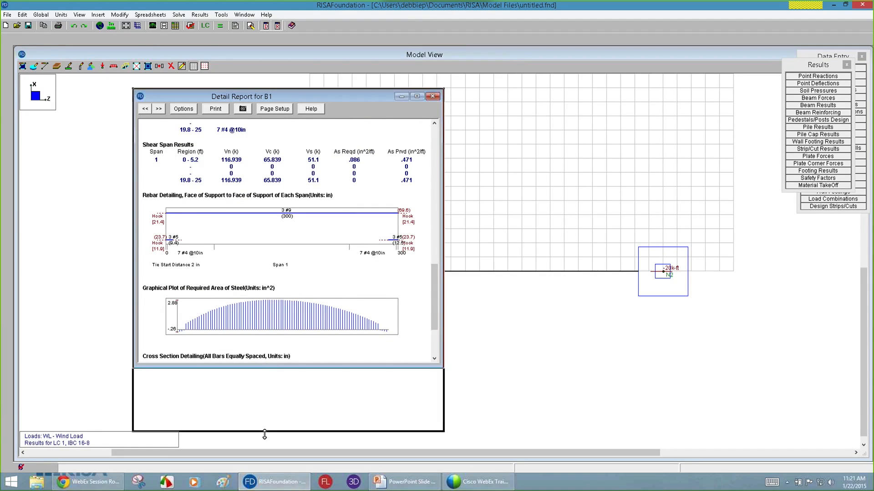
left_click_drag(435, 321, 435, 328)
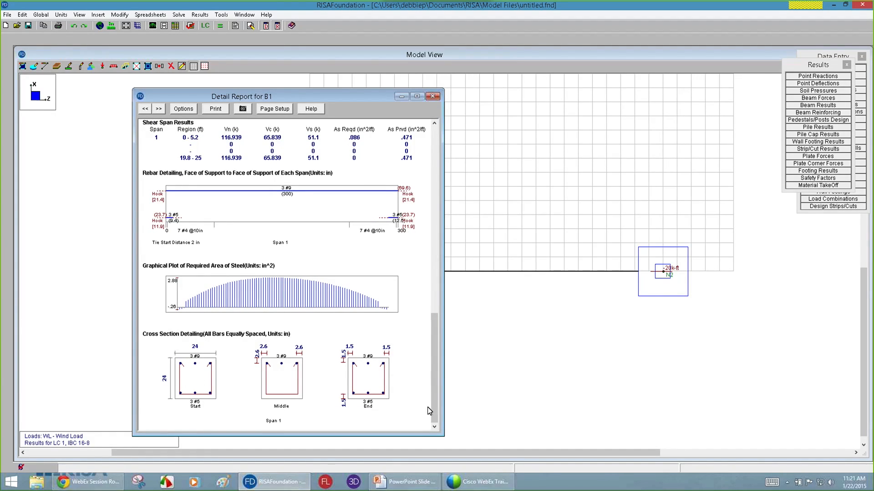
left_click_drag(433, 408, 455, 356)
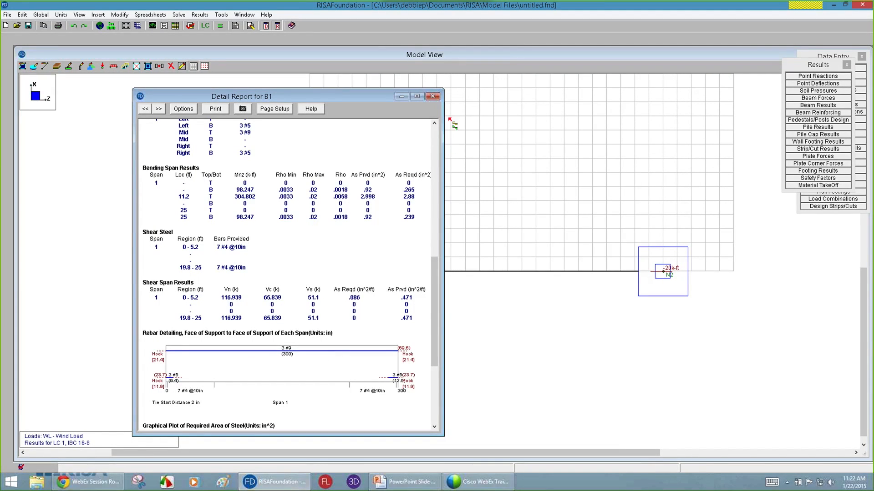
left_click(432, 96)
Open the footing N1 design report, enlarge it for reading, and step through to the footing N2 report.
left_click(313, 272)
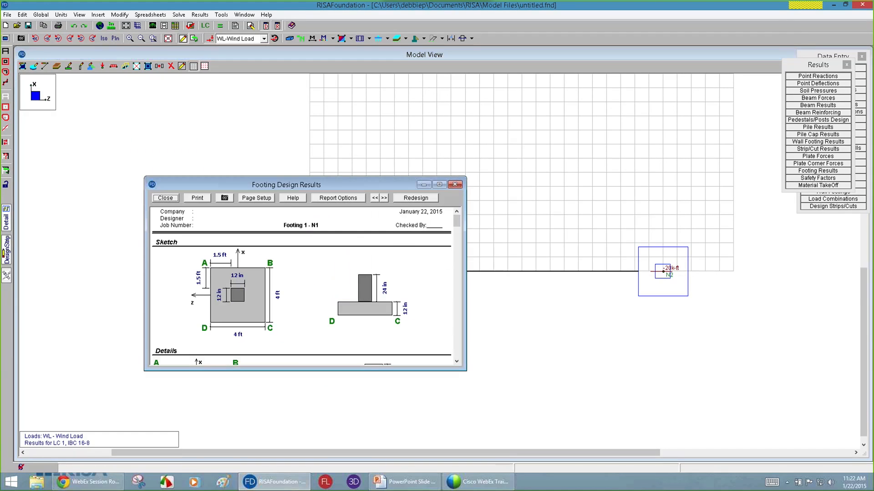
left_click_drag(294, 177, 298, 105)
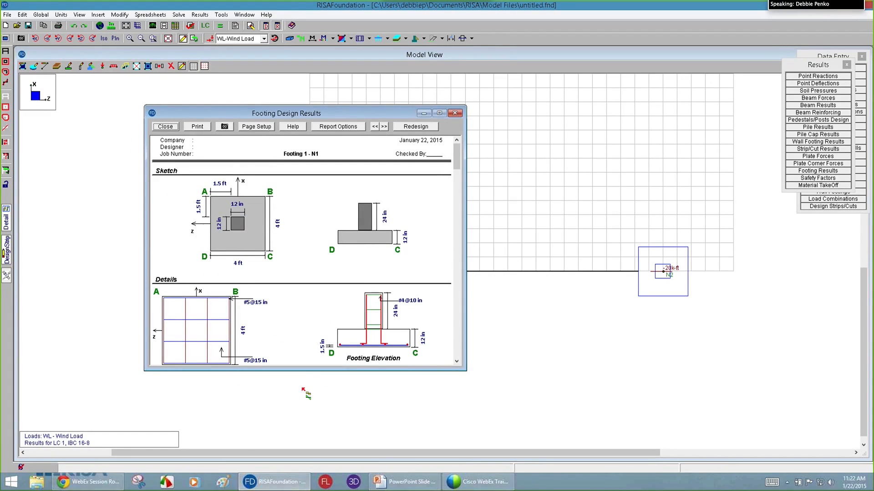
left_click_drag(305, 370, 304, 413)
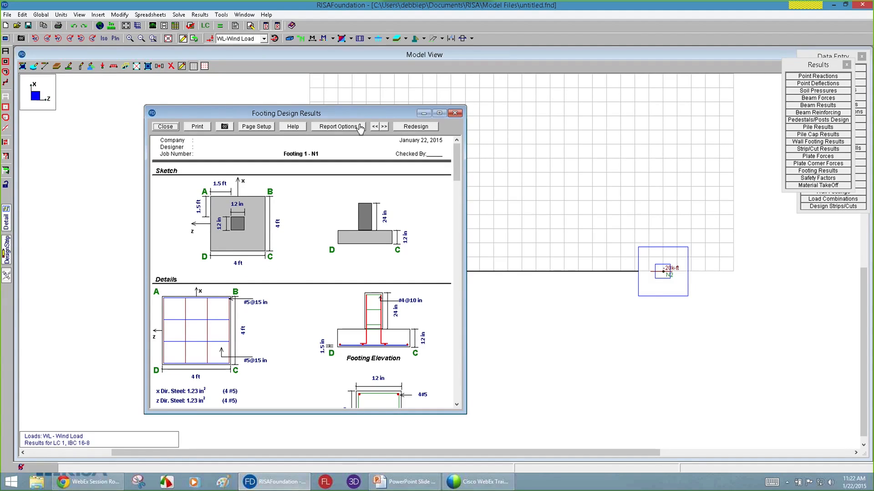
left_click(384, 127)
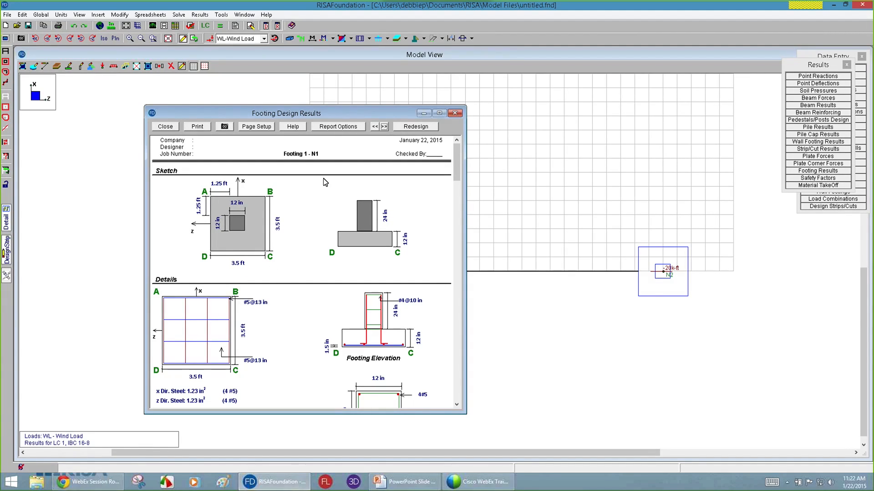
left_click(384, 127)
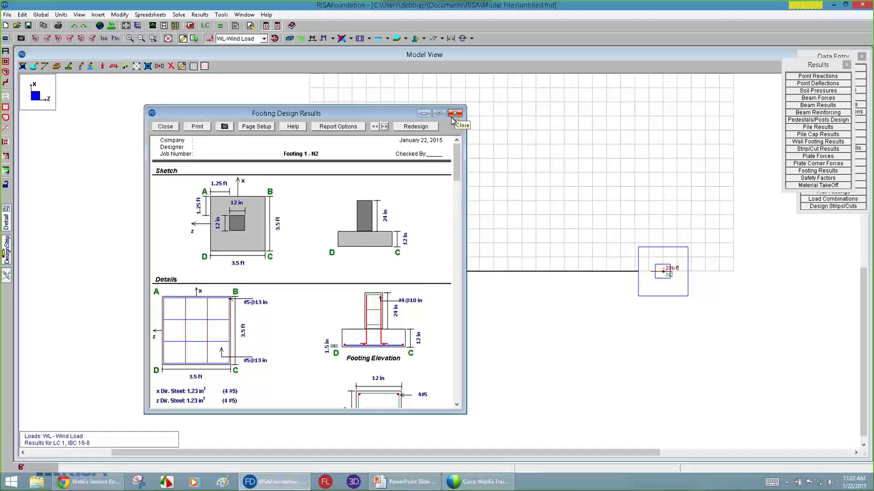
left_click(456, 154)
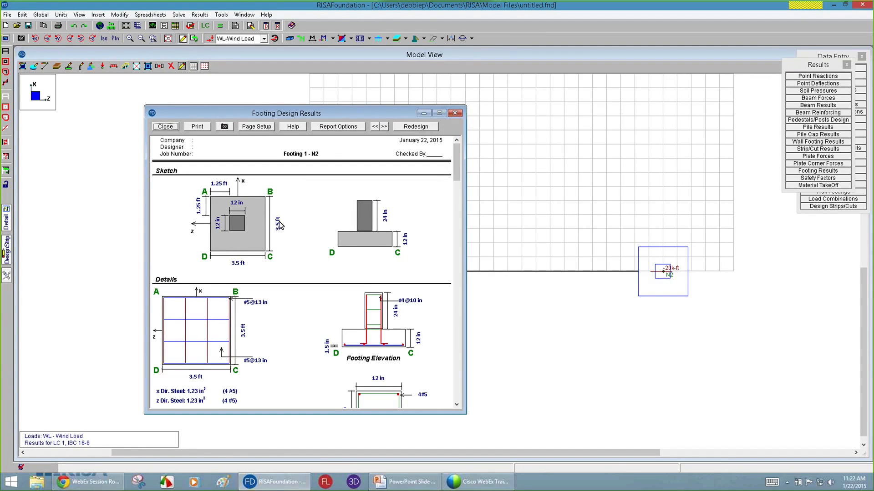
Redesign the footing at N2 with a length of 3 ft and a width of 3 ft.
left_click(416, 127)
left_click_drag(198, 130, 353, 177)
type("3")
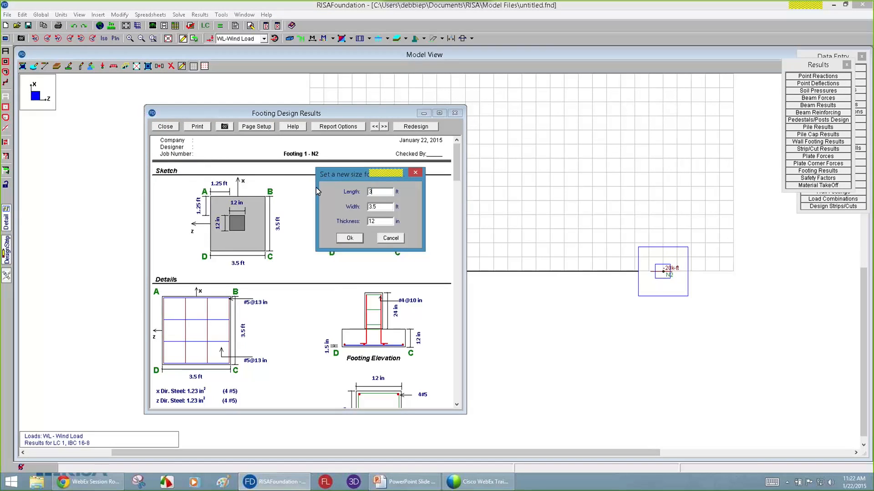
key("Tab")
type("3")
left_click(354, 241)
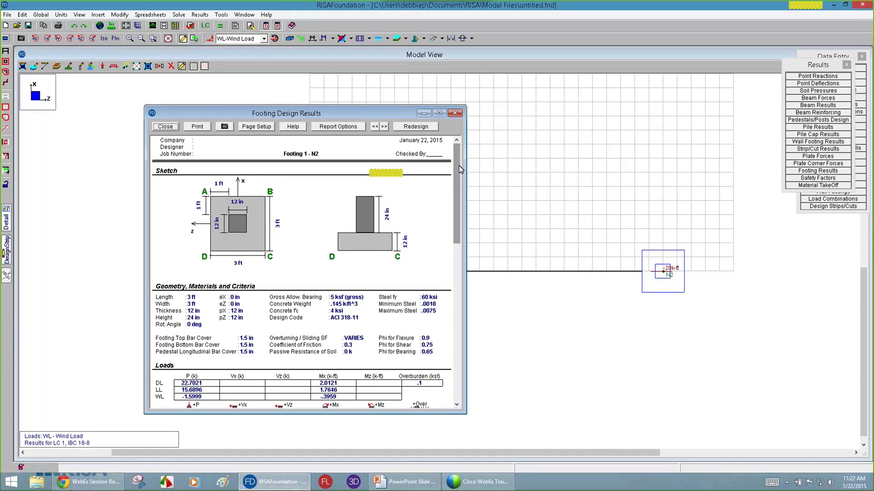
Check the soil bearing results of the redesigned footing at N2, and close the report to return to the whole model.
left_click_drag(457, 177, 455, 263)
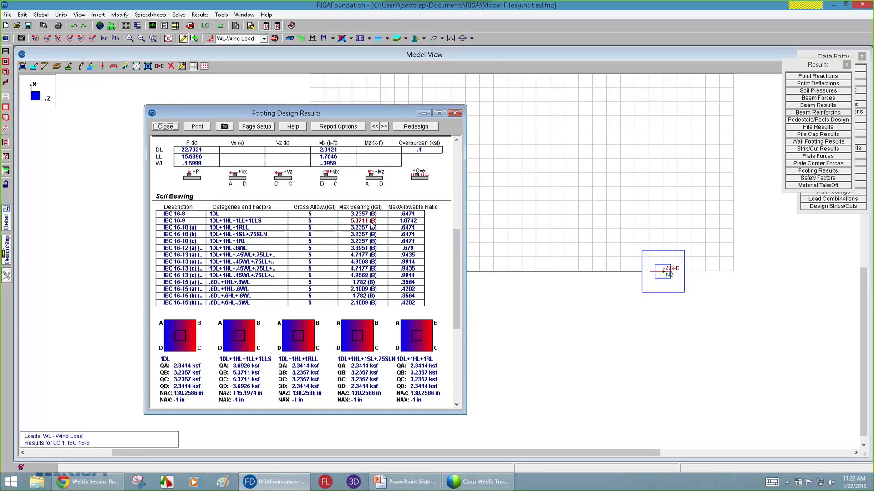
mouse_move(454, 265)
left_mouse_down()
mouse_move(462, 360)
mouse_move(472, 258)
mouse_move(455, 201)
left_mouse_up()
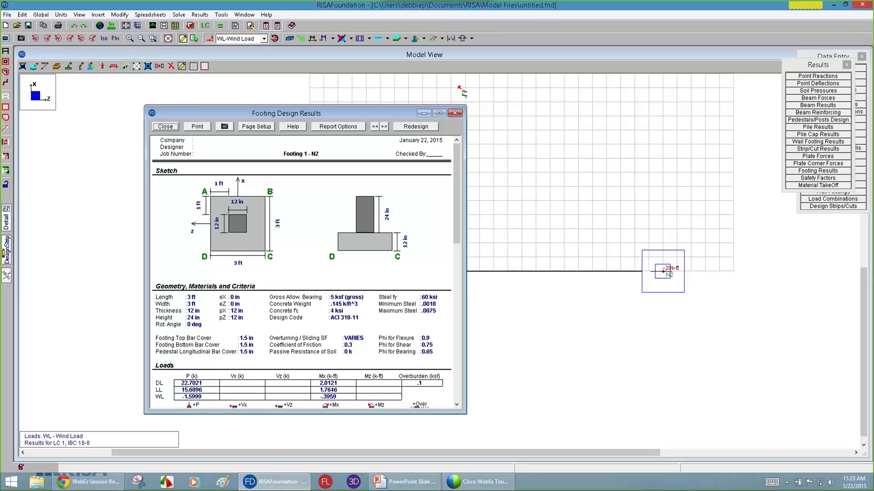
scroll(351, 282, "down", 3)
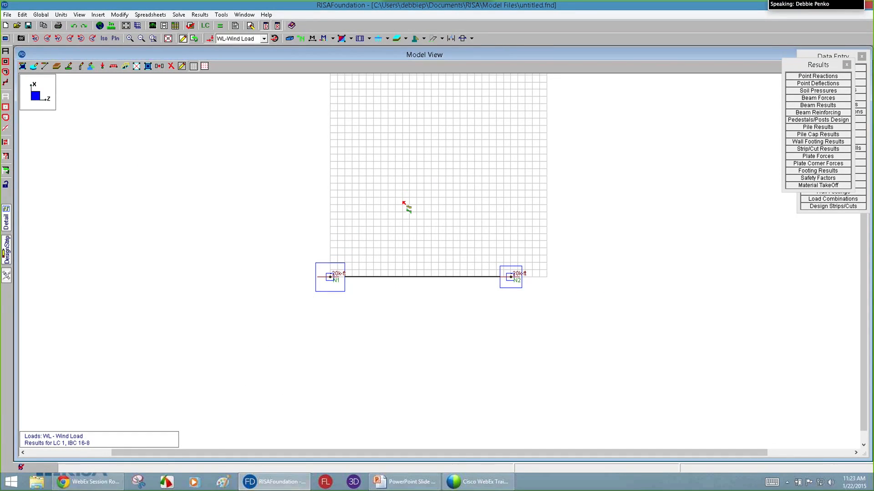
scroll(316, 267, "down", 2)
scroll(369, 137, "up", 3)
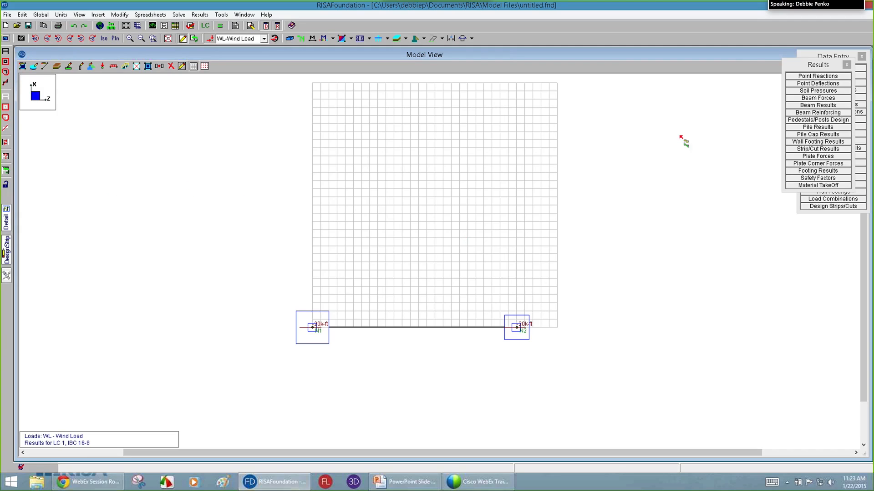
Open the wall footing definitions and start editing the Retaining 1 definition, accepting the clearing of current results.
left_click(837, 58)
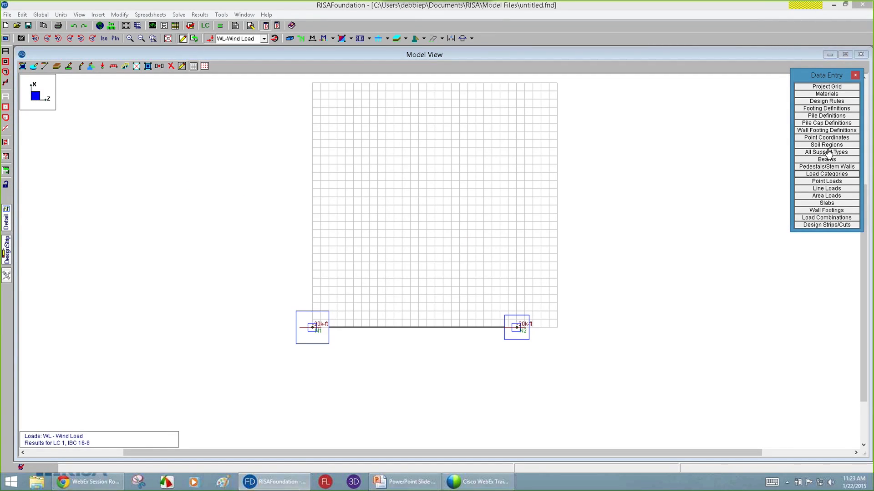
left_click(827, 131)
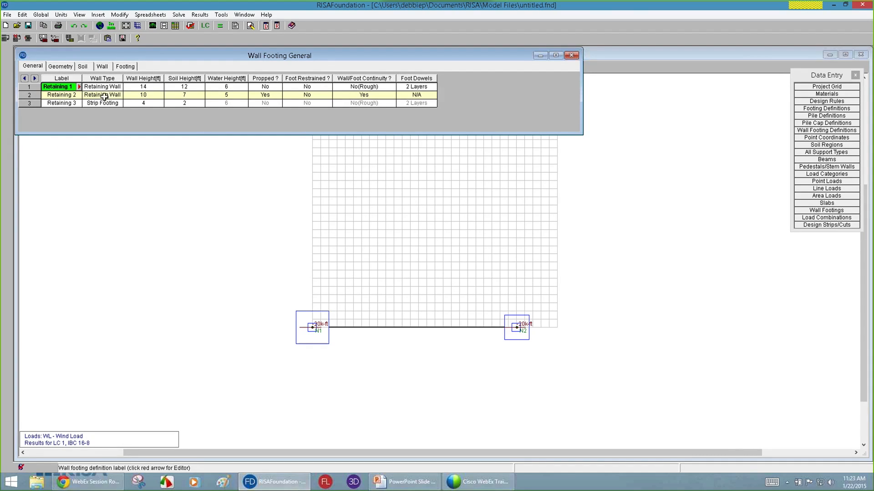
left_click_drag(82, 84, 91, 84)
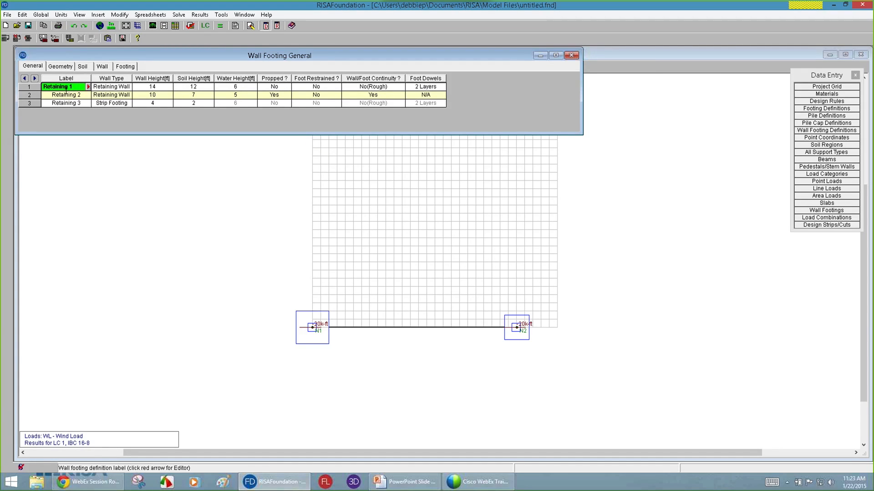
left_click(88, 87)
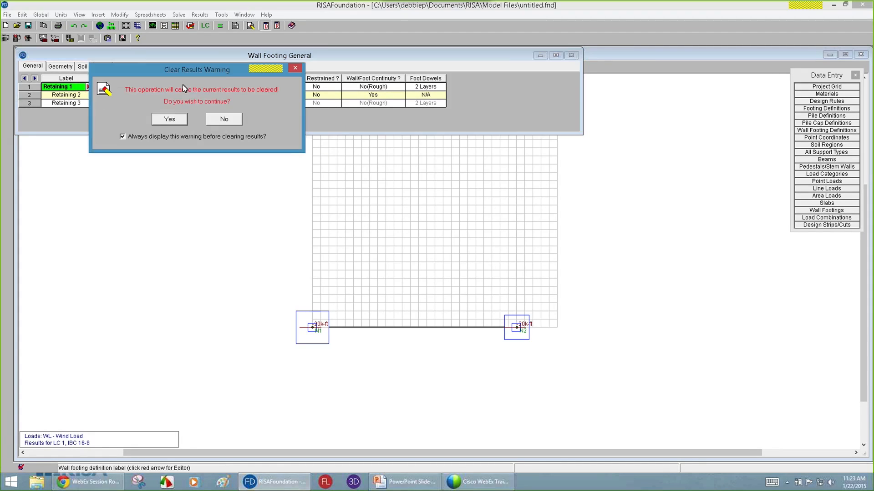
left_click(169, 119)
left_click_drag(130, 28, 121, 121)
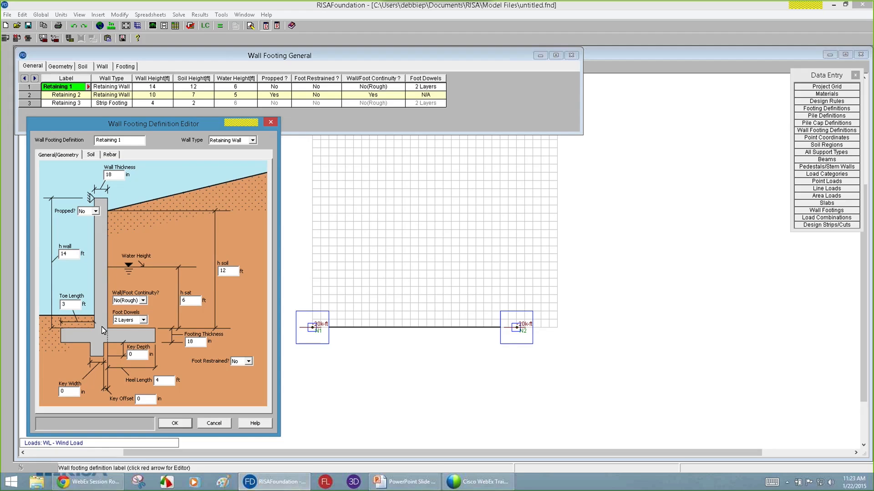
Set Retaining 1's wall thickness to 12 in, wall height to 10 ft, soil height to 8 ft and saturated height to 4 ft.
double_click(117, 176)
type("12")
left_click(68, 254)
double_click(232, 272)
double_click(190, 301)
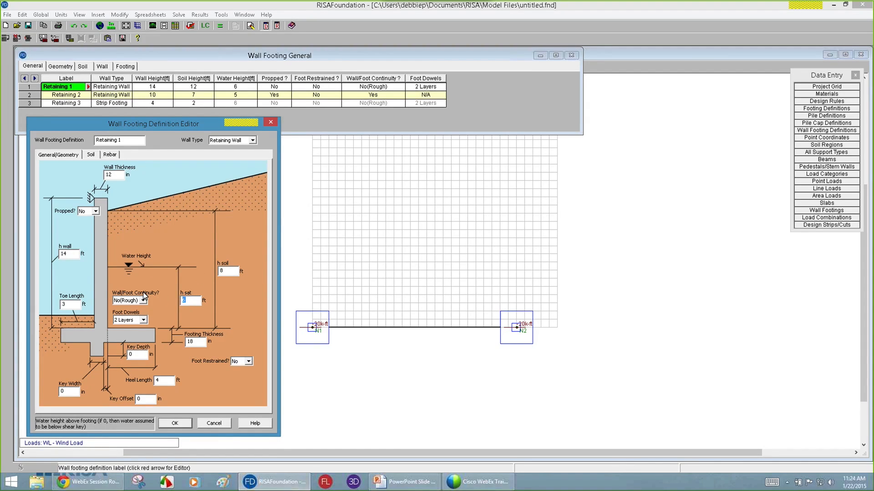
double_click(76, 254)
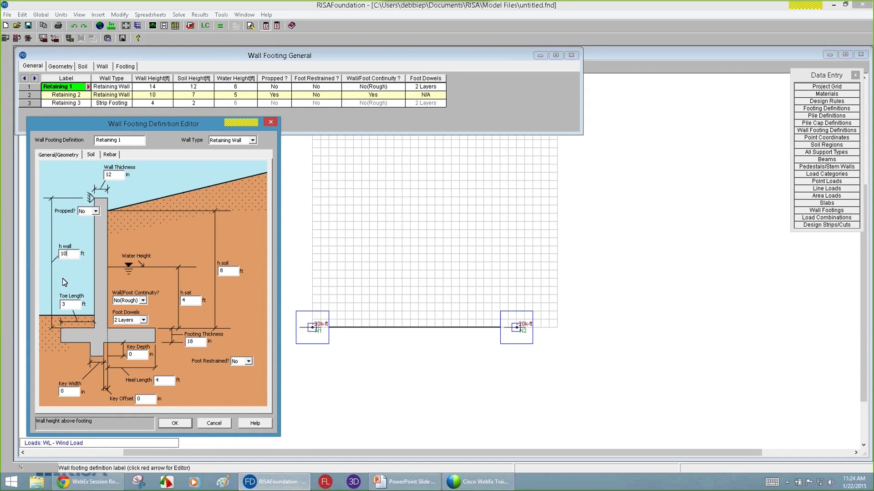
Choose No(Rough) for the wall-to-footing continuity and set the toe length to 4 ft.
left_click(131, 301)
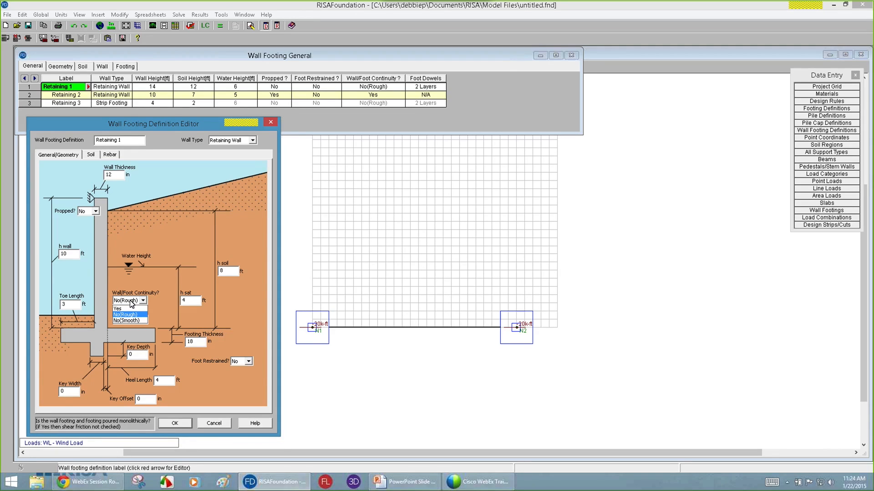
left_click(129, 315)
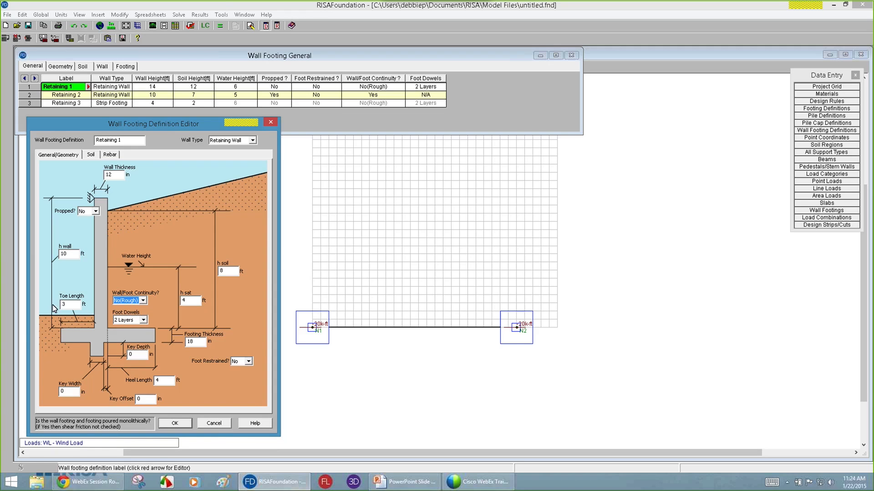
left_click(71, 305)
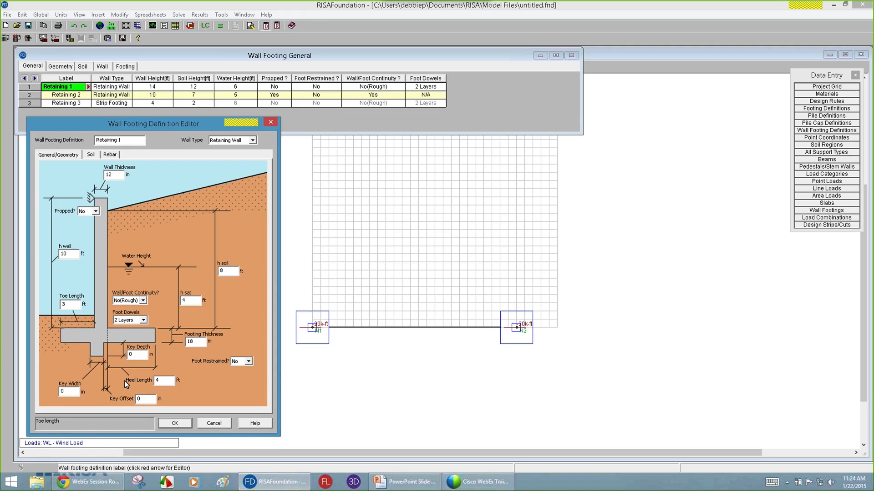
key("BackSpace")
type("4")
left_click(163, 381)
key("Tab")
Clear the live load surcharge in the soil properties of Retaining 1.
left_click(91, 155)
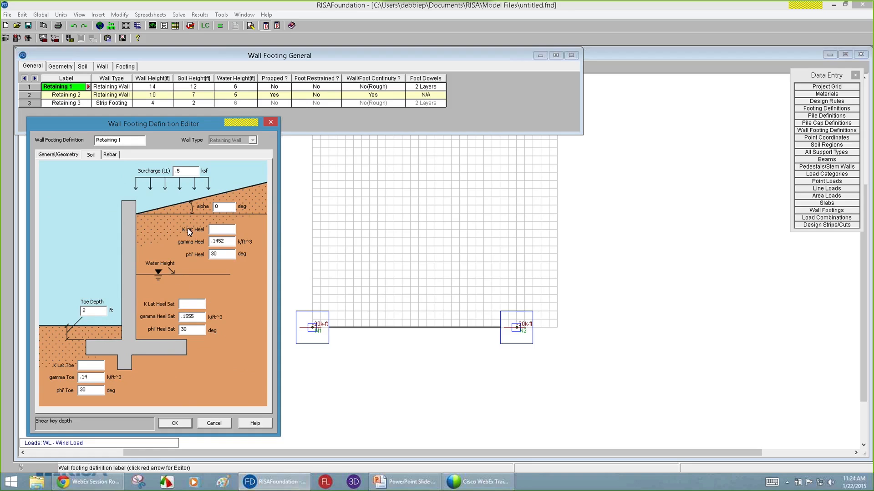
left_click(184, 171)
double_click(178, 171)
Examine the lateral coefficients, unit weights and friction angles for the heel, saturated heel and toe soil, plus the toe depth.
left_click(224, 228)
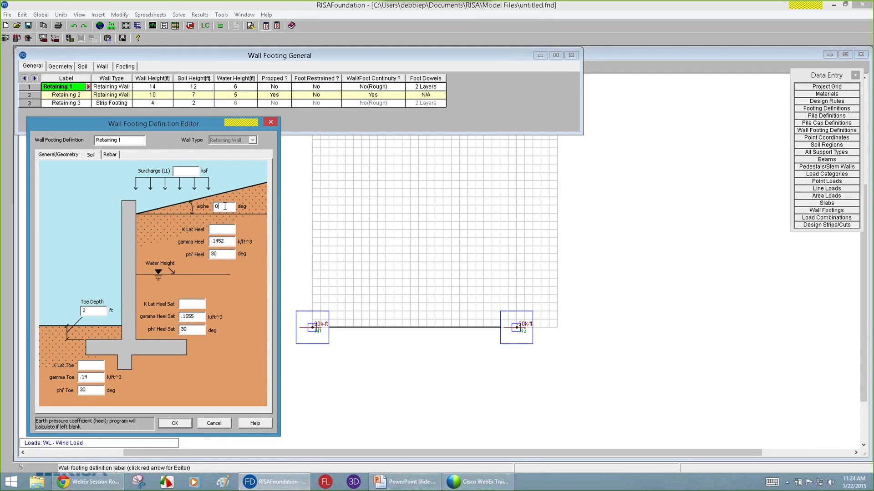
left_click(229, 242)
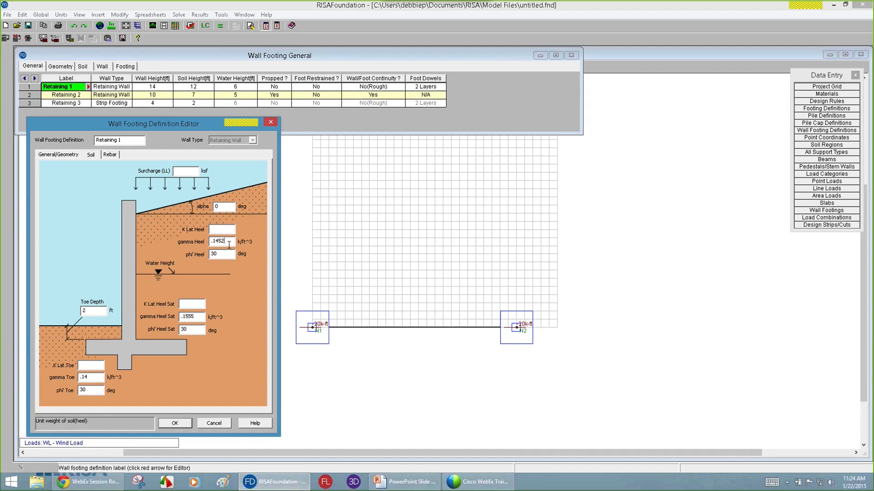
key("Tab")
left_click(226, 241)
left_click(220, 256)
left_click(227, 242)
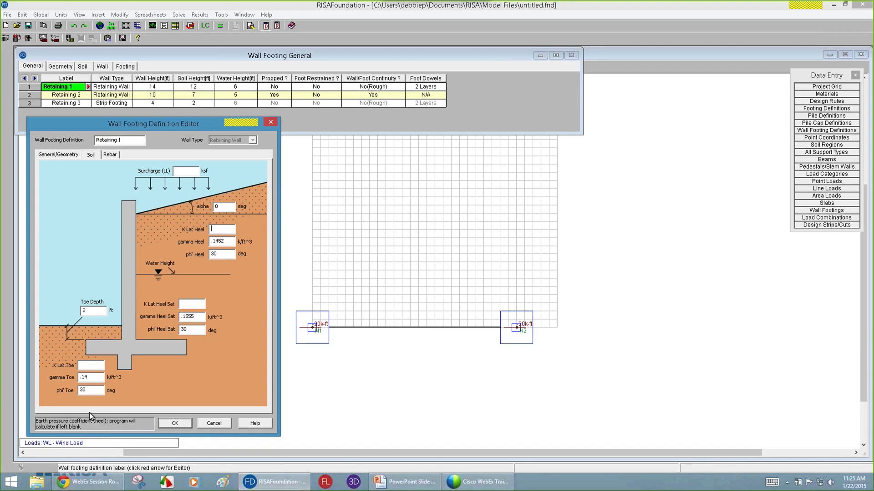
left_click(192, 302)
left_click(90, 366)
left_click(100, 311)
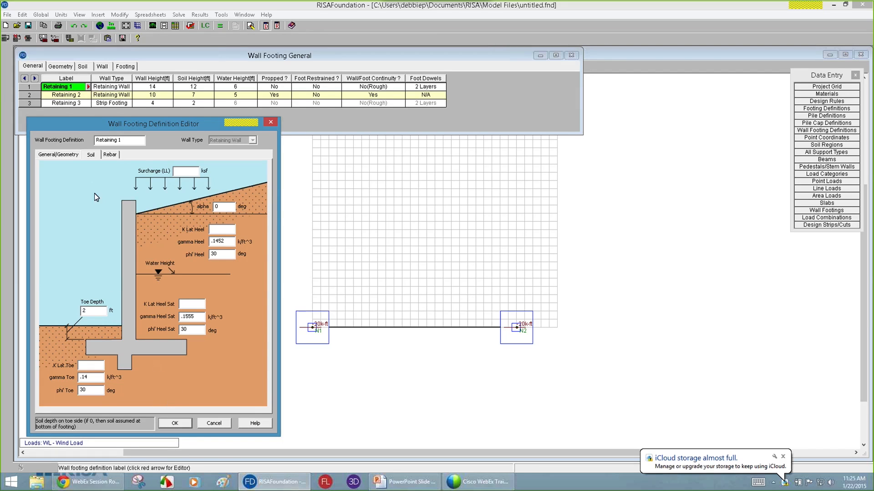
left_click(50, 157)
left_click(94, 156)
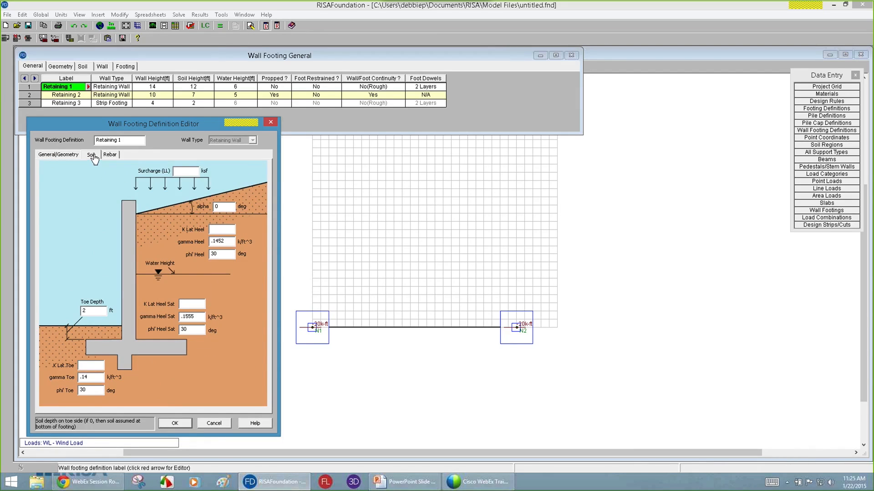
Switch the wall reinforcement to a single layer, accept the one-layer footing dowels, and return the reinforcement to each face.
left_click(110, 156)
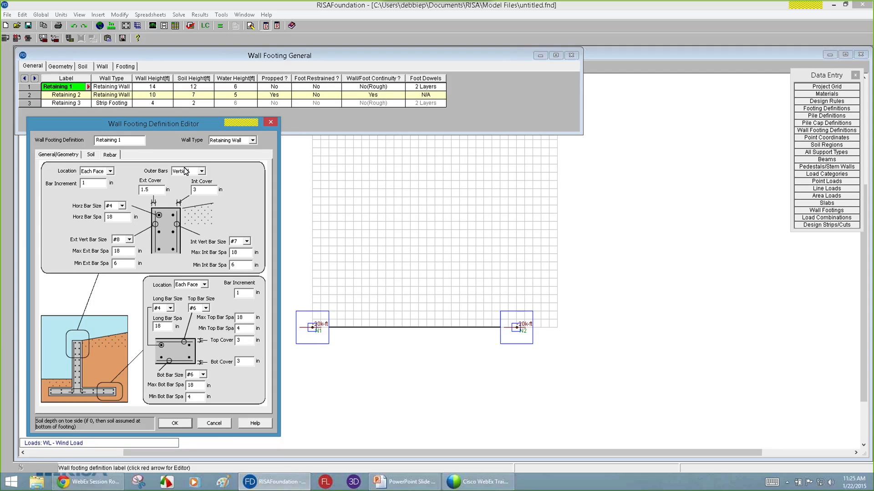
left_click(110, 171)
left_click(93, 184)
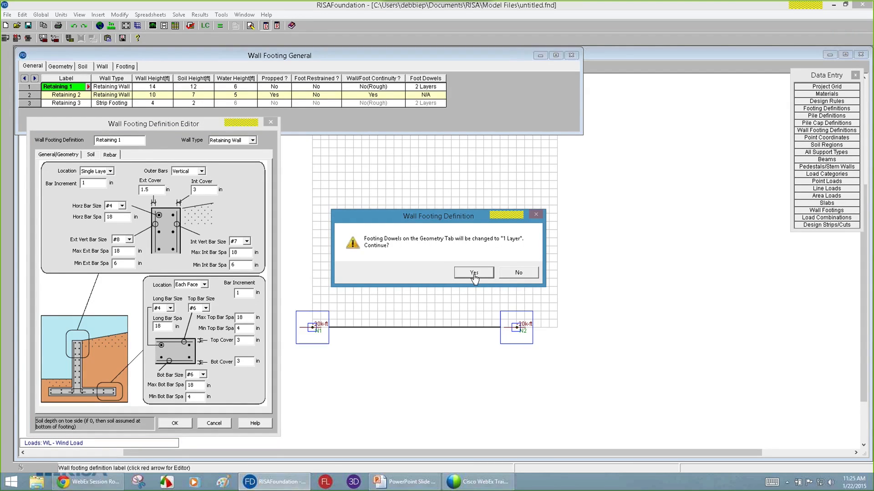
left_click(473, 273)
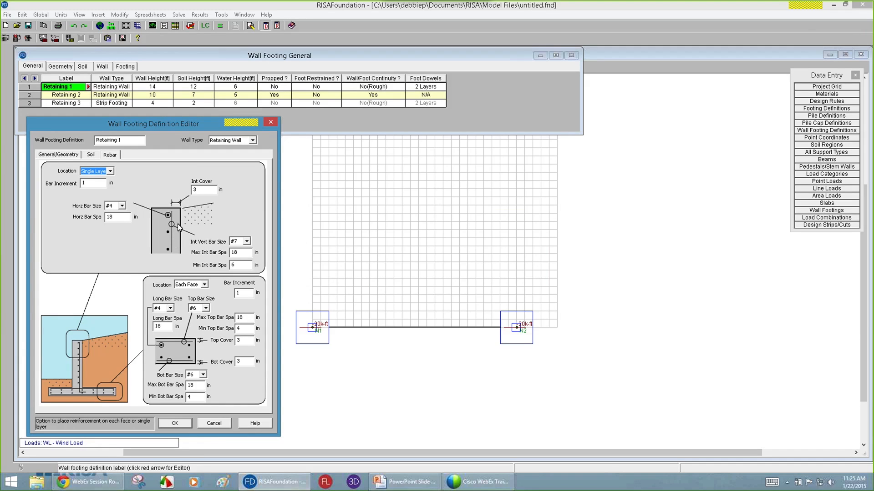
left_click(109, 172)
left_click(97, 180)
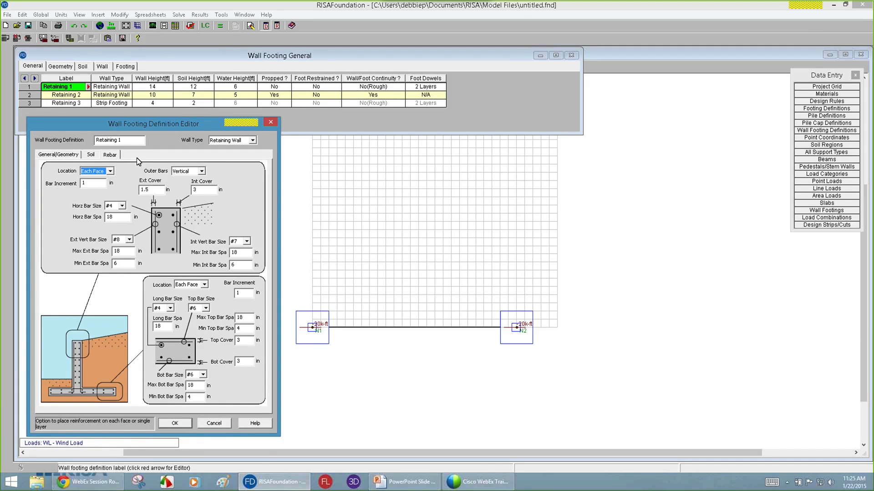
Set the wall's interior cover to 2 in and its horizontal, maximum exterior and maximum interior bar spacings to 12 in.
left_click(200, 189)
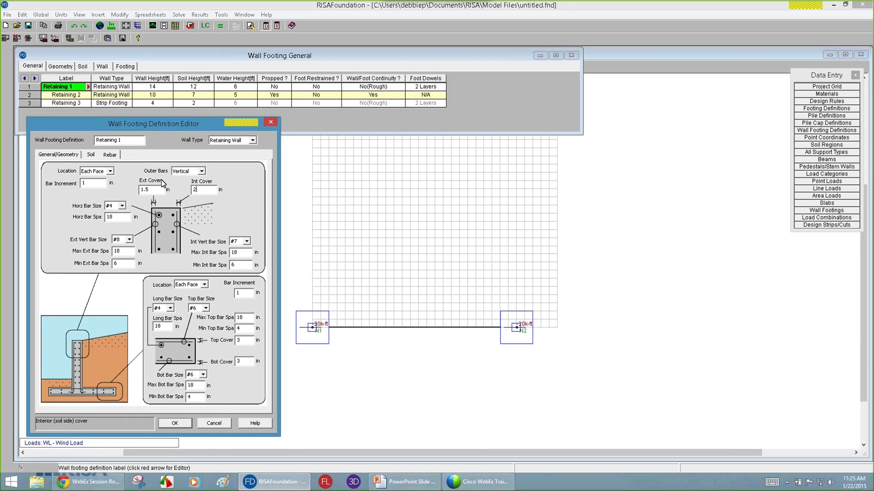
left_click(150, 189)
left_click(201, 190)
left_click(148, 189)
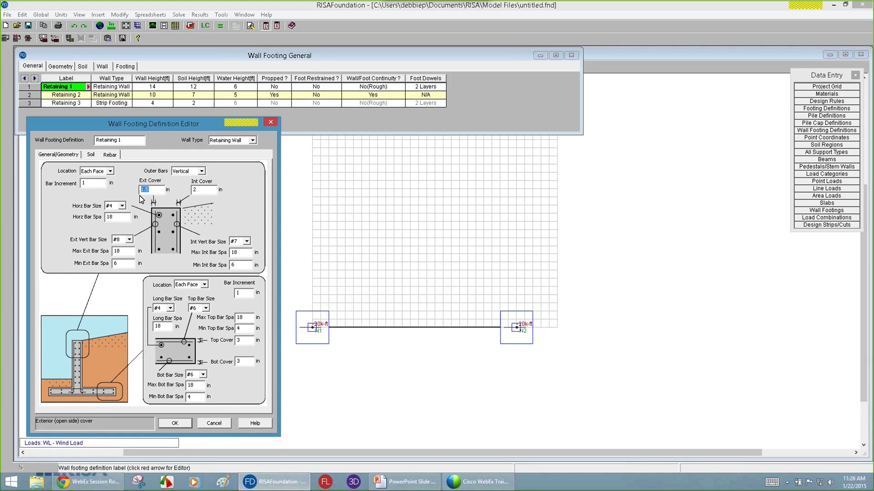
left_click(113, 217)
double_click(122, 252)
double_click(239, 253)
Set the footing's maximum bottom and top bar spacings to 12 in.
left_click(199, 386)
key("BackSpace")
type("2")
left_click(240, 318)
key("BackSpace")
type("2")
Set the wall's exterior and interior vertical bar sizes to #6 and save the Retaining 1 definition.
left_click(129, 239)
left_click(117, 248)
left_click(246, 241)
left_click(247, 251)
left_click(235, 250)
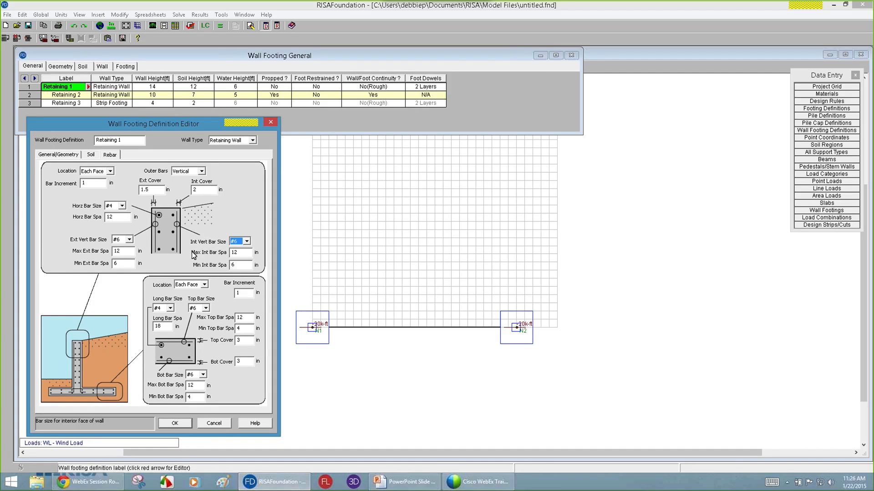
key("Tab")
left_click(117, 255)
left_click(119, 263)
left_click(174, 423)
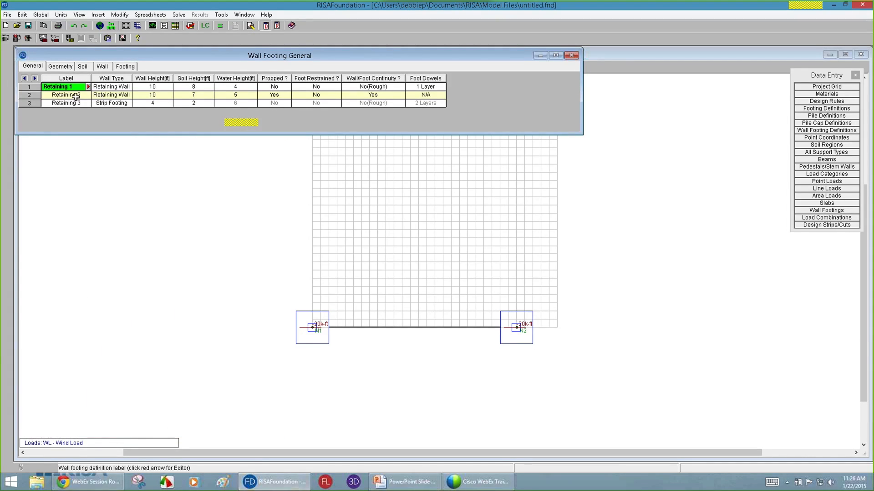
Review Retaining 1's heights, thicknesses, and toe and heel lengths in its editor and the definition spreadsheets, and close them.
left_click(88, 87)
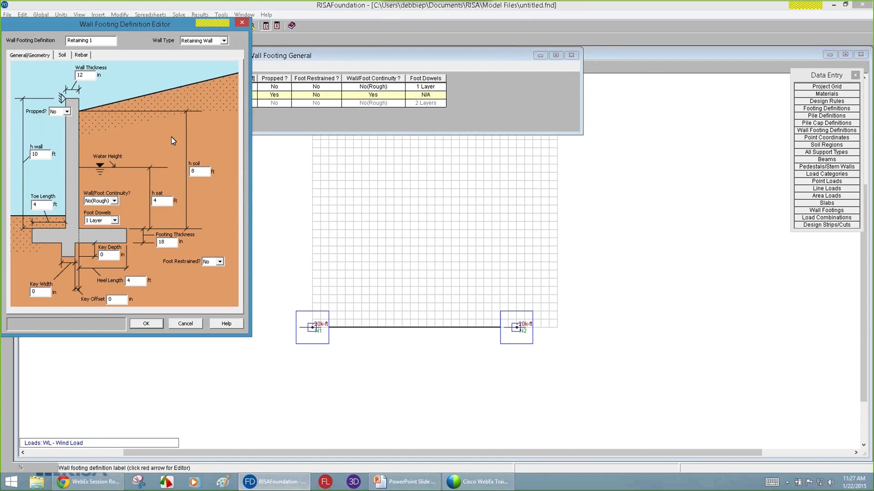
left_click(146, 324)
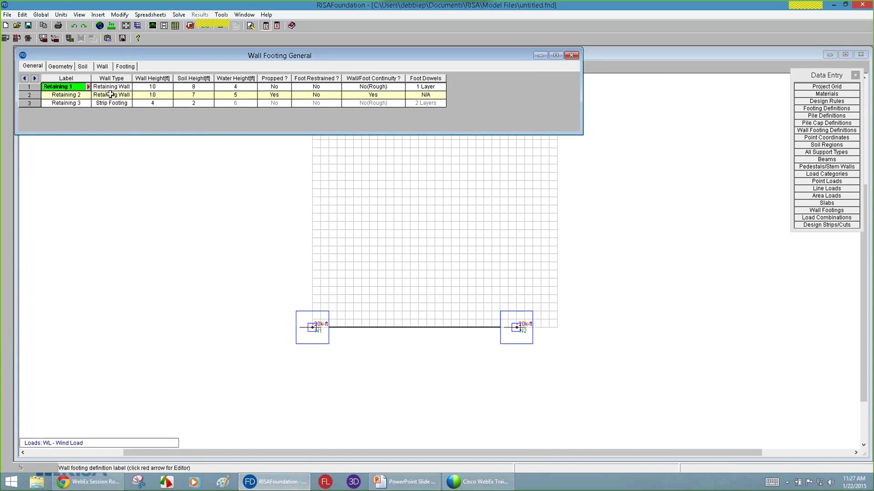
left_click(155, 86)
left_click(195, 86)
left_click(231, 85)
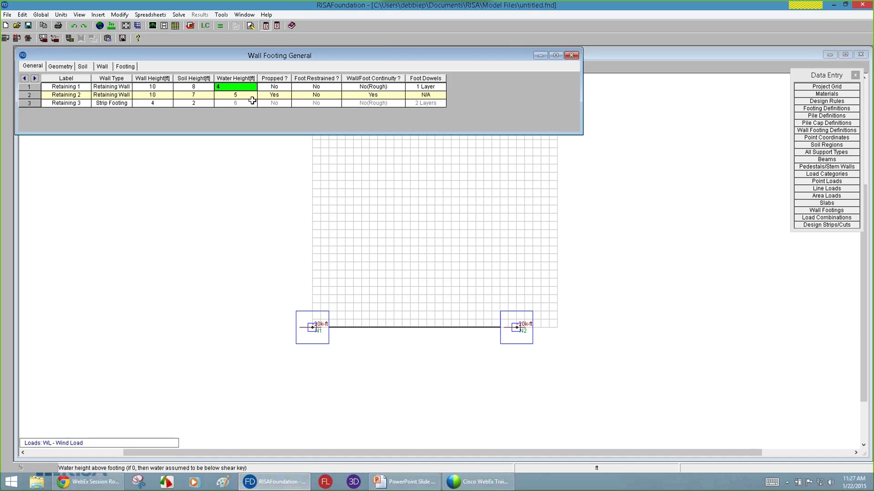
left_click(55, 67)
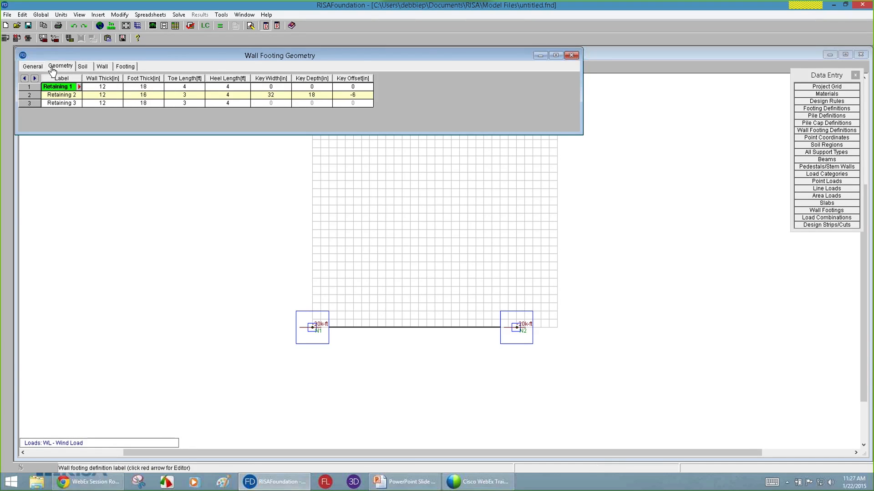
left_click(98, 86)
left_click(141, 85)
left_click(189, 87)
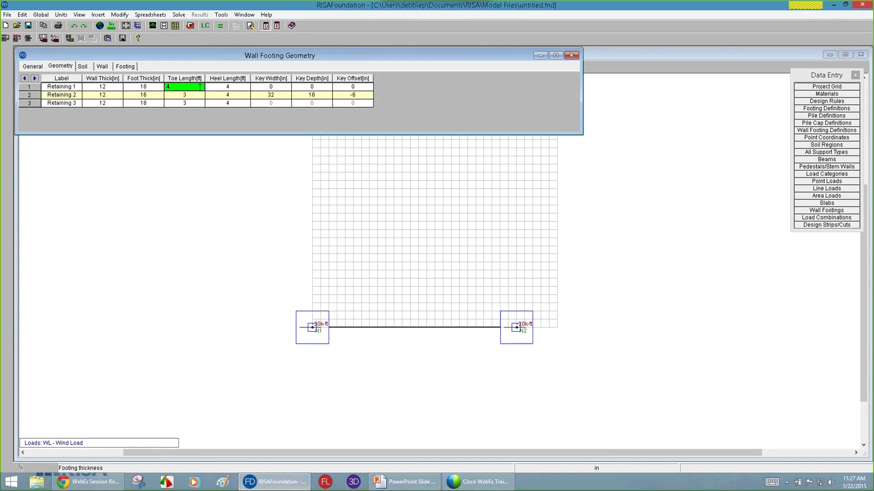
left_click(242, 88)
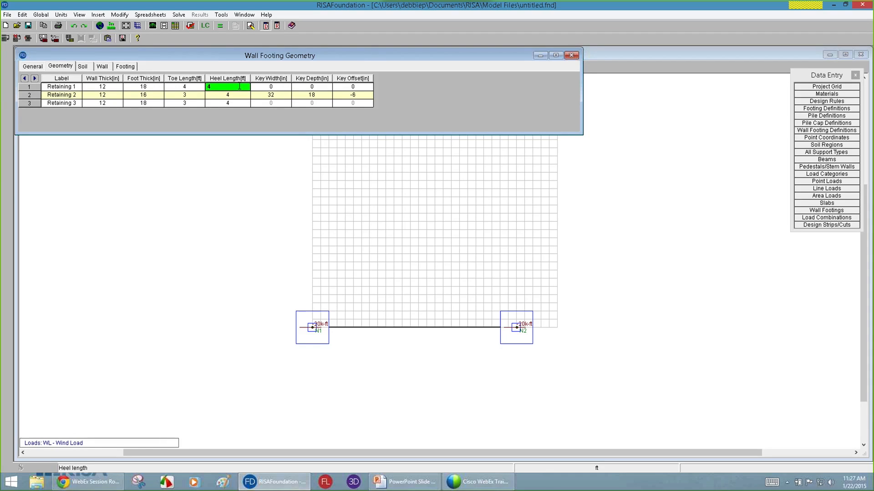
left_click(36, 67)
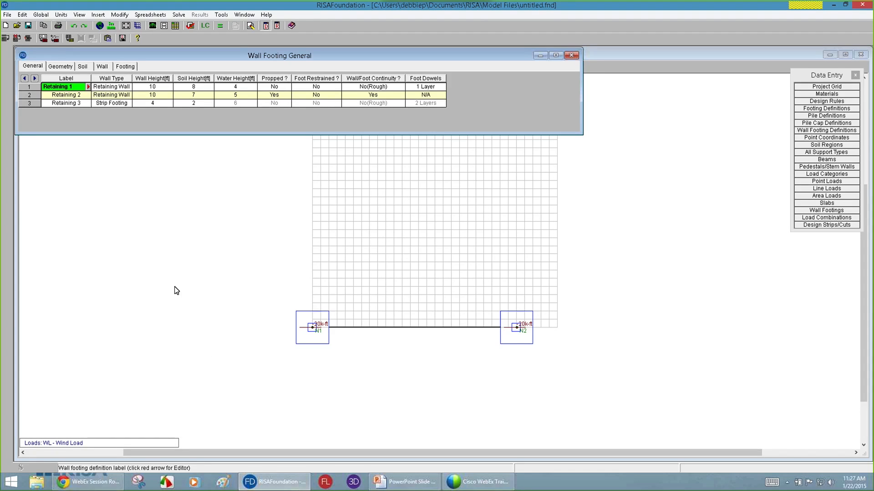
left_click(82, 87)
left_click(94, 217)
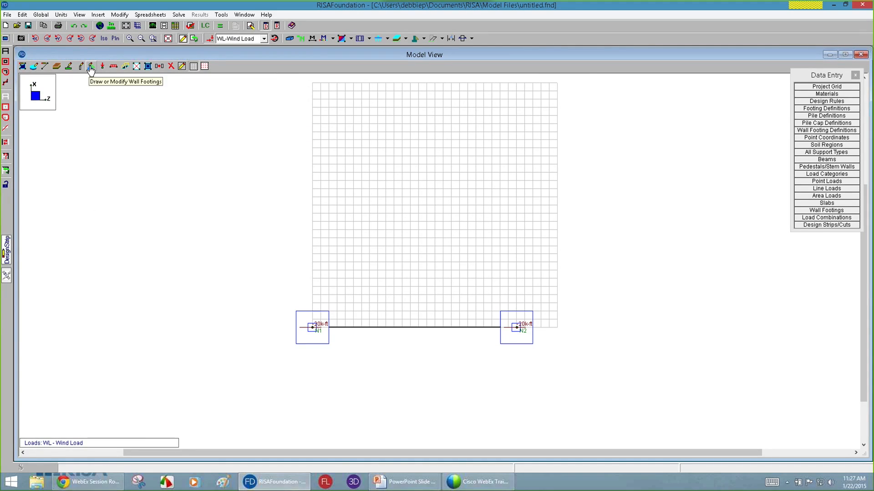
Draw a Retaining 1 wall footing in Conc3000NW from (0, 30) ft, 16 ft along the grid's far edge parallel to the grade beam.
left_click(91, 68)
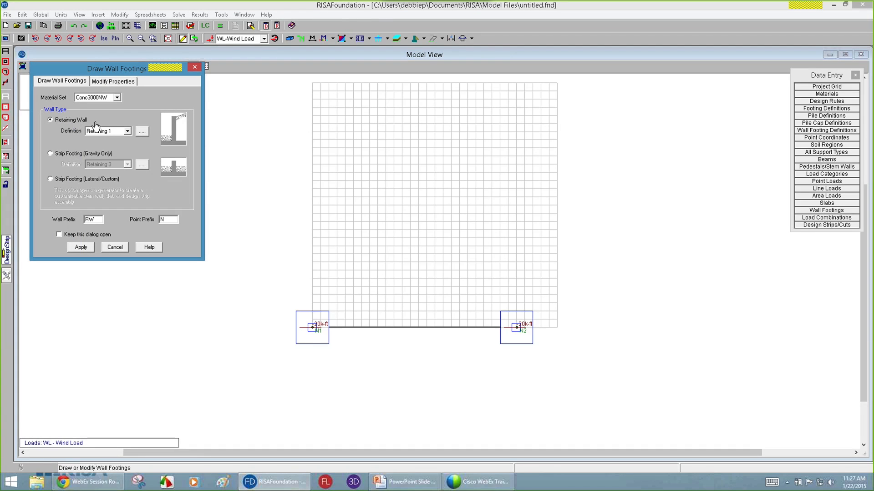
left_click(106, 132)
left_click(81, 247)
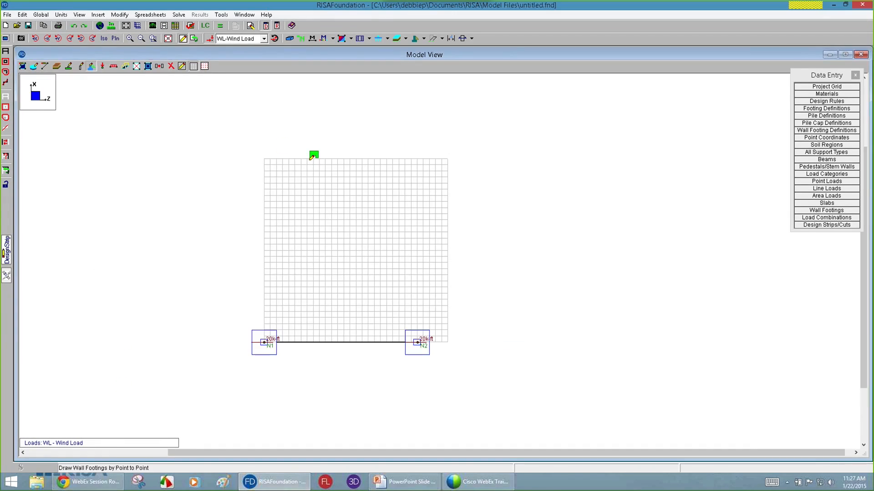
left_click(264, 159)
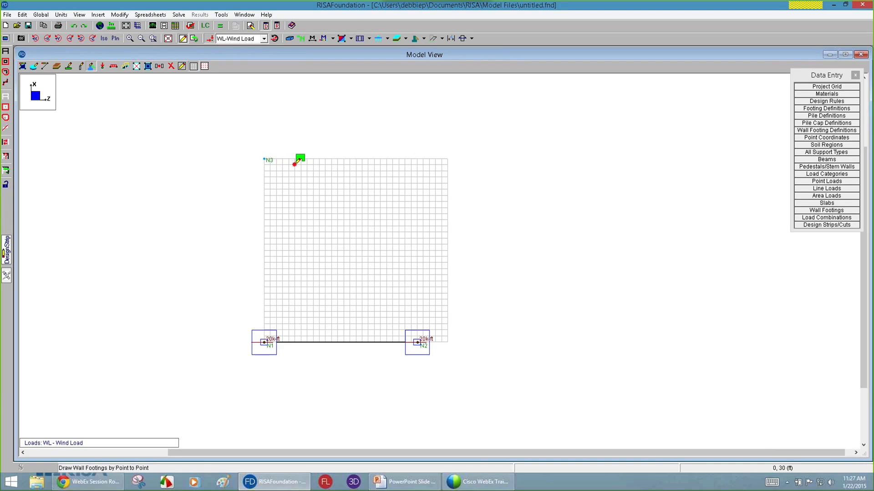
left_click(362, 159)
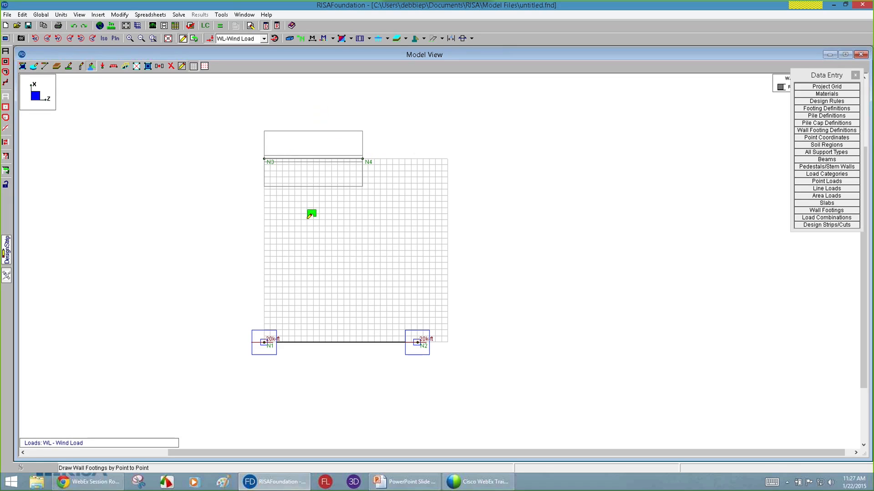
key("Escape")
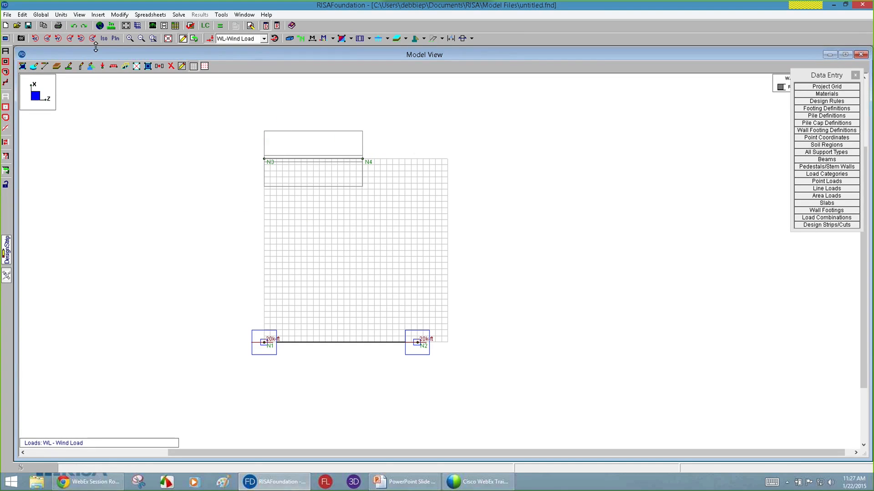
Inspect the retaining wall footing in rendered and wireframe display from an isometric view.
left_click(288, 39)
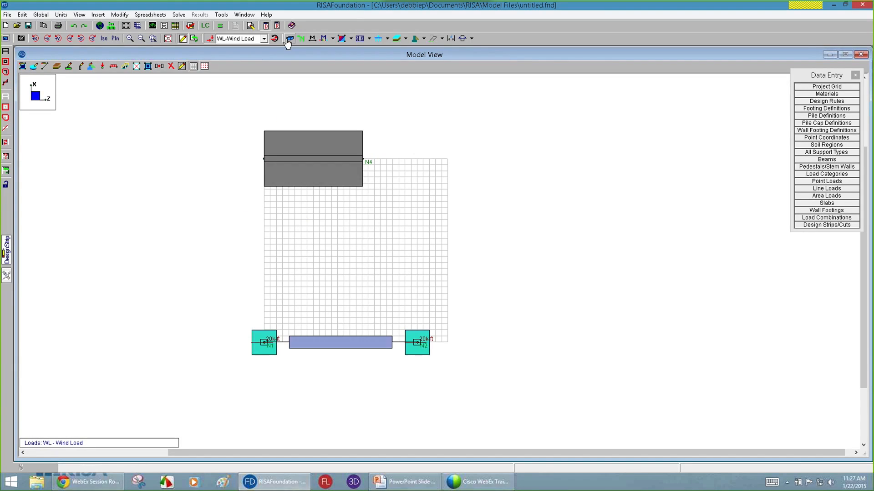
left_click(104, 38)
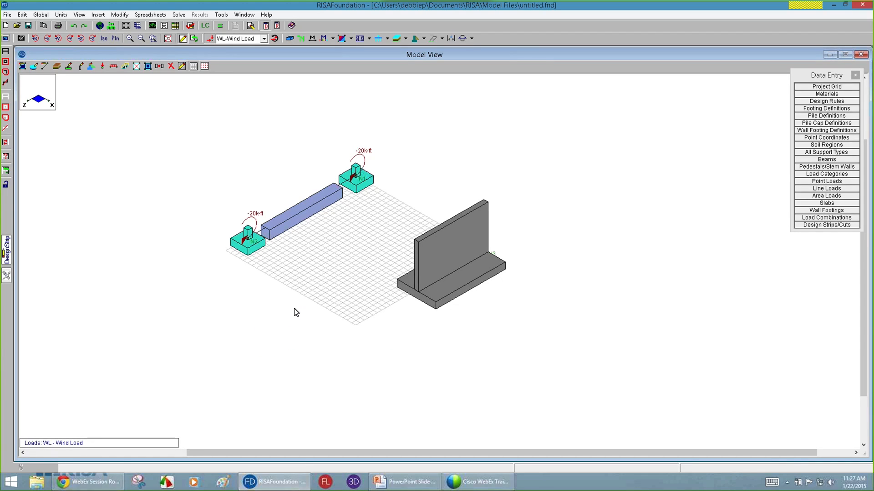
left_click(289, 39)
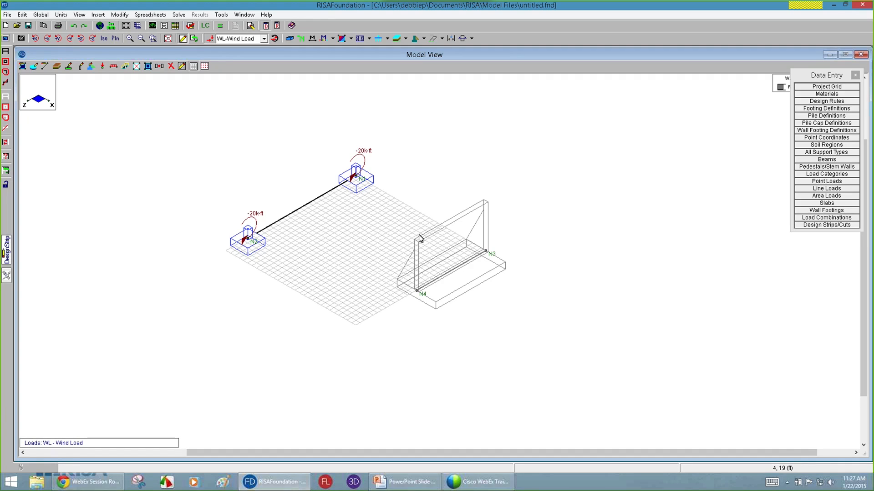
left_click(291, 39)
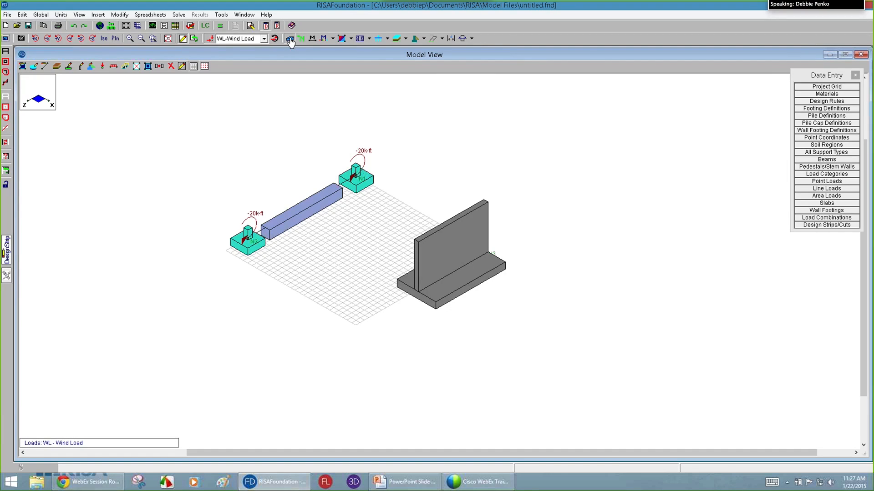
left_click(290, 40)
Set up a 5 k dead point load in the Y direction for placement by picking points.
left_click(117, 39)
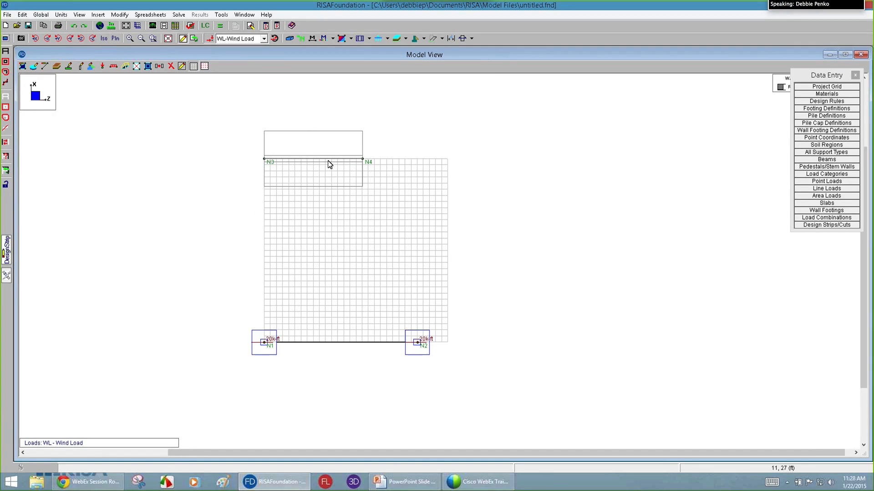
scroll(300, 124, "up", 2)
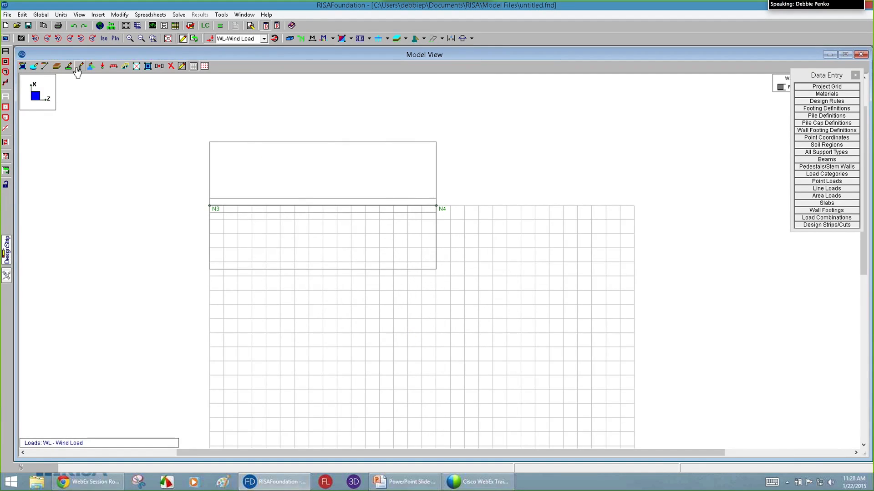
left_click(103, 67)
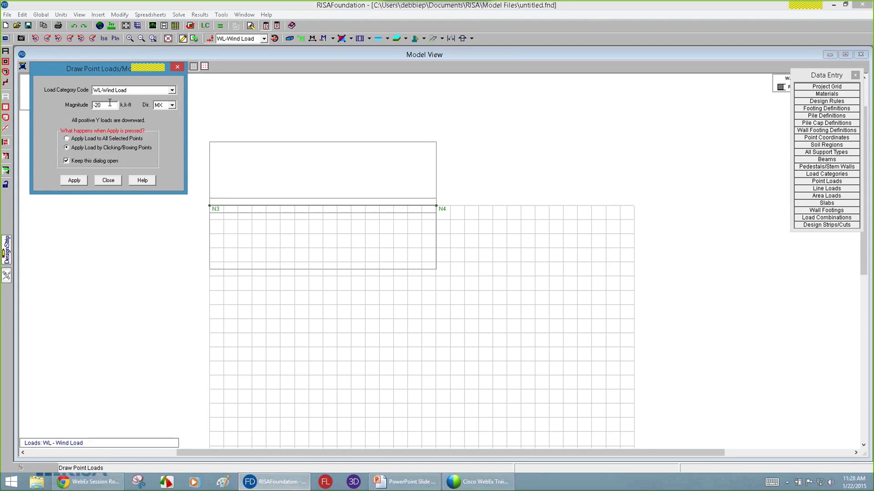
left_click(111, 90)
scroll(111, 97, "up", 1)
left_click(114, 97)
left_click_drag(112, 105, 1, 97)
left_click(160, 106)
left_click(166, 122)
left_click(74, 181)
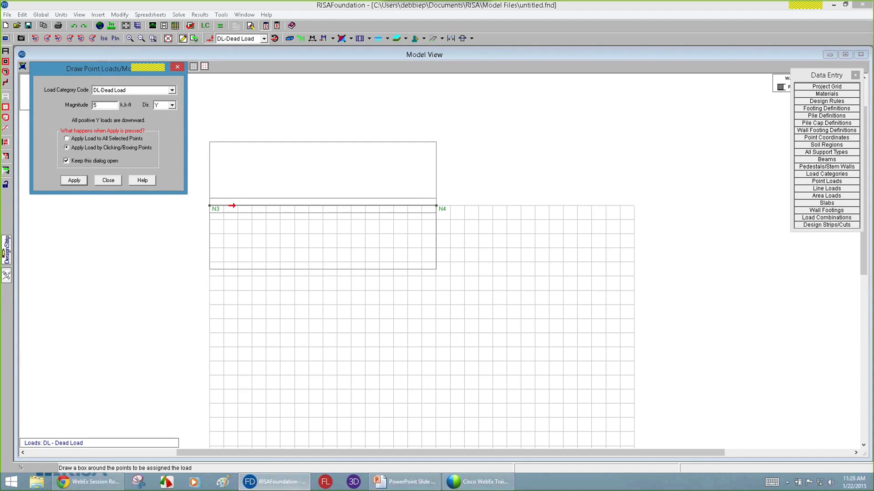
Place the 5 k dead loads on the retaining wall line at 3, 6, 9, 12 and 15 ft from its start.
left_click(252, 205)
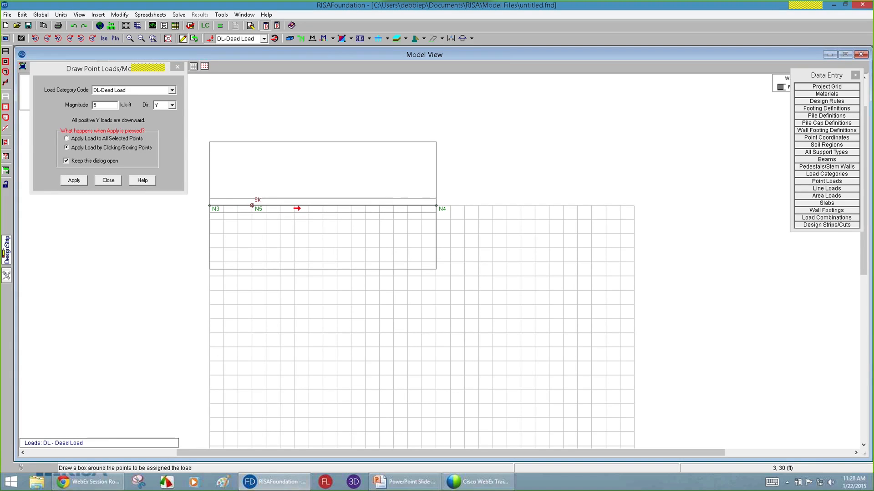
left_click(295, 206)
left_click(337, 205)
left_click(379, 206)
left_click(422, 206)
left_click(109, 180)
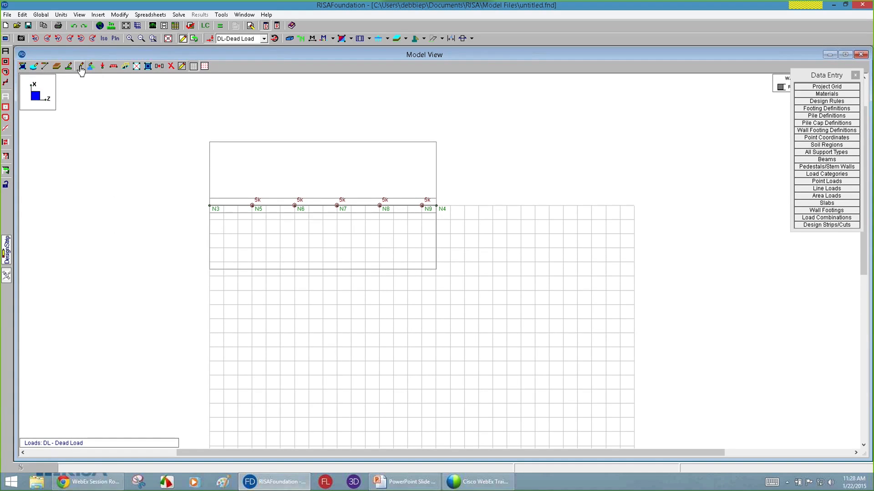
Draw a uniform 1 k/ft dead line load in the Y direction along the full retaining wall, from N3 to N4.
left_click(123, 67)
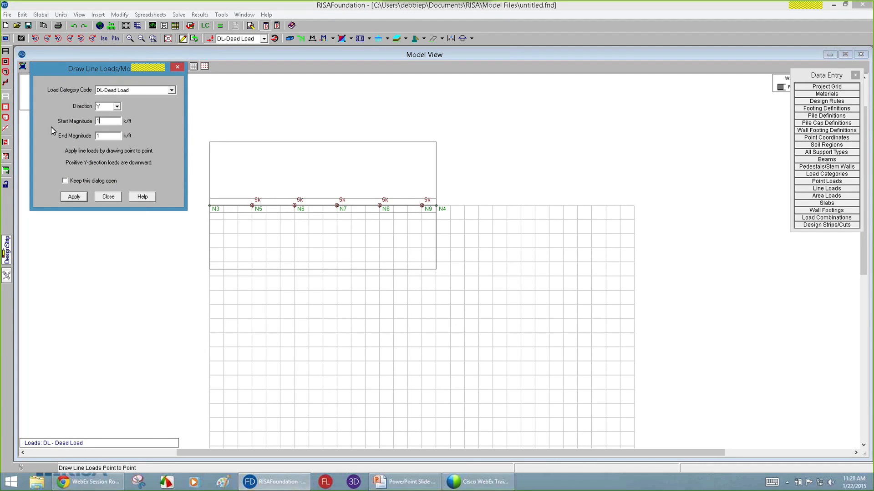
left_click(85, 197)
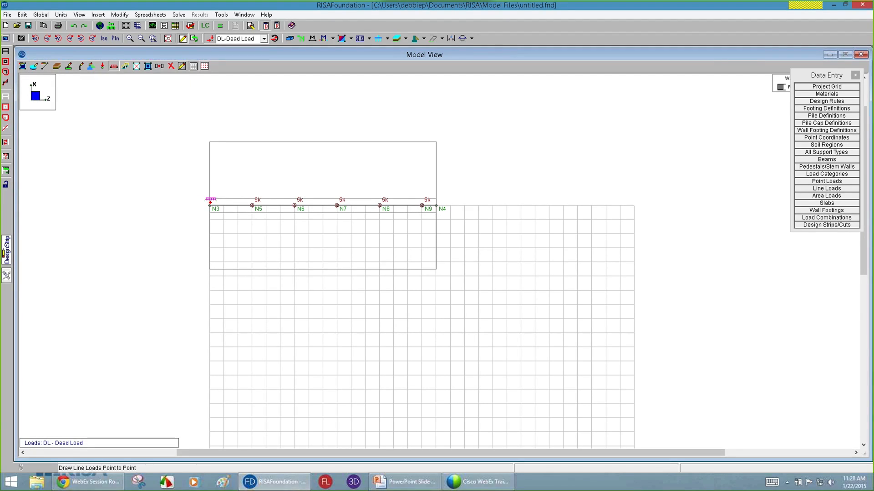
left_click(415, 207)
Examine the point and line loads on the retaining wall in isometric, rotated and plan views.
left_click(105, 40)
scroll(167, 164, "down", 5)
scroll(334, 206, "up", 3)
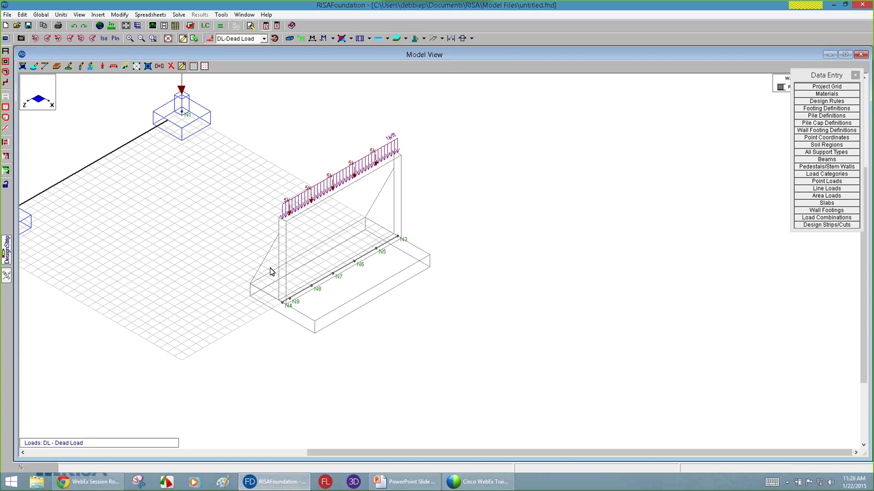
left_click(69, 39)
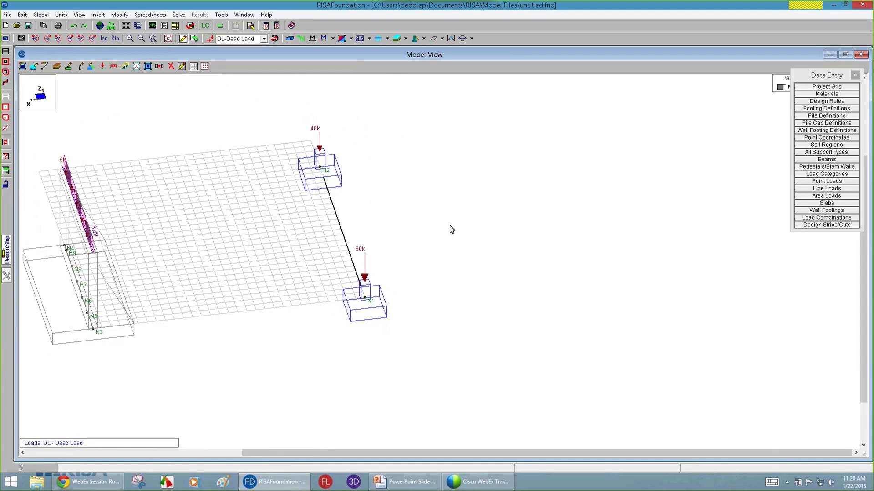
left_click(115, 38)
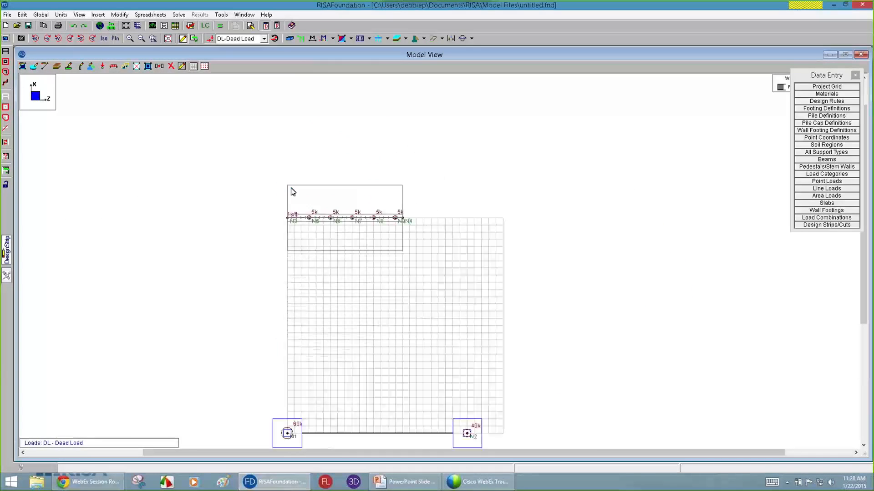
scroll(293, 189, "up", 2)
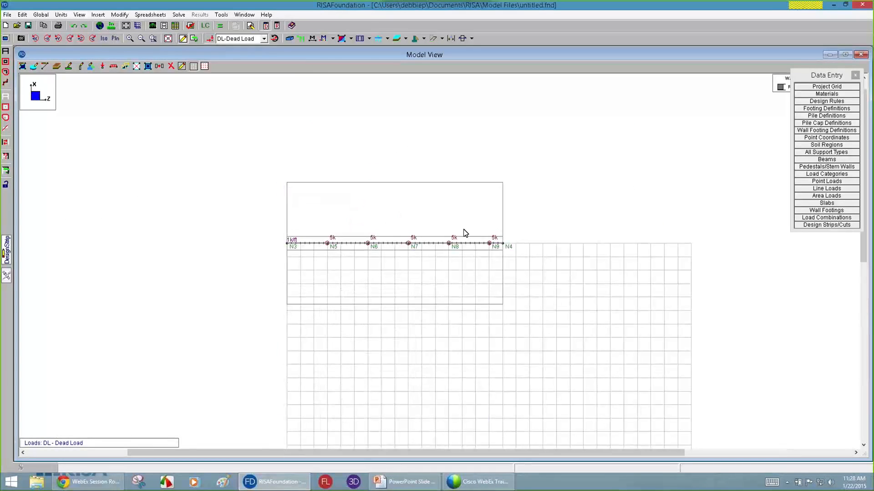
left_click(104, 38)
scroll(570, 341, "up", 2)
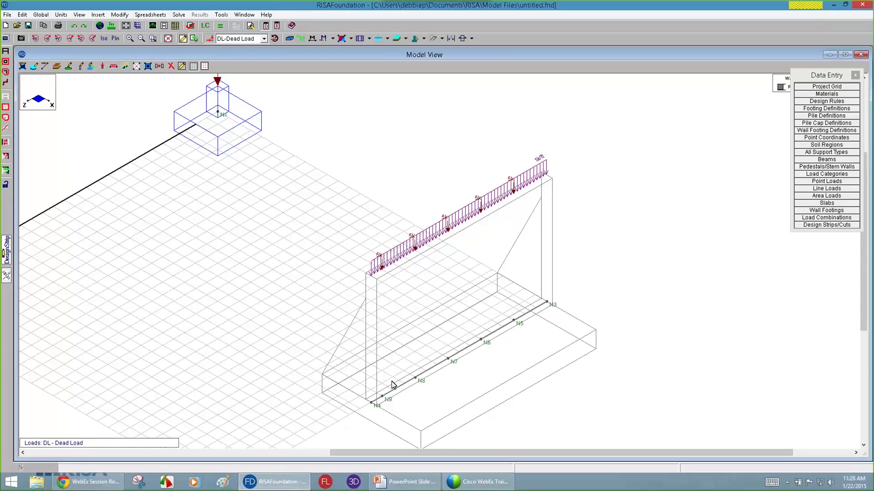
scroll(324, 235, "down", 1)
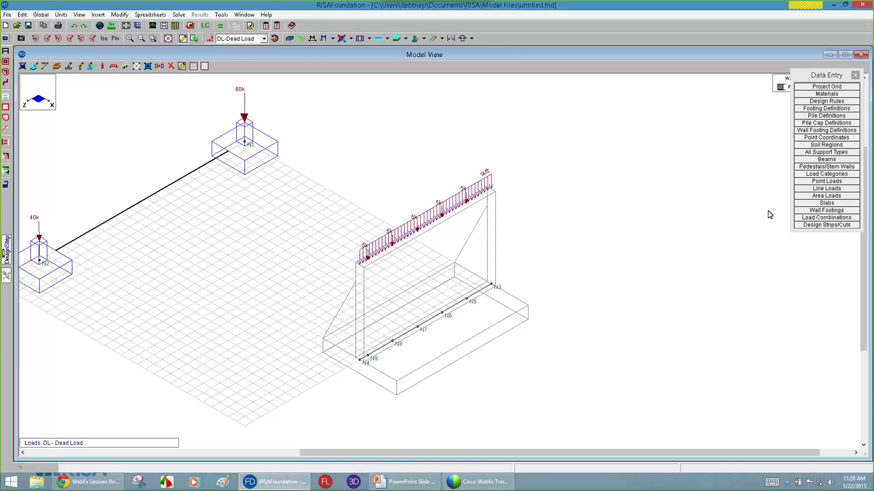
Solve the model and check the detail report of the retaining wall footing.
left_click(220, 26)
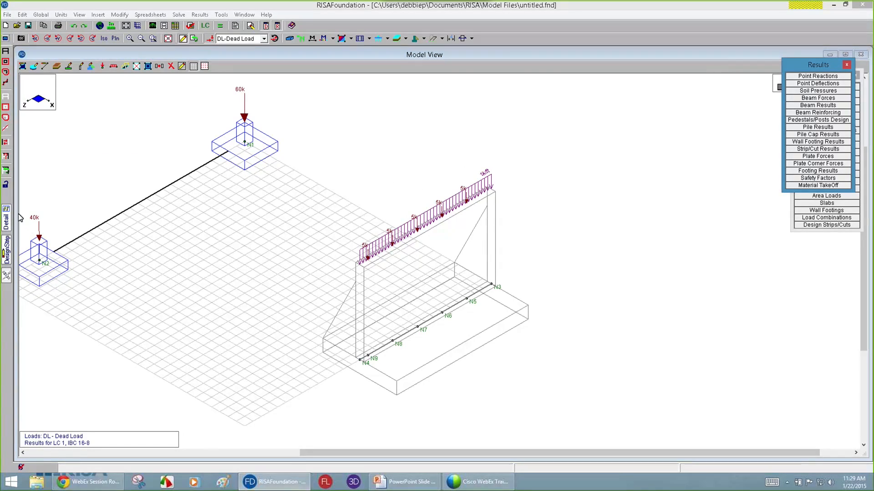
left_click(7, 221)
left_click(414, 329)
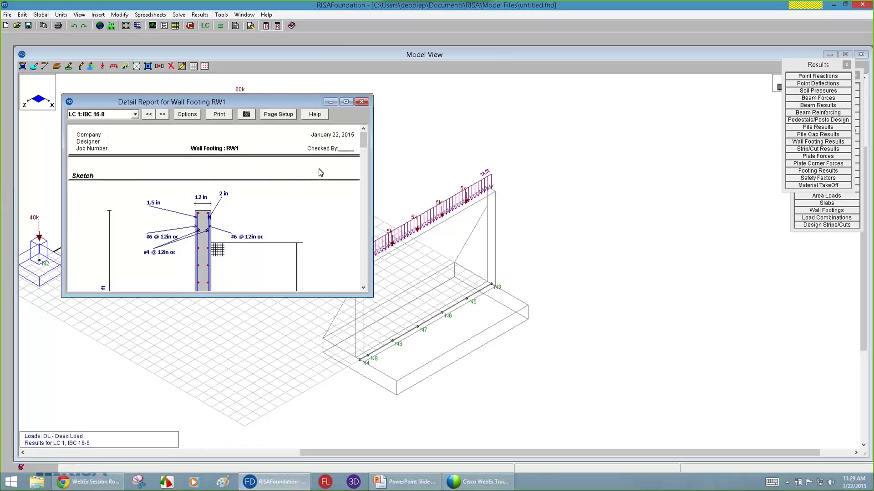
left_click(361, 102)
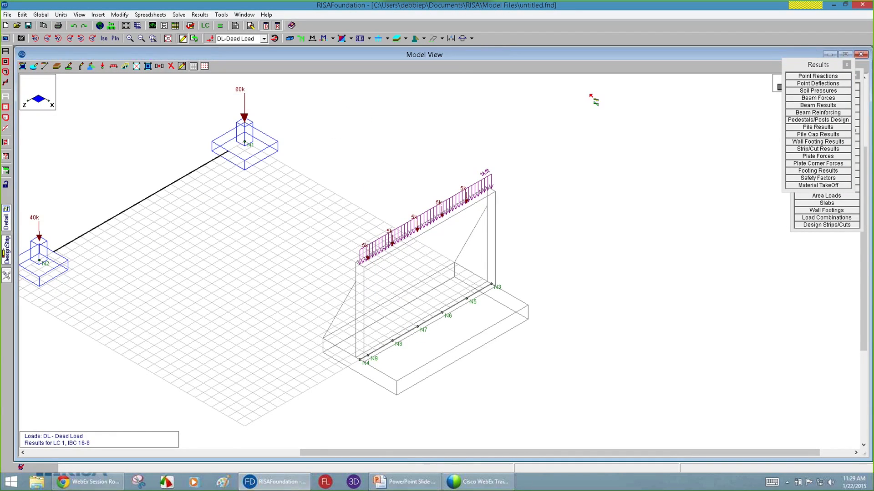
Examine the footing code check results for RW1, comparing the top and bottom flexure ratios and their governing load combinations.
left_click(804, 142)
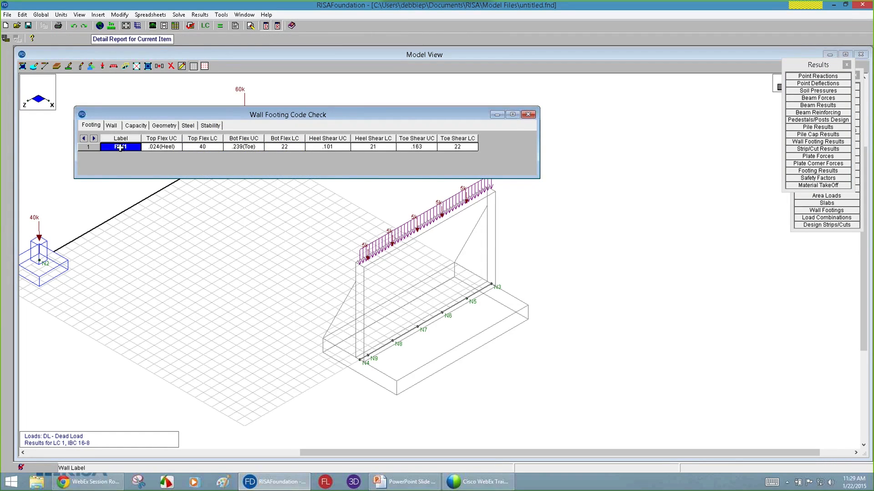
left_click_drag(234, 107, 195, 95)
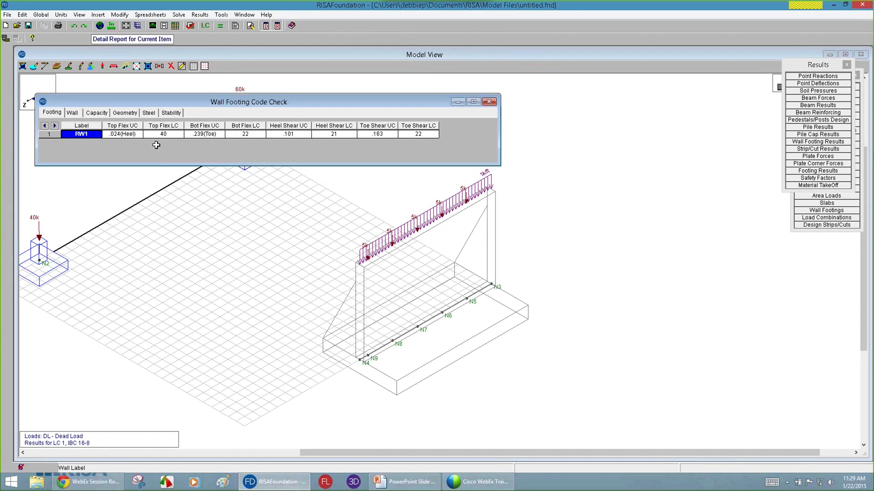
left_click(128, 135)
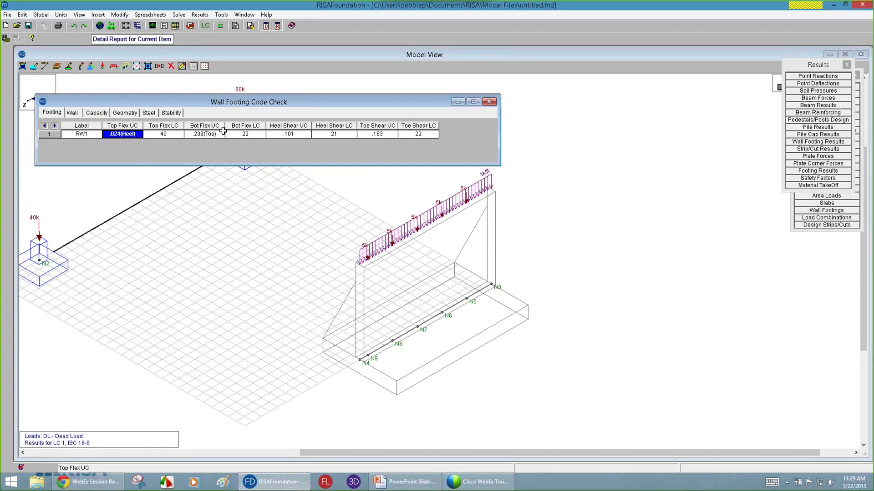
left_click(217, 134)
left_click(128, 135)
left_click(173, 135)
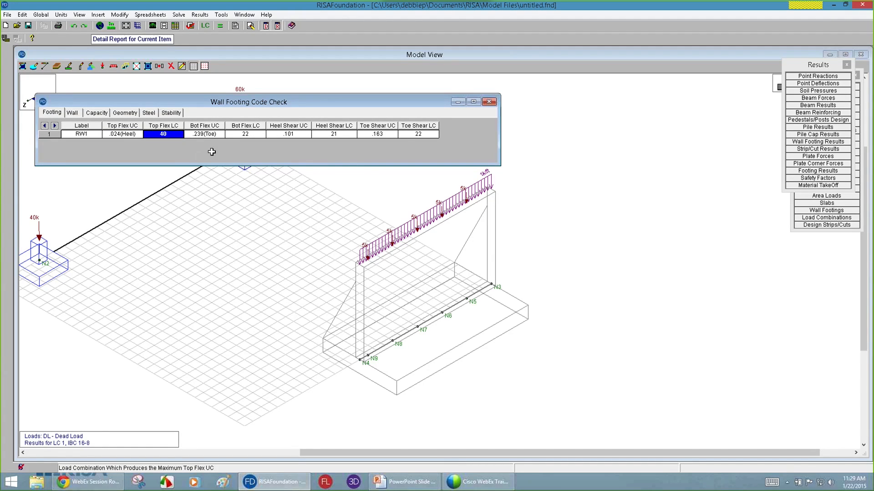
left_click(233, 136)
left_click(167, 135)
left_click(242, 135)
Examine RW1's wall code check results and the load combinations governing interior flexure, exterior flexure and shear.
left_click(73, 113)
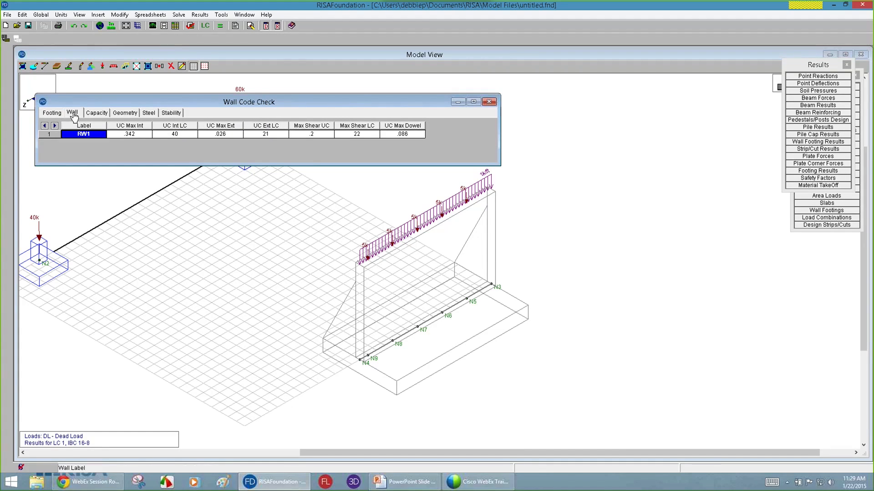
left_click(170, 135)
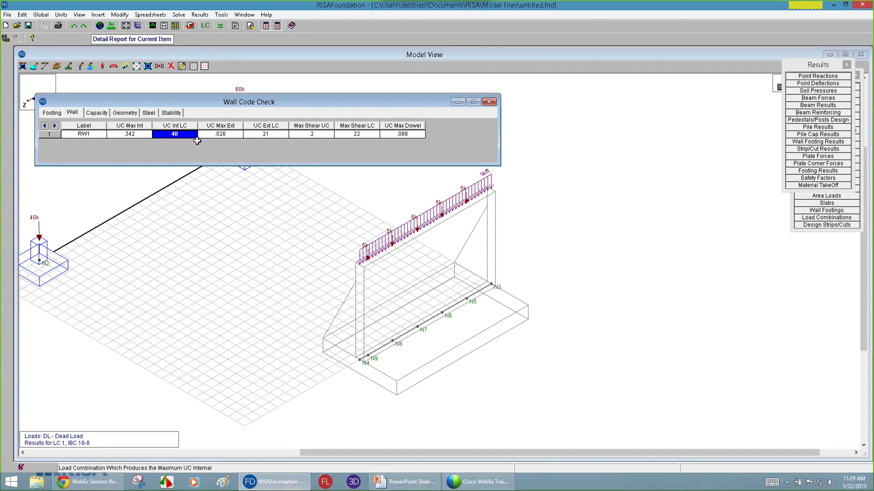
left_click(277, 134)
left_click(375, 136)
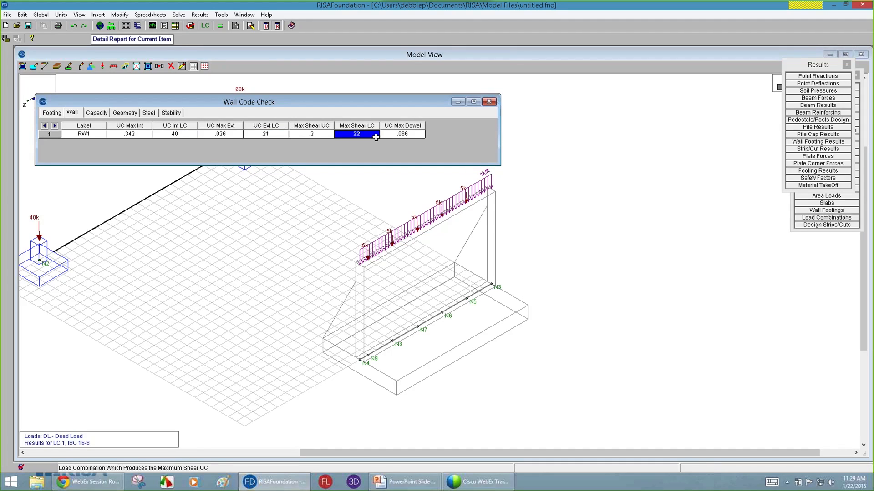
Examine RW1's capacity, geometry and reinforcing steel results, including the wall, footing and dowel bars, and close the results spreadsheet.
left_click(96, 118)
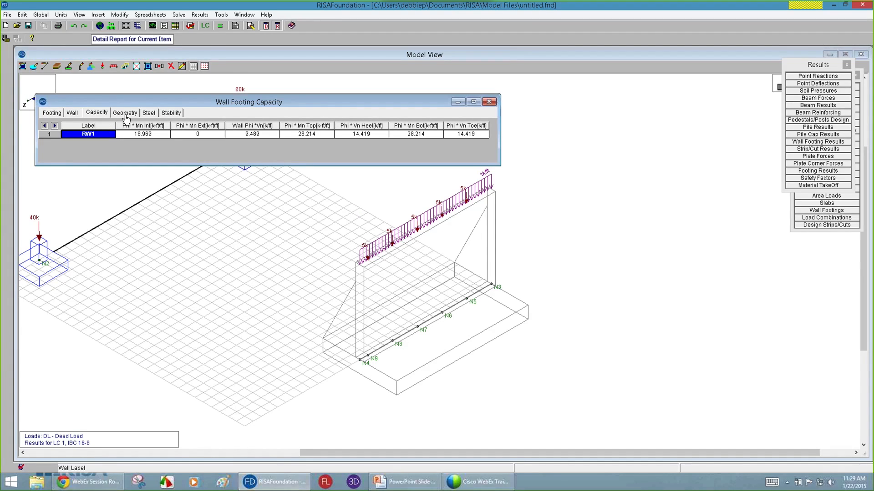
left_click(126, 114)
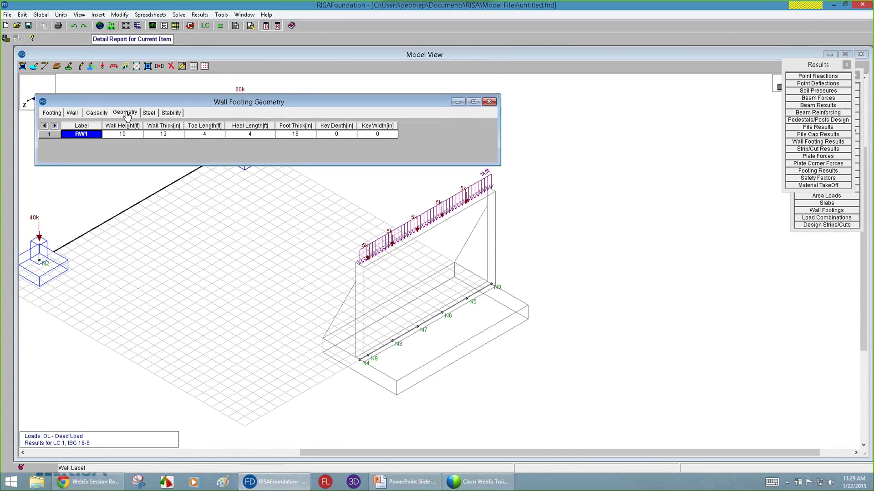
left_click(150, 114)
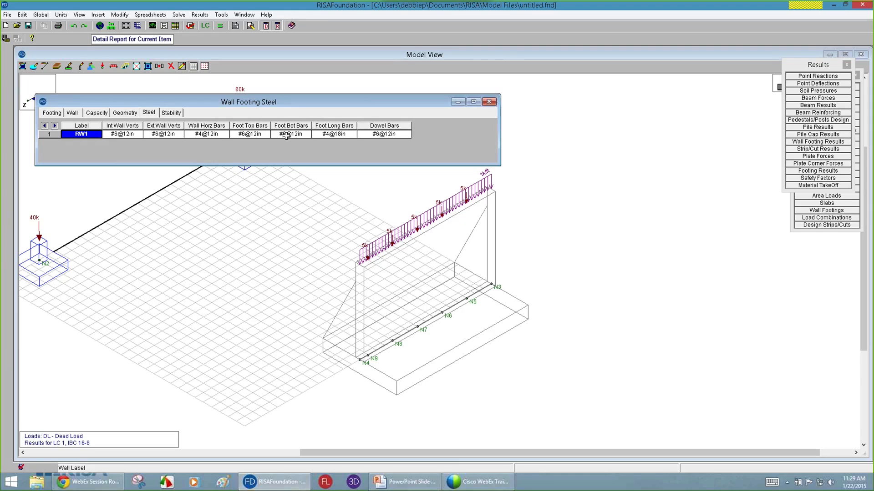
left_click_drag(124, 136, 308, 135)
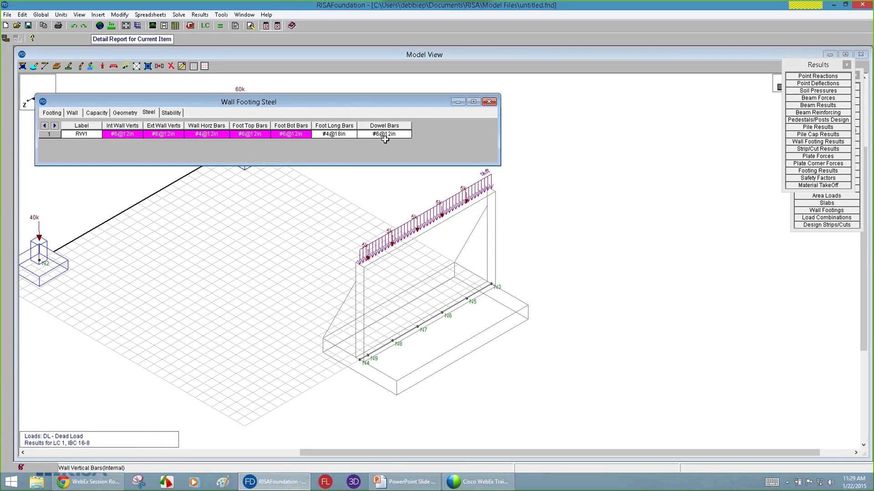
left_click_drag(385, 138, 392, 139)
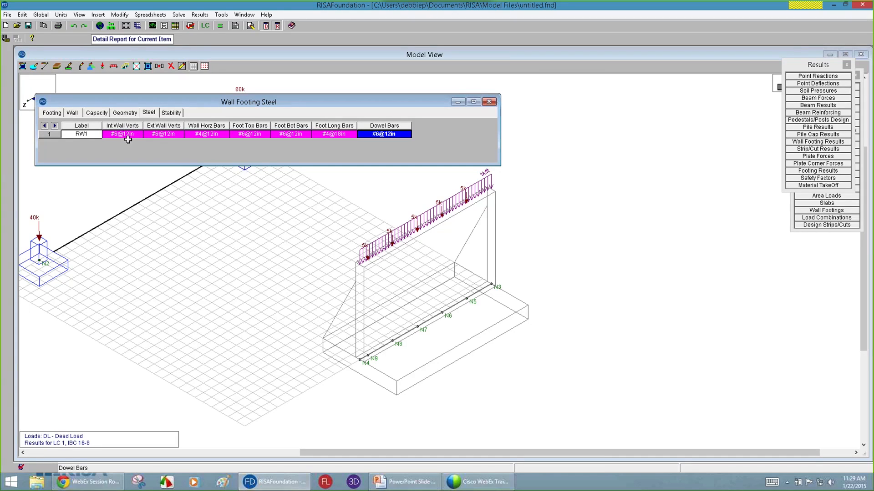
left_click(402, 200)
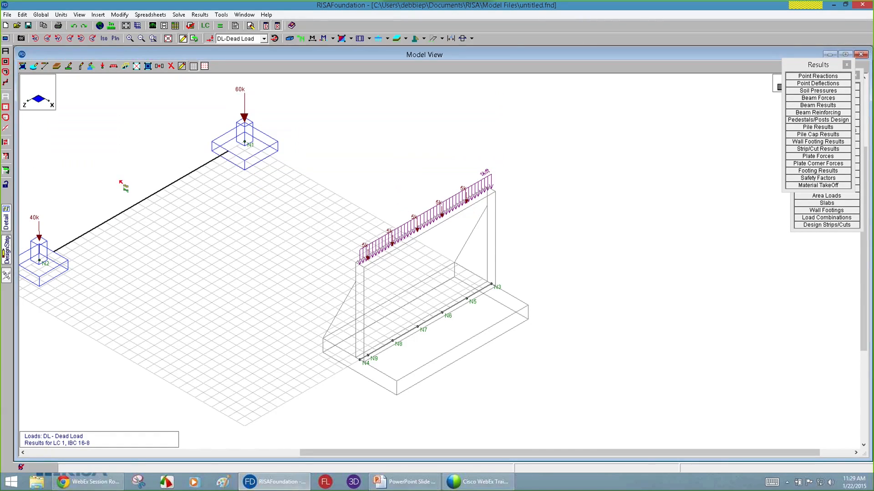
Bring up the detail report for wall footing RW1, enlarge it vertically, and examine the reinforcement sketch and the loading diagram.
left_click(458, 304)
left_click_drag(342, 166, 342, 72)
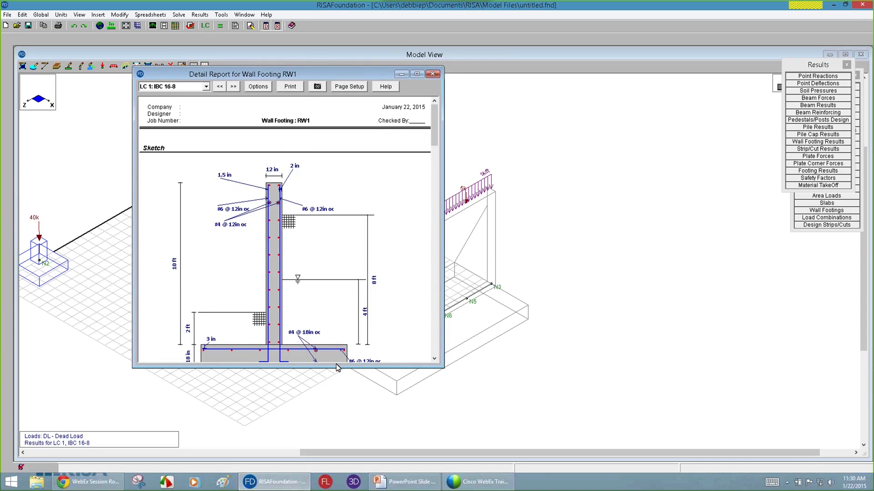
left_click_drag(336, 364, 338, 430)
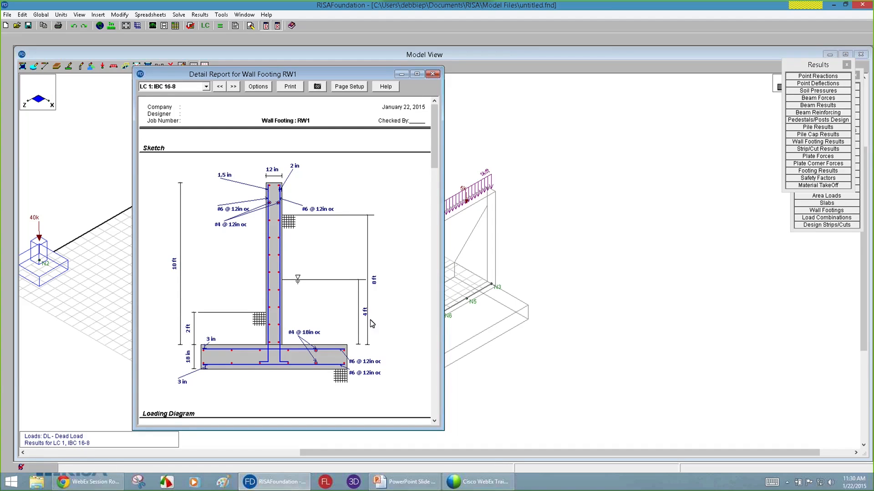
left_click_drag(436, 149, 431, 204)
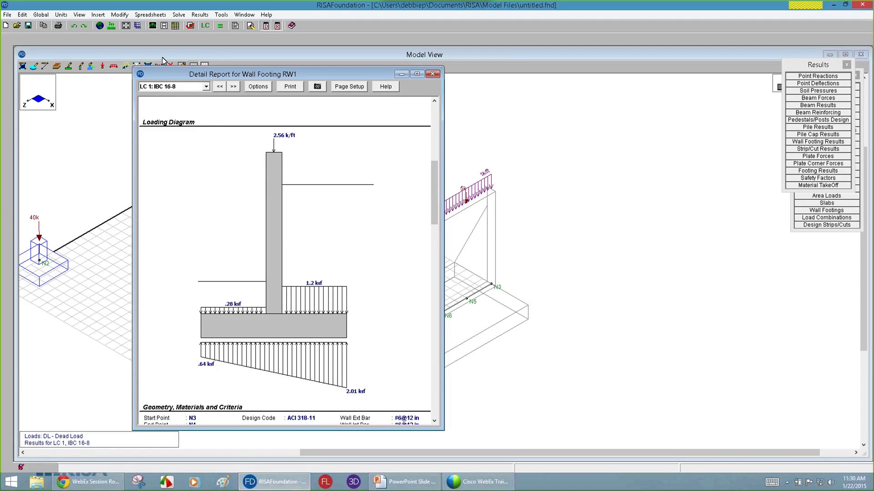
Compare the retaining wall's loading diagrams for load combinations LC 3, LC 20, LC 21 and LC 40.
left_click(175, 88)
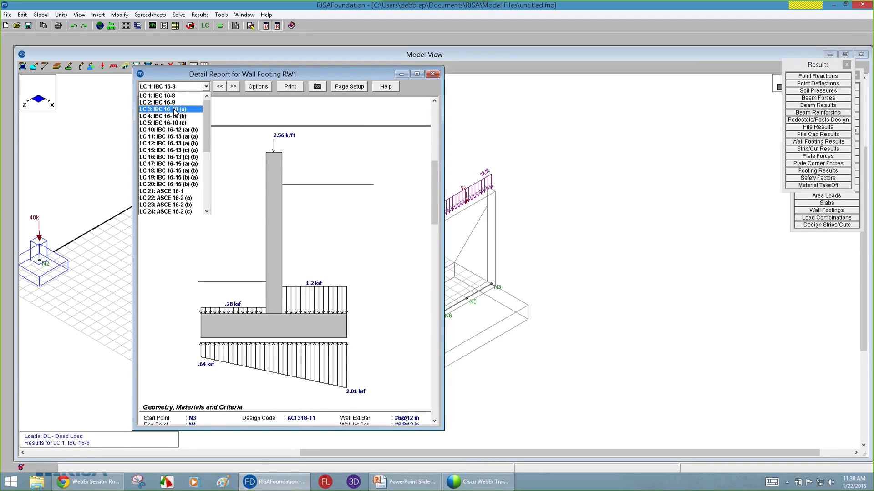
left_click(175, 110)
left_click(172, 89)
left_click_drag(206, 118, 207, 131)
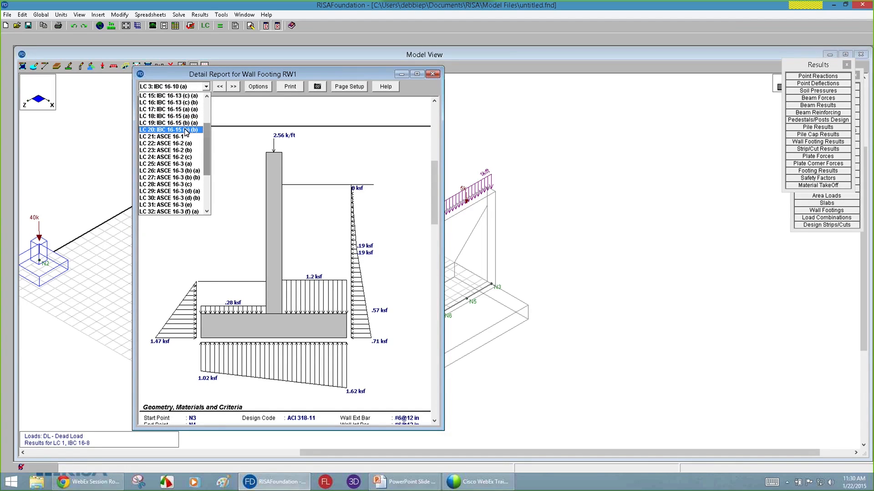
left_click(185, 131)
left_click(167, 87)
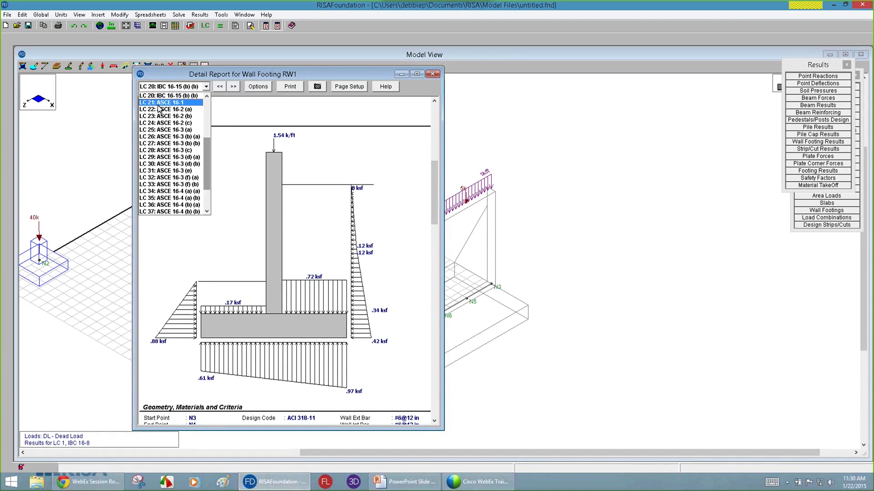
left_click(164, 104)
left_click(169, 86)
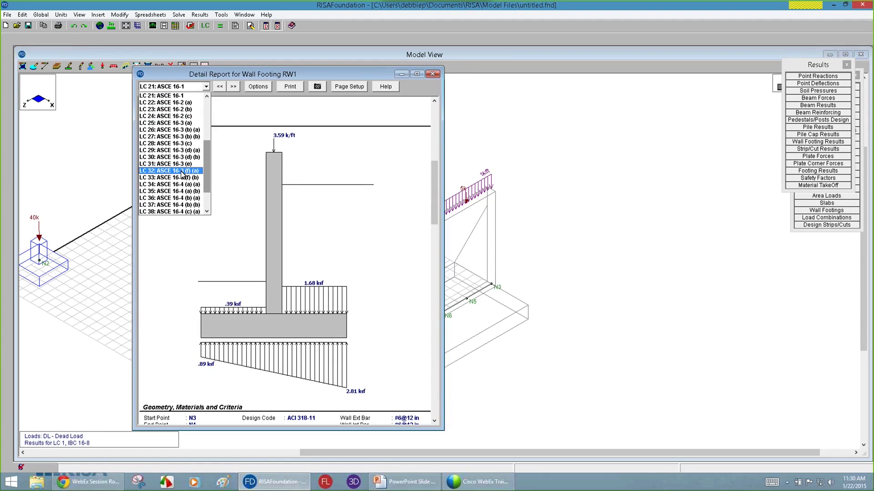
scroll(183, 173, "down", 1)
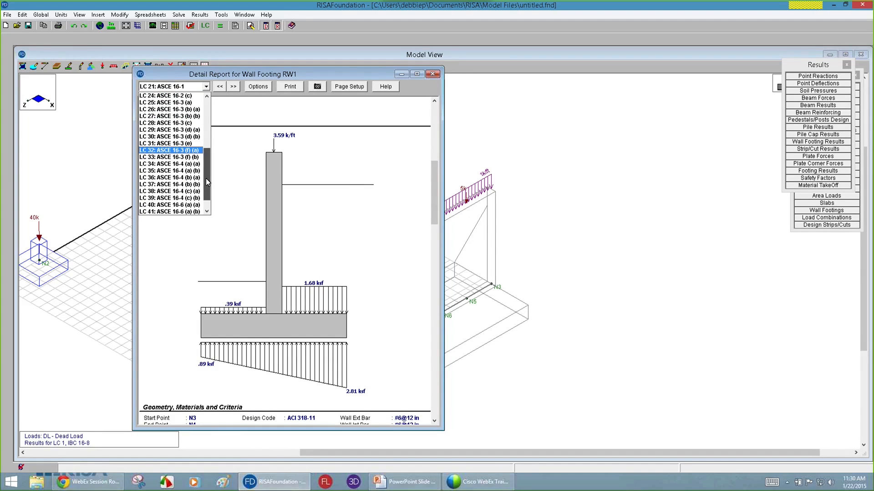
left_click(182, 205)
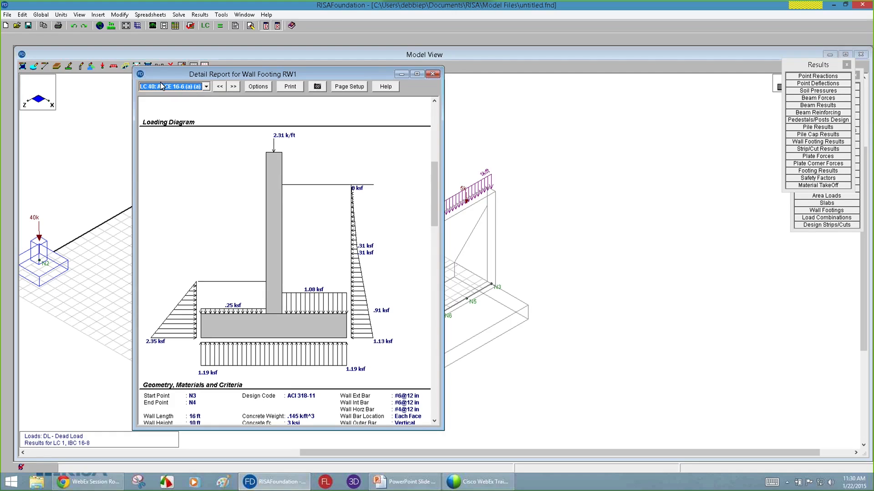
Examine RW1's geometry and materials and its wall design checks, comparing the force diagrams for LC 37 and LC 40.
left_click_drag(434, 209, 433, 244)
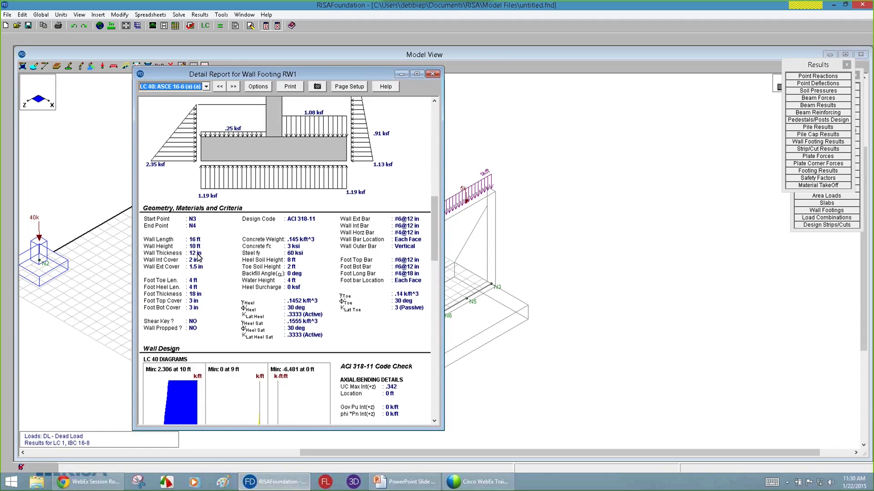
left_click_drag(435, 244, 436, 289)
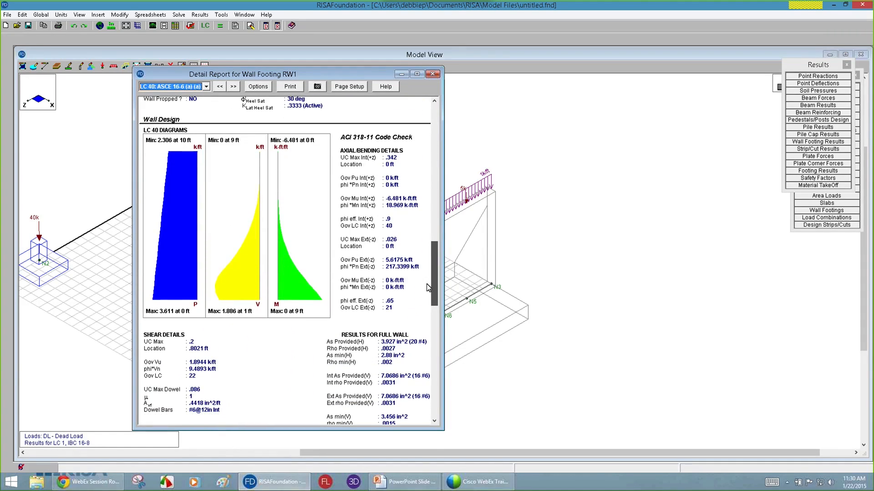
left_click(177, 86)
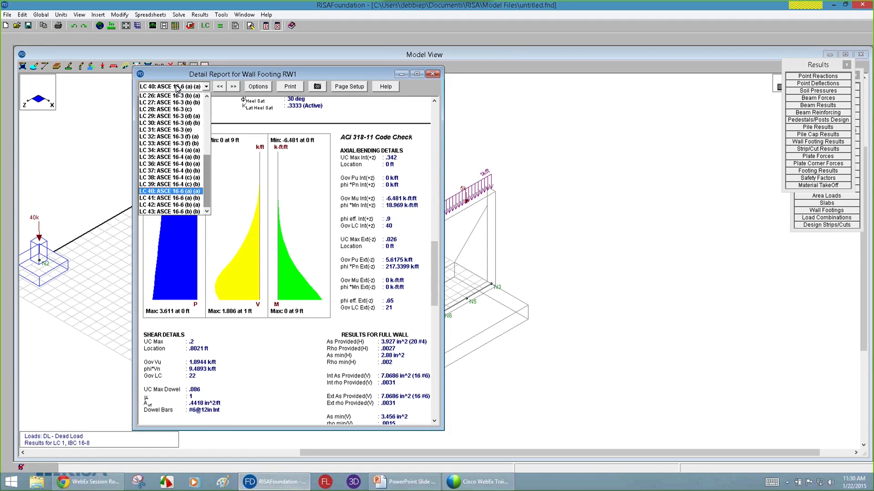
left_click(185, 87)
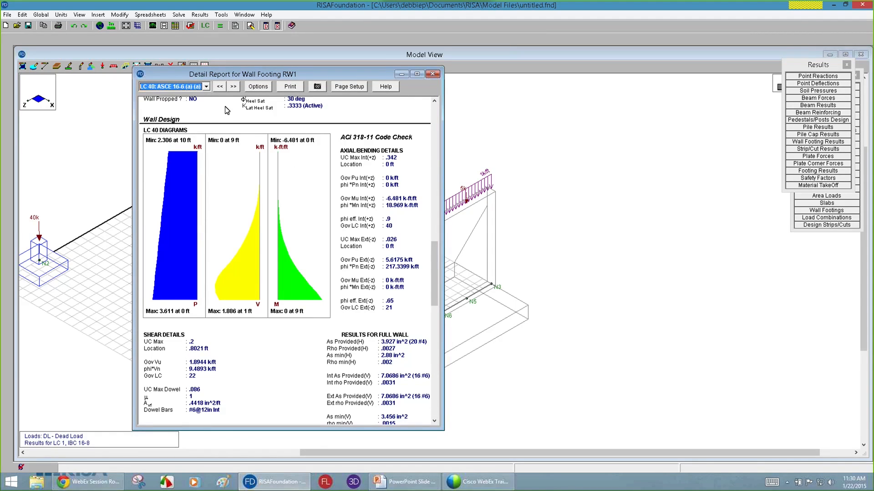
left_click(186, 89)
left_click(171, 171)
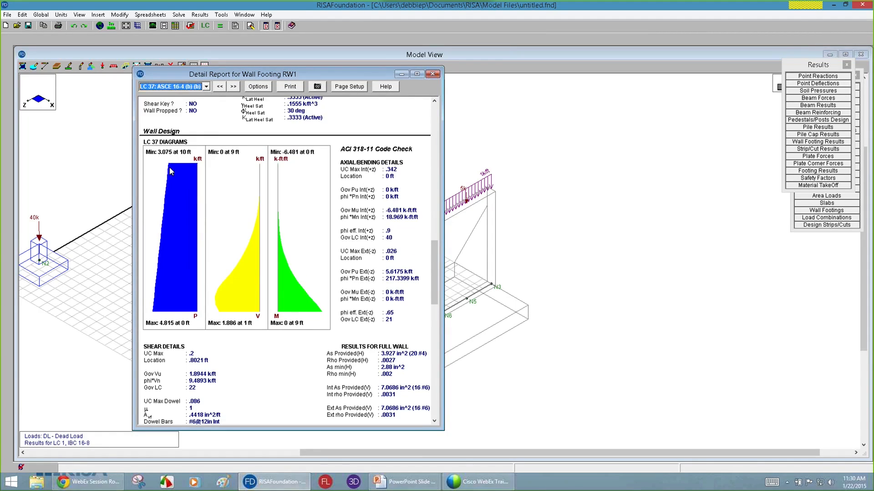
left_click(179, 88)
left_click(171, 191)
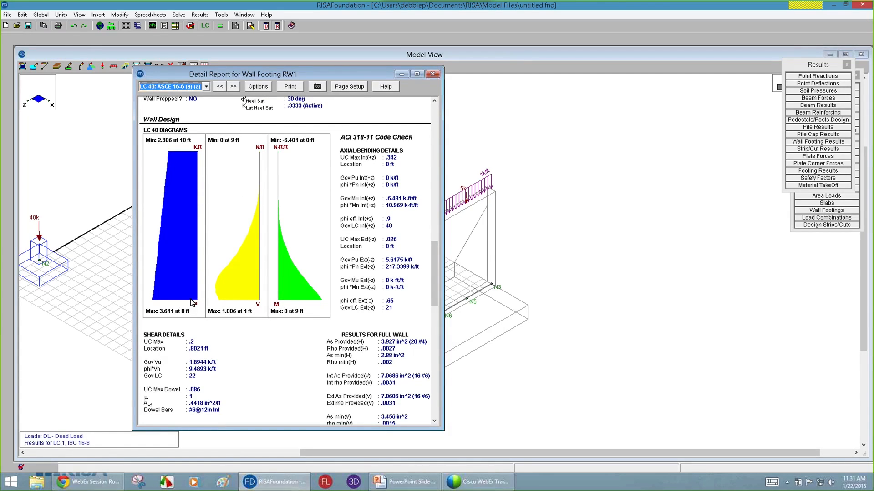
left_click_drag(438, 268, 435, 275)
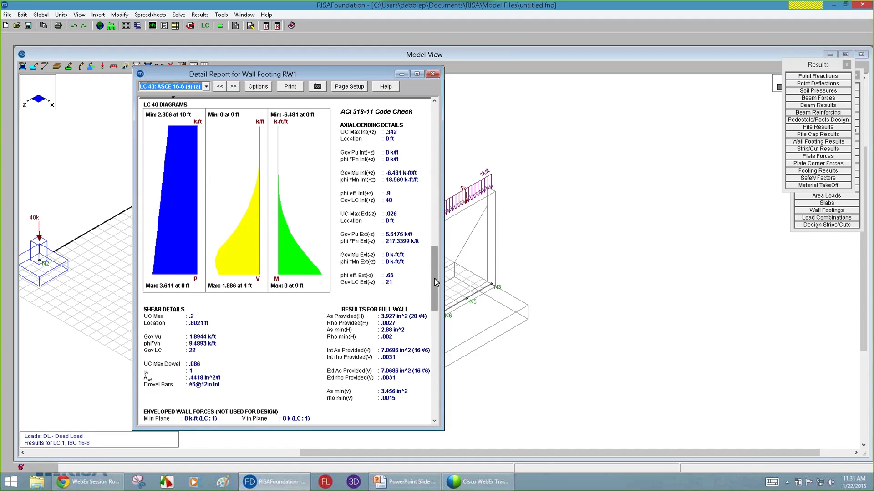
scroll(434, 280, "down", 1)
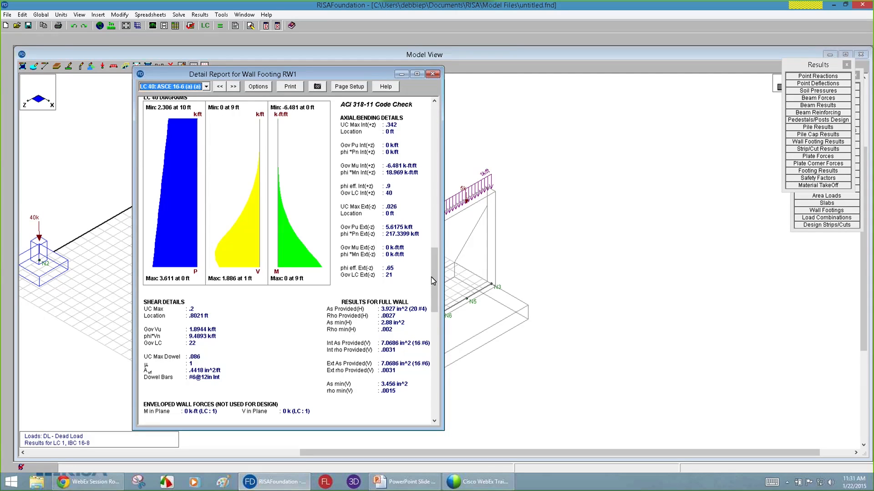
Widen the detail report, examine the footing design and the overturning, sliding and soil bearing checks, and close the report.
left_click_drag(435, 275, 433, 329)
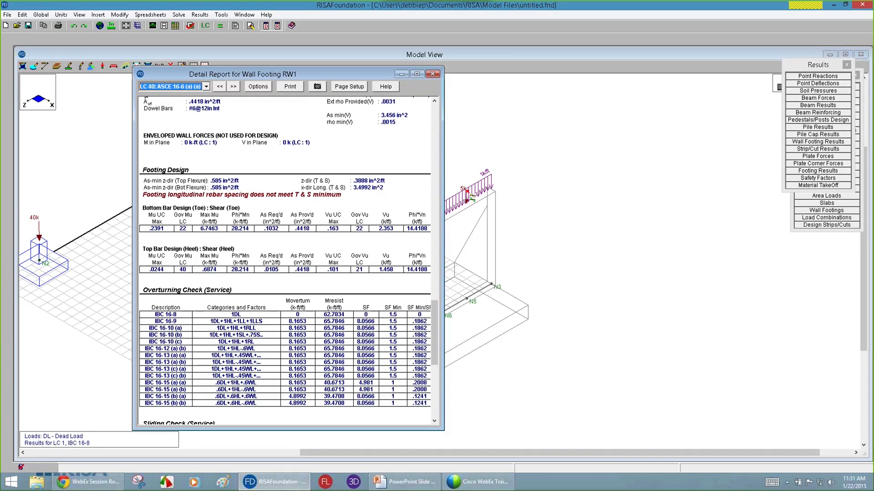
left_click_drag(444, 196, 486, 194)
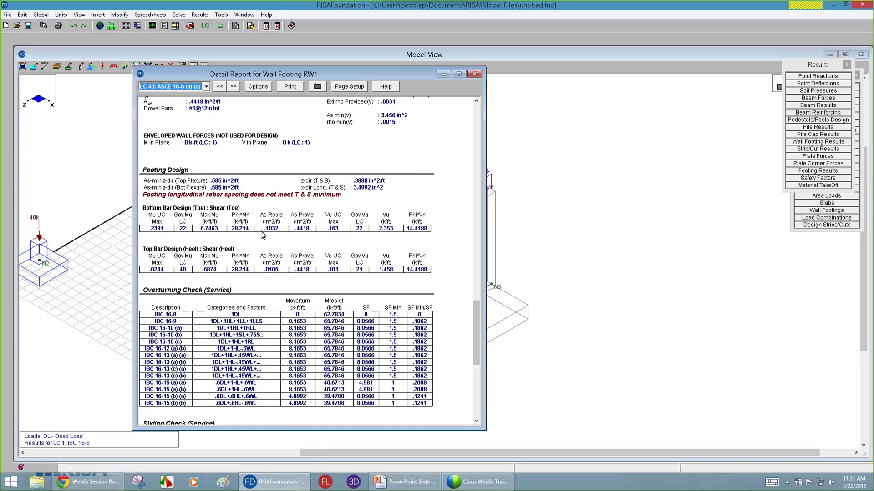
scroll(474, 314, "down", 1)
left_click_drag(474, 316, 475, 341)
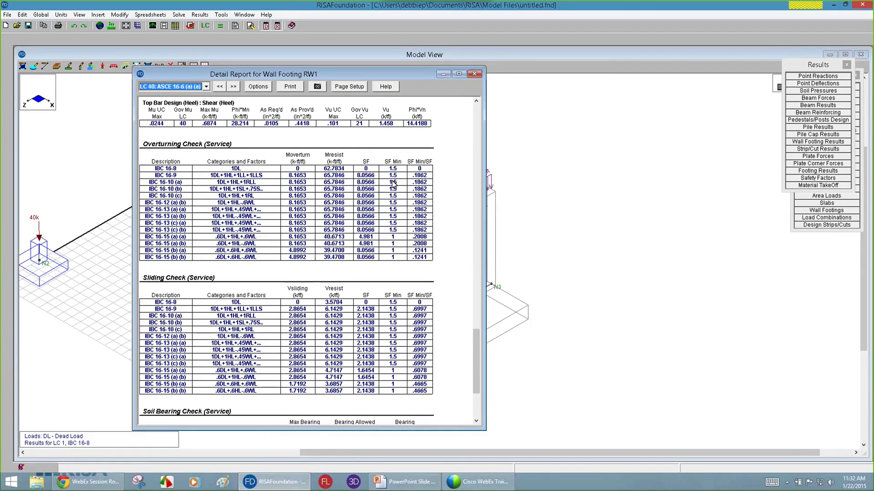
left_click_drag(476, 337, 479, 368)
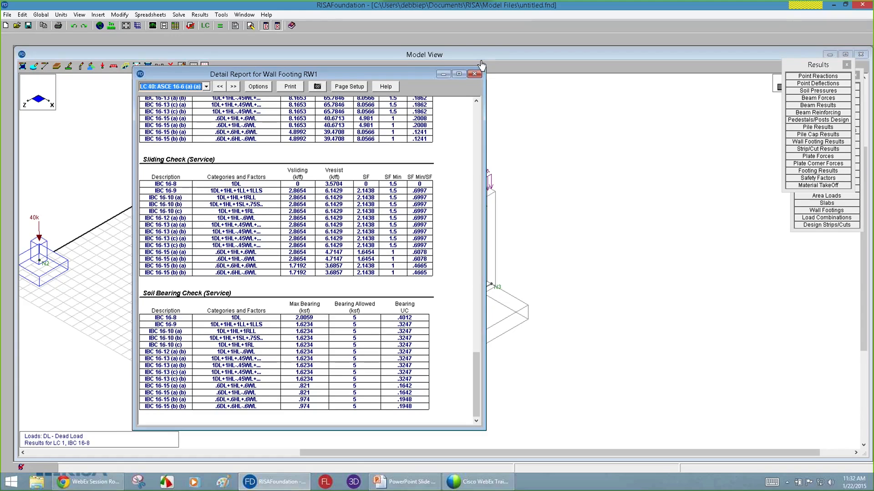
left_click(474, 74)
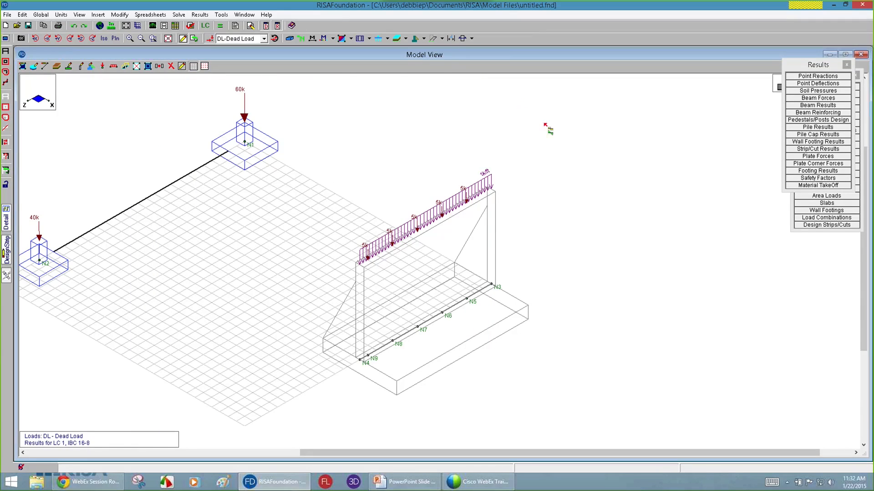
Exit RISAFoundation without saving the changes to untitled.fnd.
scroll(526, 211, "down", 1)
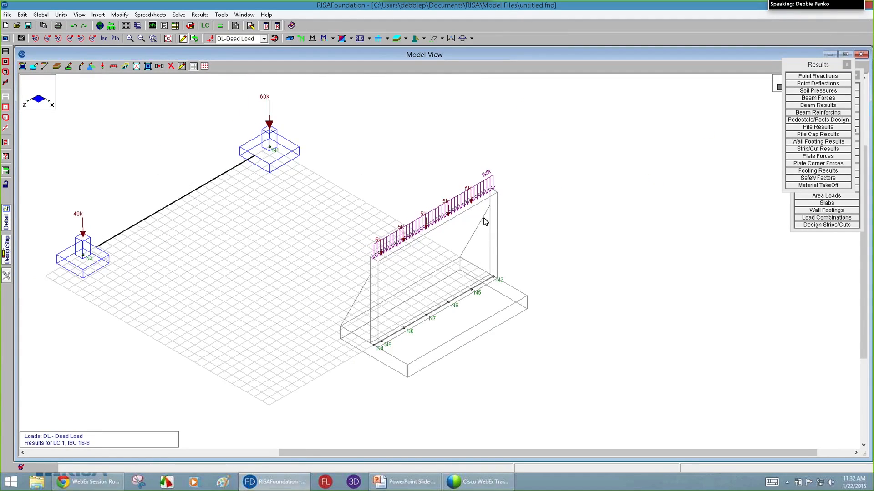
scroll(484, 221, "down", 1)
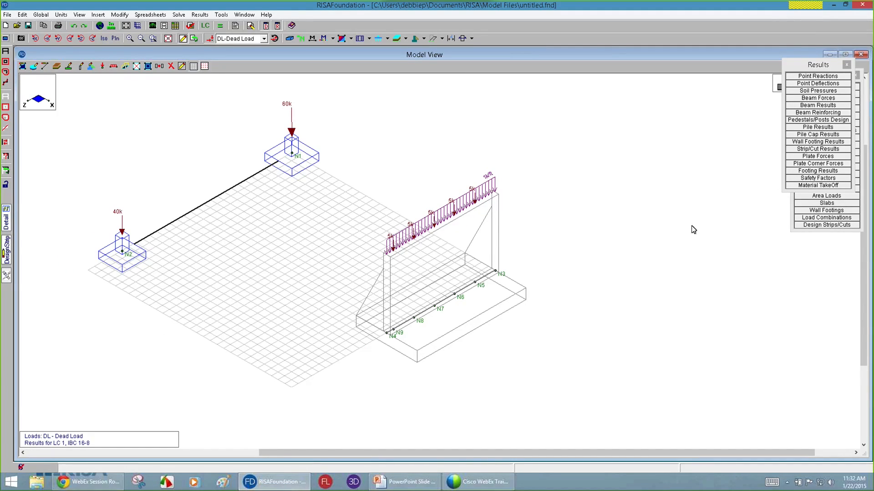
left_click(863, 5)
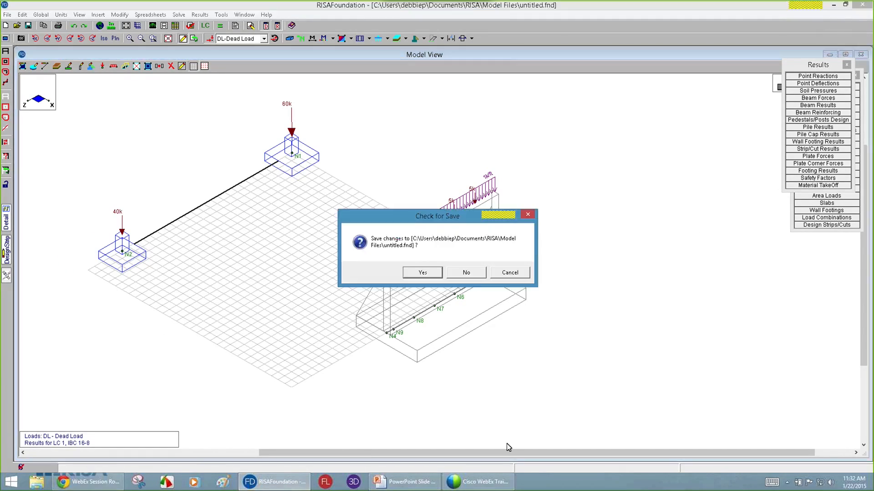
left_click(467, 273)
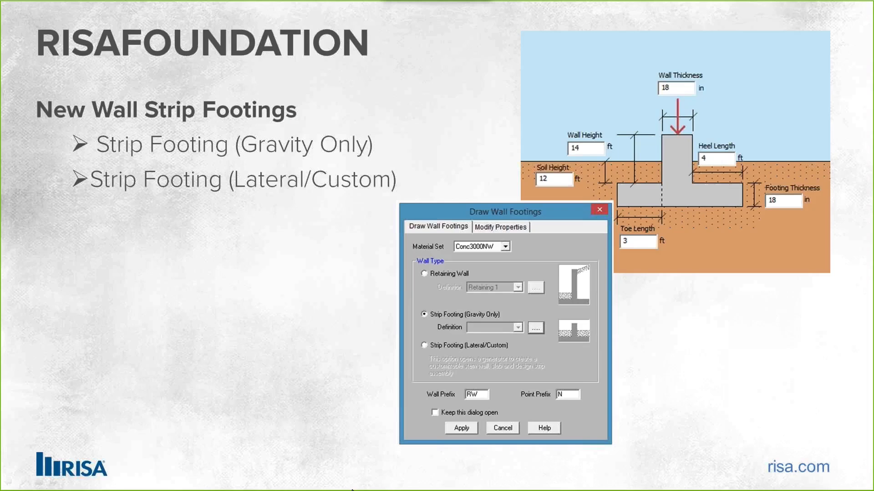
Switch to RISAFloor and open the recent model Foundation Webinar Start.rfl.
mouse_move(352, 490)
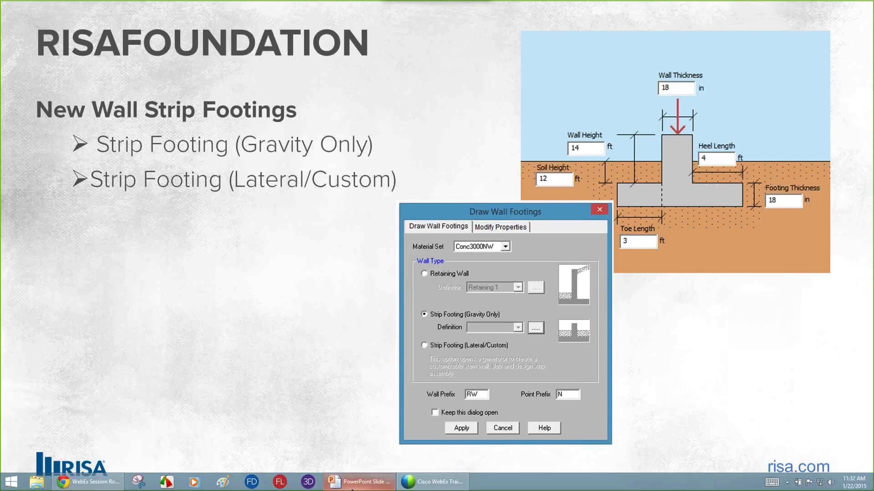
left_click(279, 482)
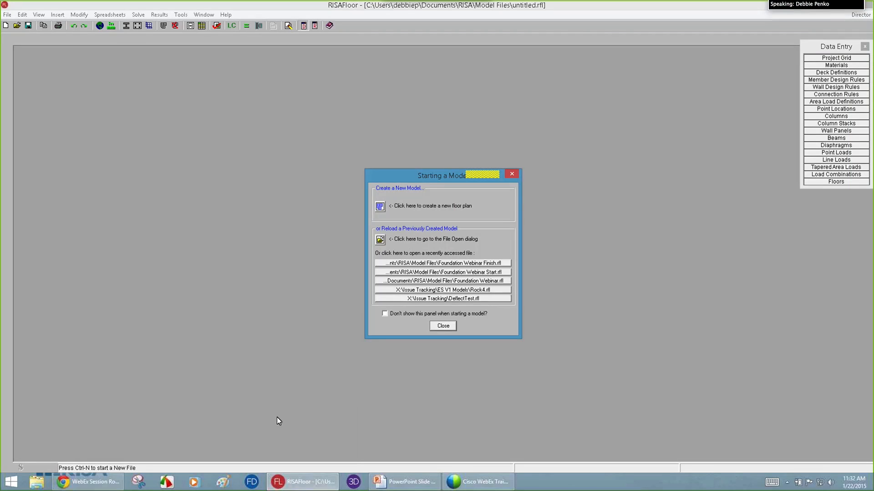
left_click(473, 272)
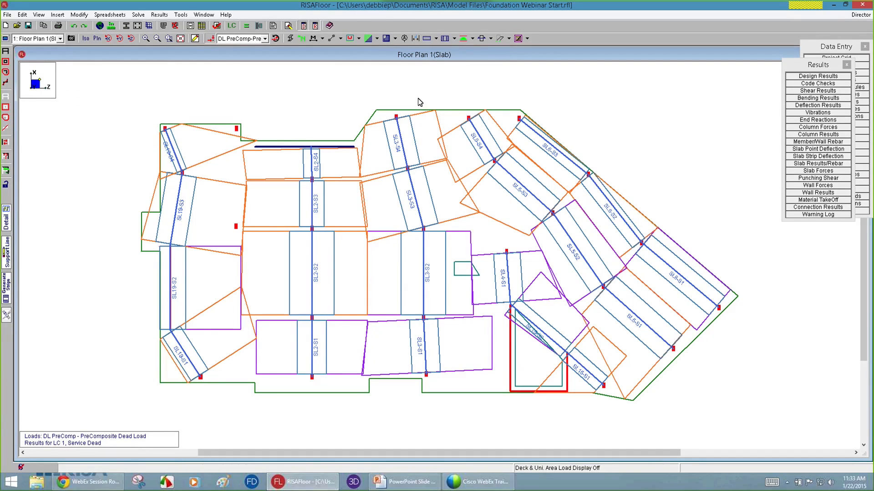
Hide all design strips and support lines on Floor Plan 1, and view the slab rendered before returning to outlines.
left_click(454, 39)
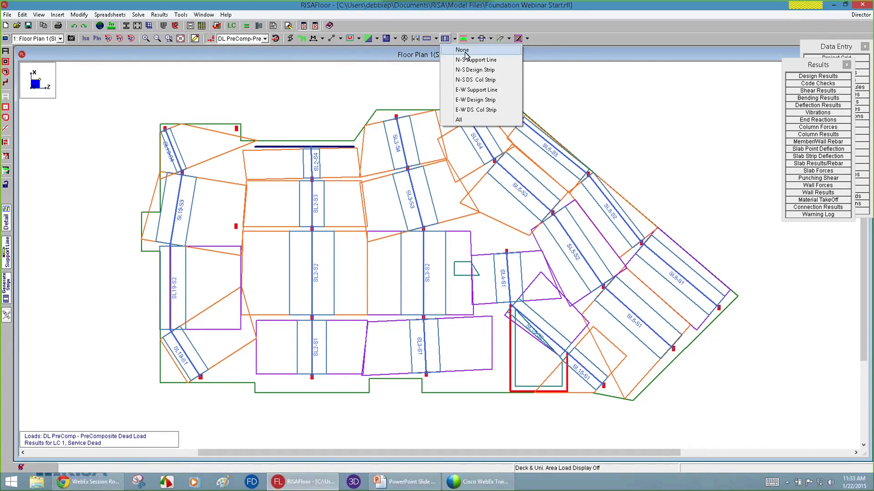
left_click(462, 50)
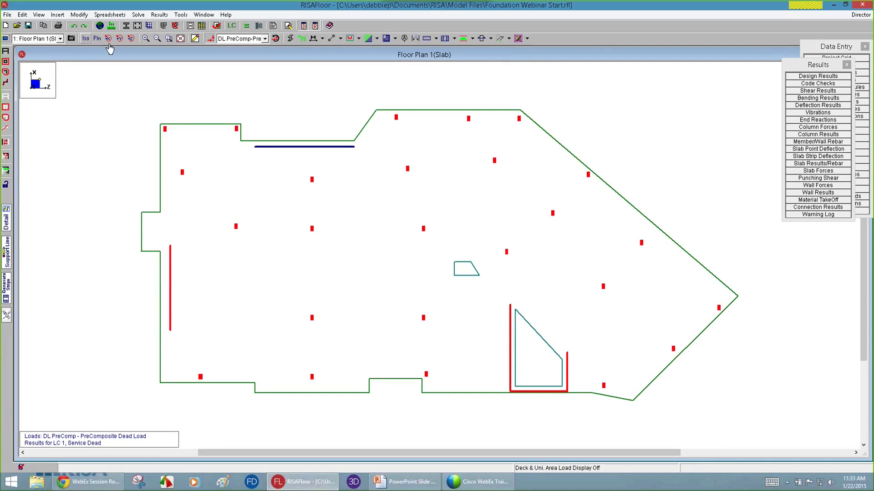
left_click(290, 39)
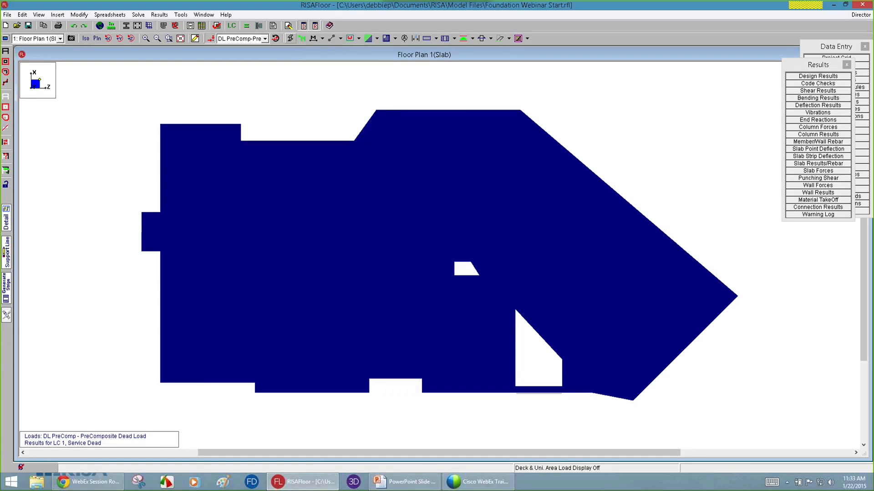
left_click(291, 39)
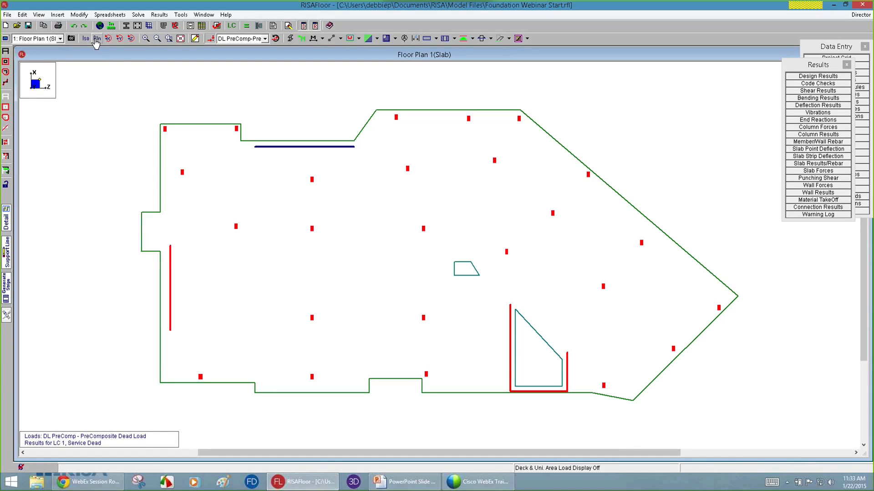
View the full model in 3D and return to the Floor Plan 1 slab view.
left_click(59, 39)
left_click(31, 46)
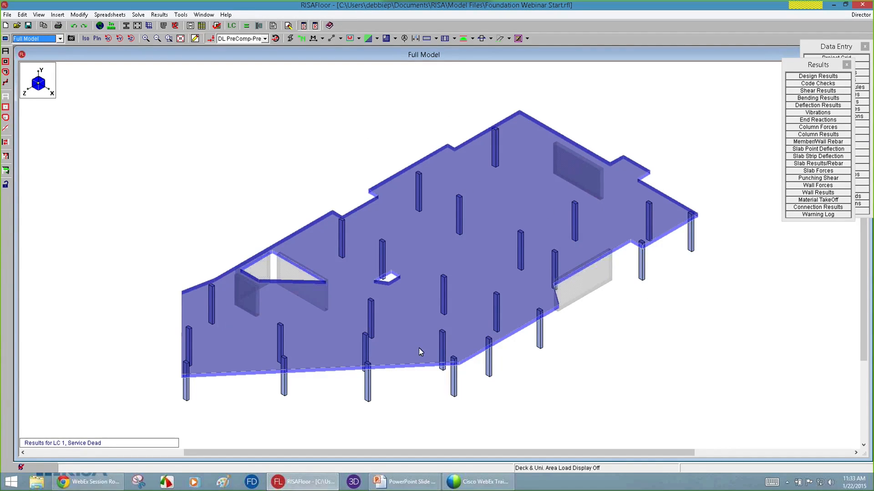
left_click(46, 40)
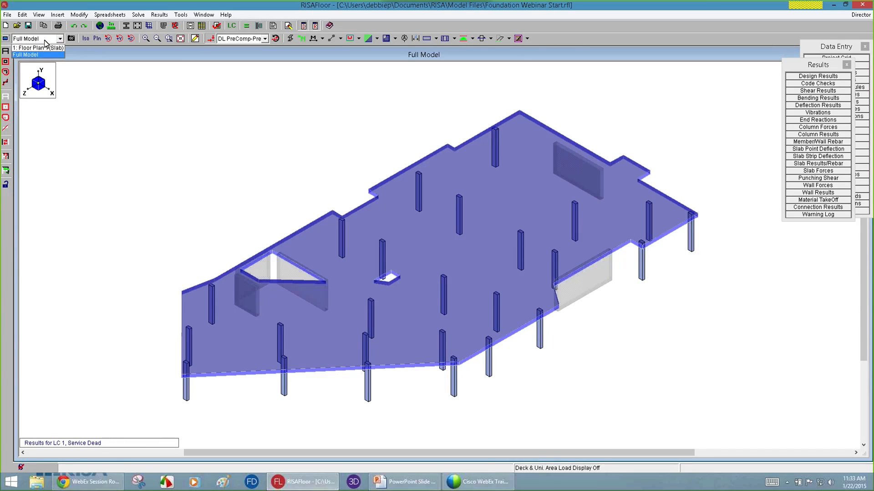
left_click(32, 53)
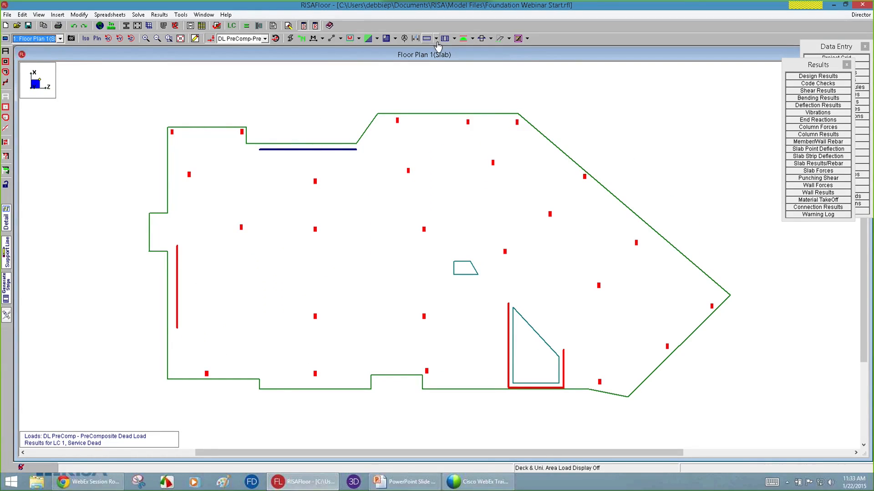
Solve the floor model and close the warning log and the hot rolled beam design results.
left_click(246, 26)
left_click(175, 118)
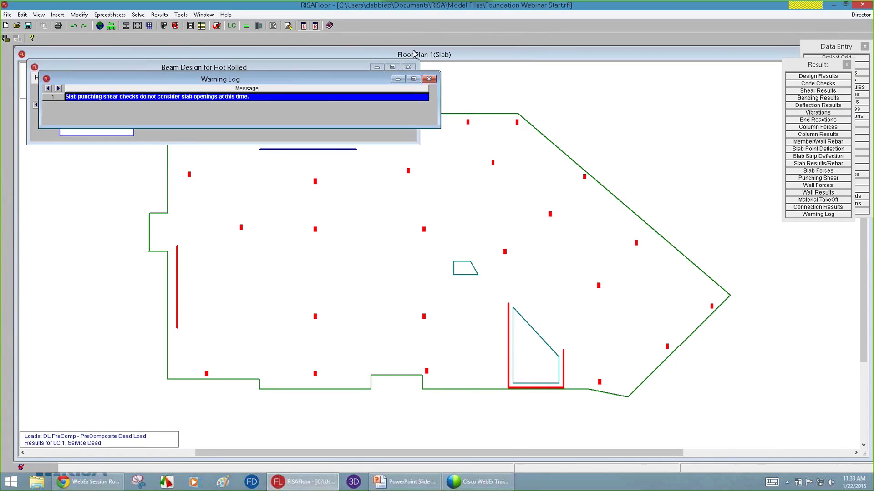
left_click(429, 79)
left_click(408, 66)
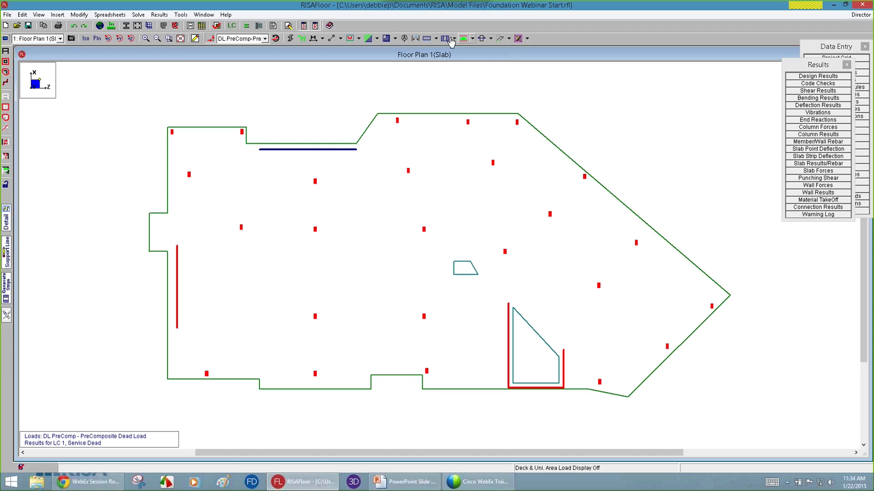
Display the N-S total reinforcing bars on the slab plan, and replace them with the N-S support lines.
left_click(435, 39)
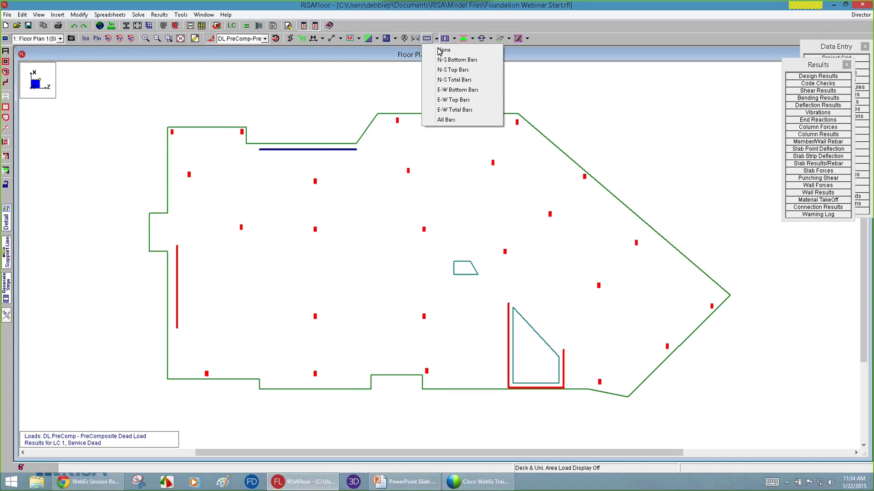
left_click(451, 79)
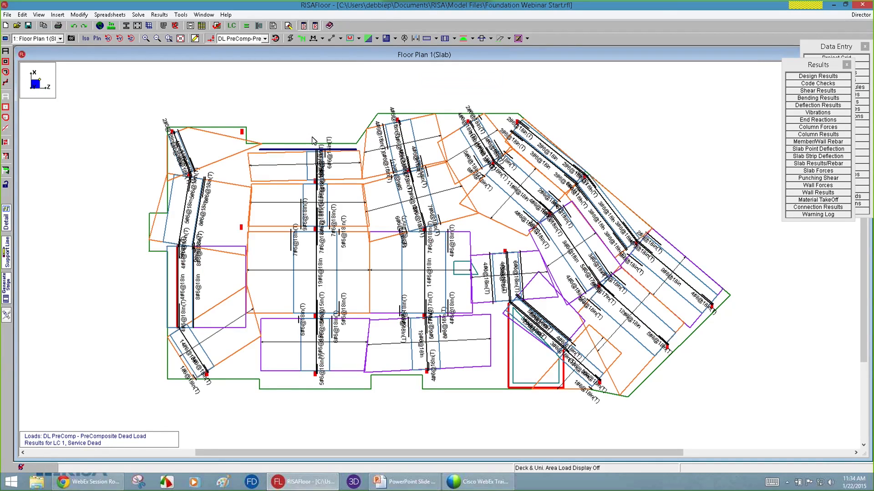
left_click(454, 38)
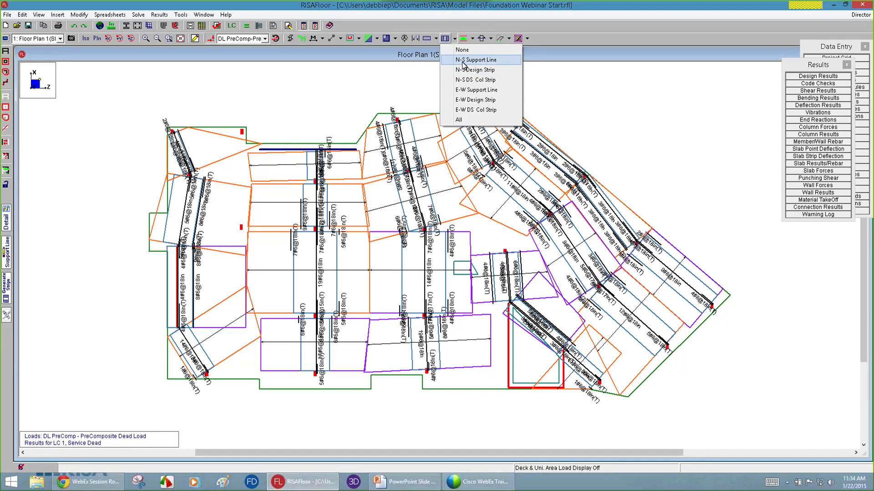
left_click(463, 66)
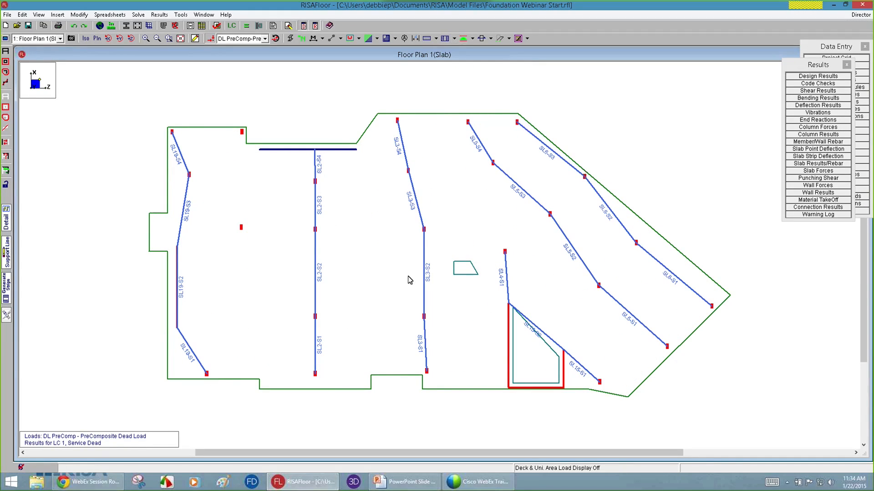
Display the N-S bottom bars on the slab plan, and replace them with the N-S design strips.
left_click(436, 39)
left_click(453, 69)
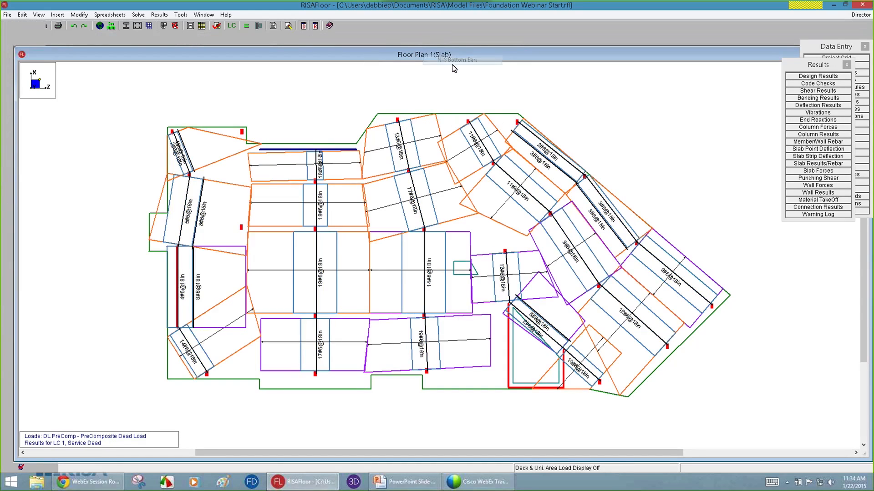
left_click(436, 39)
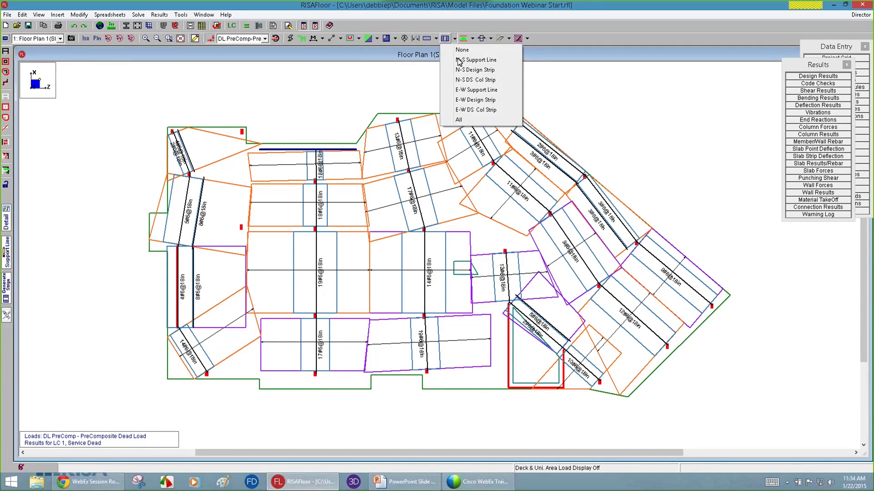
left_click(462, 70)
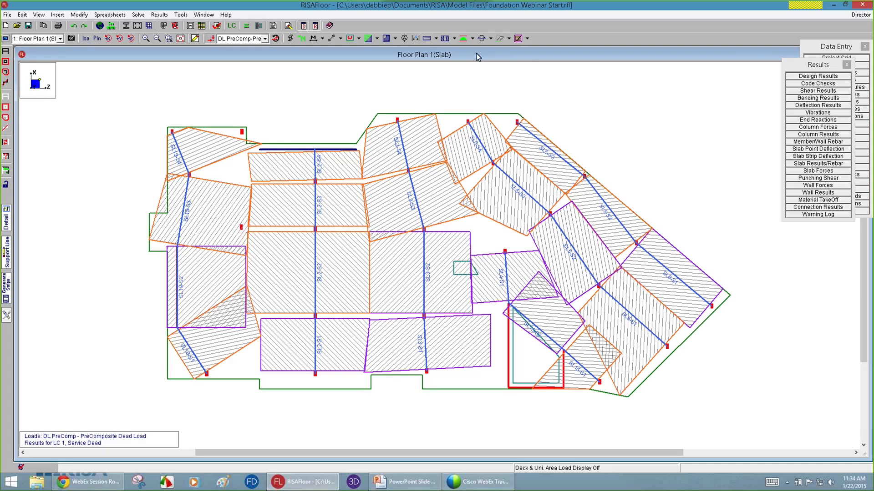
Transfer the model to RISA-3D, accepting the ASCE 7-10 wind loads, the ASCE 7-10 seismic loads and the global parameters.
left_click(854, 18)
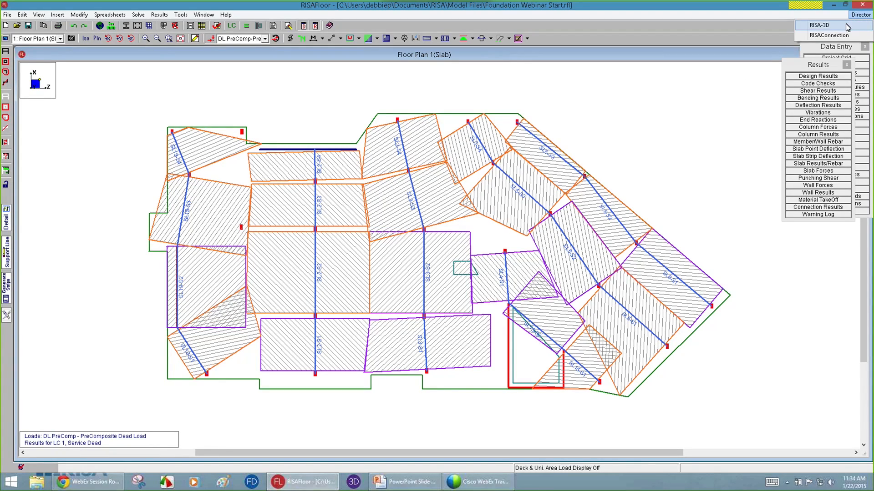
left_click(847, 26)
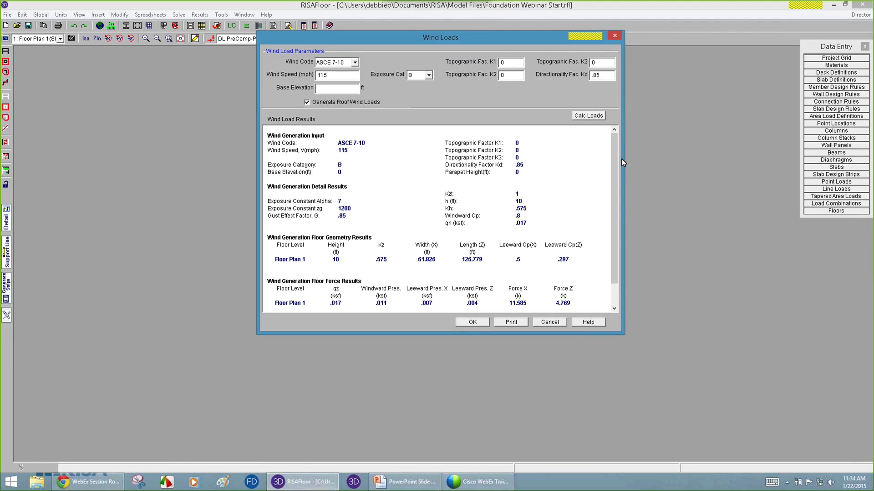
mouse_move(616, 151)
left_mouse_down()
mouse_move(622, 220)
mouse_move(625, 147)
left_mouse_up()
left_click(483, 324)
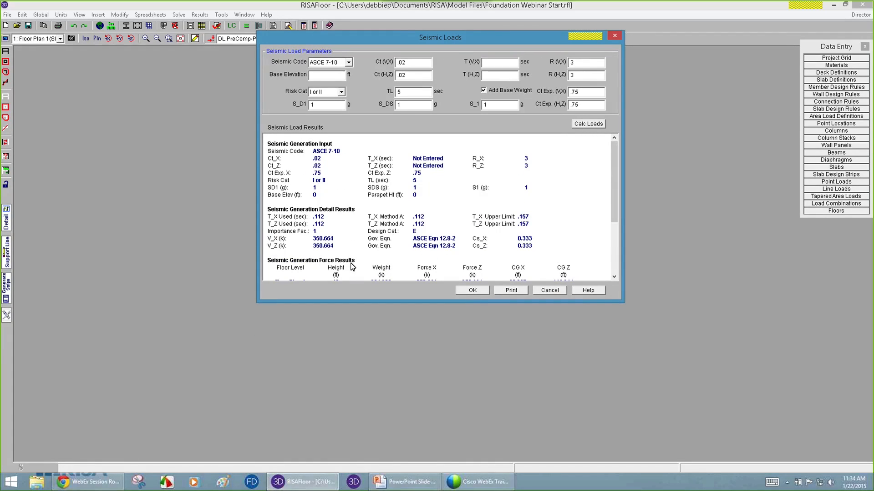
left_click_drag(615, 197, 623, 178)
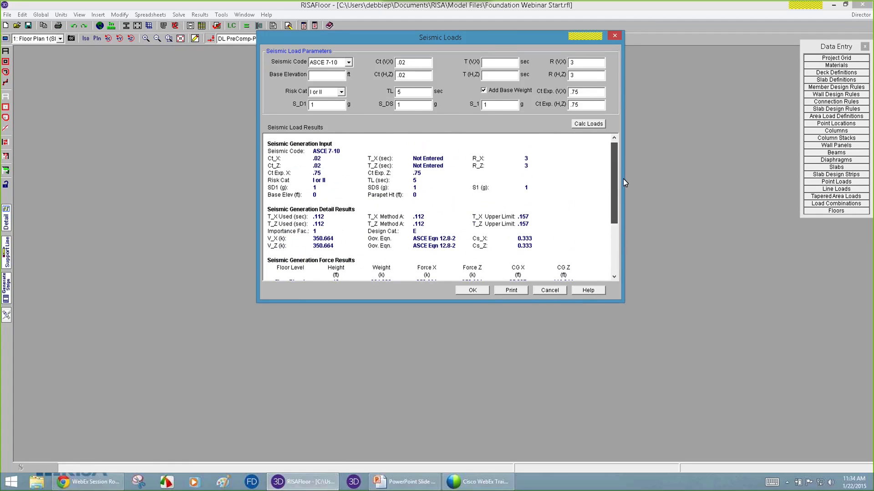
left_click(472, 290)
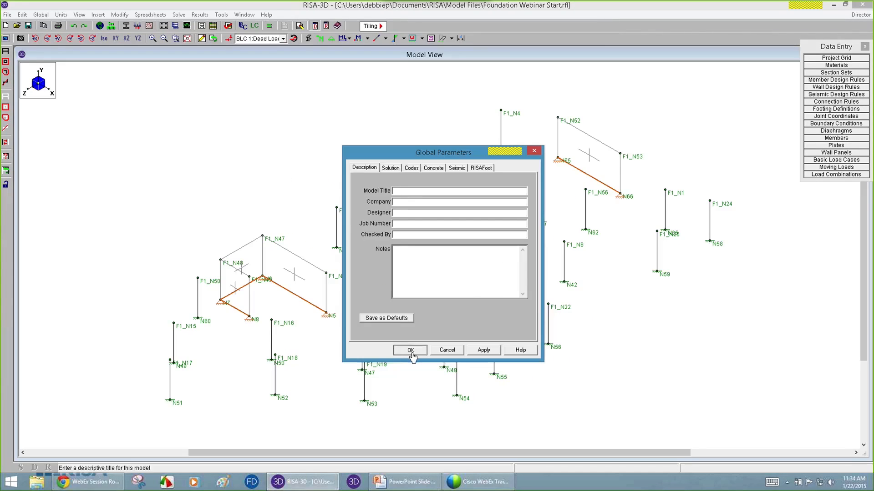
left_click(412, 353)
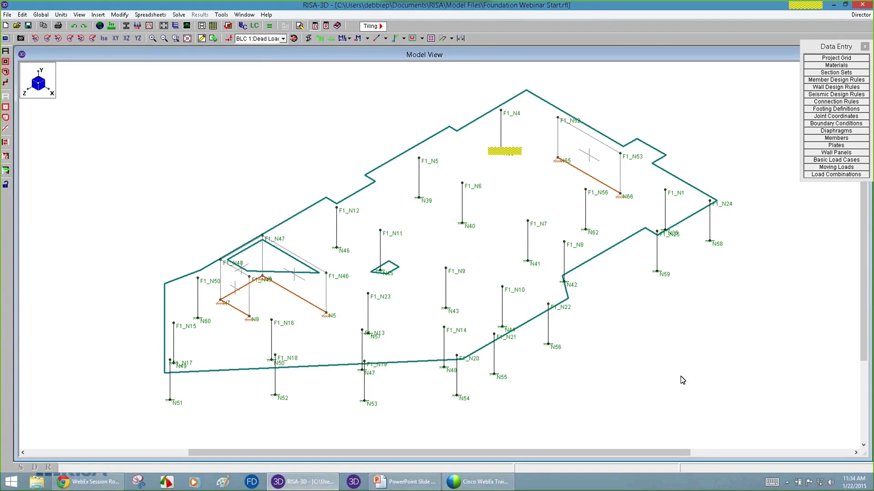
Display the dead loads on the 3D model and review the load combinations and basic load cases.
left_click(228, 38)
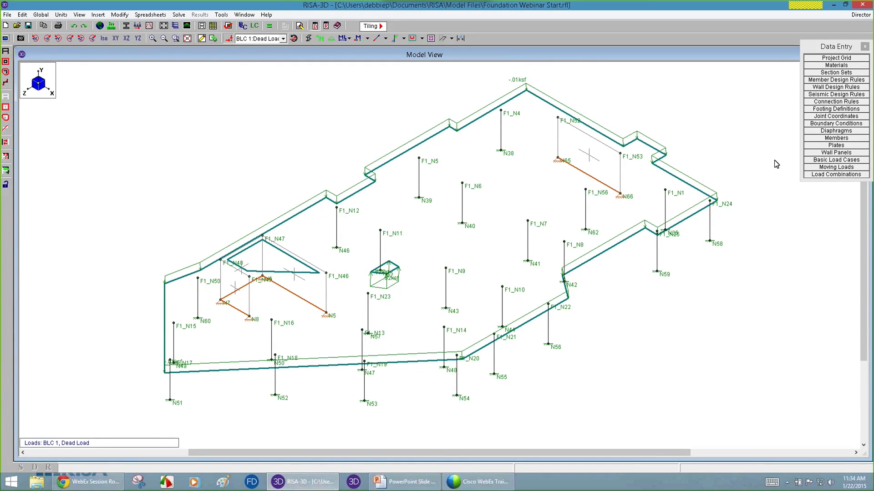
left_click(848, 175)
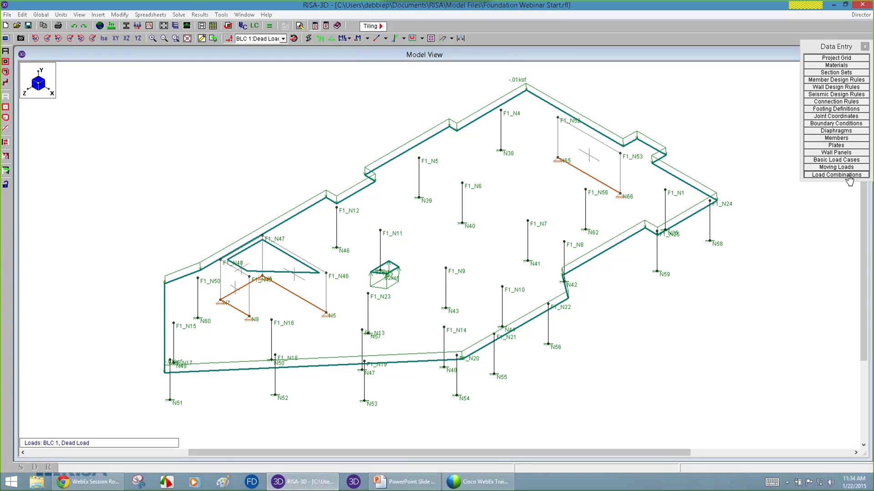
left_click_drag(250, 126, 261, 212)
left_click_drag(341, 253, 346, 255)
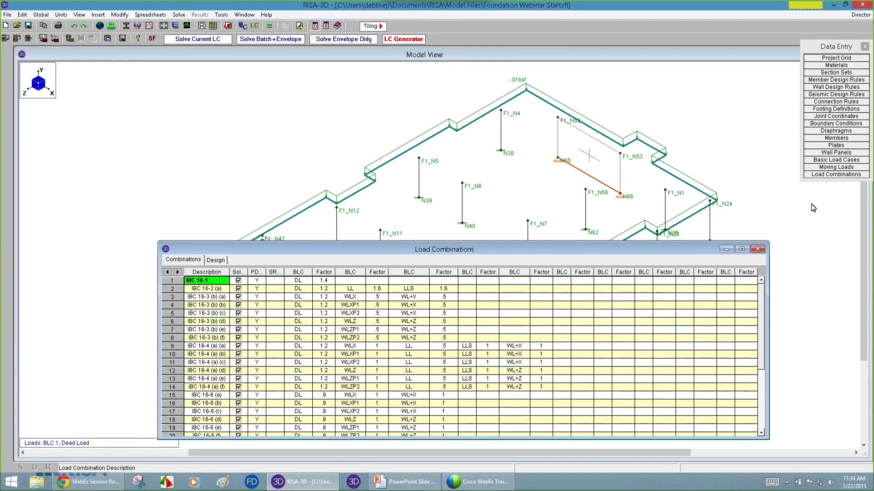
left_click(842, 161)
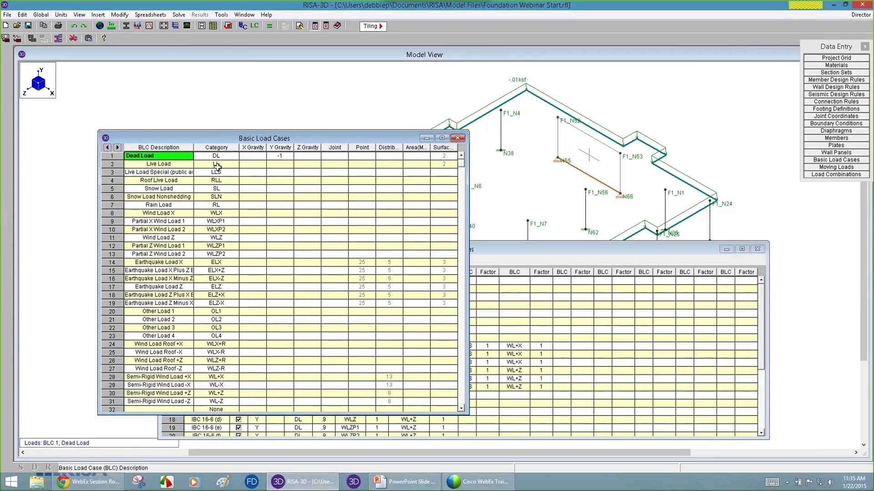
Solve the single load combination IBC 16-1 and close the joint reactions, basic load cases and load combinations spreadsheets.
left_click(270, 27)
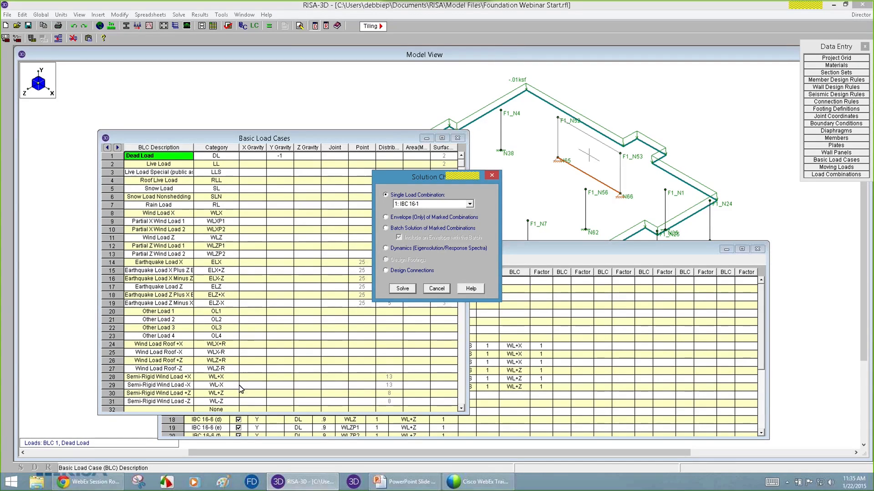
left_click(403, 288)
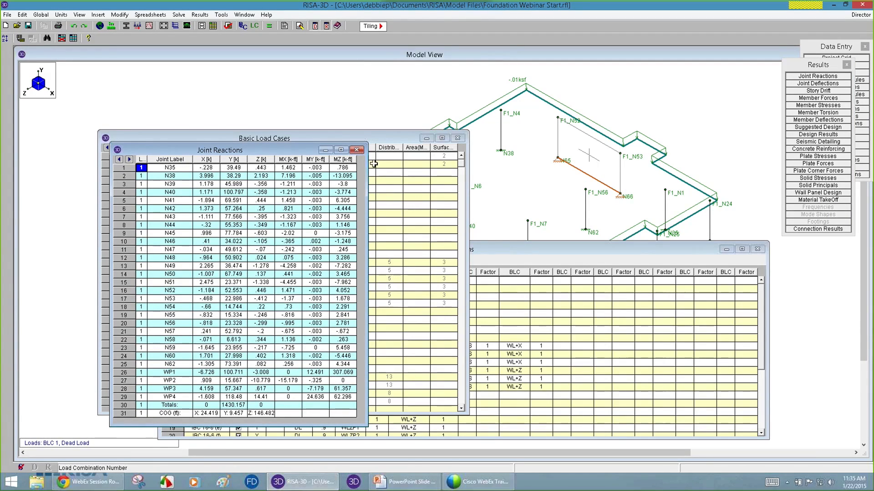
left_click(358, 151)
left_click(461, 139)
left_click(757, 250)
Transfer the model to RISAFoundation and accept the global parameters.
left_click(858, 15)
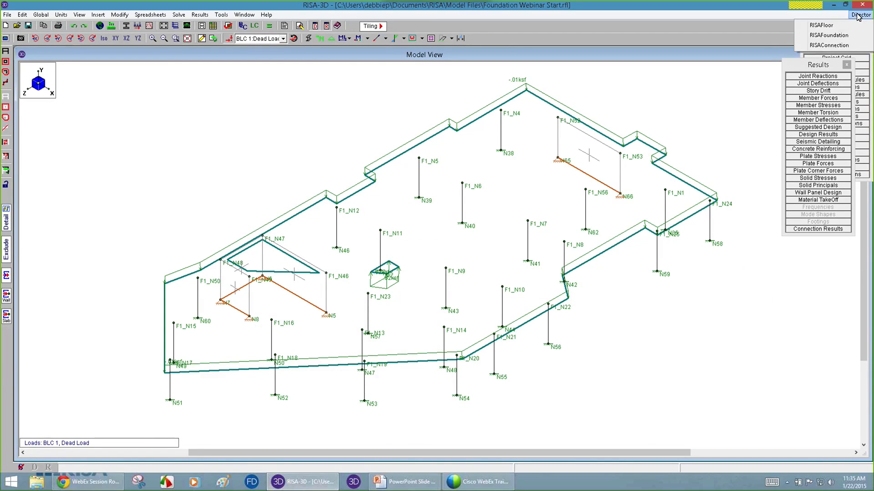
left_click(846, 35)
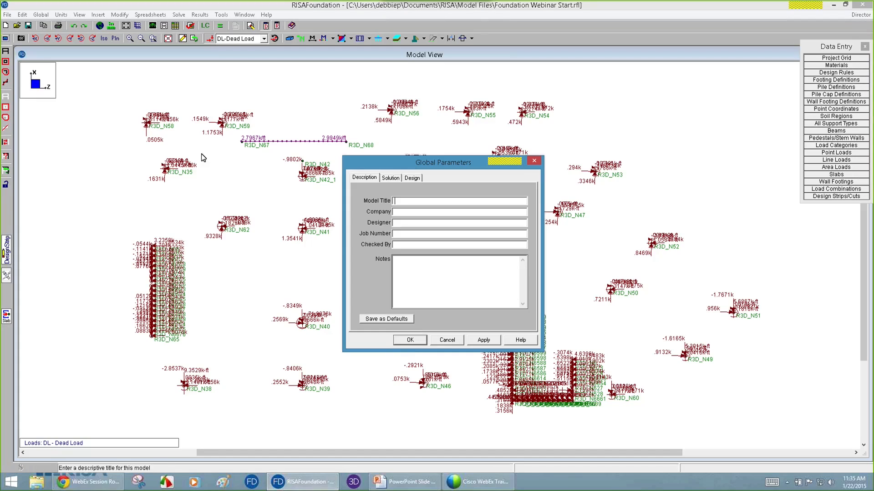
left_click(409, 341)
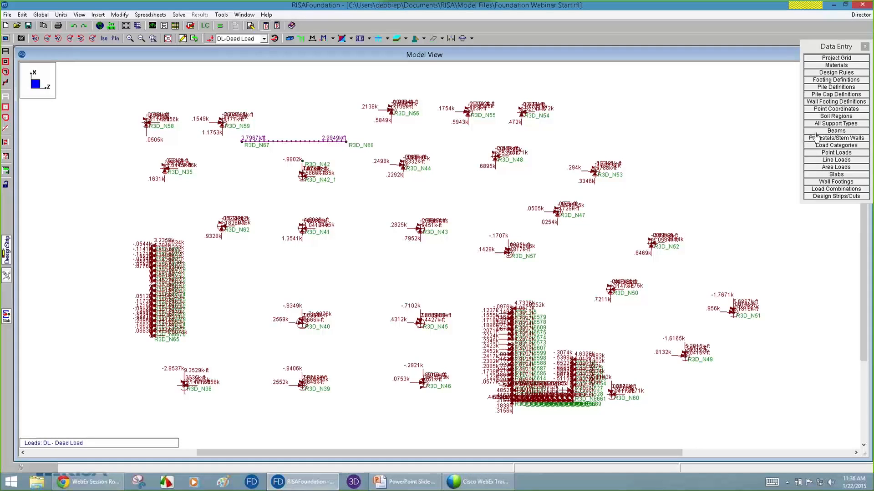
scroll(213, 297, "down", 2)
scroll(193, 287, "up", 2)
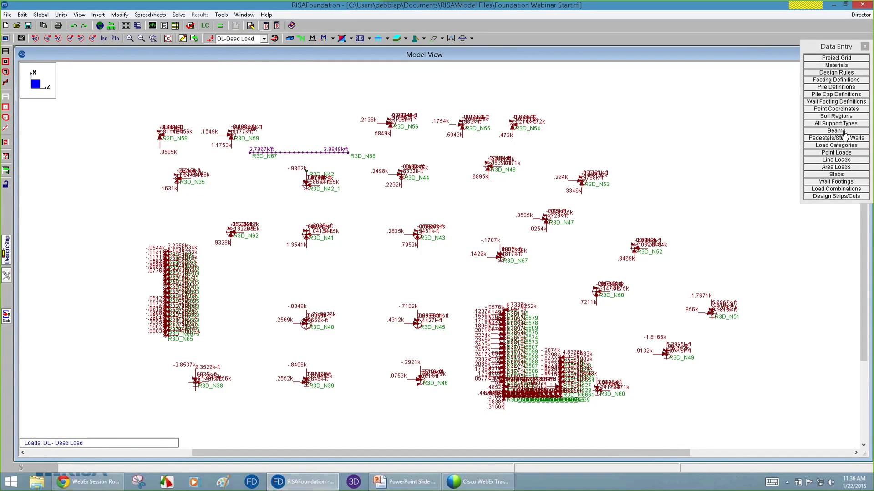
Review the point and line loads transferred into each load category, and close the load categories spreadsheet.
left_click(836, 145)
left_click_drag(247, 176, 162, 118)
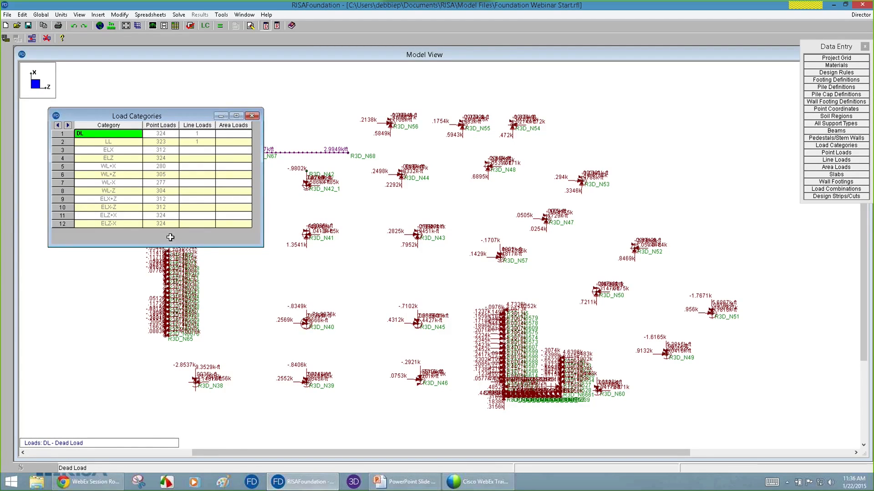
left_click(251, 117)
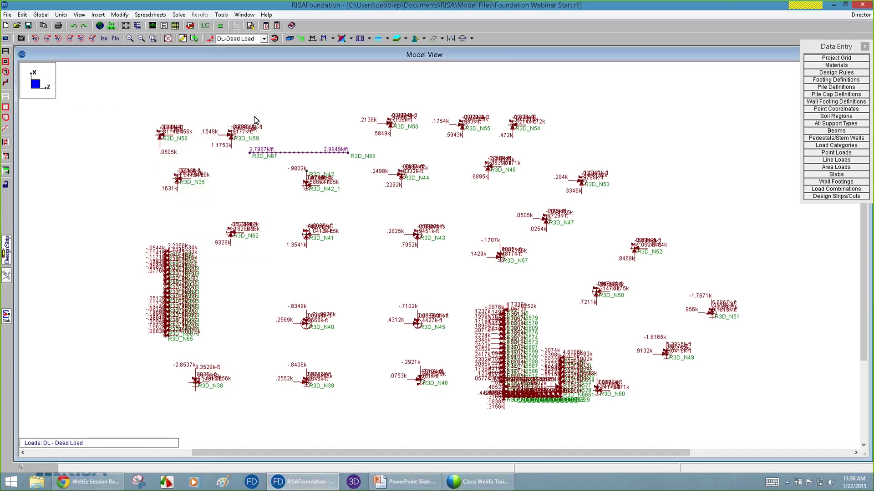
Choose a gravity-only strip footing for the wall footing to draw and create a new footing definition for it.
left_click(182, 39)
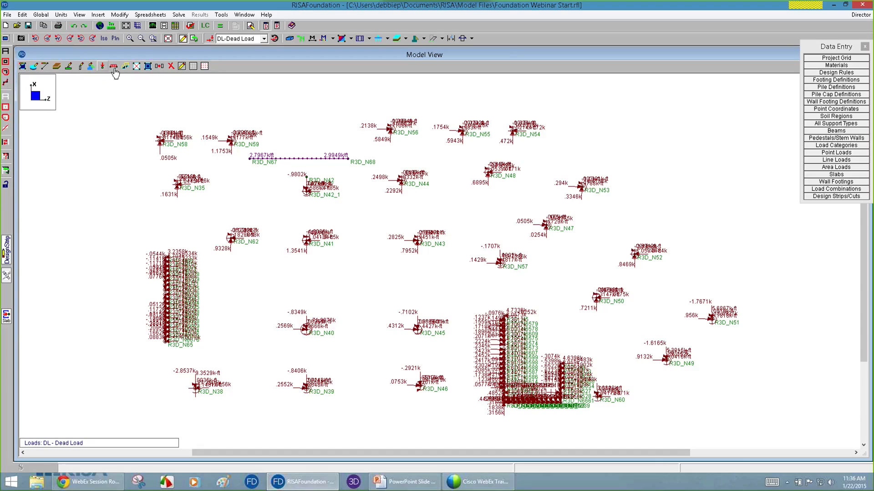
left_click(91, 67)
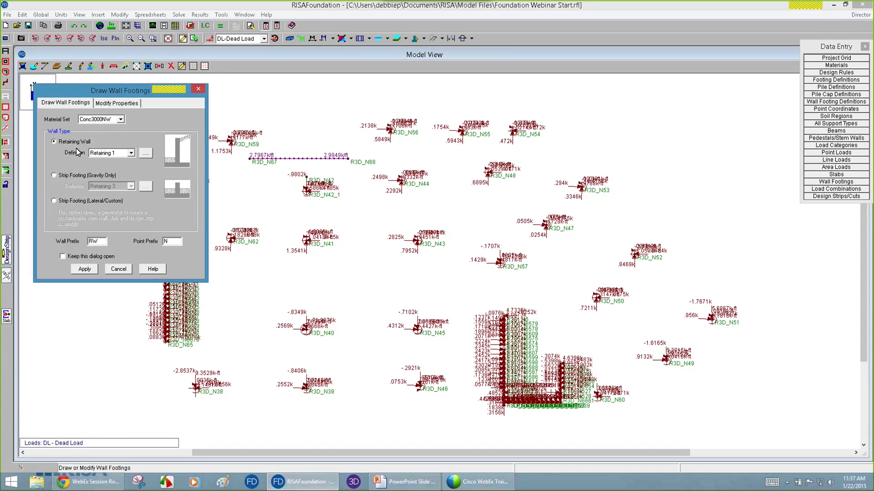
left_click(68, 177)
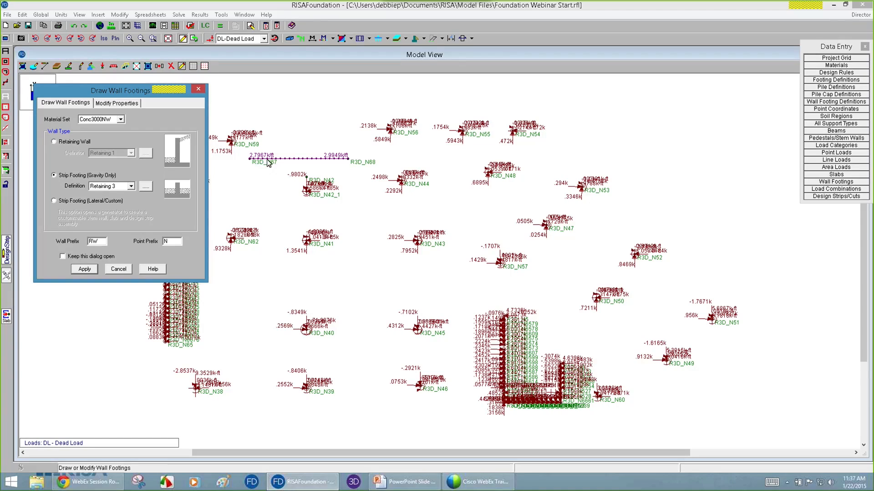
left_click(145, 190)
mouse_move(178, 101)
left_mouse_down()
mouse_move(227, 99)
mouse_move(277, 82)
left_mouse_up()
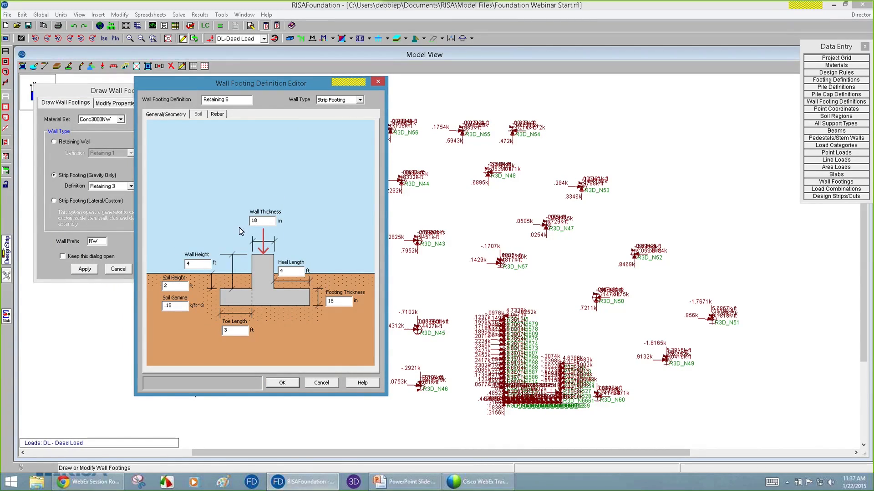
Set the strip footing's wall thickness to 12 in and soil height to 2 ft, and check the soil gamma, toe and heel lengths.
left_click_drag(230, 220, 202, 210)
type("12")
left_click(165, 285)
type("2")
left_click(177, 305)
left_click(233, 329)
left_click(296, 271)
In the wall reinforcement, set the interior cover to 2 in and the horizontal bar spacing to 12 in.
left_click(218, 114)
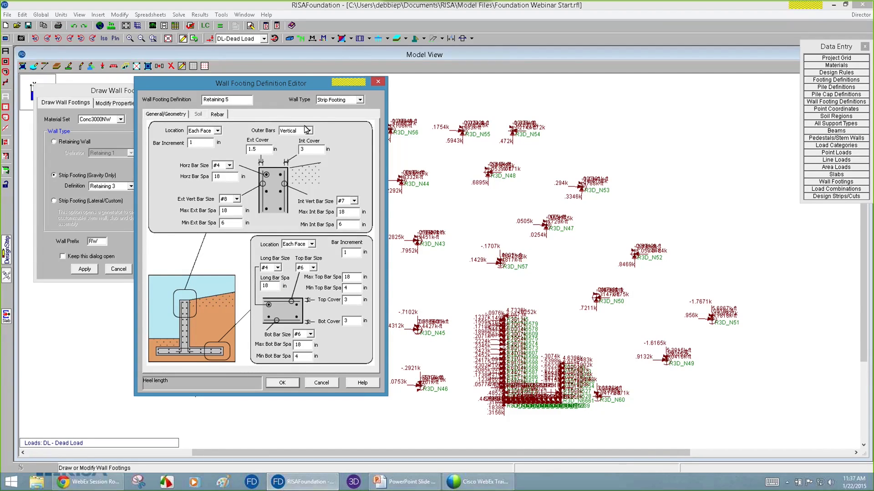
left_click(302, 149)
left_click(224, 165)
left_click(225, 175)
key("Tab")
Set the wall's exterior and interior vertical bars to size #6 with a maximum spacing of 12 in.
left_click(230, 199)
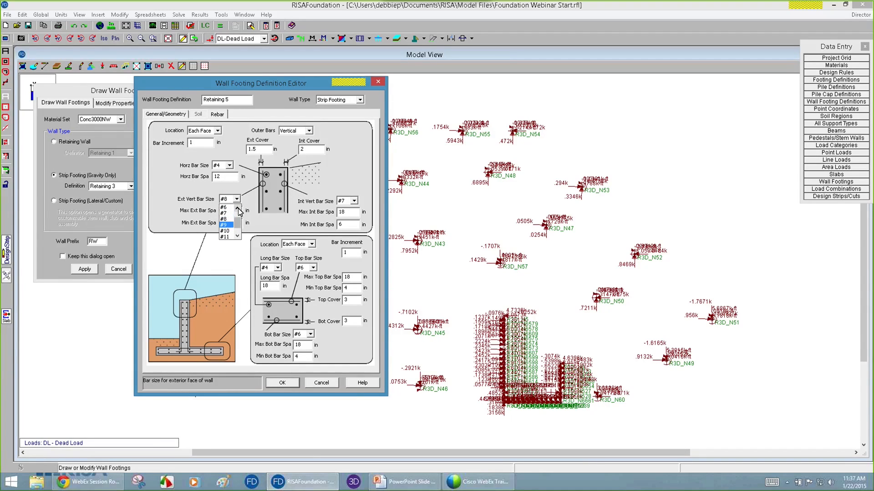
left_click(224, 208)
key("Tab")
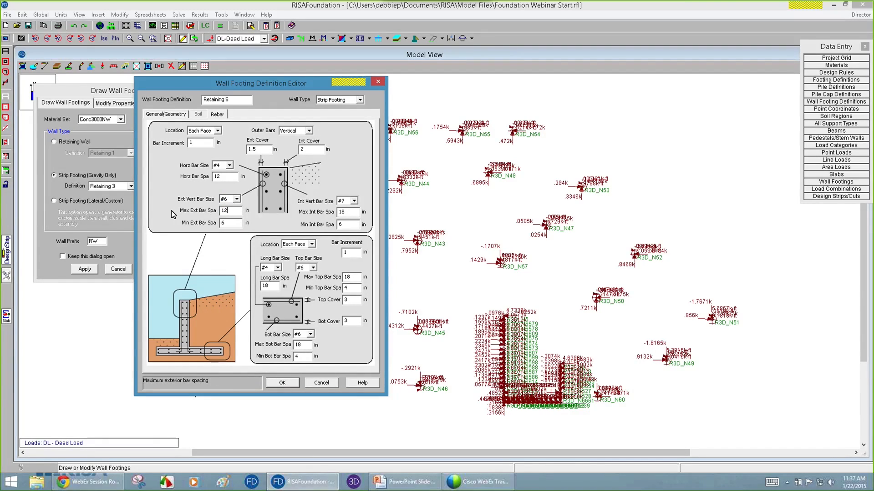
left_click(355, 201)
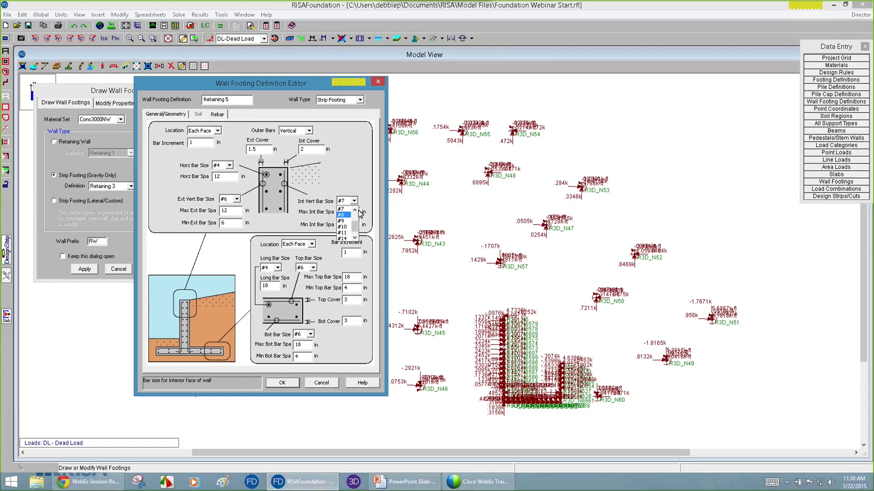
left_click(355, 210)
left_click(342, 209)
key("Tab")
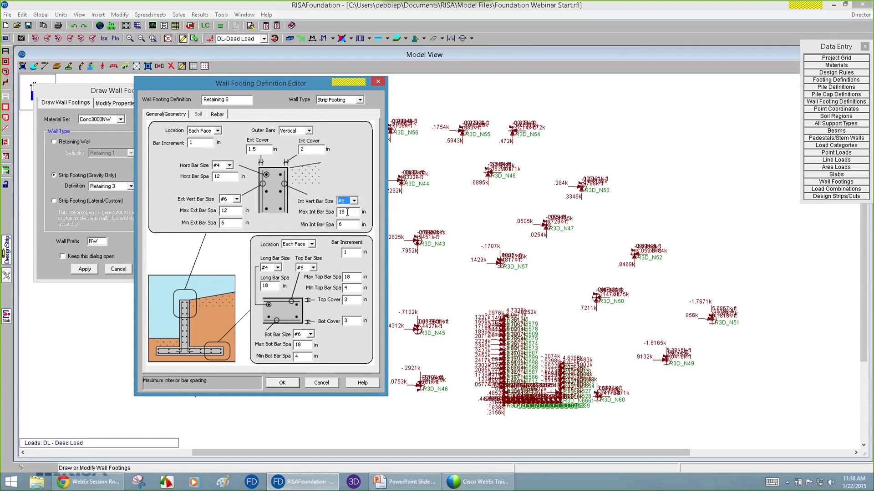
type("12")
Set the footing's longitudinal, maximum top and maximum bottom bar spacings to 12 in, and save the Retaining 5 definition.
double_click(268, 287)
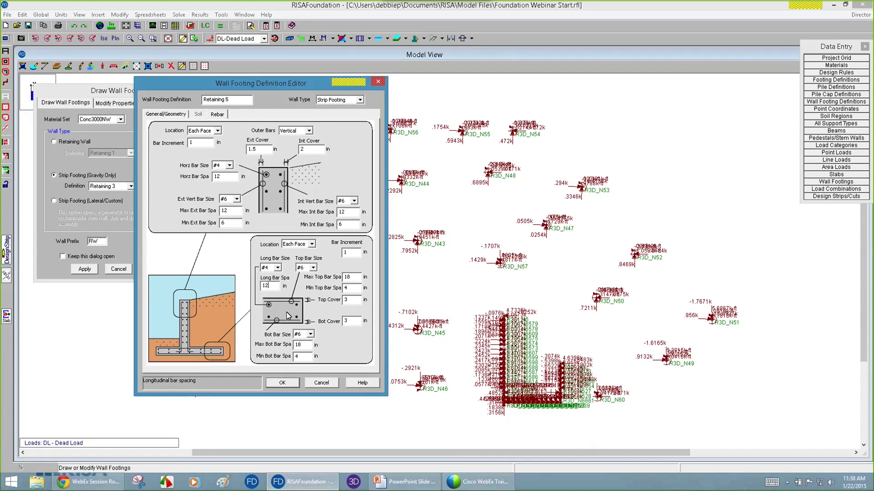
key("Tab")
double_click(310, 345)
type("12")
left_click_drag(273, 90, 310, 84)
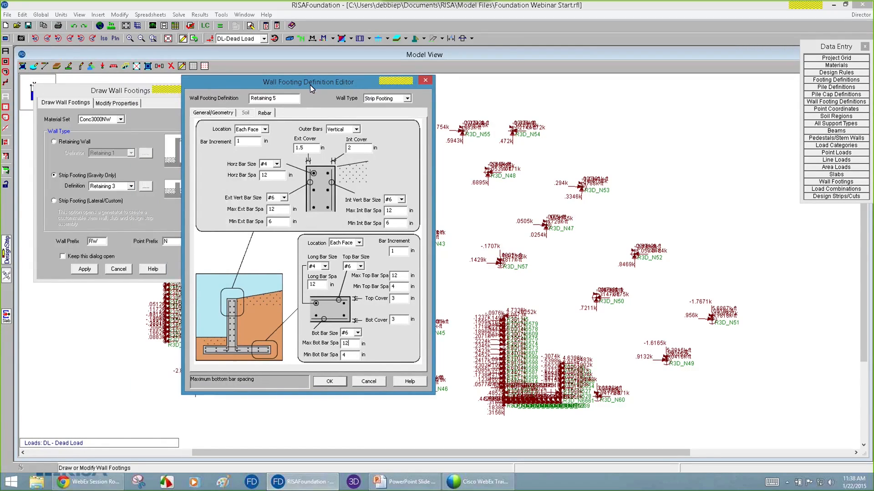
left_click(330, 382)
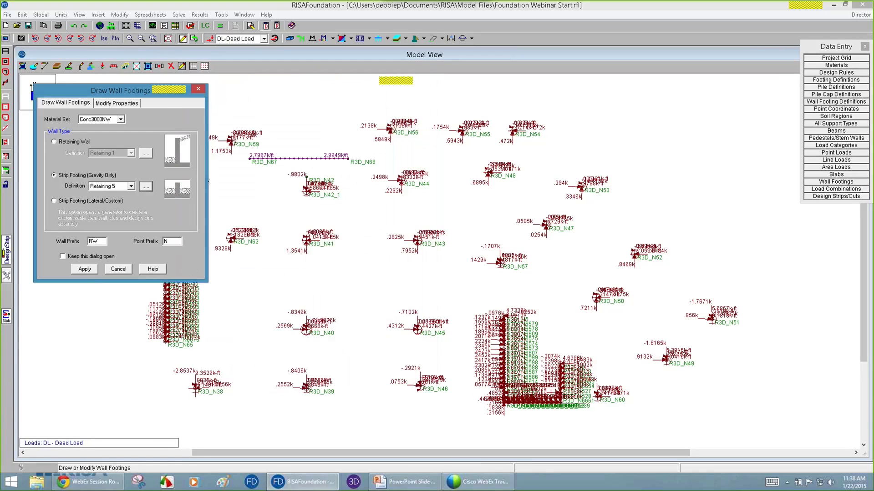
Start drawing a gravity-only strip footing with the Retaining 5 definition and Conc3000NW material.
left_click(84, 270)
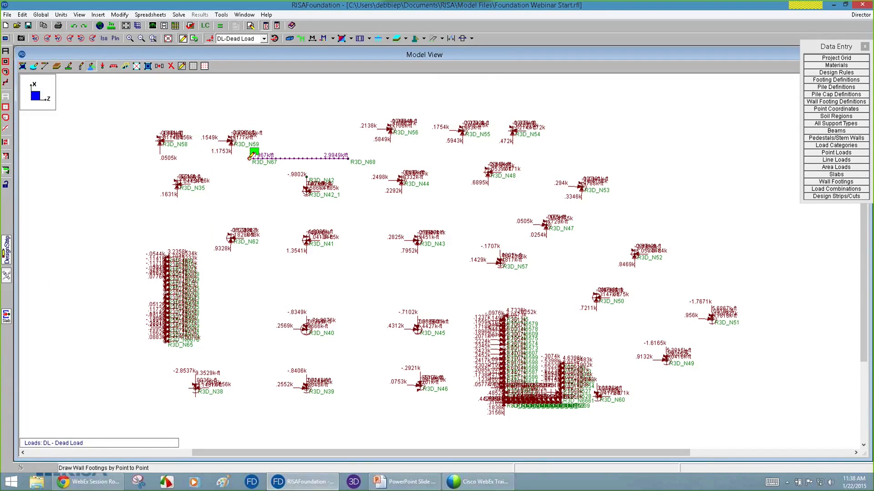
Draw a wall footing from node R3D_N67 to node R3D_N68 and show it rendered in an isometric view.
left_click(251, 157)
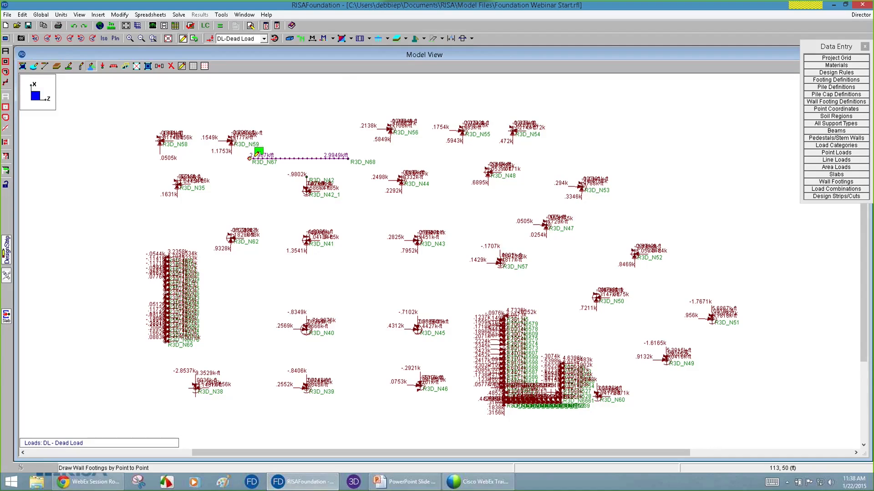
left_click(348, 158)
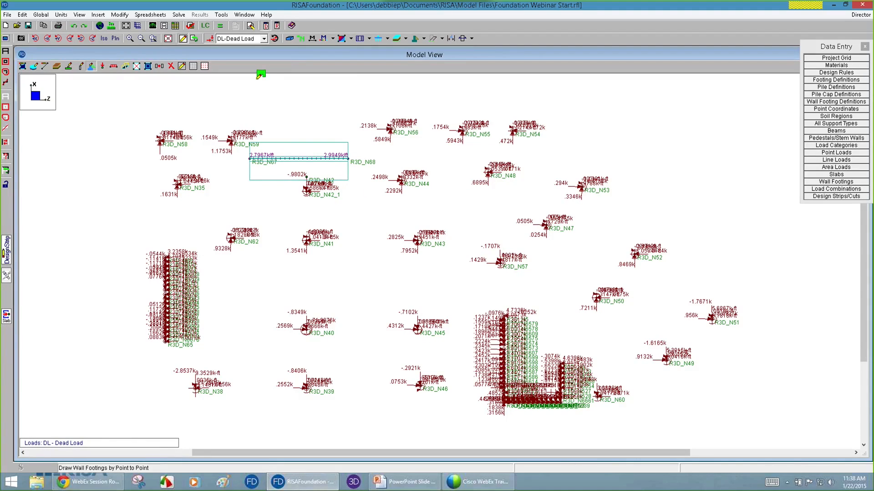
left_click(289, 38)
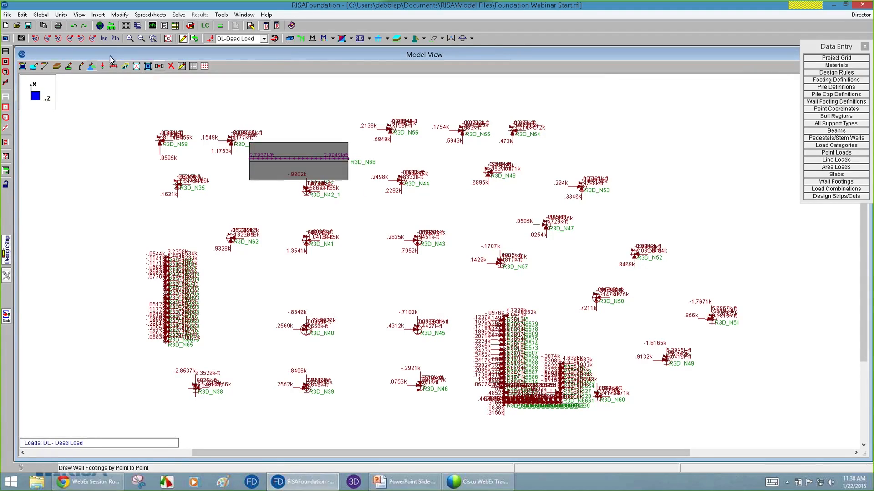
left_click(105, 41)
scroll(678, 308, "up", 5)
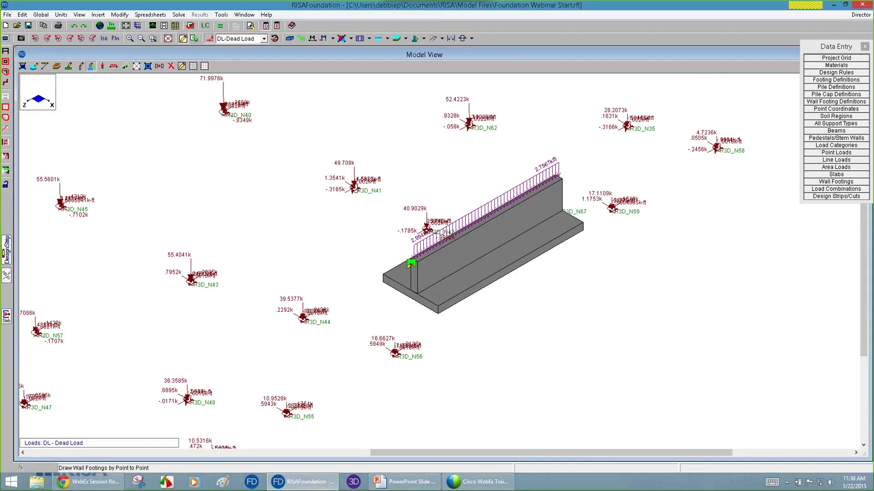
Set the wall footing type to Strip Footing (Lateral/Custom) and open its generator from the plan view.
left_click(115, 38)
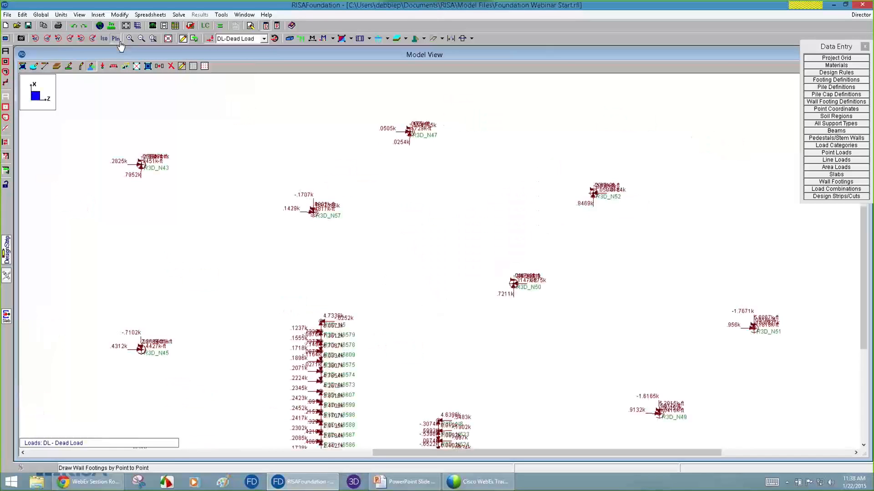
scroll(383, 152, "down", 3)
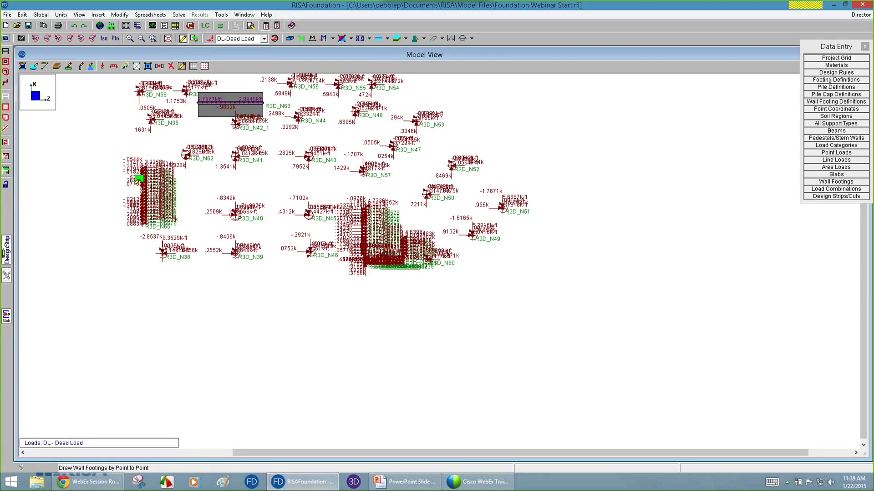
left_click(88, 68)
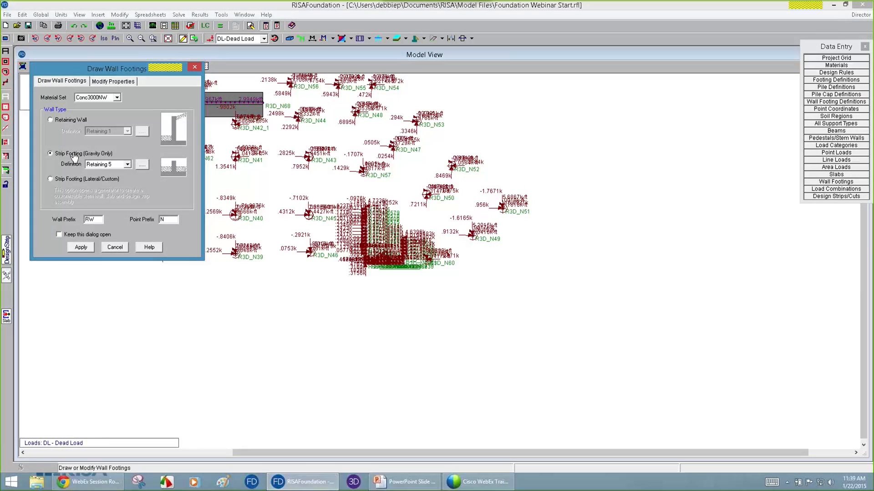
left_click(85, 180)
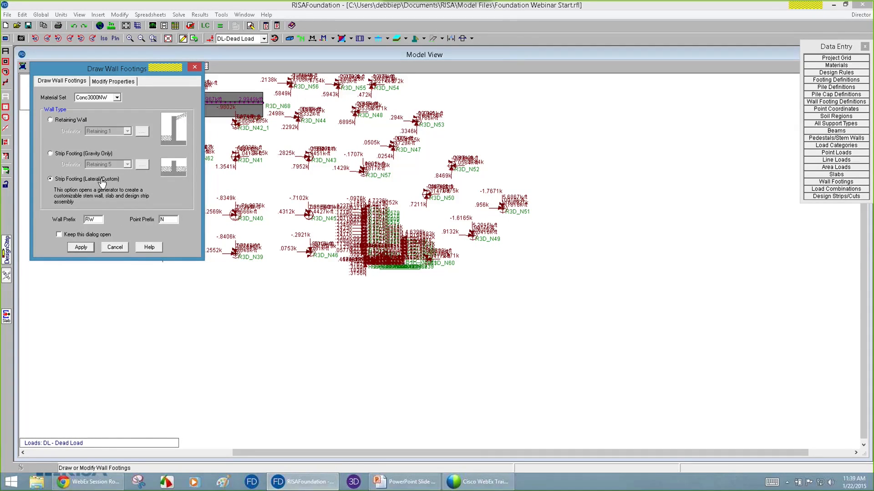
left_click_drag(110, 74, 187, 253)
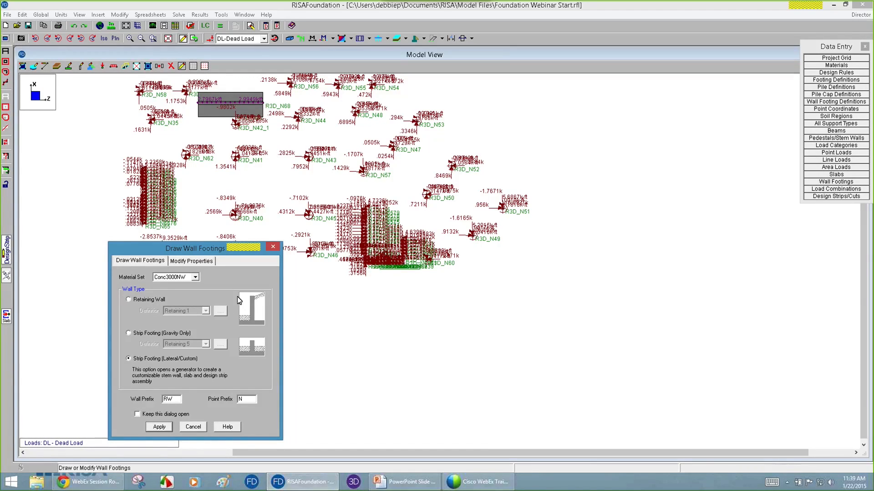
left_click(159, 426)
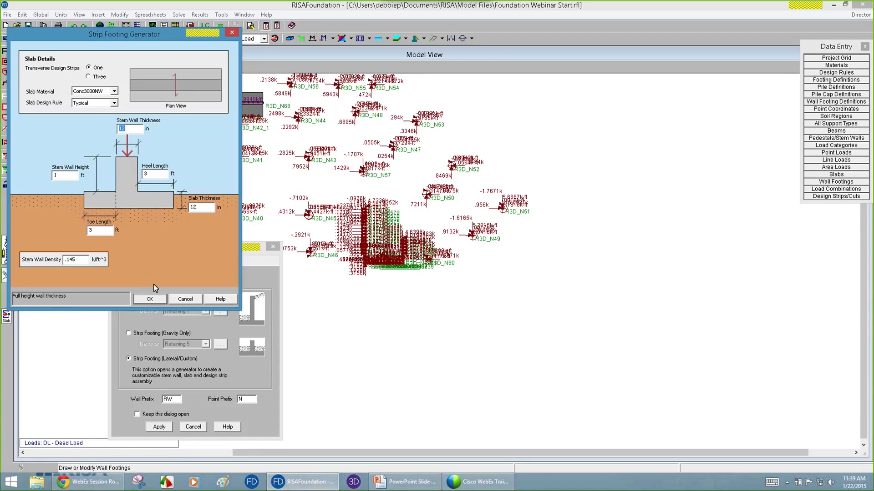
Generate the strip footing settings with one transverse design strip and Conc4000NW slab material, accepting the default dimensions.
left_click_drag(137, 34, 313, 79)
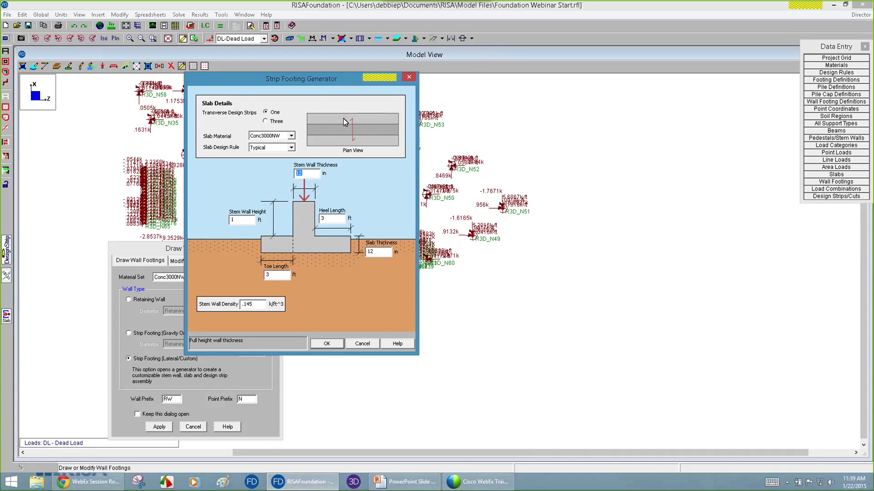
left_click(276, 121)
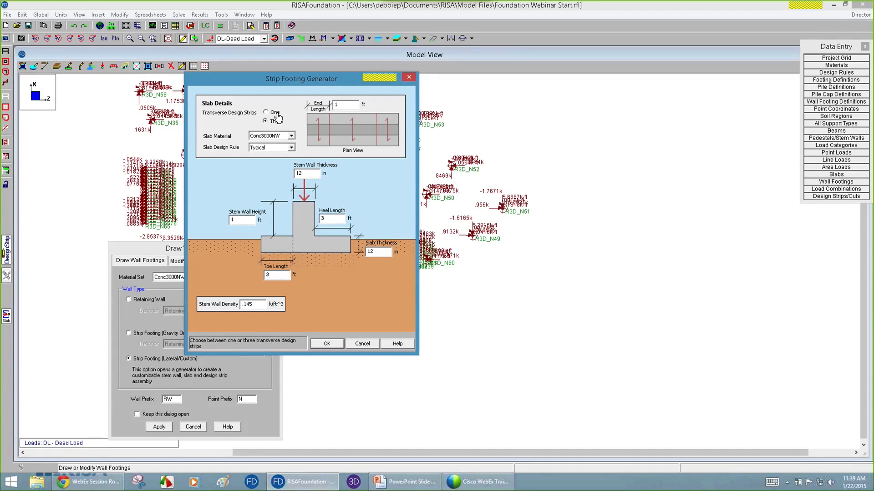
left_click(275, 113)
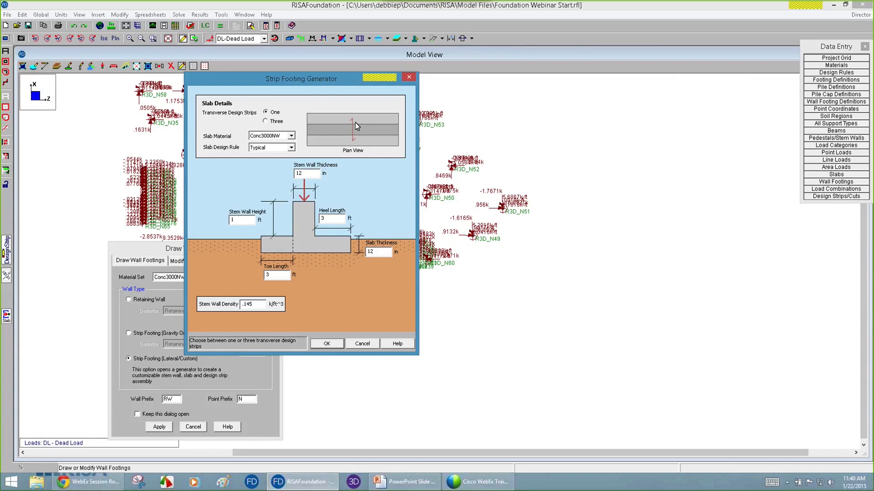
left_click(280, 136)
left_click(268, 156)
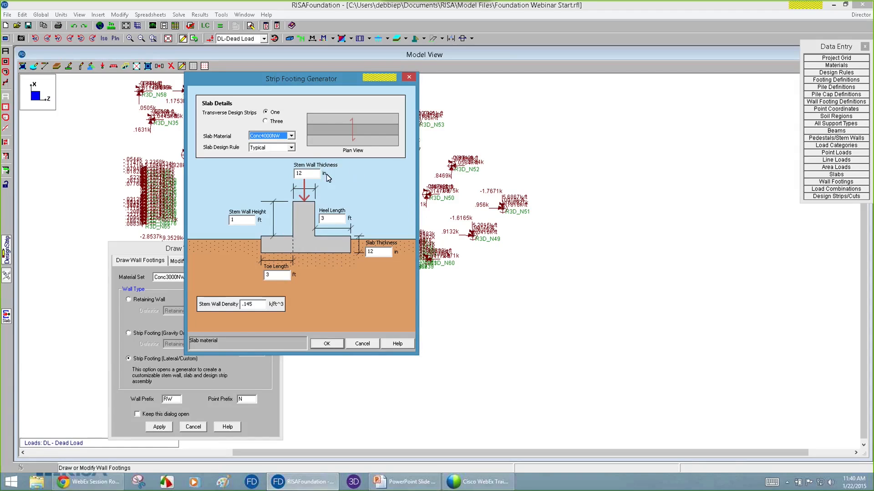
left_click(315, 175)
left_click(383, 251)
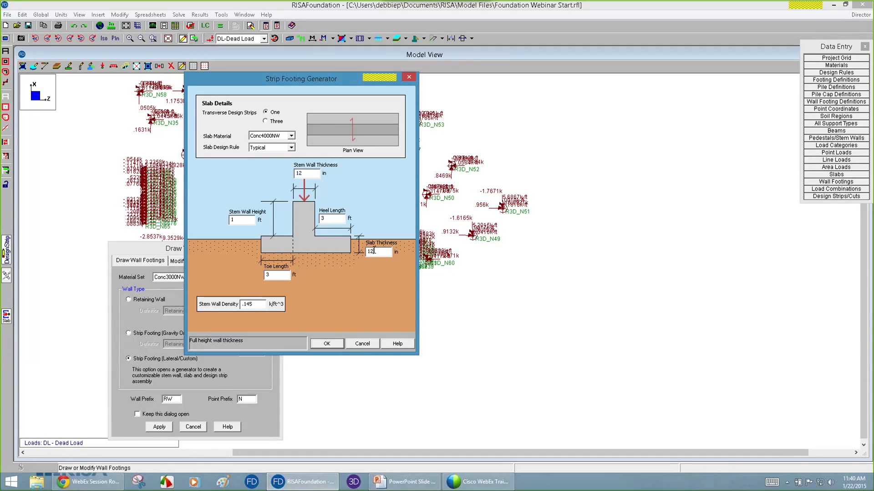
left_click(326, 344)
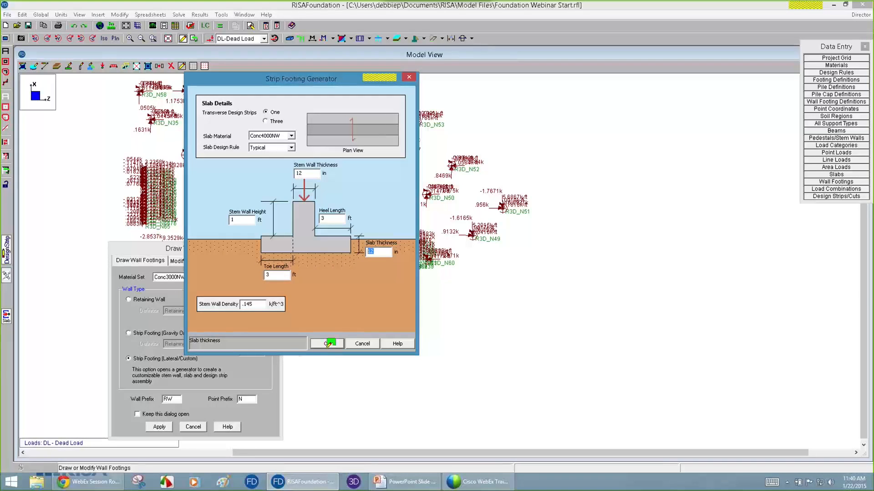
Draw the custom strip footing along the line of nodes between R3D_N65 and R3D_N66.
scroll(145, 214, "up", 6)
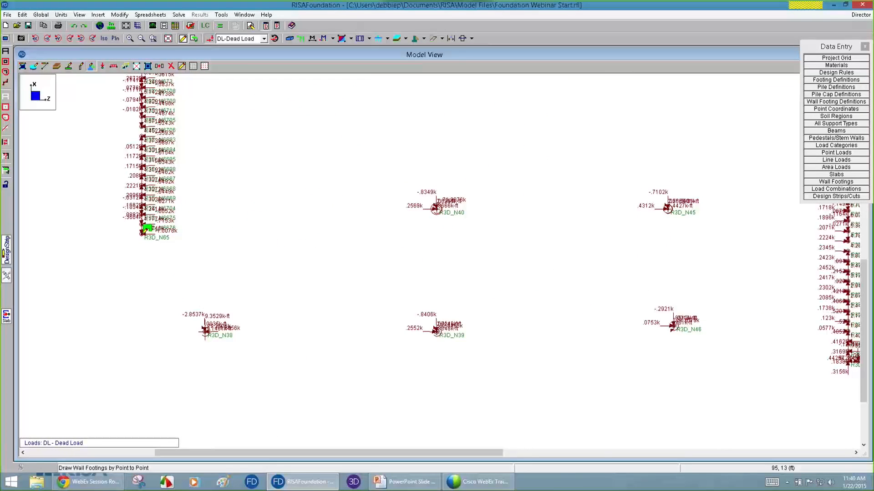
scroll(168, 259, "down", 4)
scroll(167, 144, "up", 1)
scroll(169, 145, "up", 2)
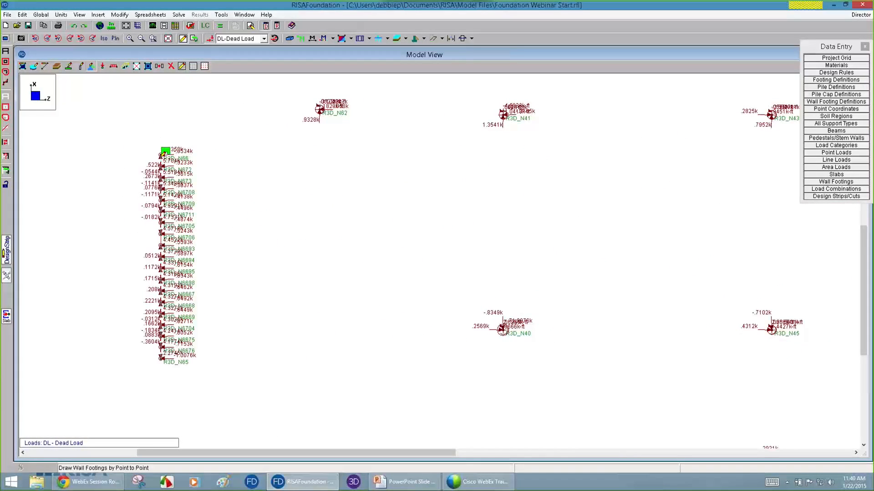
left_click(166, 151)
scroll(197, 169, "down", 1)
scroll(259, 231, "down", 2)
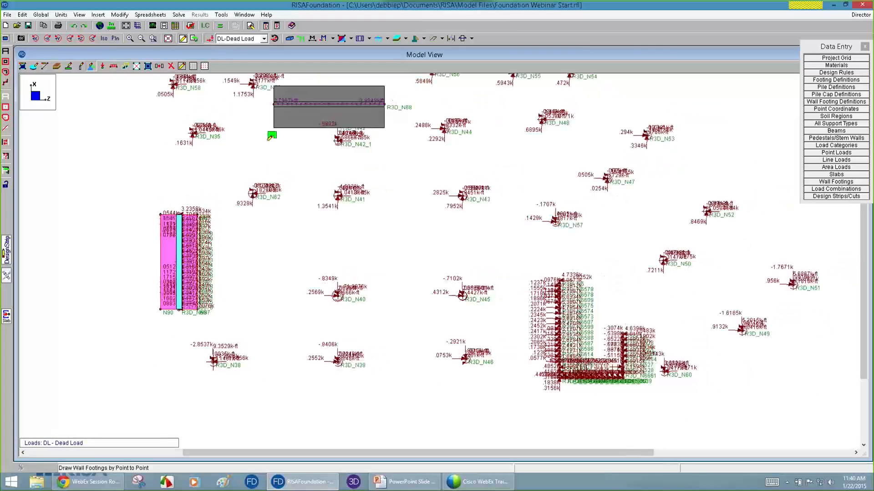
Render the model and examine the strip footing and the wall footing together in an isometric view.
left_click(291, 39)
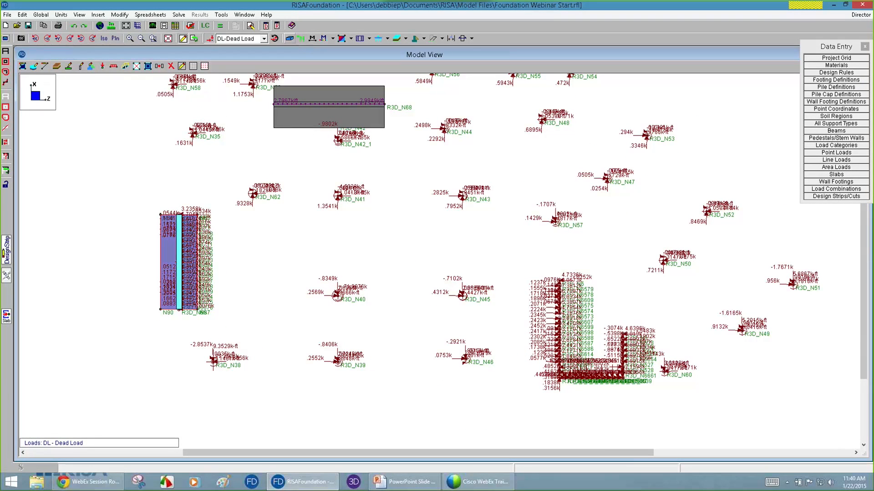
left_click(104, 38)
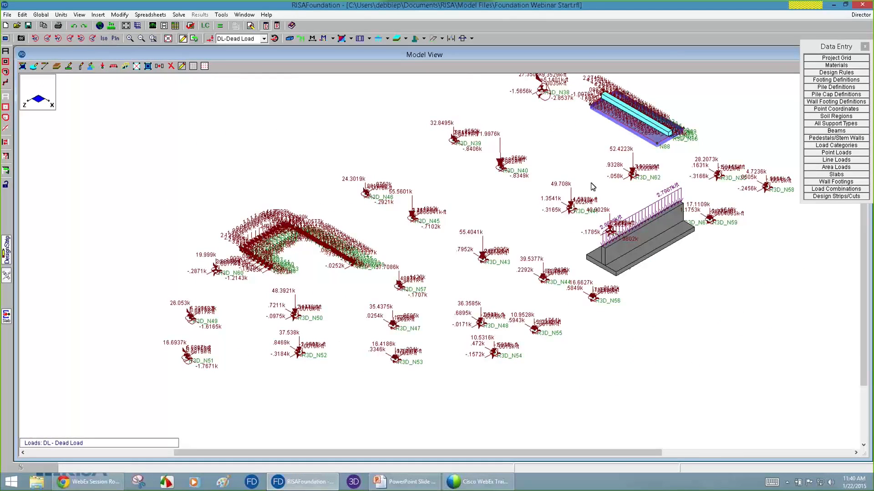
middle_click_drag(148, 296, 481, 184, "shift")
scroll(482, 184, "up", 2)
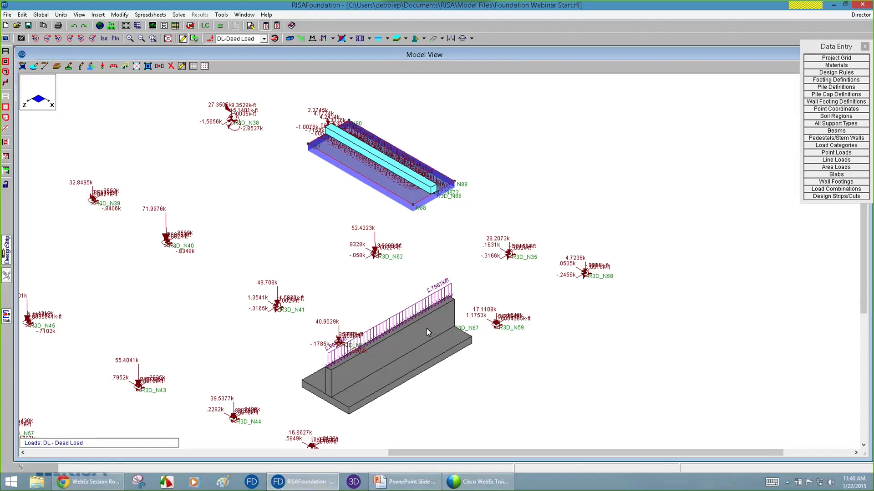
Return to plan view at the U-shaped group of wall nodes near R3D_N5 and R3D_N8 and hide the load display.
left_click(115, 39)
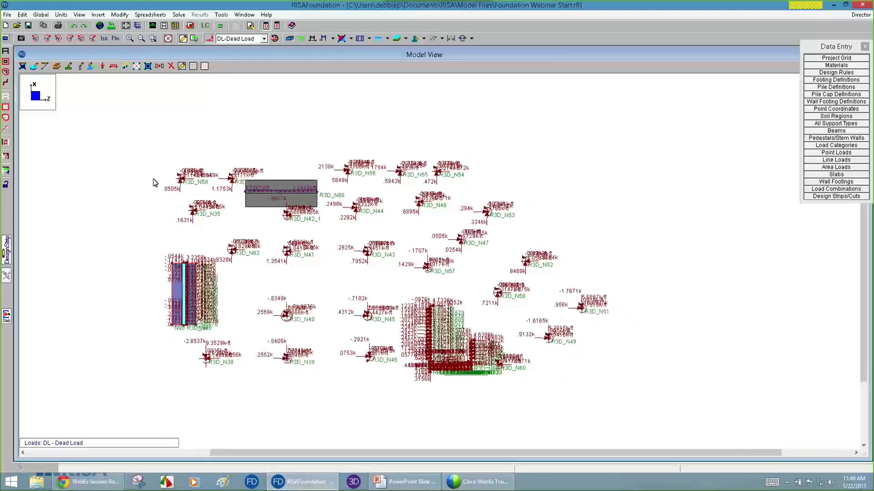
scroll(153, 182, "down", 1)
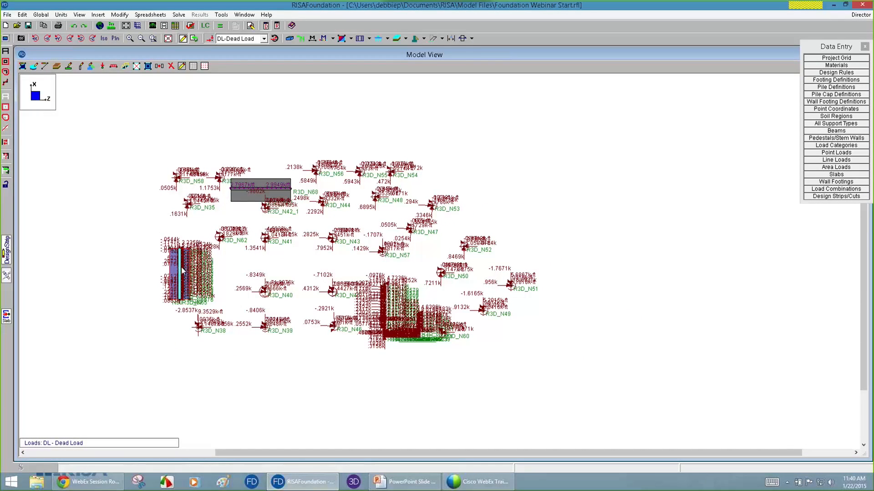
scroll(469, 374, "up", 4)
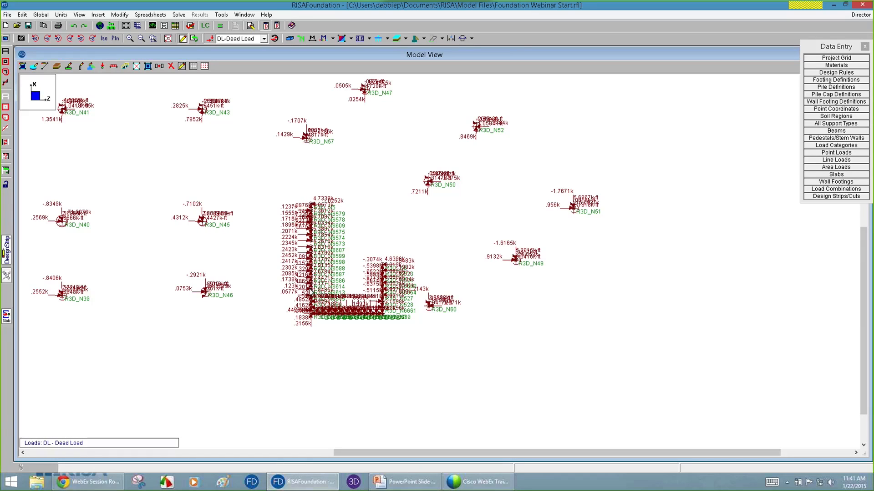
left_click(209, 38)
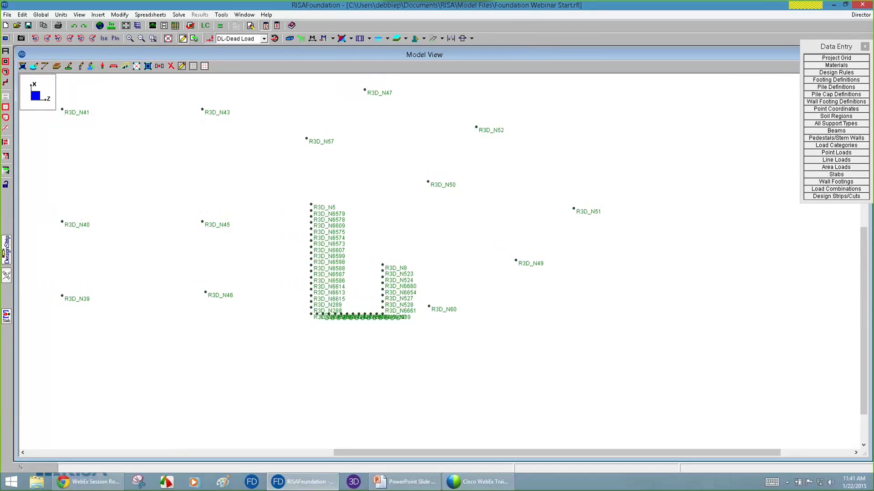
left_click(210, 38)
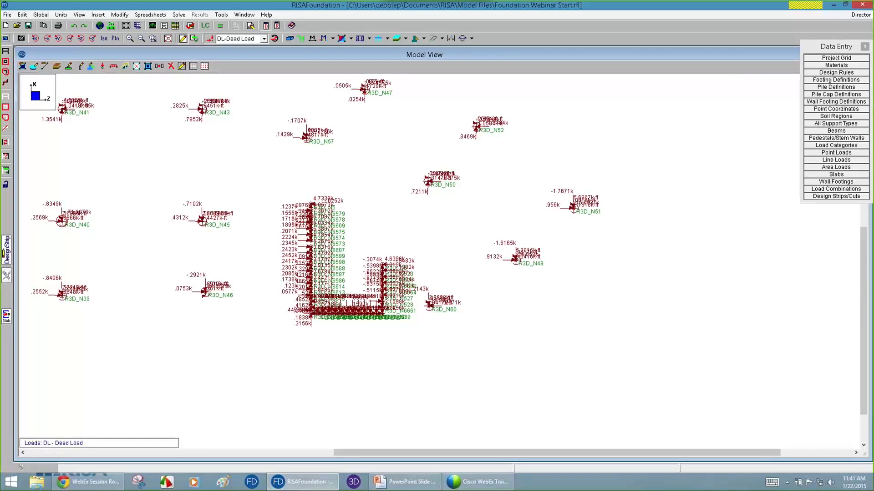
left_click(209, 38)
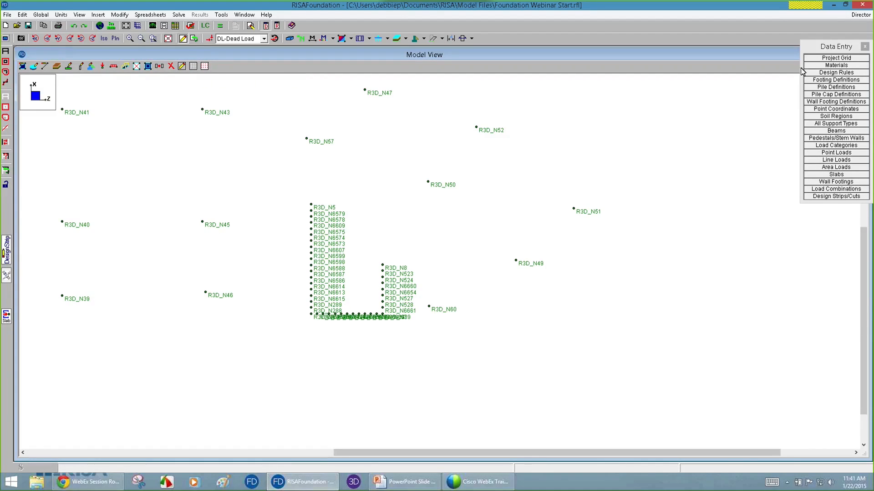
Set up a rectangular drawing grid that covers all the foundation nodes in the plan.
left_click(182, 66)
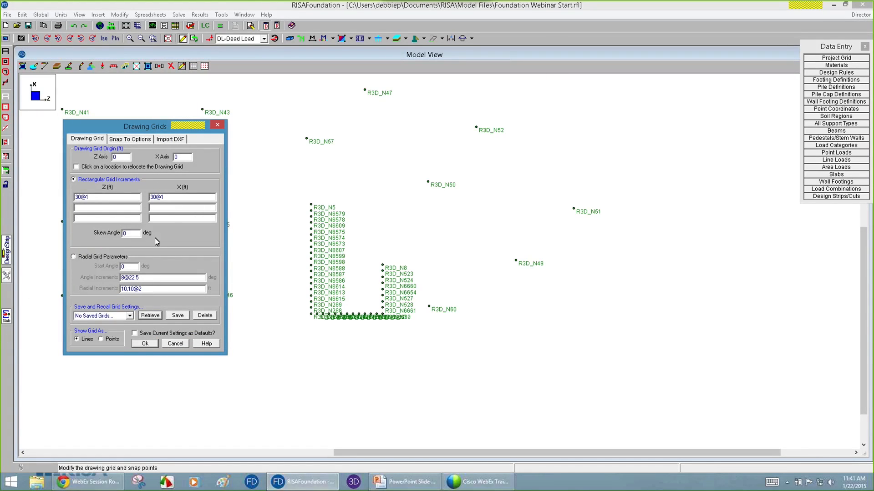
left_click_drag(93, 159, 67, 148)
key("Tab")
left_click(124, 159)
left_click_drag(67, 201, 47, 204)
left_click(144, 343)
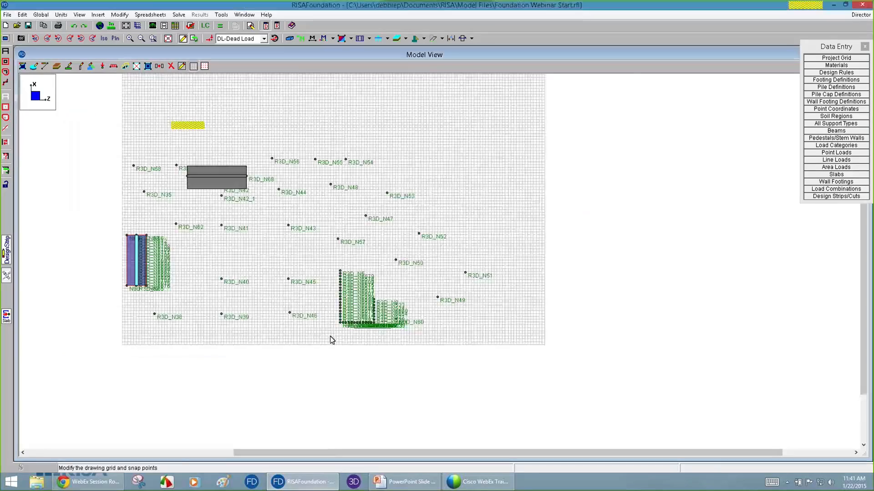
Start a new slab near the U-shaped wall nodes with material Conc4000NW and a thickness of 18 in.
scroll(335, 338, "up", 3)
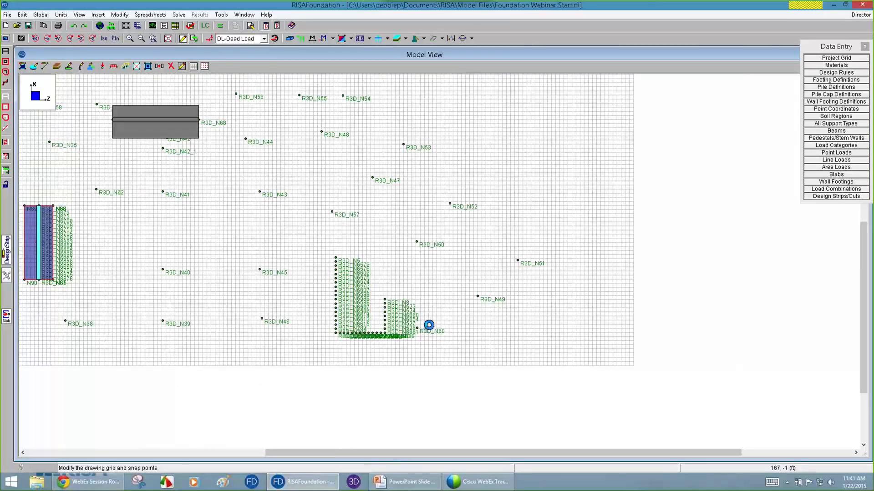
scroll(429, 323, "up", 2)
scroll(363, 262, "down", 2)
scroll(328, 247, "up", 1)
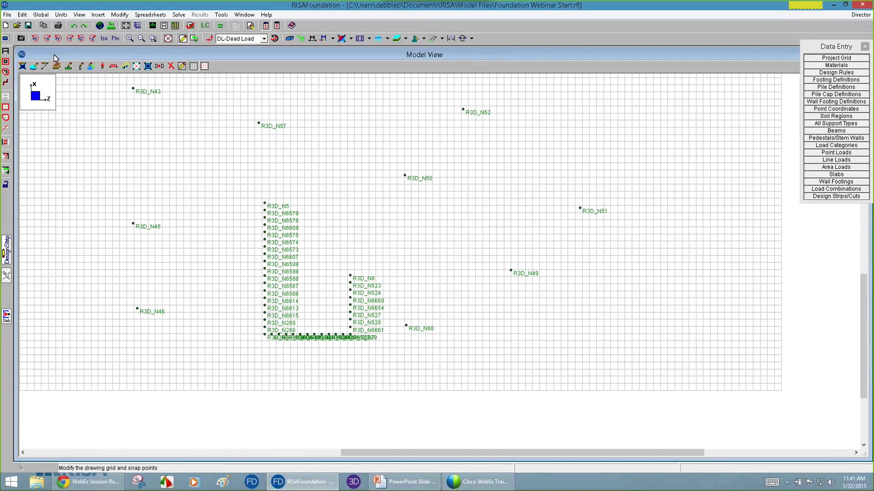
left_click(21, 67)
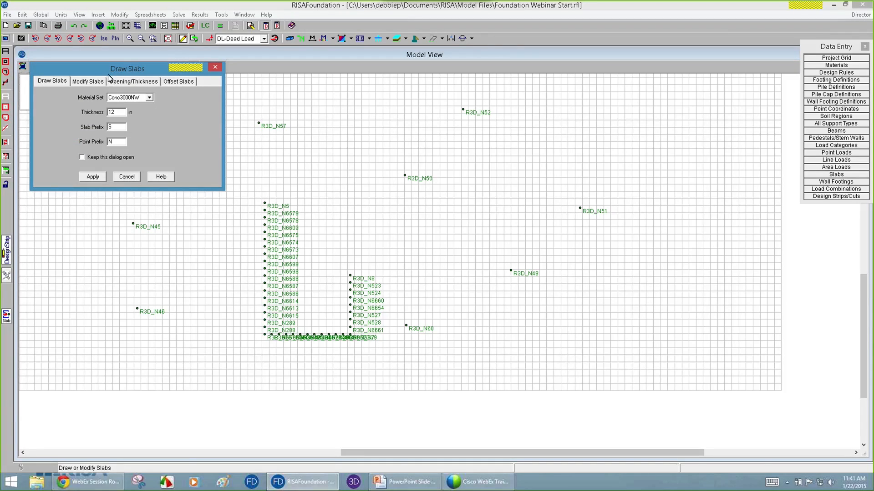
left_click(118, 126)
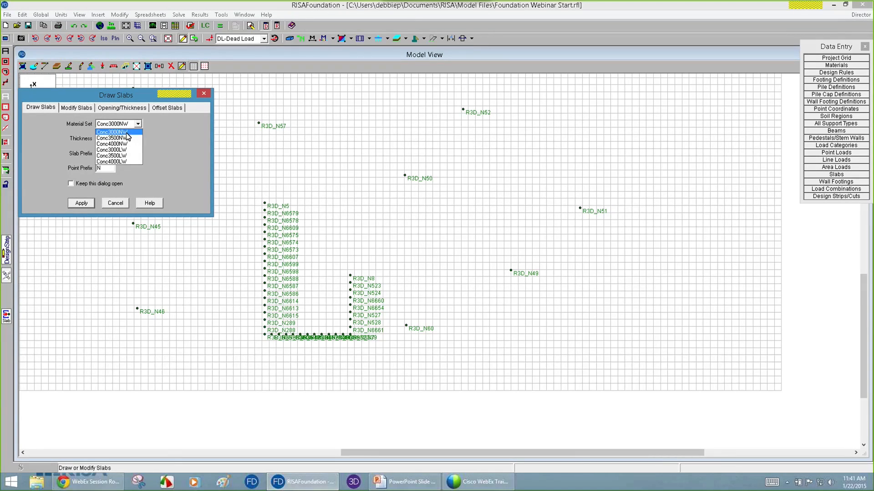
left_click(128, 145)
left_click(107, 139)
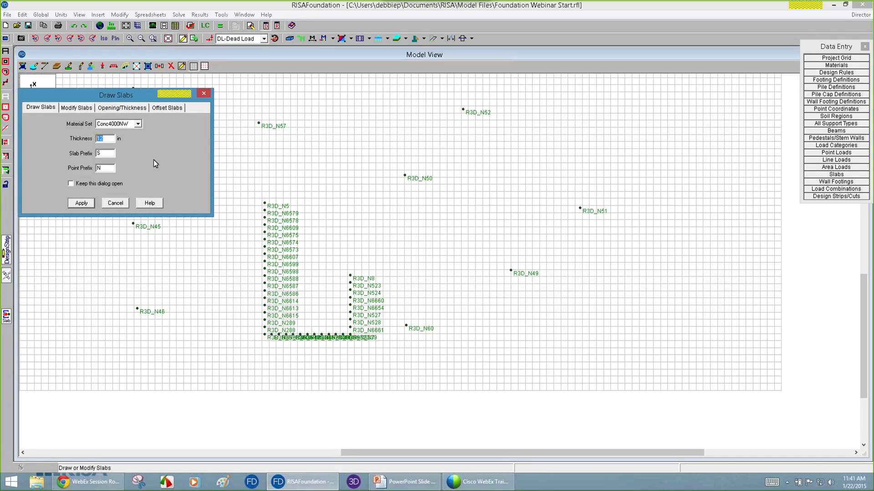
type("18")
left_click(81, 203)
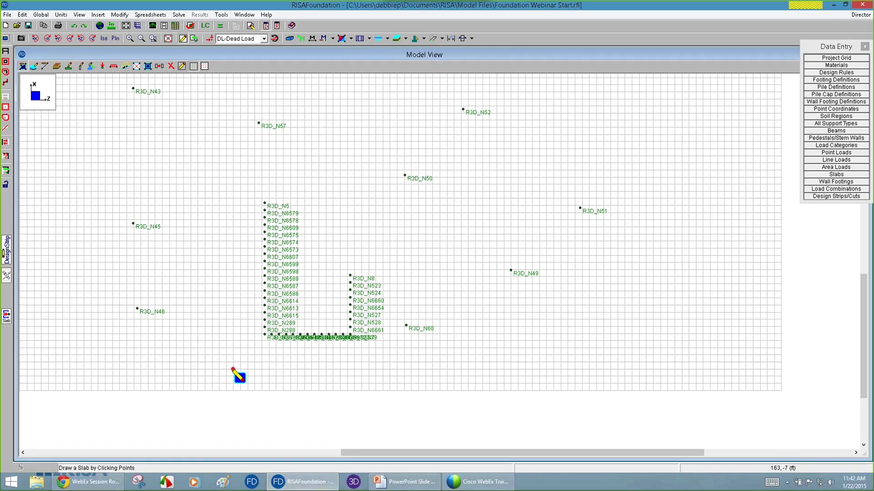
Draw an L-shaped slab on the grid enclosing the U-shaped wall nodes and R3D_N60, with its notch beyond node R3D_N8.
left_click(219, 376)
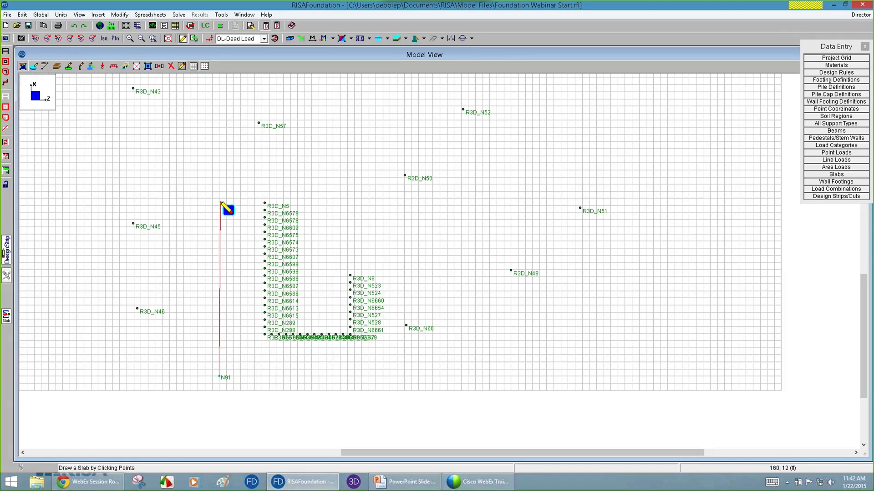
left_click(219, 170)
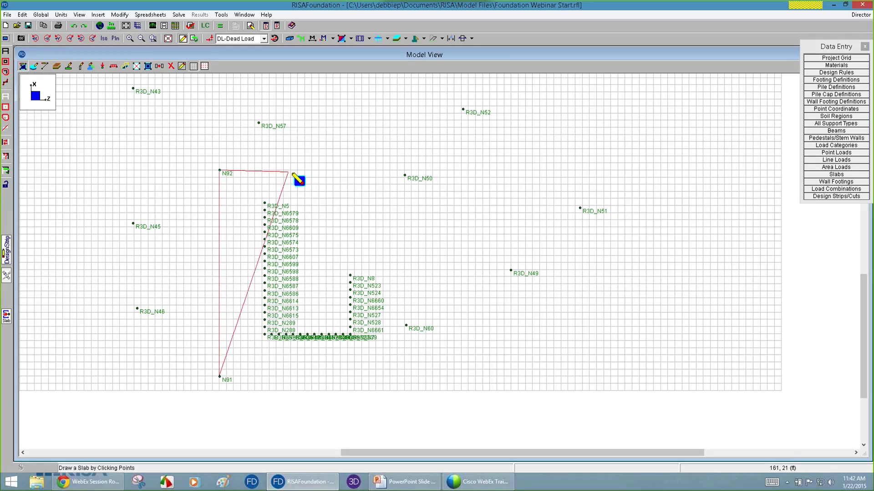
left_click(326, 170)
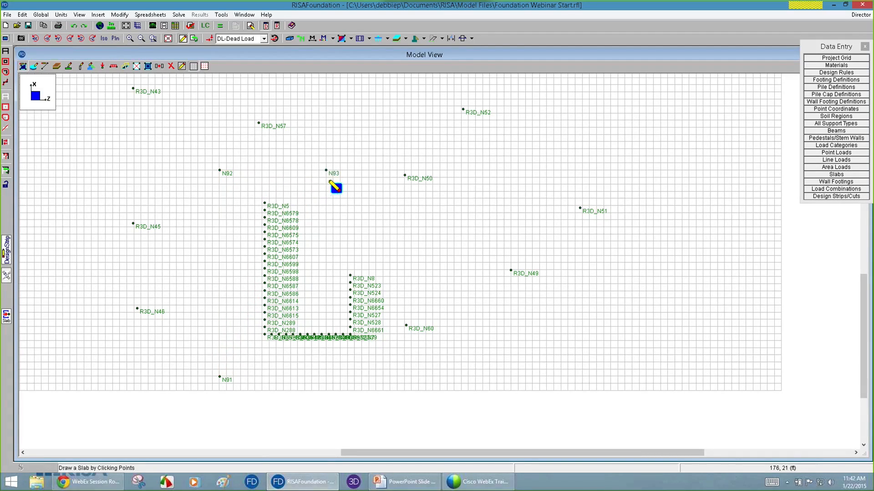
left_click(326, 241)
left_click(433, 241)
double_click(432, 377)
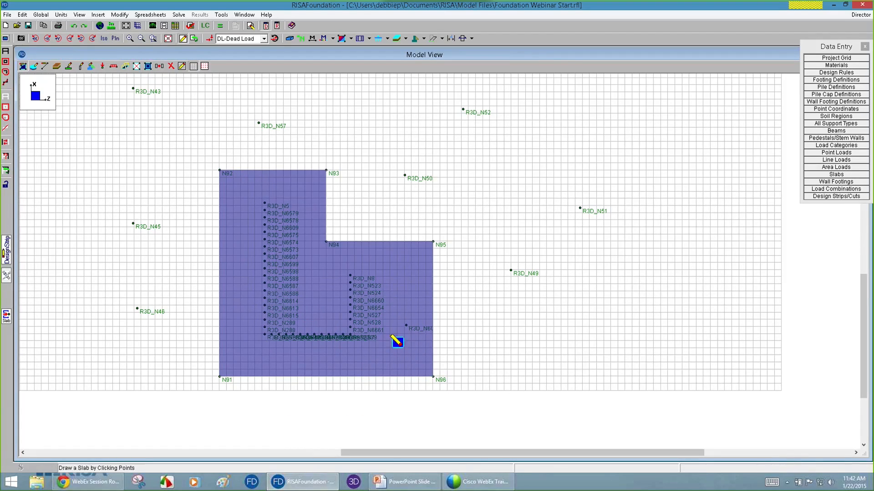
scroll(450, 321, "down", 1)
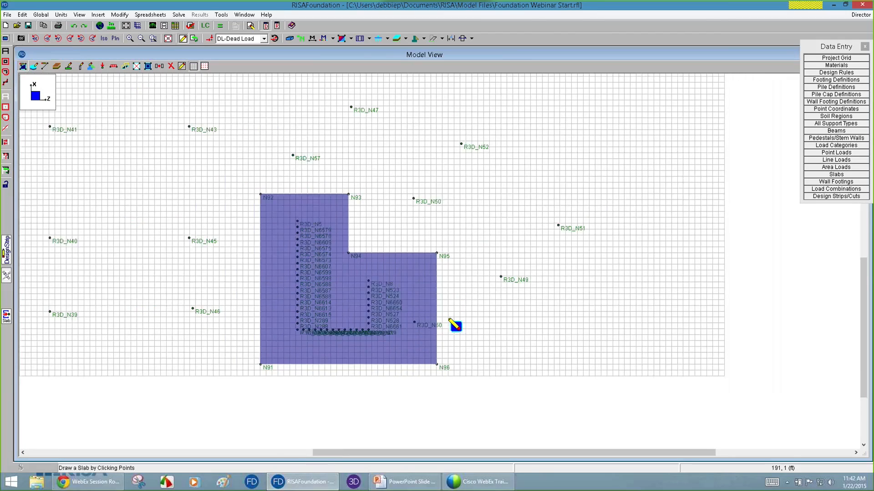
scroll(455, 326, "down", 2)
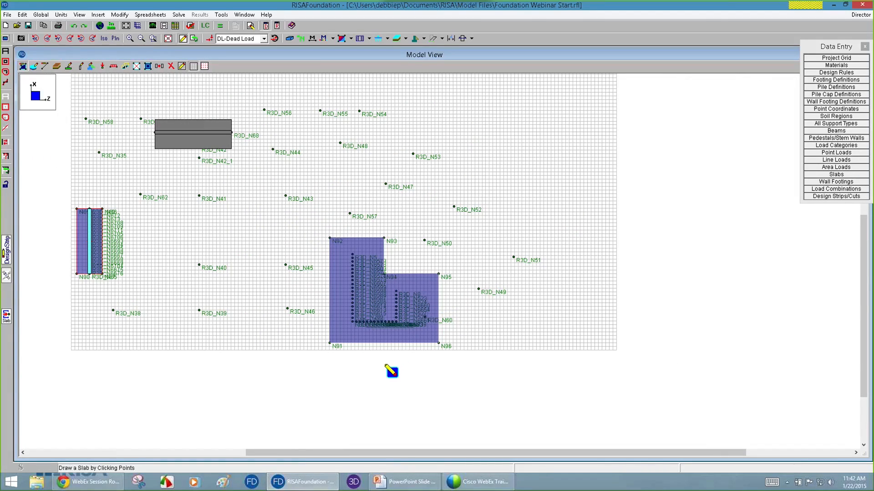
right_click(372, 388)
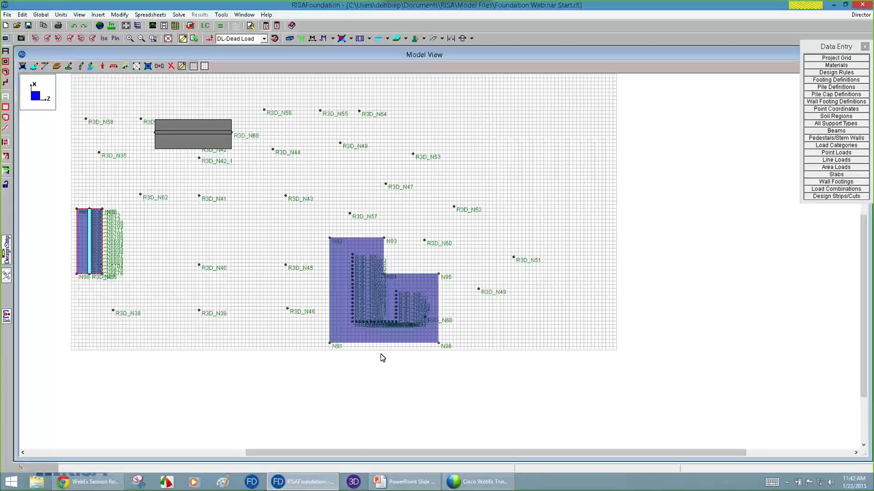
Hide the drawing grid around the L-shaped slab.
scroll(399, 290, "up", 2)
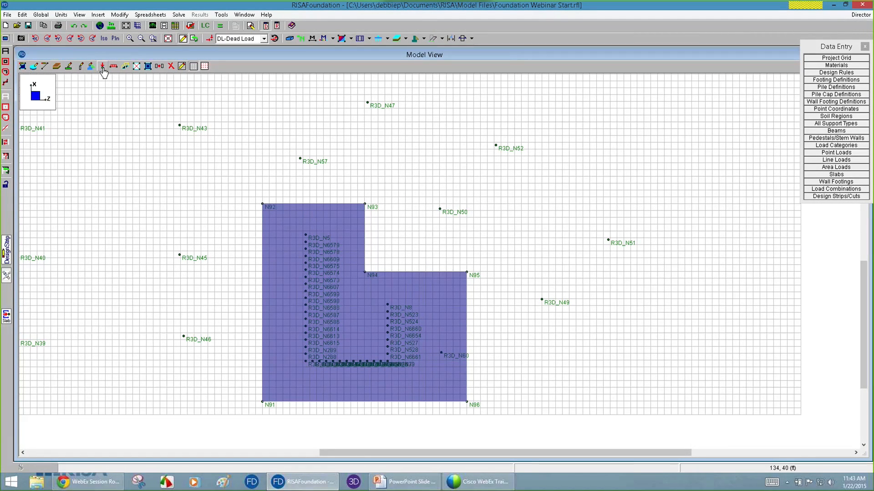
left_click(80, 68)
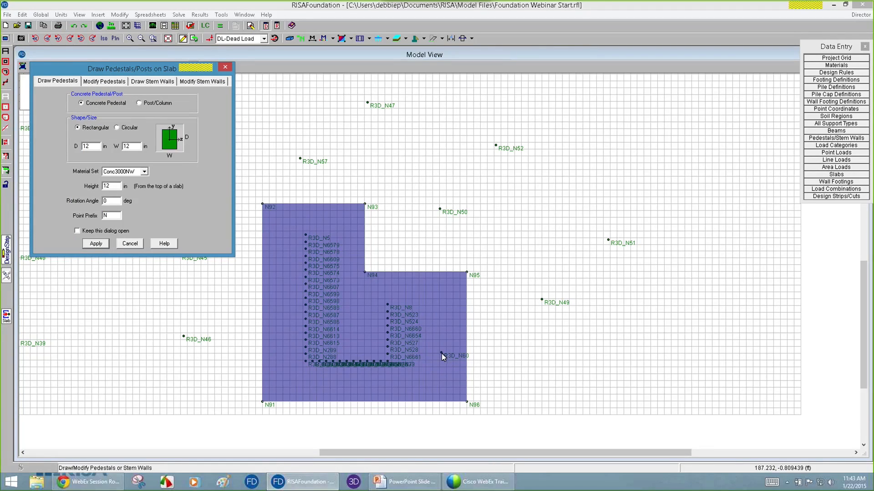
left_click(130, 244)
left_click(193, 66)
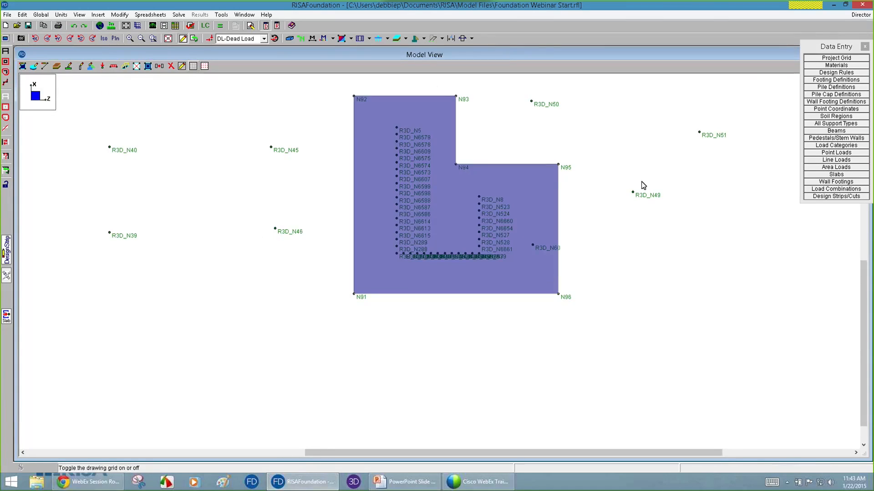
Define a rectangular concrete pedestal on the slab measuring 18 by 18 in.
scroll(274, 376, "down", 1)
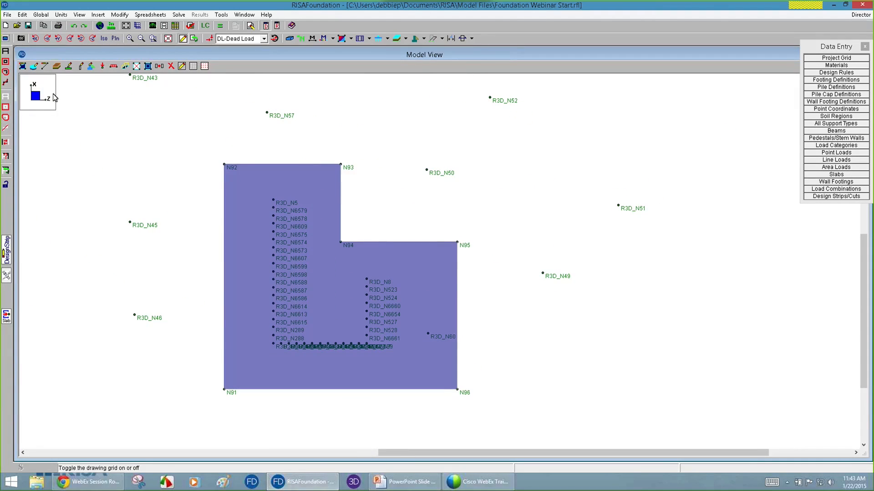
left_click(81, 66)
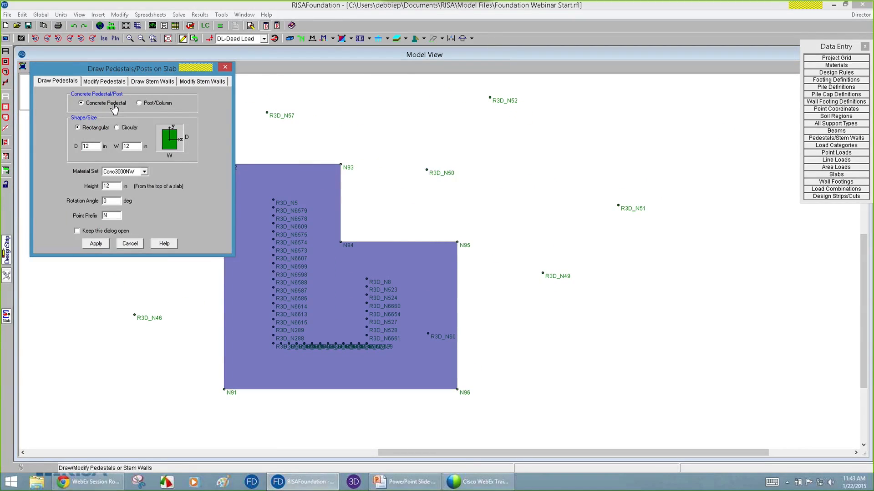
left_click(132, 129)
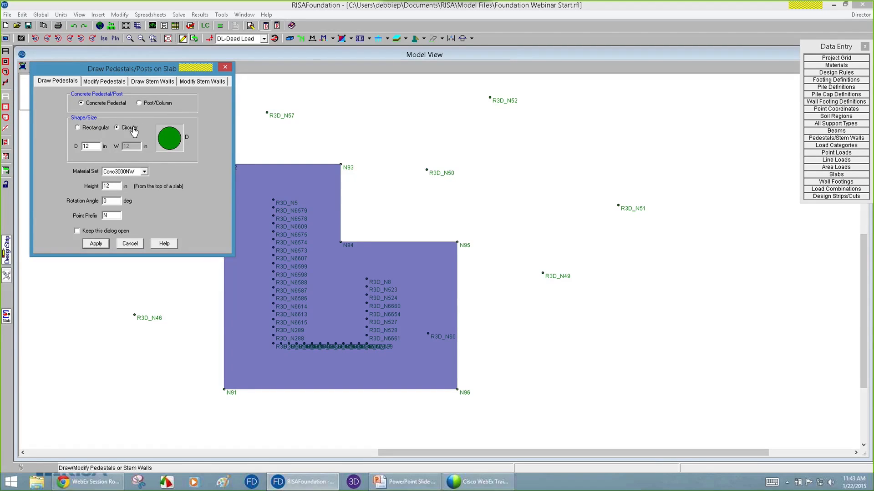
left_click(95, 131)
type("18")
key("Tab")
type("18")
Give the pedestal material Conc4000NW and a 12 in height, and place it at node R3D_N60.
left_click(123, 172)
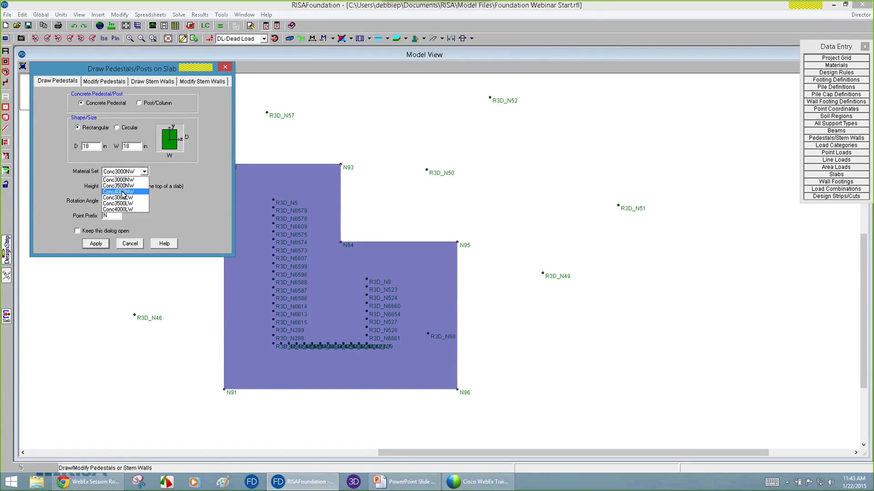
left_click(118, 191)
left_click(104, 186)
left_click(93, 244)
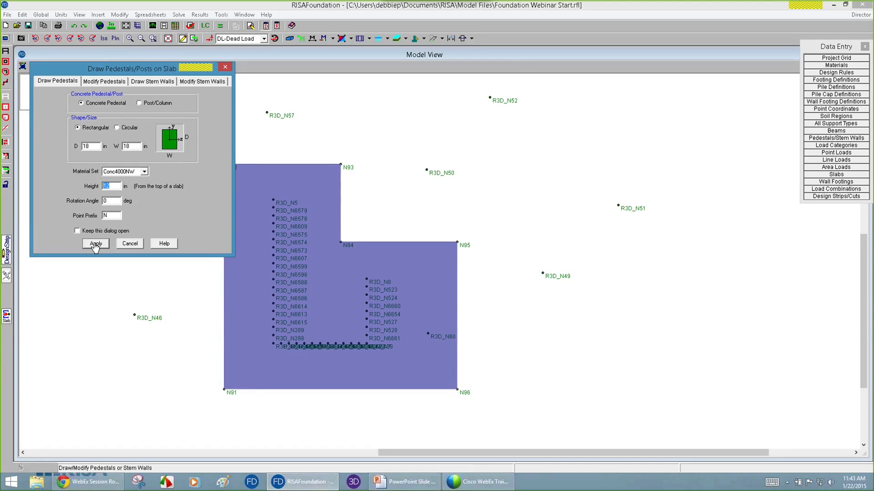
left_click(426, 333)
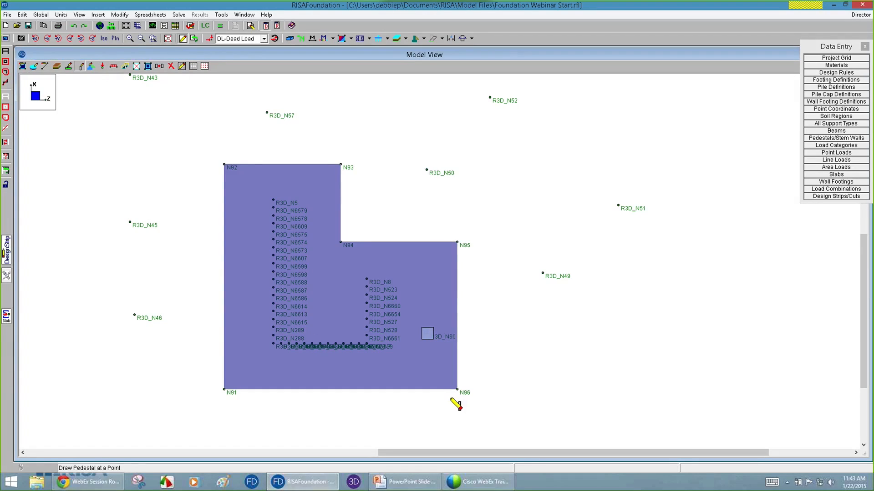
Draw 12 in wide, 12 in high stem walls along the U-shaped line of nodes from R3D_N5 around to R3D_N8.
left_click(80, 67)
left_click(155, 81)
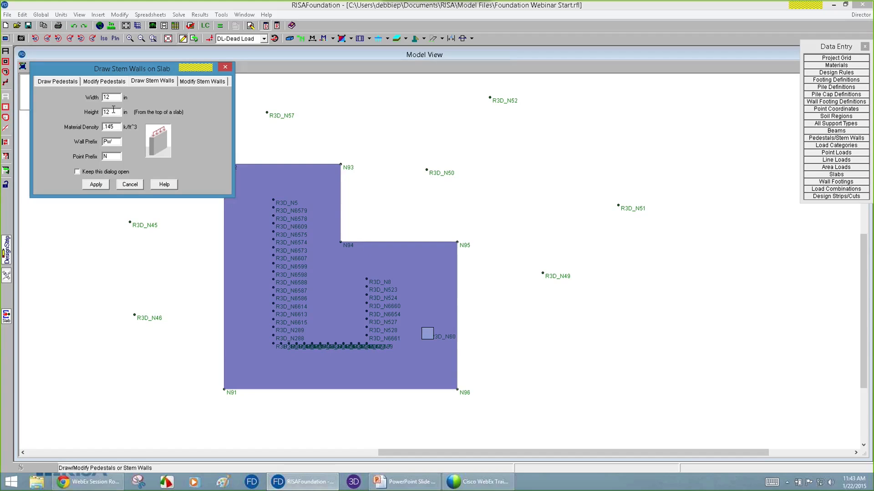
double_click(112, 97)
double_click(111, 112)
left_click(93, 186)
left_click(273, 201)
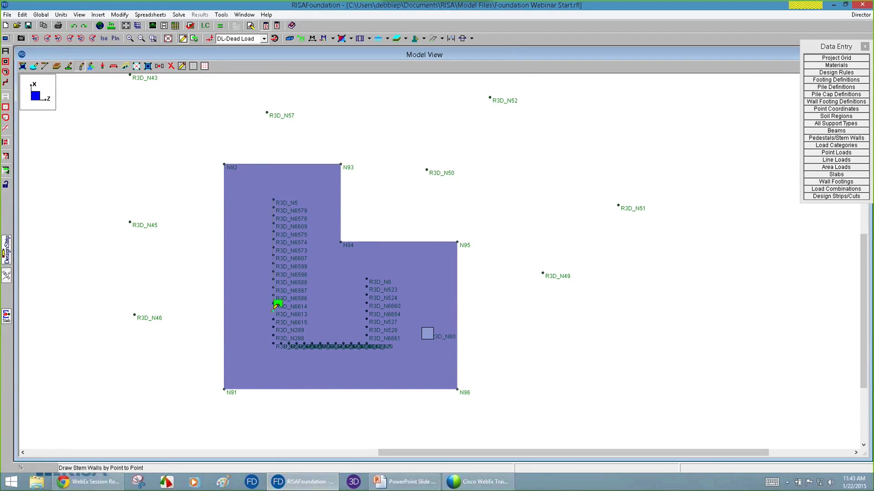
left_click(273, 343)
left_click(367, 344)
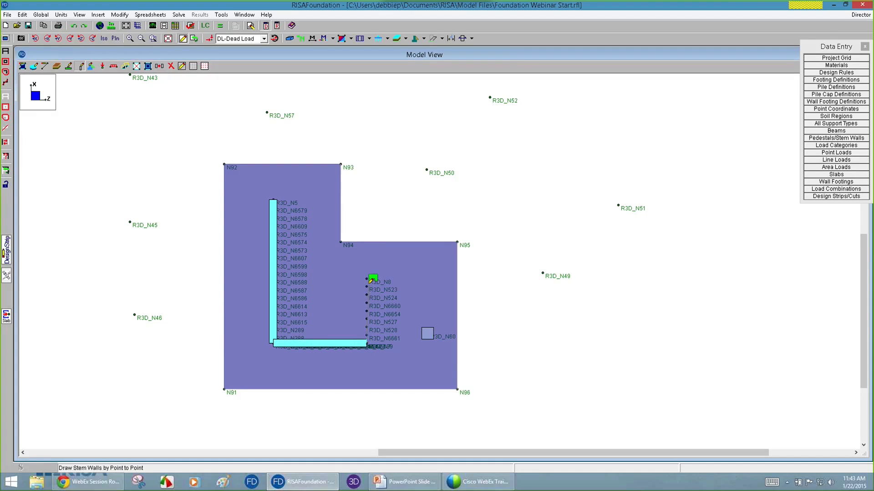
left_click(367, 279)
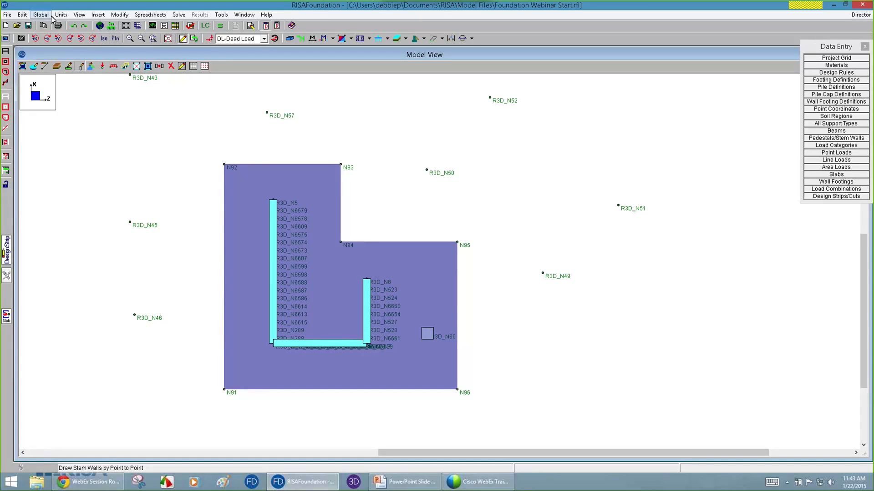
Switch to an isometric view, display the dead loads, and examine them on the slab's stem walls and pedestal.
left_click(103, 39)
scroll(75, 277, "up", 8)
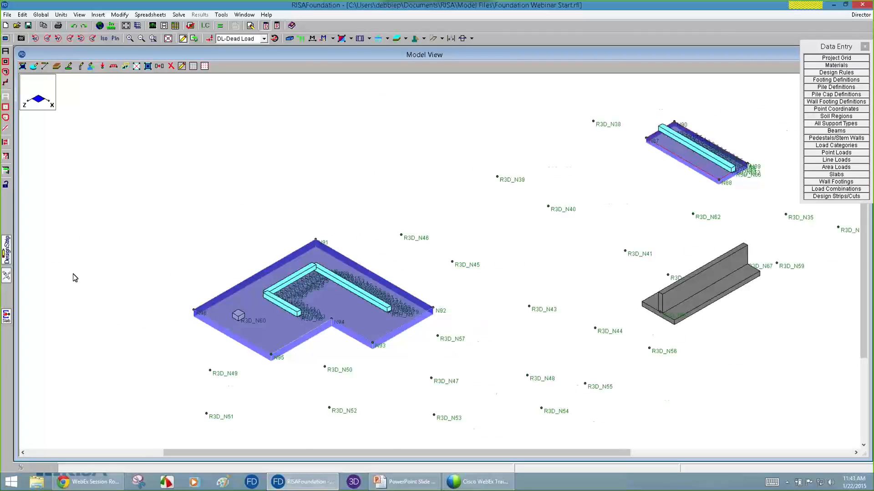
left_click(210, 38)
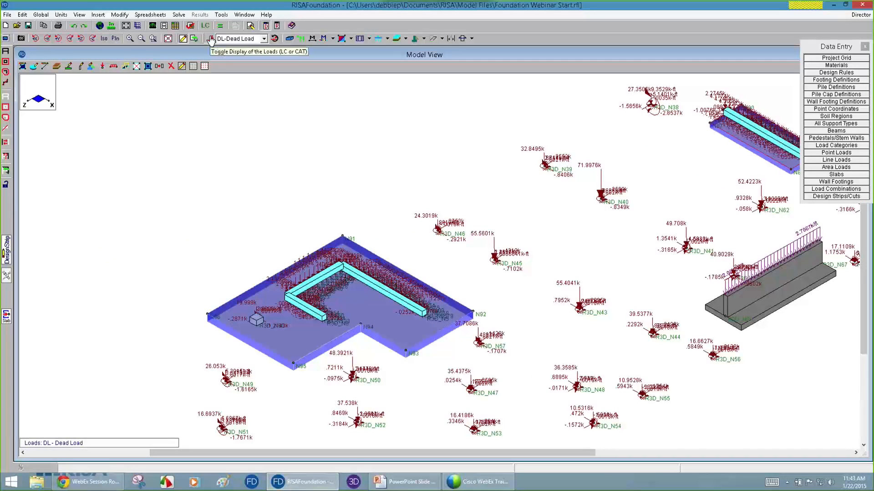
scroll(267, 348, "up", 4)
scroll(277, 290, "down", 1)
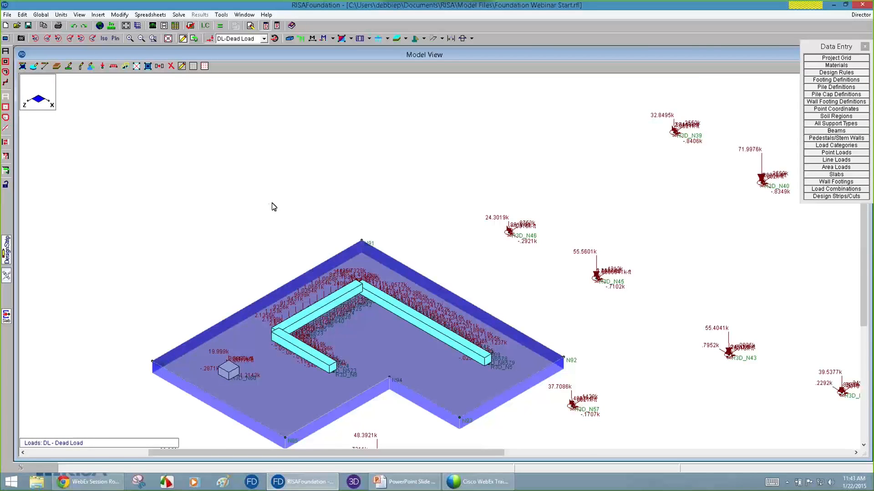
scroll(272, 203, "down", 2)
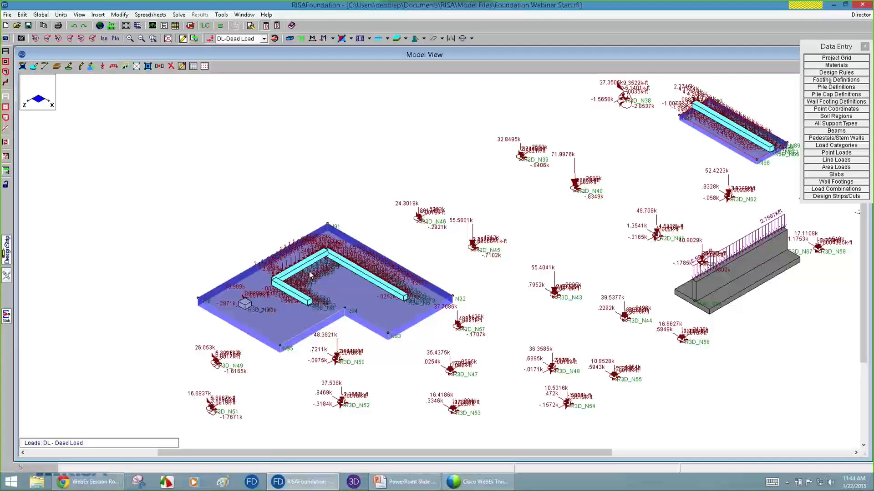
scroll(226, 332, "down", 1)
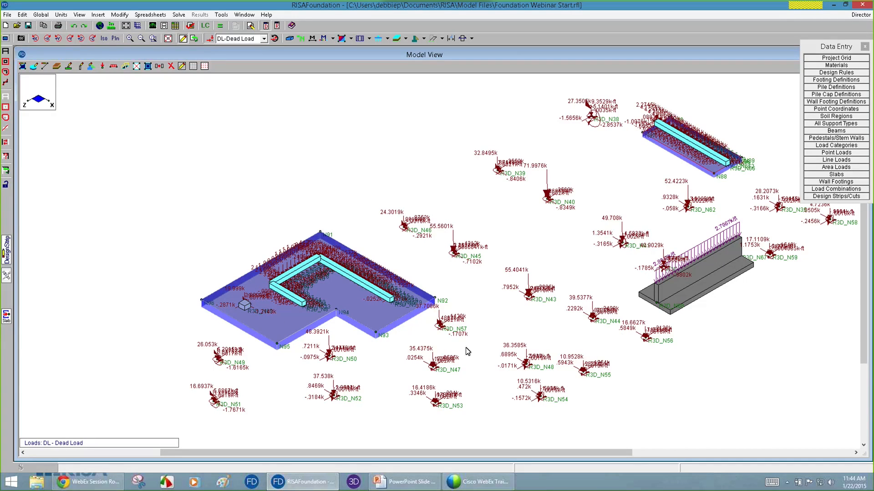
In plan view, assign Footing 1 to nodes R3D_N58, N59, N35, N62, N41, N42_1, N38, N39 and N40.
left_click(115, 38)
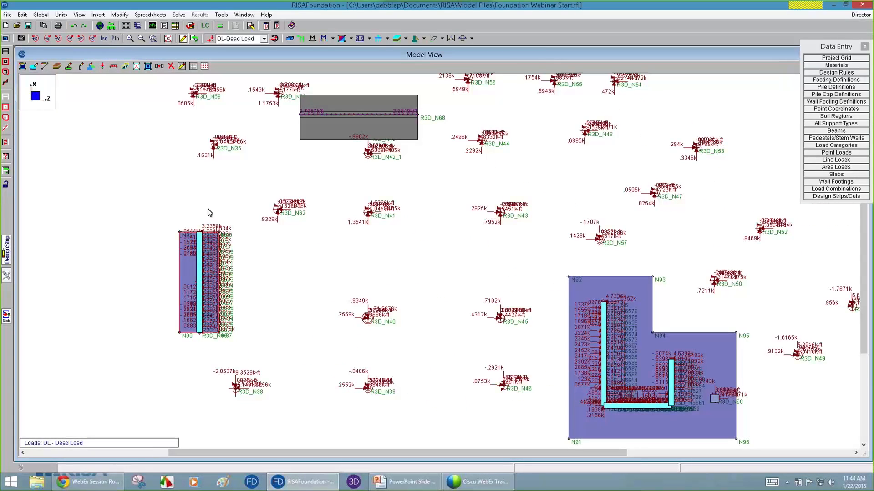
scroll(255, 203, "down", 3)
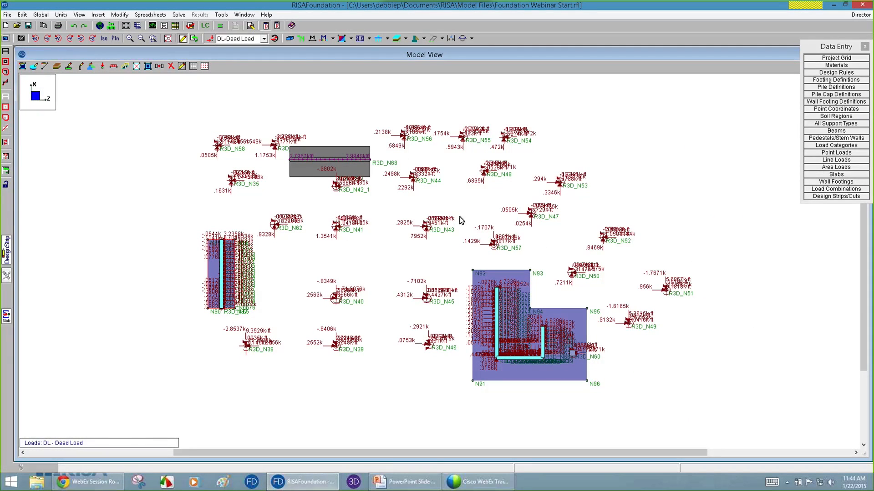
left_click(68, 67)
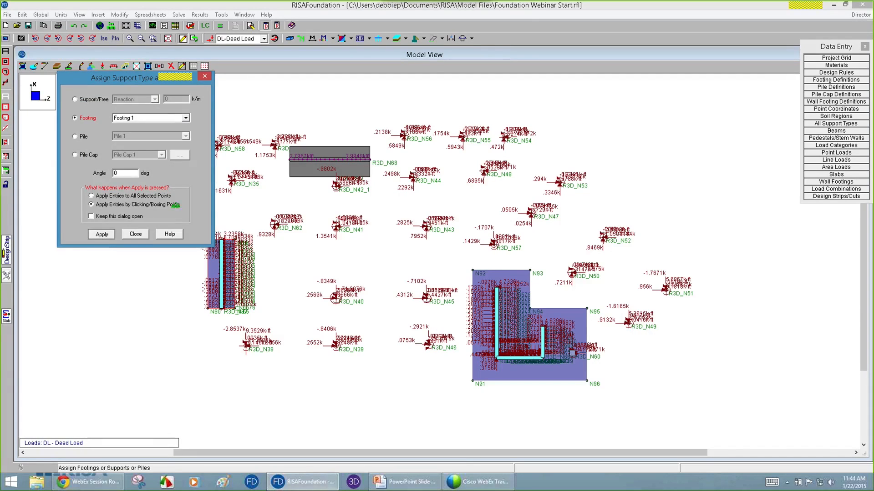
left_click(101, 234)
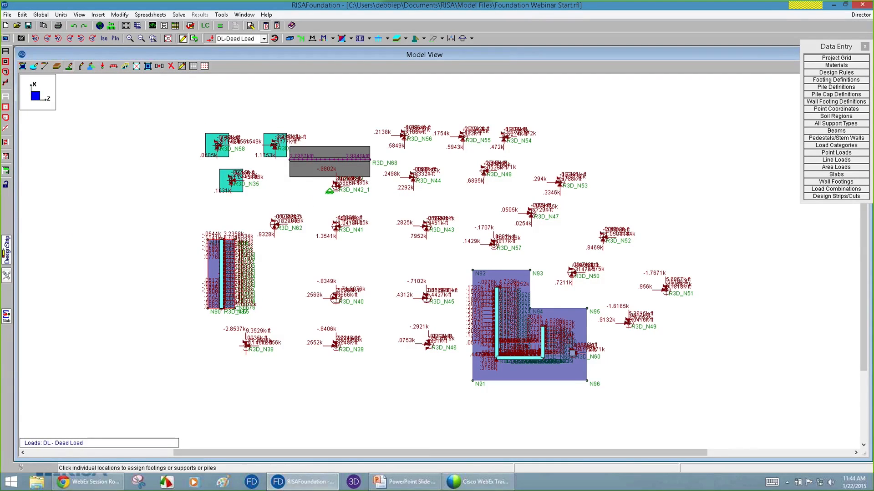
left_click(274, 224)
left_click(336, 225)
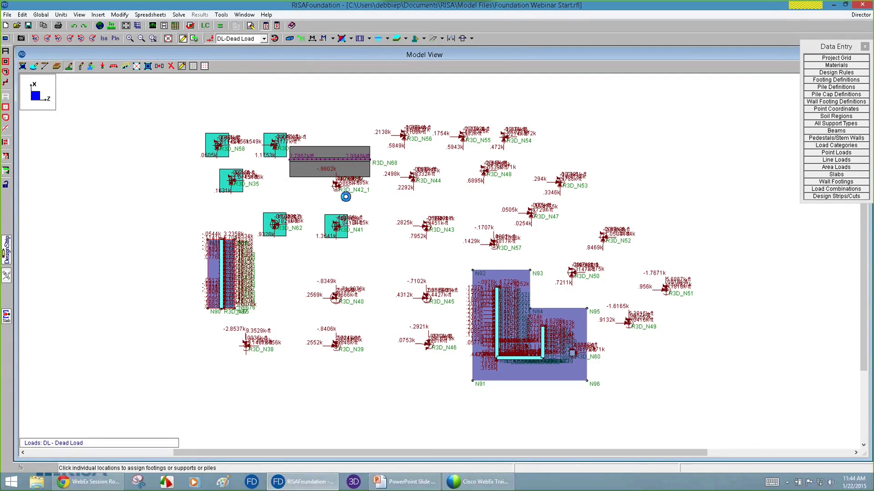
left_click(336, 185)
left_click(244, 345)
Assign Footing 1 to nodes R3D_N56, N44, N43, N45, N46, N55, N54, N48, N53, N47 and N57.
left_click_drag(449, 373, 387, 112)
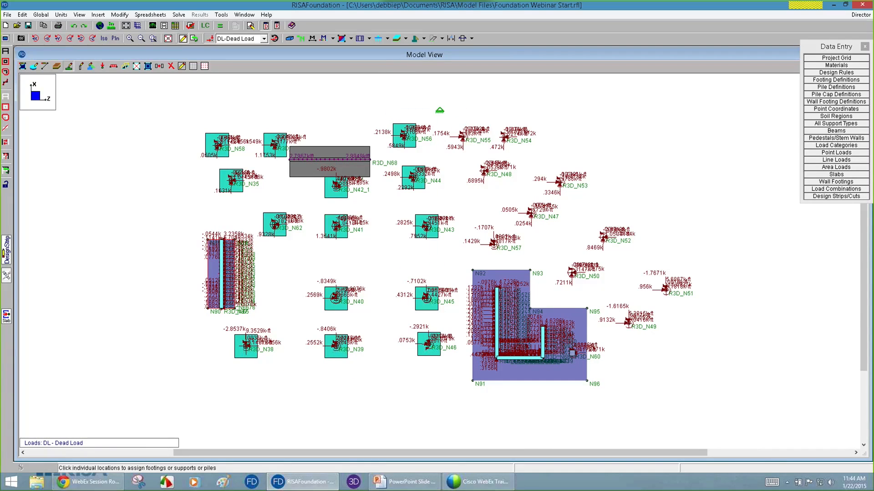
left_click_drag(444, 118, 581, 202)
left_click(531, 211)
left_click(491, 242)
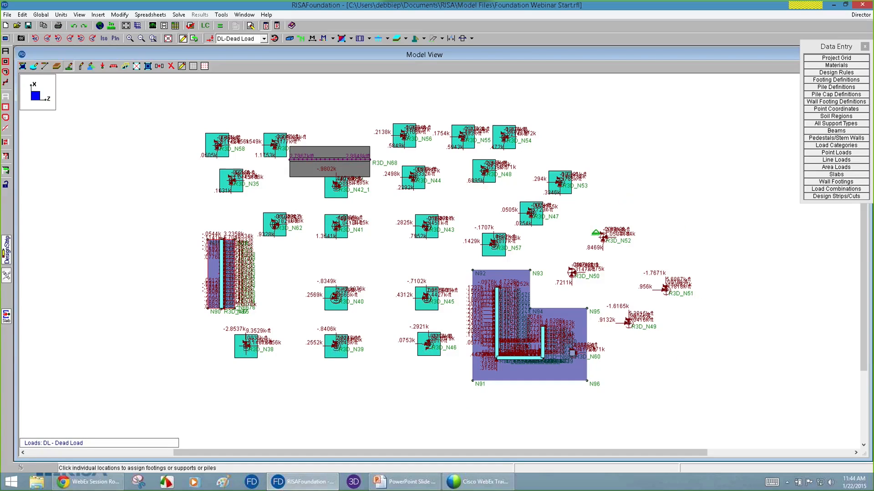
right_click(526, 212)
left_click(592, 228)
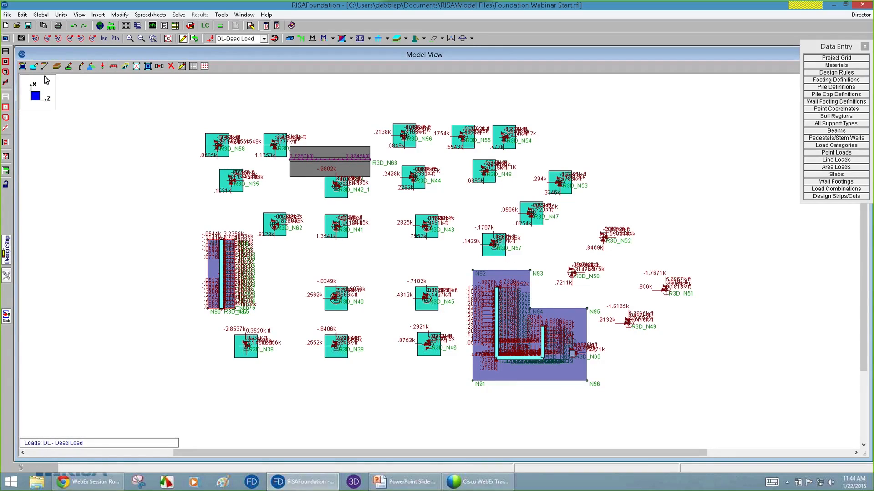
Open the pile definitions and examine the shape, diameter, embedment and shear capacity of Pile 1.
left_click(832, 87)
left_click_drag(259, 185, 173, 117)
left_click(119, 125)
left_click(120, 133)
left_click(151, 124)
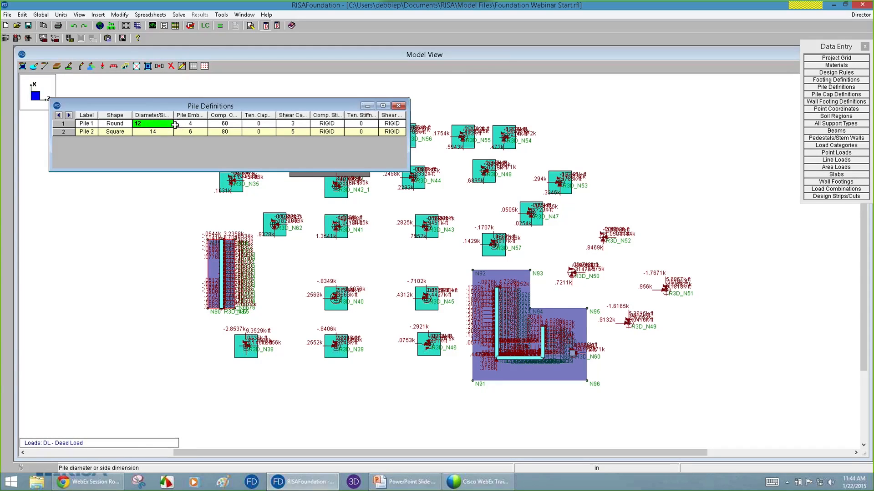
left_click_drag(409, 140, 503, 141)
left_click_drag(207, 115, 332, 112)
left_click(218, 125)
left_click(248, 123)
left_click(350, 124)
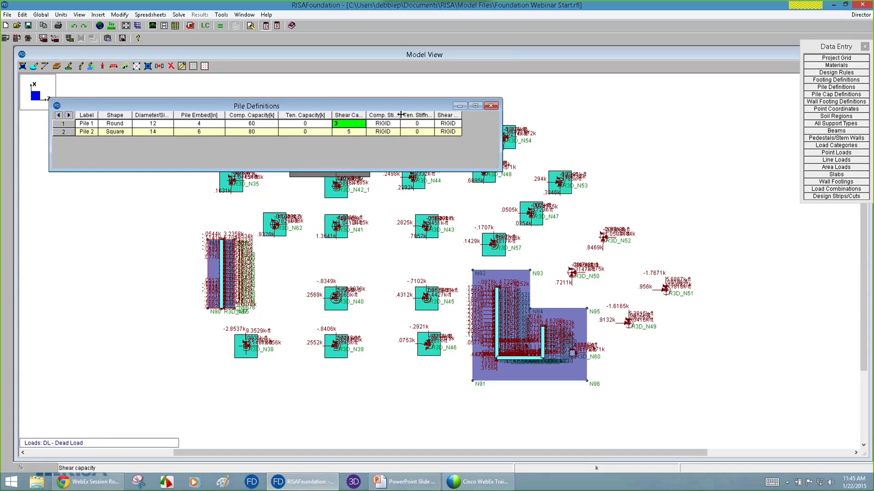
Examine Pile 1's compressive and tensile capacities and its stiffness settings, and close the pile definitions.
left_click_drag(401, 115, 413, 115)
left_click(246, 123)
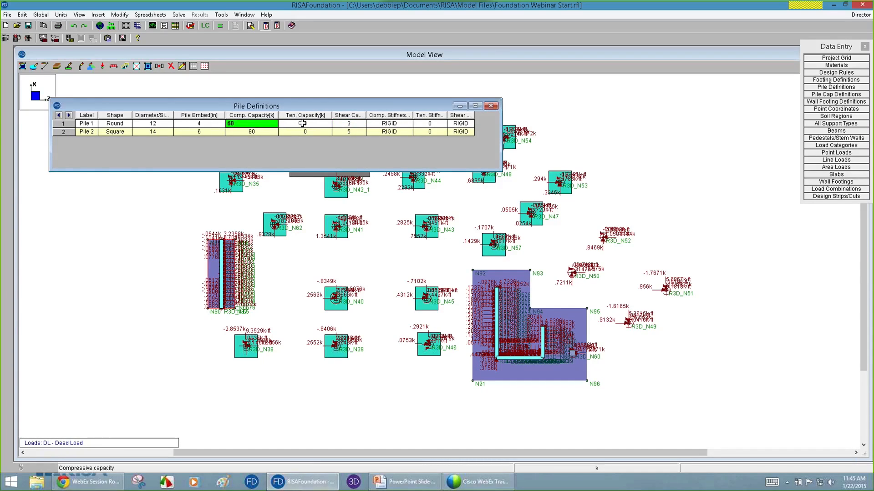
left_click(302, 124)
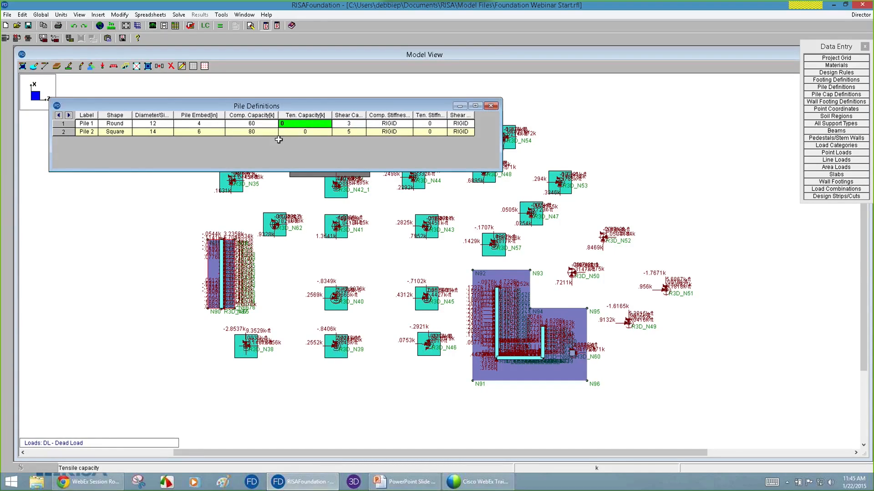
left_click(394, 124)
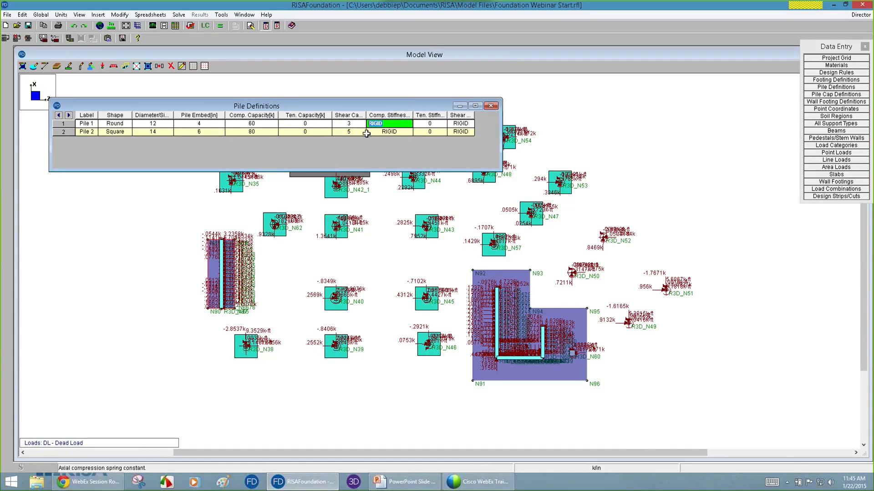
left_click(439, 123)
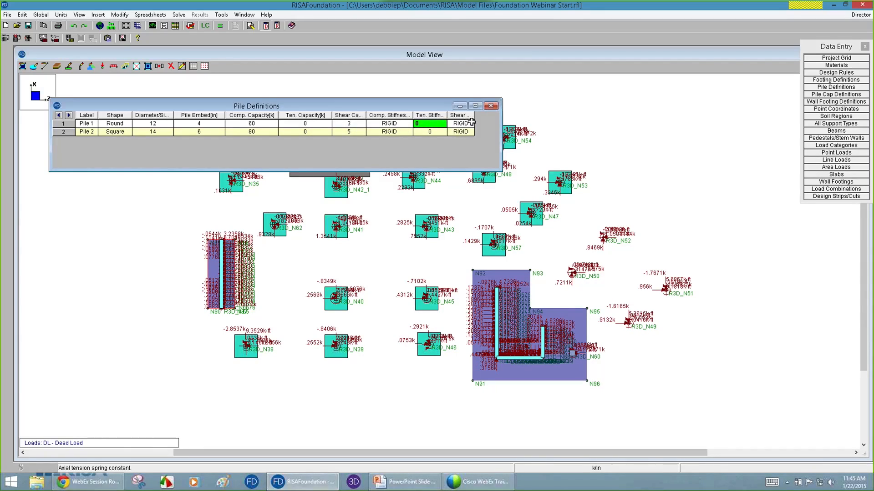
left_click_drag(473, 115, 489, 116)
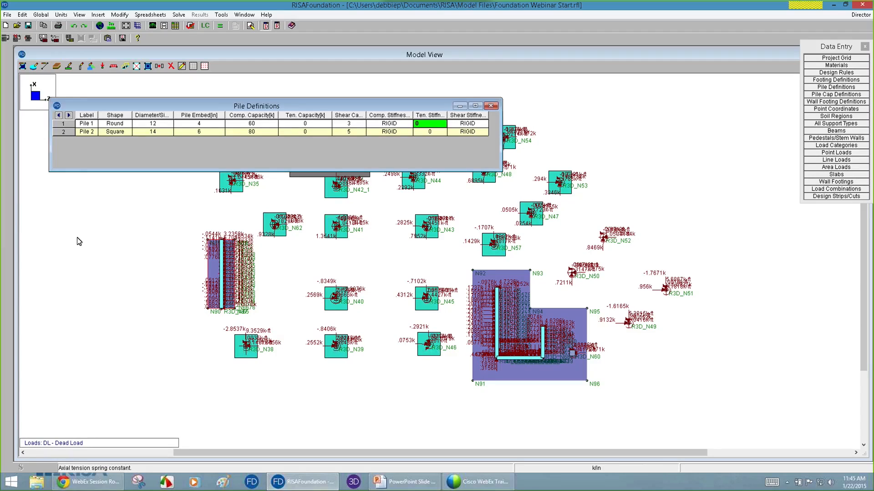
left_click(90, 241)
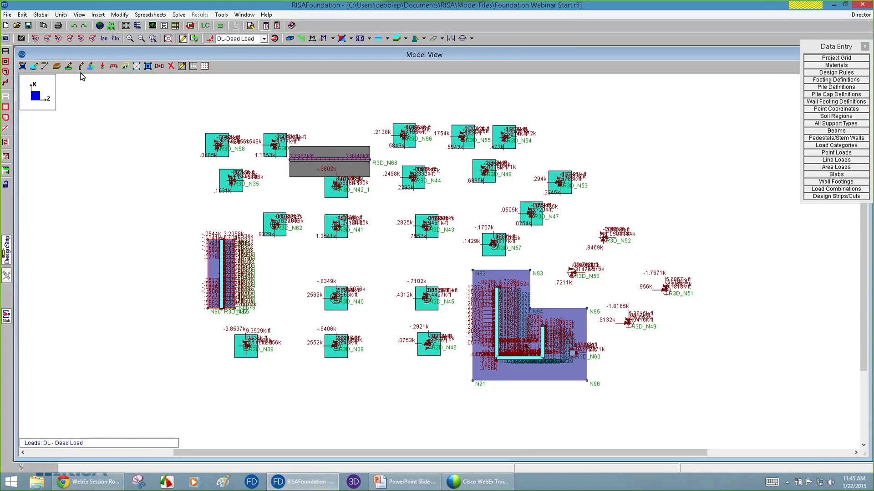
Display the drawing grid and place a row of three Pile 1 piles along the slab edge between N92 and N93.
left_click(69, 66)
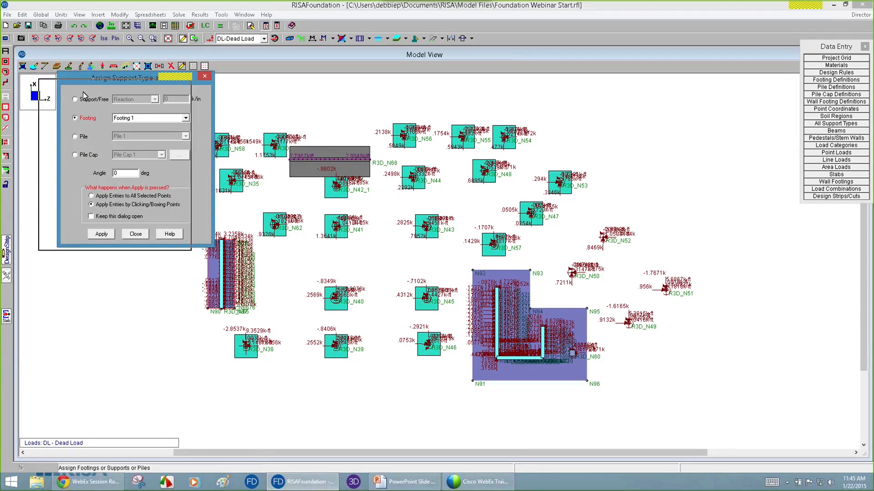
left_click_drag(67, 77, 46, 83)
left_click(62, 143)
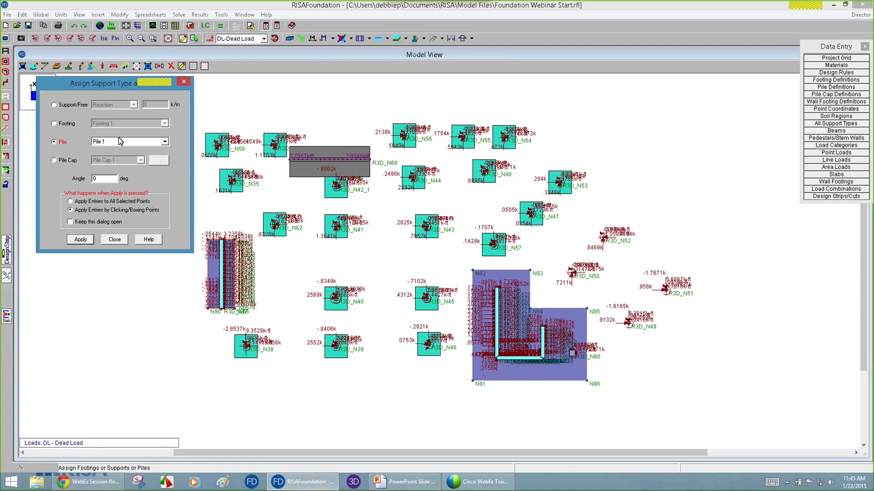
left_click(81, 240)
scroll(531, 294, "up", 4)
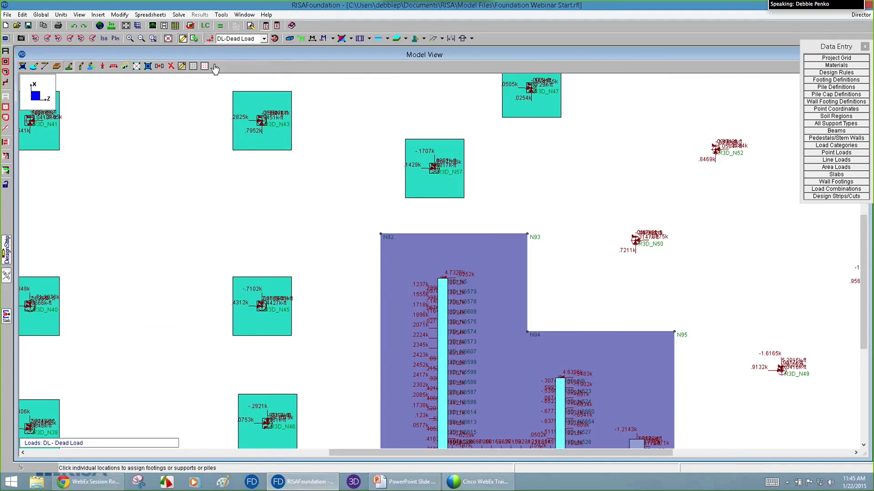
left_click(194, 66)
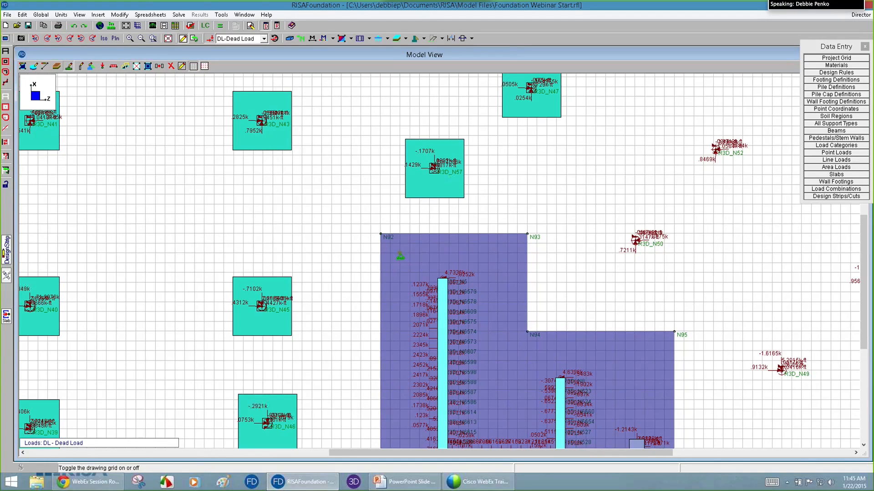
left_click(399, 253)
left_click(448, 253)
left_click(497, 253)
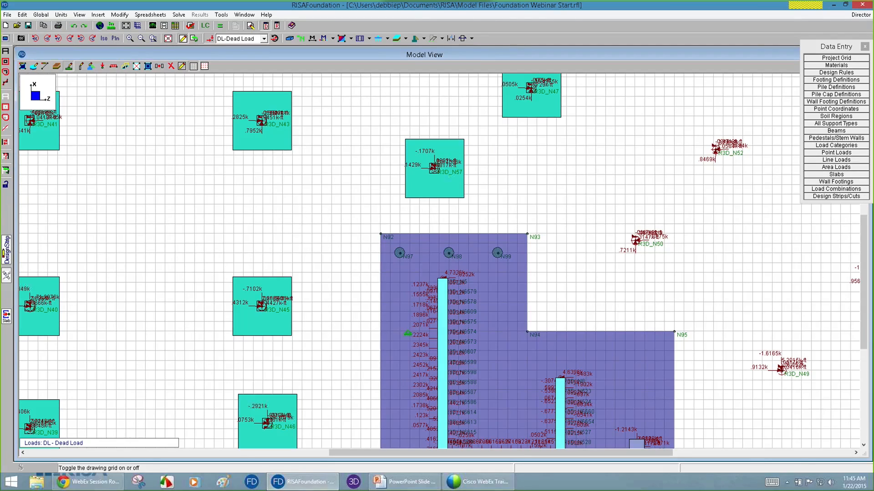
Place a second row of three Pile 1 piles across the slab level with node N94, with the load display hidden.
left_click(399, 331)
left_click(211, 43)
scroll(371, 88, "down", 4)
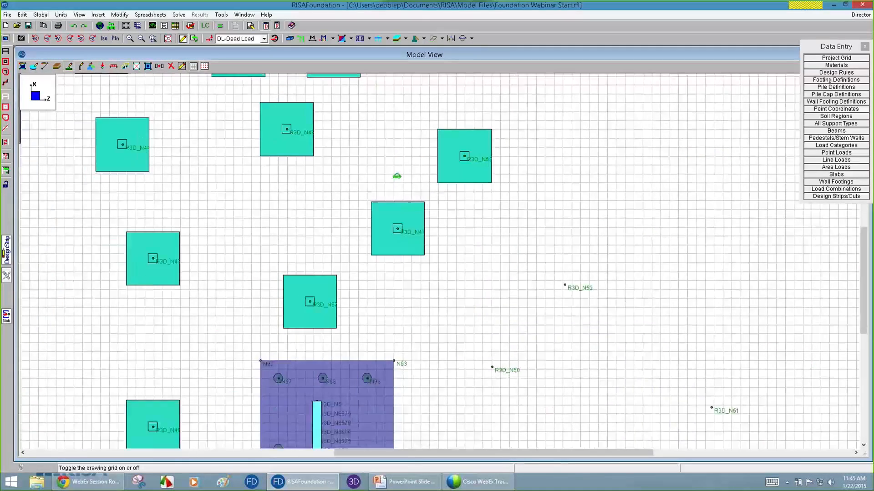
scroll(397, 391, "up", 3)
left_click(284, 272)
left_click(336, 272)
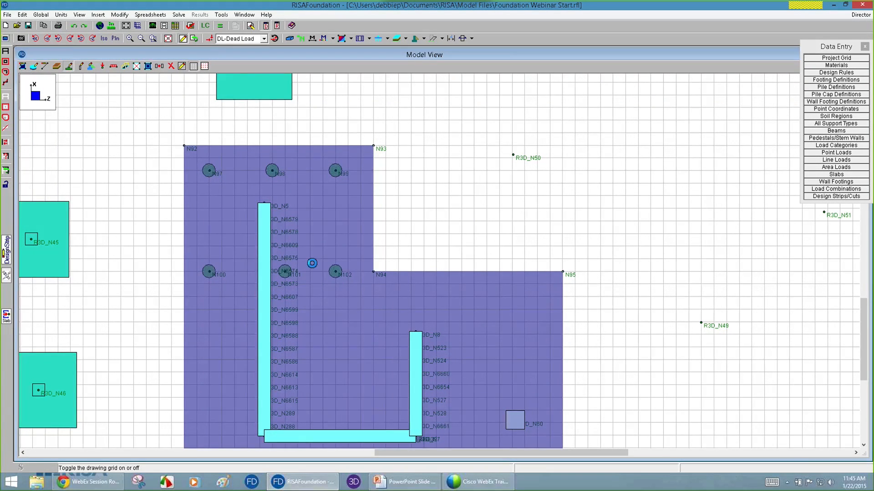
Place a row of four Pile 1 piles across the slab's middle and three more around its N95 corner above the pedestal.
scroll(314, 272, "down", 2)
left_click(254, 326)
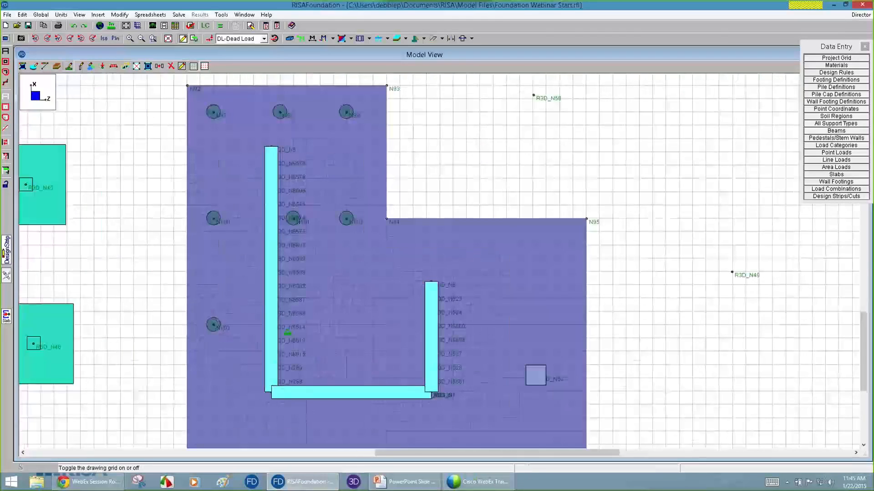
scroll(298, 326, "up", 2)
left_click(293, 327)
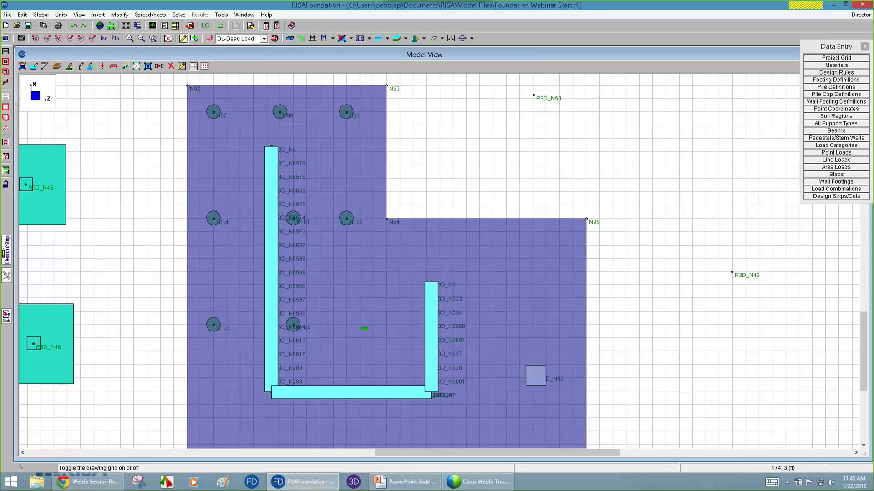
left_click(372, 326)
left_click(479, 325)
left_click(479, 249)
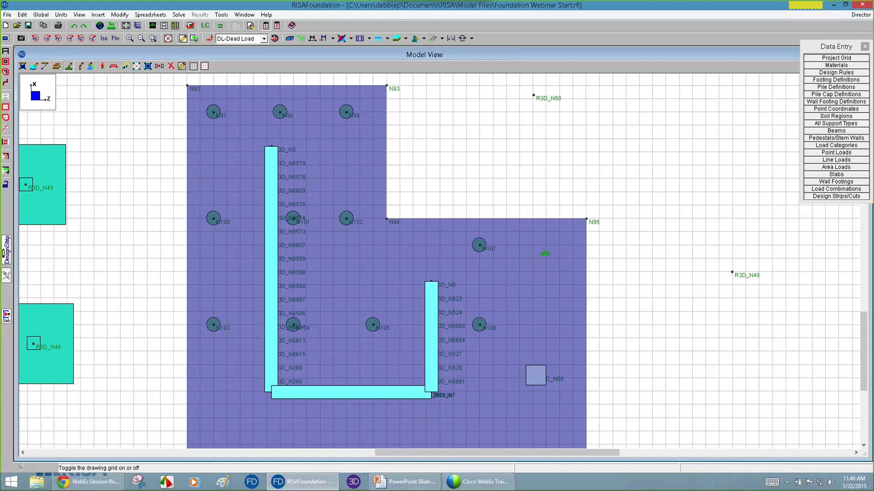
left_click(546, 246)
left_click(546, 326)
Place a row of five Pile 1 piles along the slab edge between N96 and N91.
scroll(545, 329, "down", 2)
scroll(551, 413, "up", 4)
left_click(541, 405)
scroll(548, 394, "down", 2)
left_click(486, 407)
left_click(392, 404)
left_click(322, 406)
left_click(254, 405)
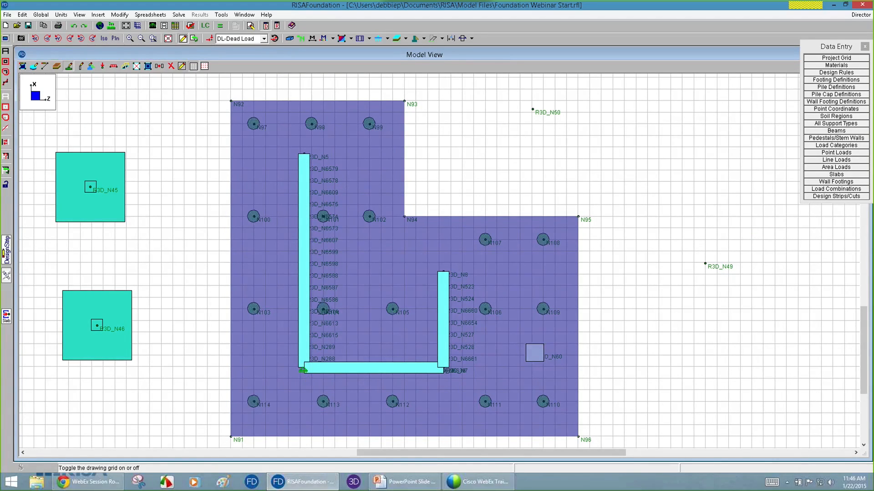
Hide the drawing grid and examine the piles beneath the slab in an isometric view.
scroll(276, 261, "down", 3)
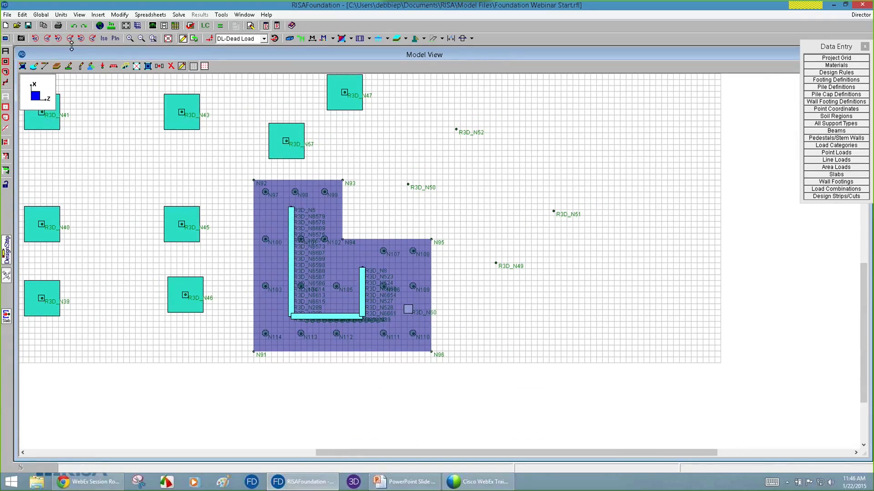
left_click(104, 38)
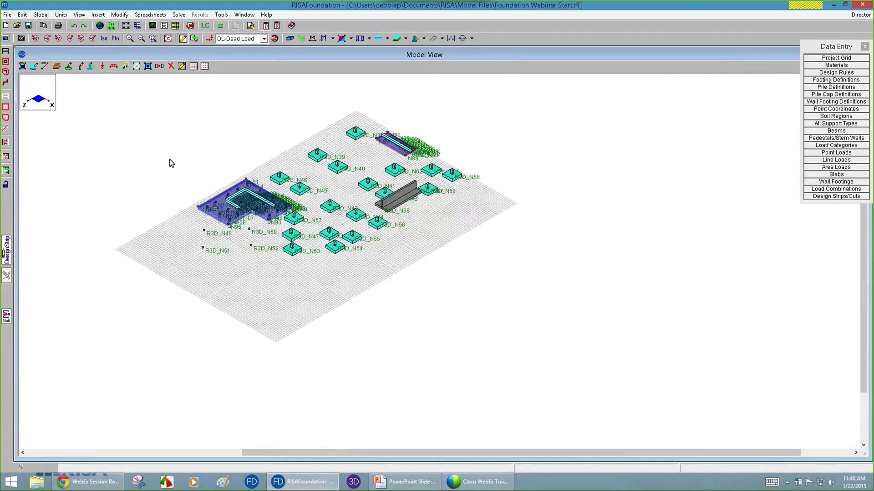
scroll(263, 227, "up", 5)
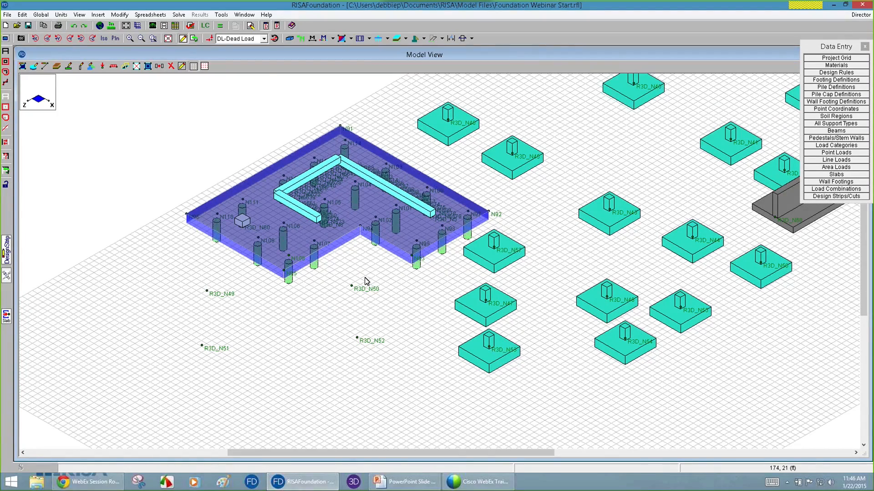
left_click(194, 67)
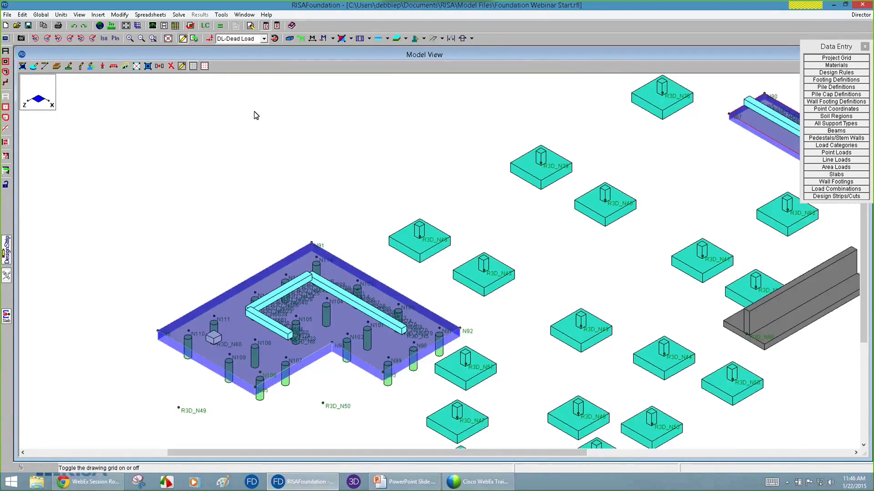
scroll(296, 301, "down", 3)
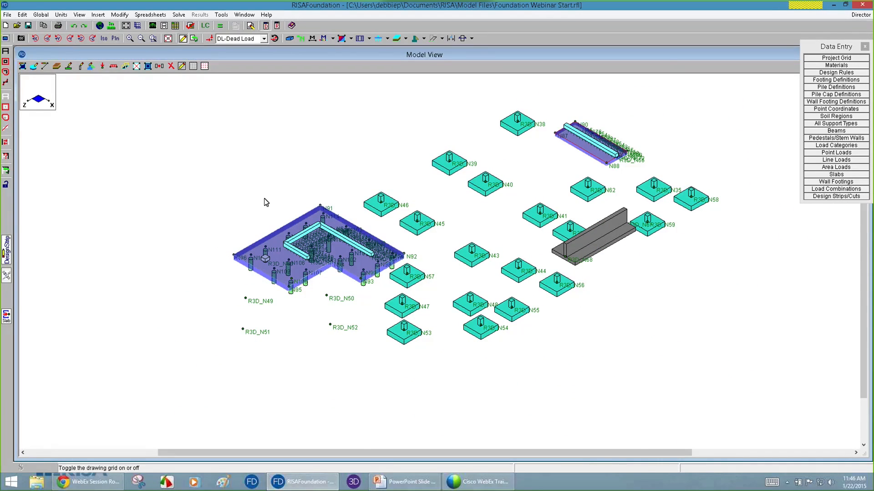
scroll(307, 274, "up", 3)
scroll(307, 273, "up", 1)
Return to the plan view, open the pile cap definitions and widen the label and material columns.
left_click(115, 39)
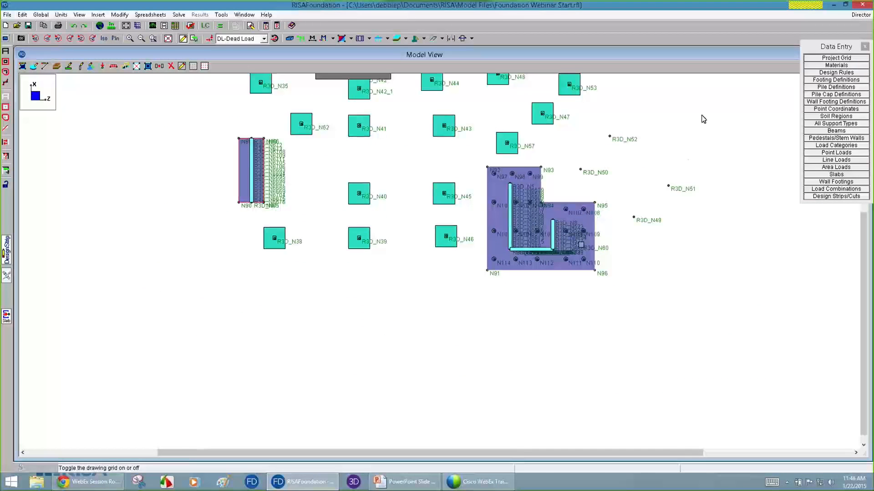
scroll(689, 115, "up", 3)
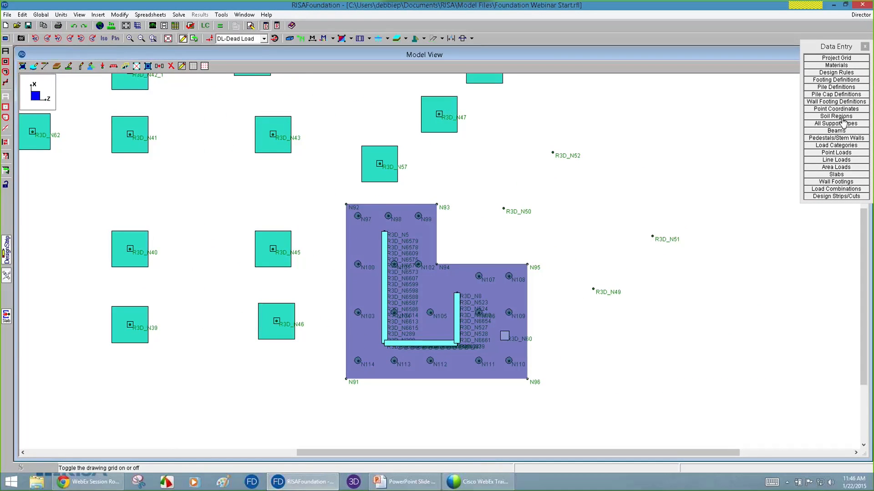
left_click(841, 96)
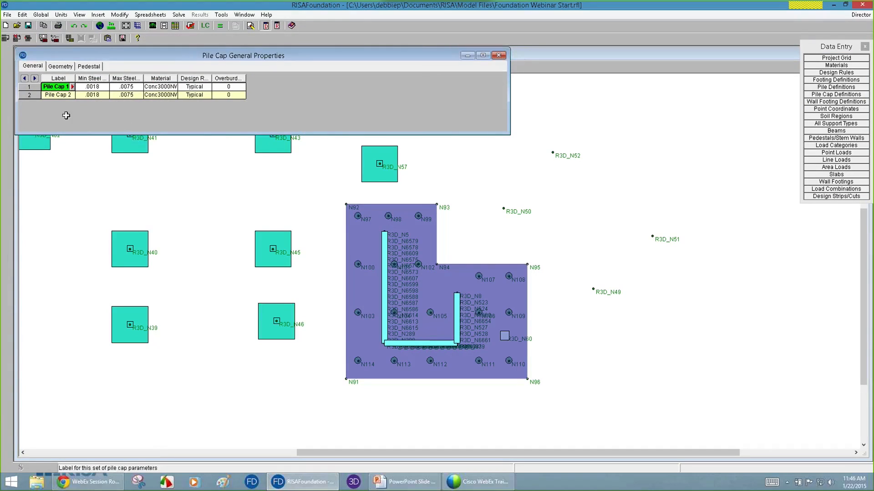
left_click_drag(88, 76, 95, 77)
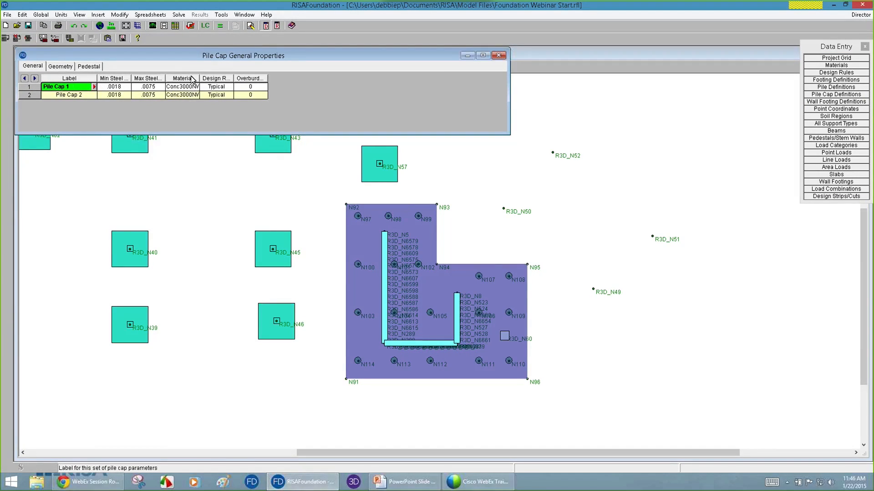
left_click_drag(197, 76, 212, 76)
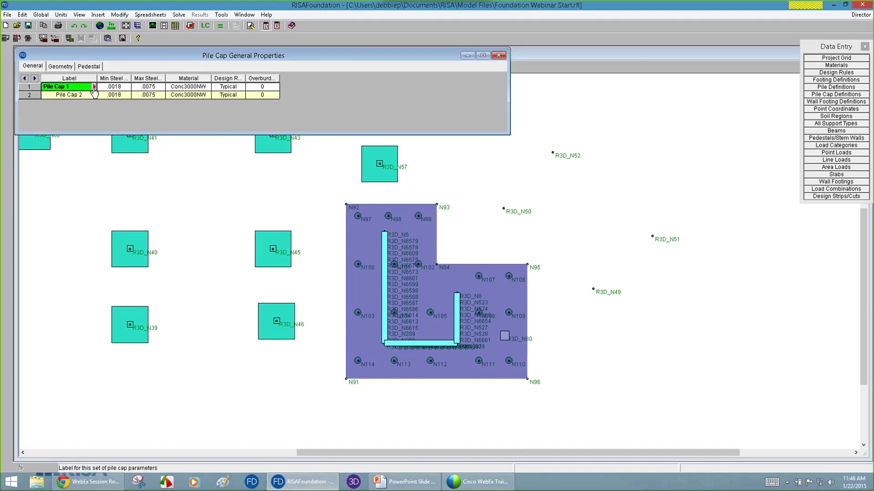
Open the Pile Cap 1 definition for editing and set its geometry to 3 piles.
left_click(94, 87)
left_click_drag(580, 50, 146, 132)
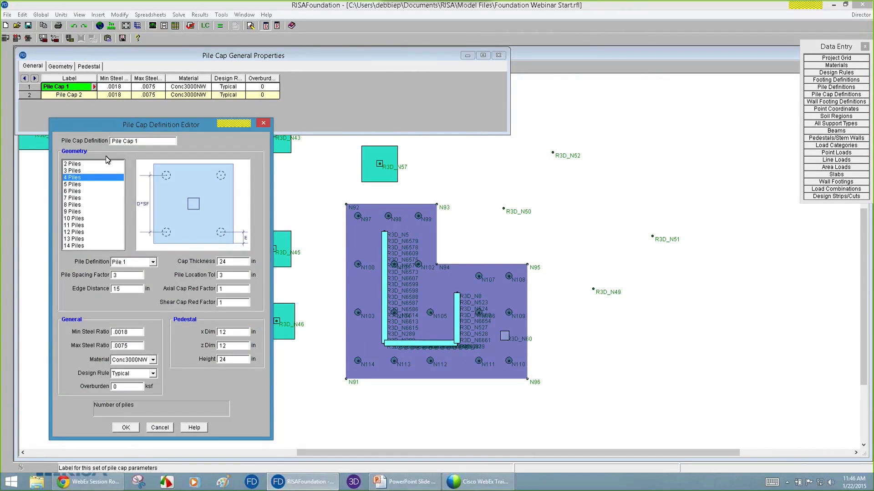
left_click(75, 171)
left_click(75, 164)
left_click(77, 171)
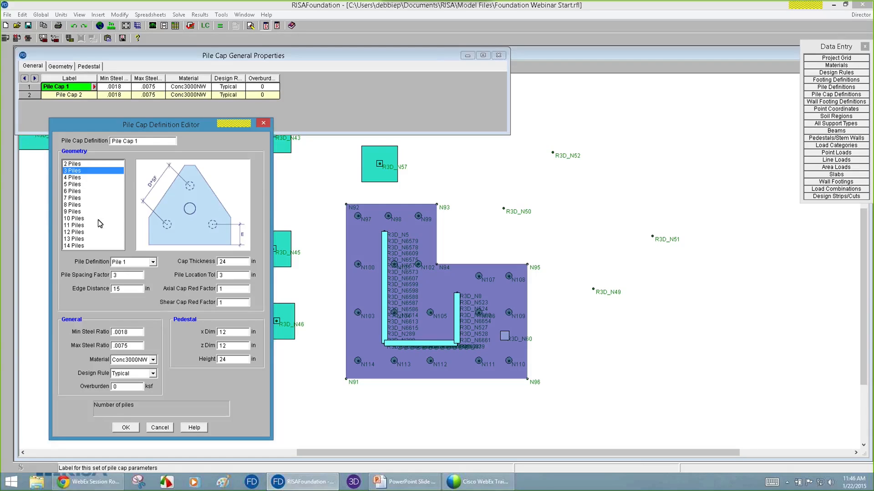
Review Pile Cap 1's pile definition, cap thickness, pile location tolerance, axial reduction factor and minimum steel ratio.
left_click(136, 262)
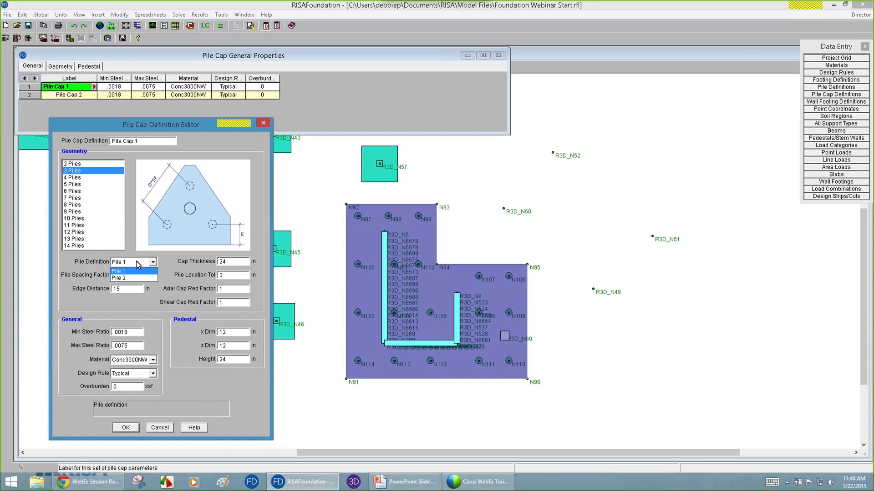
left_click(136, 262)
left_click(232, 263)
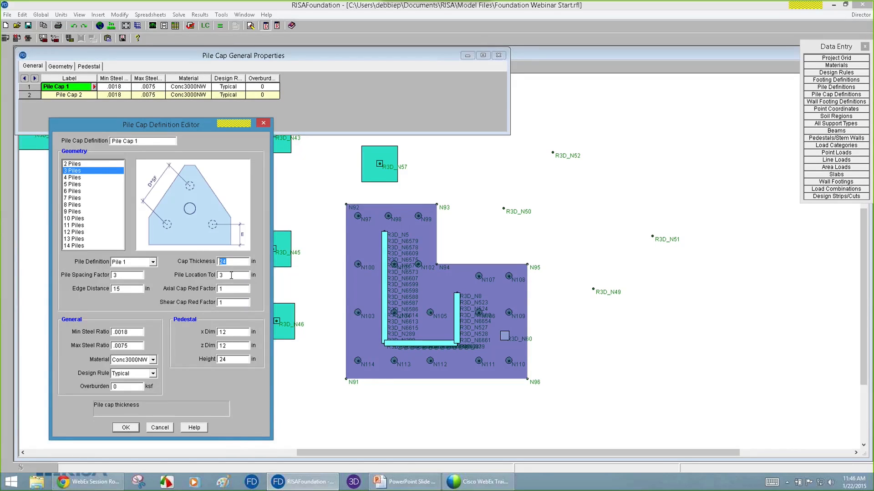
key("Tab")
left_click(227, 289)
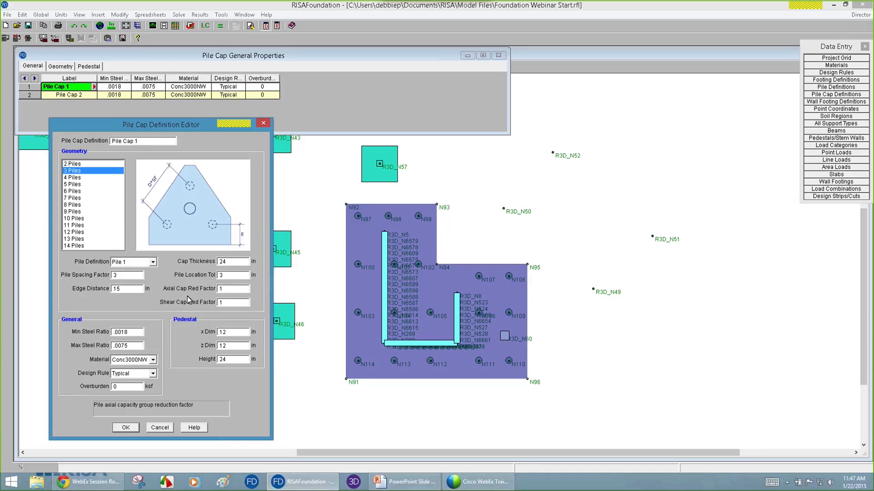
left_click_drag(140, 333, 106, 332)
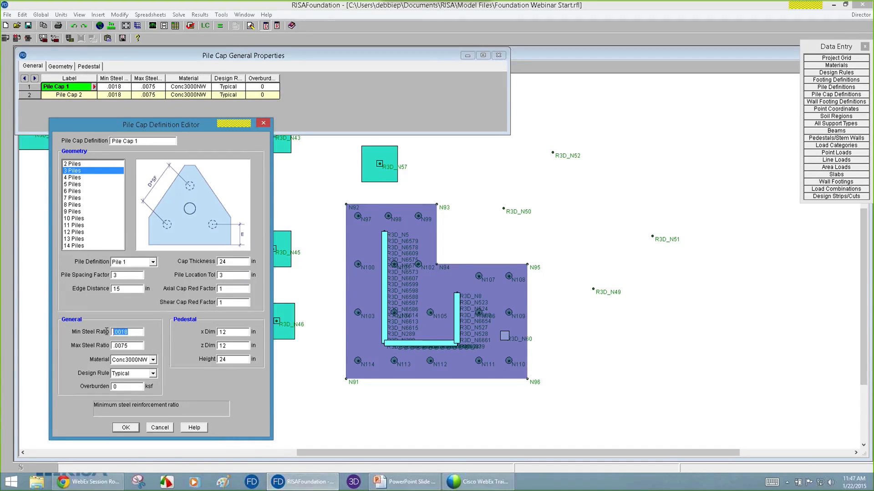
Set Pile Cap 1's material to Conc4000NW with the Typical design rule, check the pedestal dimensions and accept the definition.
left_click(137, 359)
left_click(129, 360)
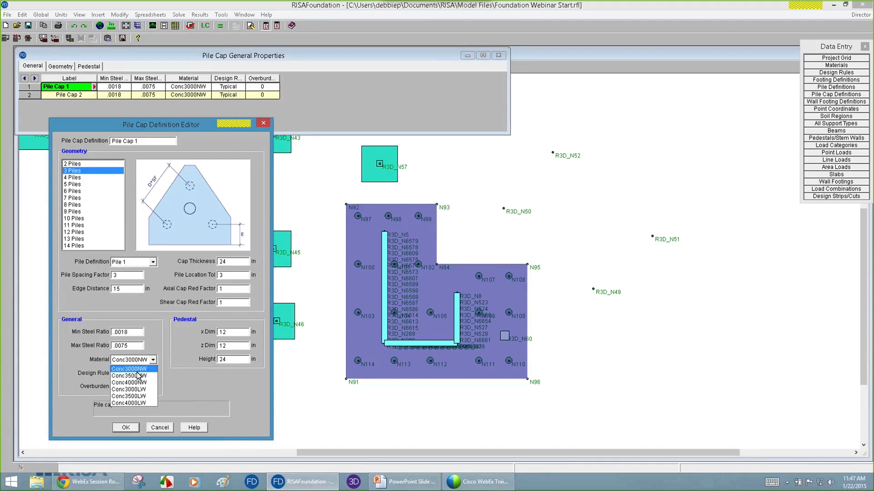
left_click(142, 383)
left_click(136, 375)
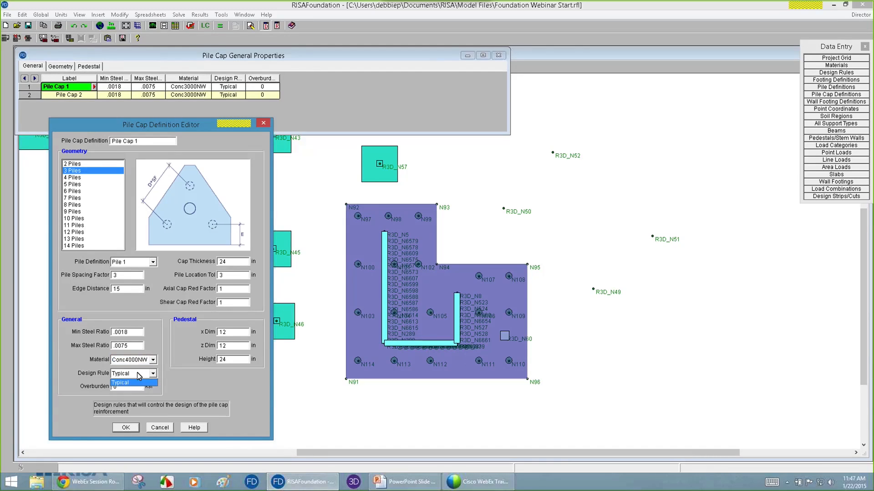
left_click(137, 383)
left_click(234, 333)
left_click(232, 346)
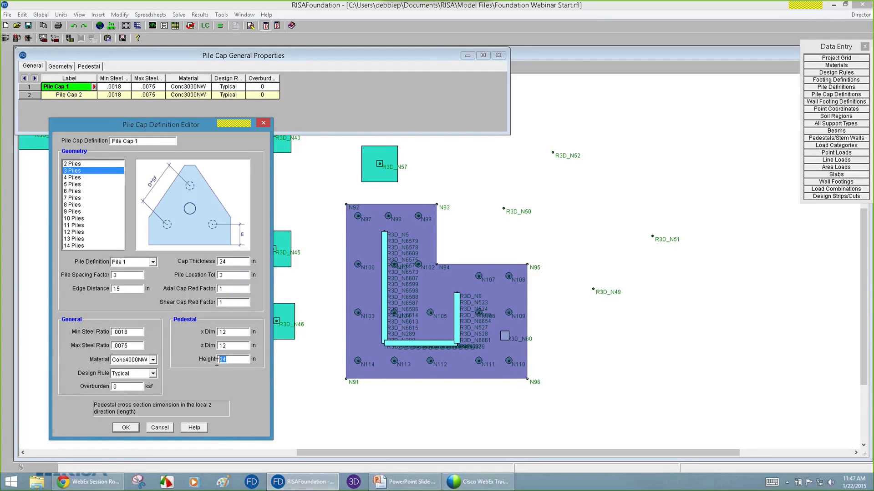
left_click(125, 427)
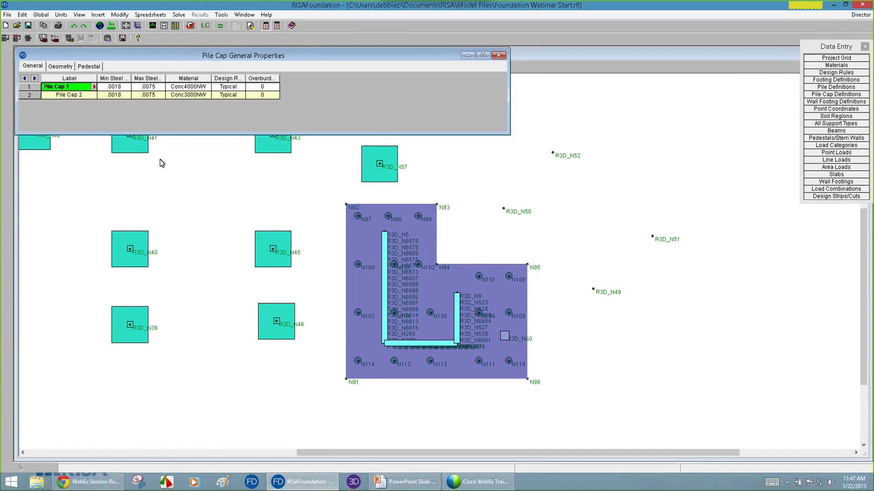
Place Pile Cap 1 at nodes R3D_N50, R3D_N49, R3D_N51 and R3D_N52.
left_click(174, 183)
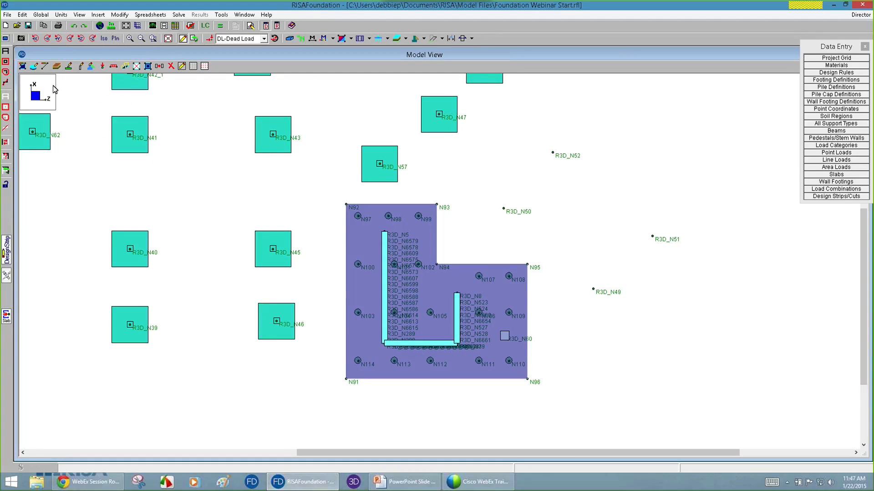
left_click(69, 66)
left_click(89, 156)
left_click(101, 233)
left_click(503, 208)
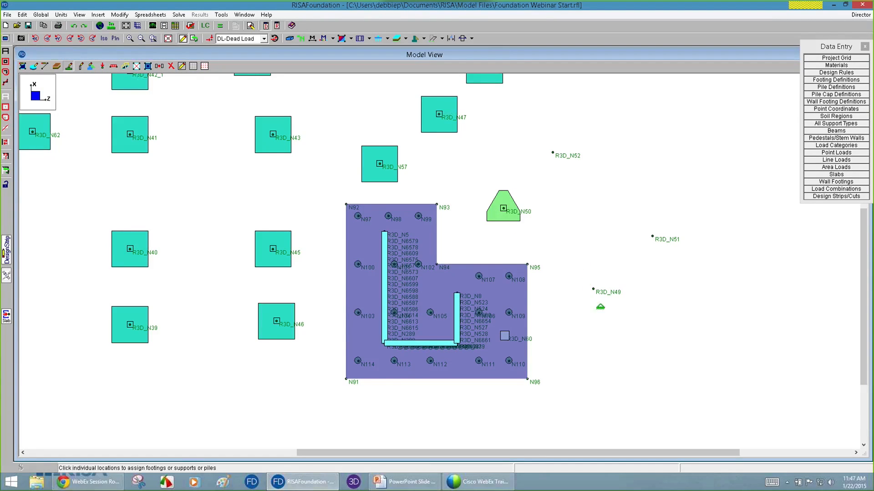
left_click(593, 289)
left_click(652, 236)
left_click(552, 152)
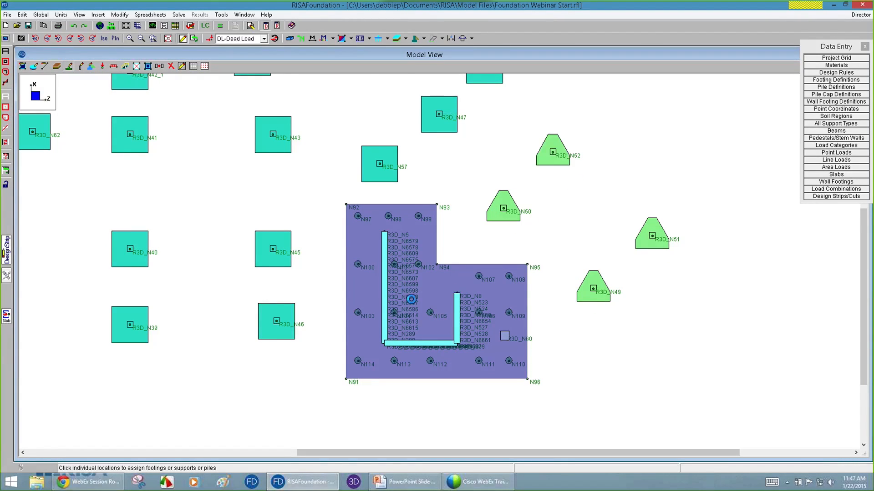
Examine the subgrade modulus and allowable bearing in the global solution parameters without changing them.
scroll(401, 297, "down", 1)
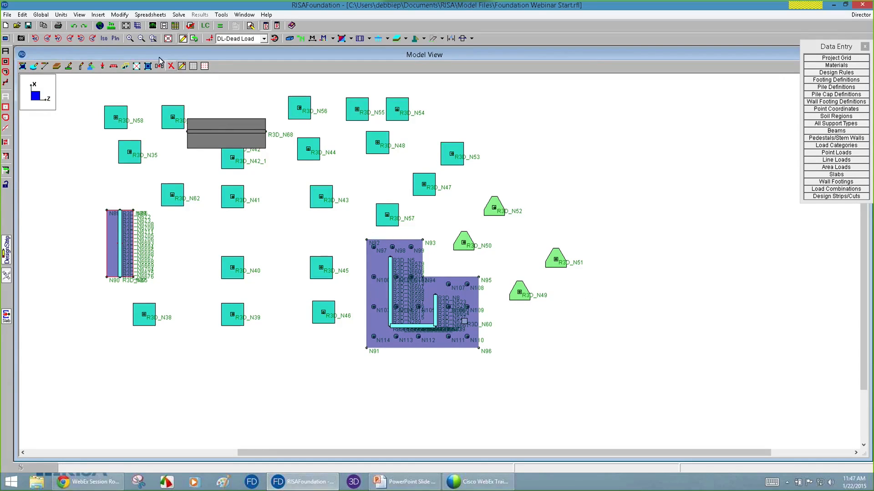
left_click(100, 26)
left_click(391, 178)
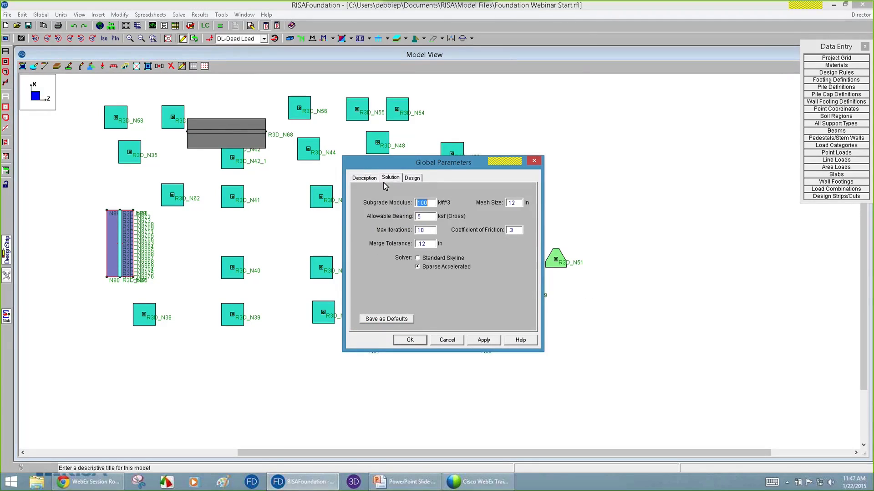
left_click_drag(164, 220, 160, 225)
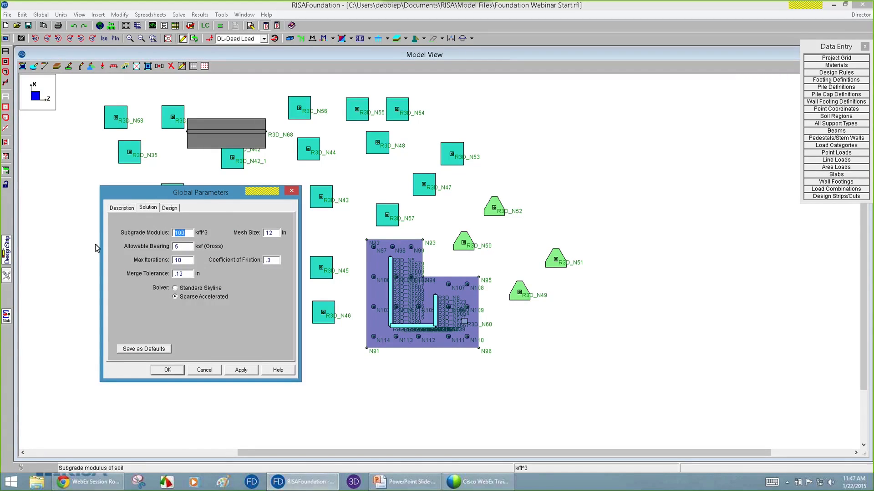
left_click(199, 369)
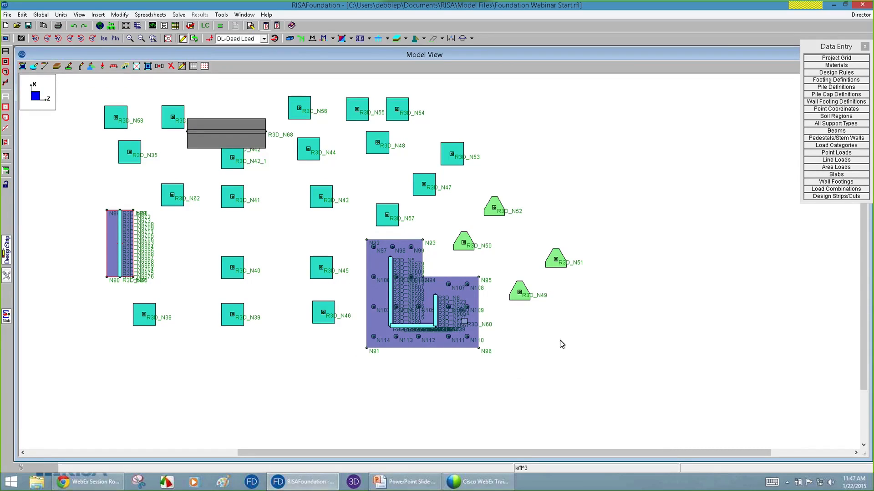
Draw an eight-point soil region with subgrade modulus 0 k/ft^3 and allowable bearing 3 ksf around the L-shaped slab and the four pile caps.
left_click(56, 67)
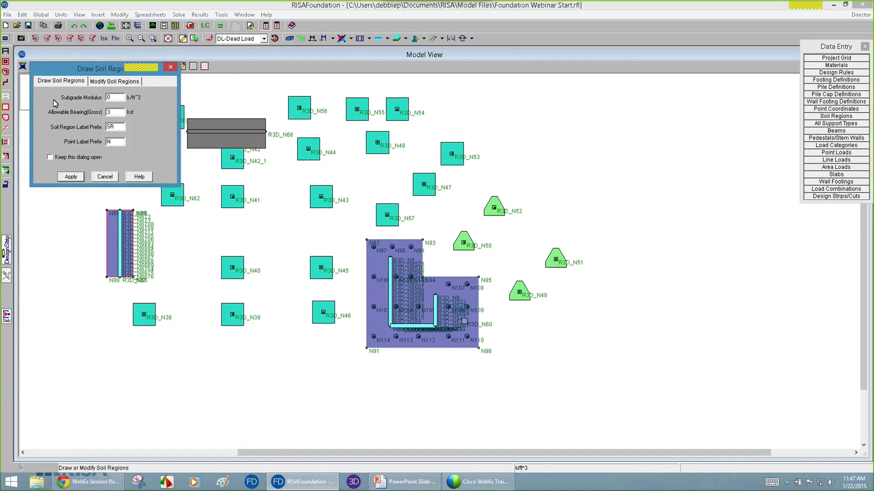
key("shift+Tab")
key("Tab")
left_click(72, 177)
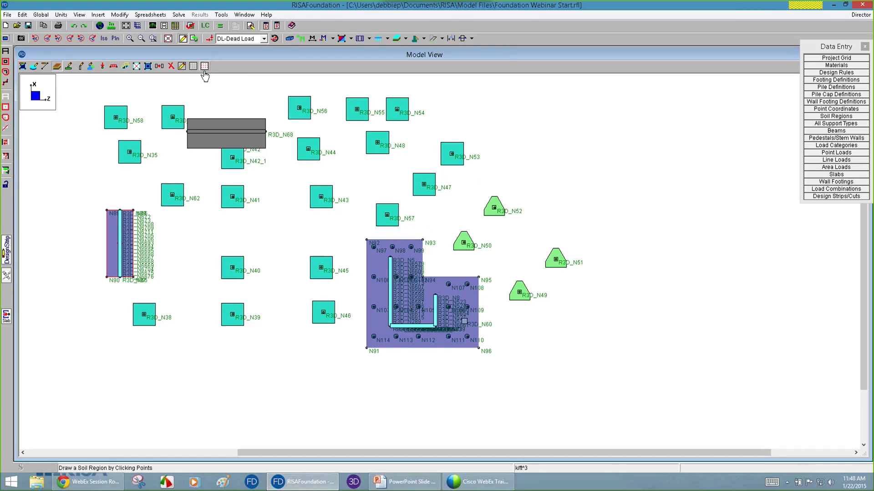
left_click(497, 176)
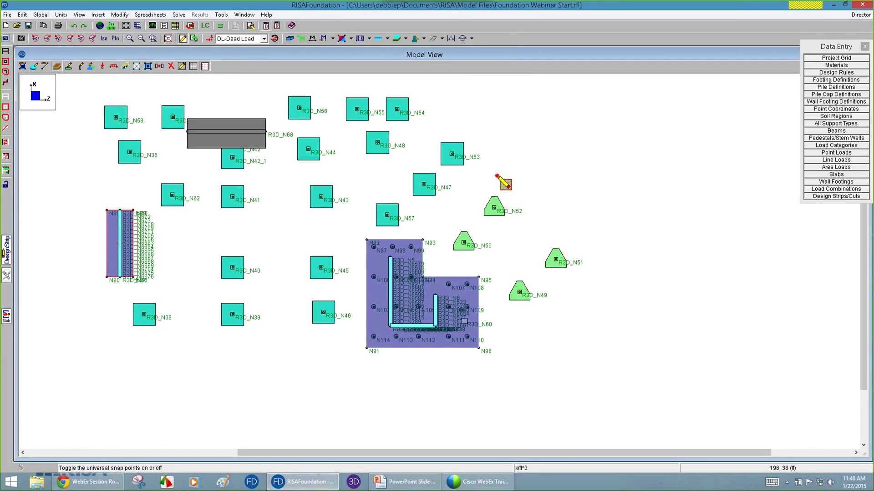
left_click(456, 213)
left_click(422, 233)
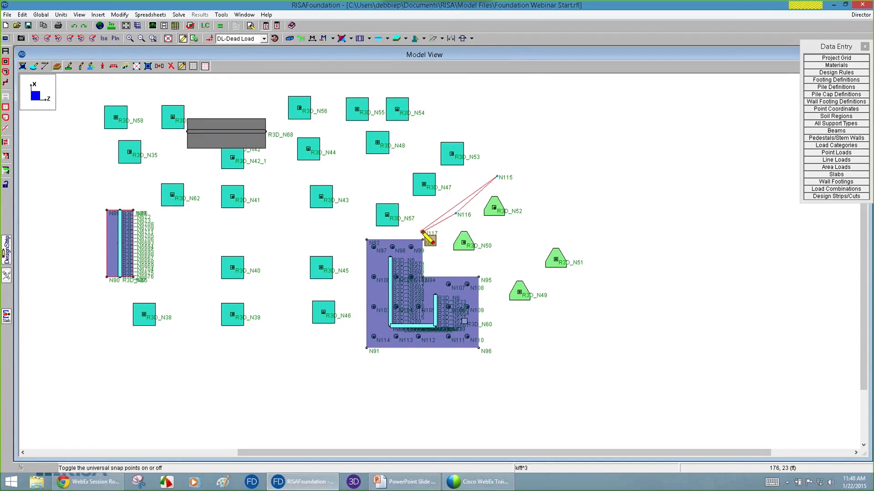
left_click(359, 237)
left_click(356, 371)
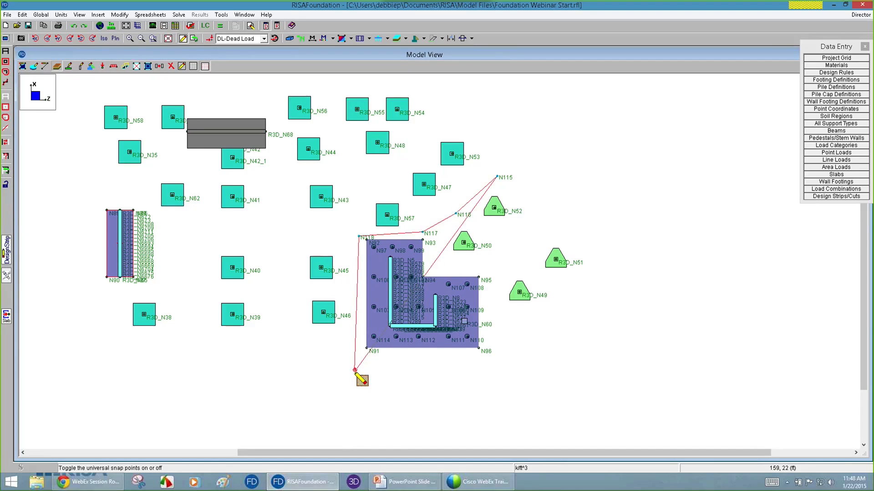
left_click(508, 367)
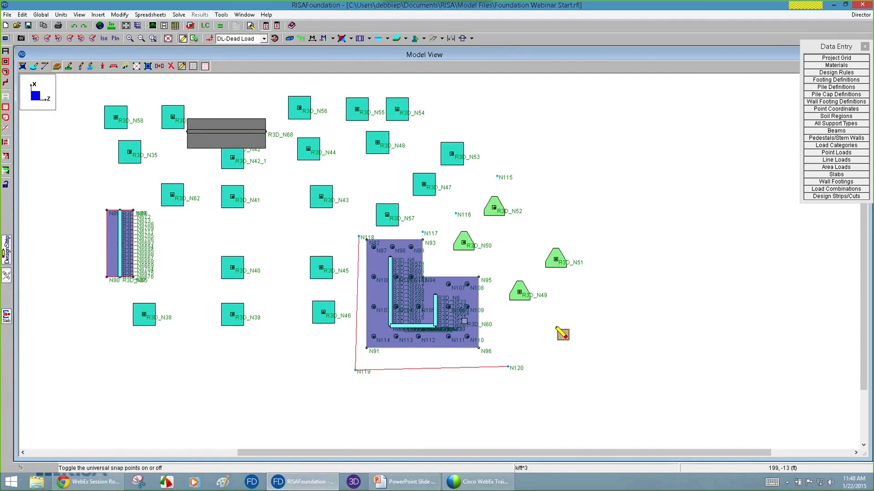
left_click(602, 266)
double_click(554, 195)
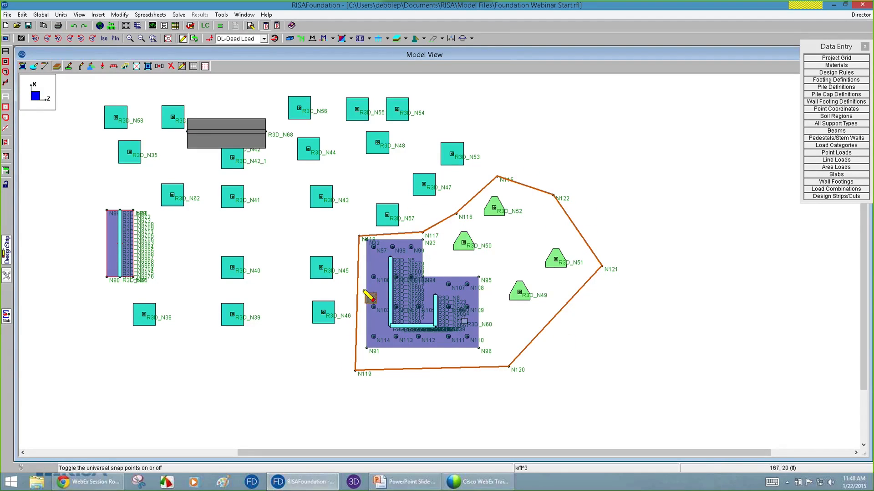
key("Escape")
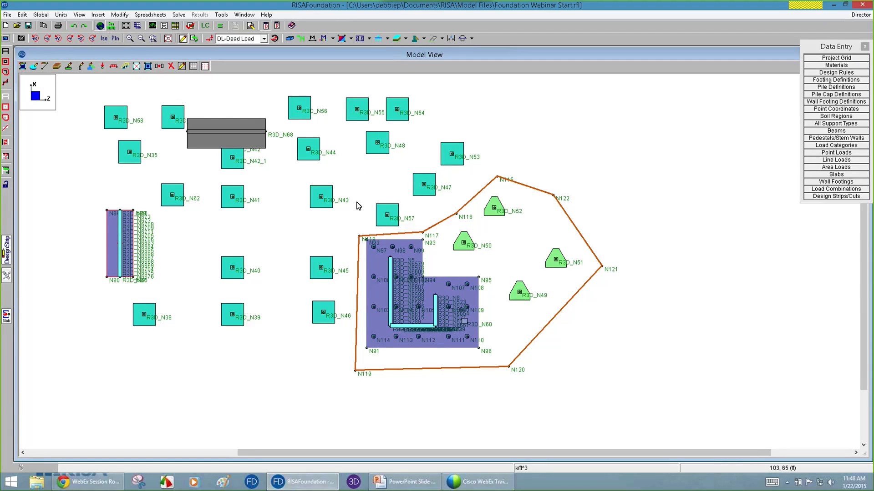
Recheck the global soil properties that apply outside the drawn soil region.
key("ctrl+g")
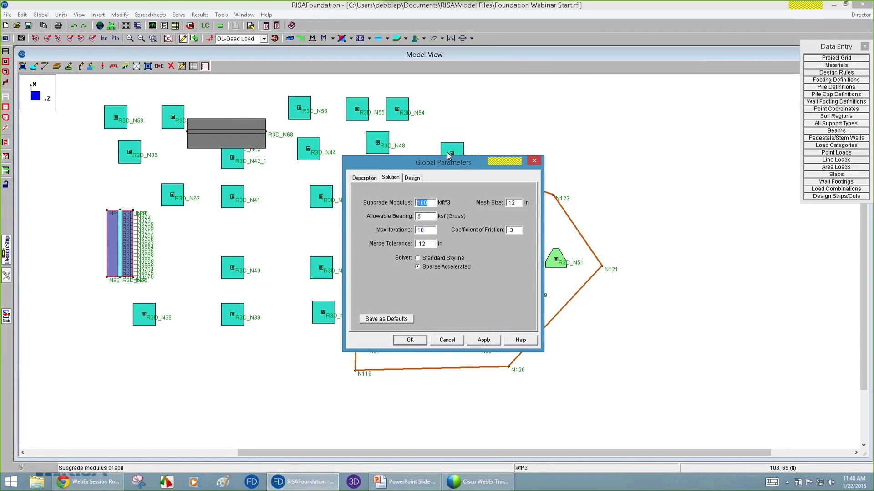
left_click(444, 342)
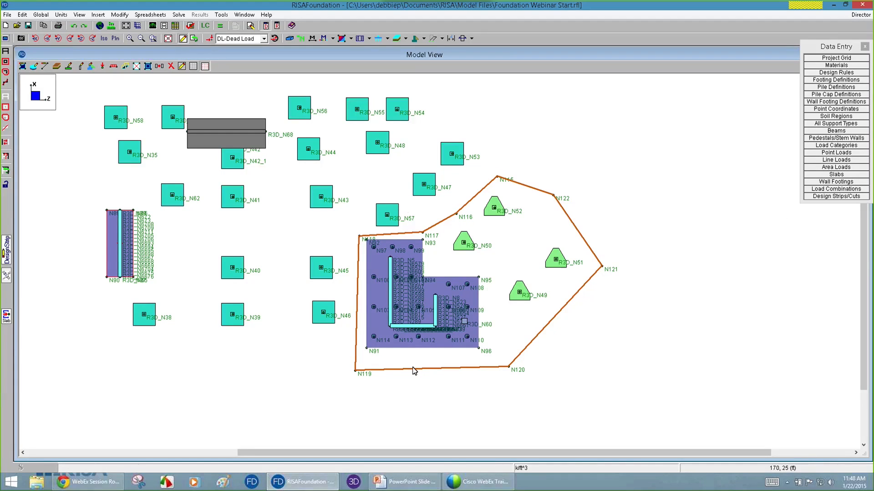
Set the thickness of slabs S1 and S2 to 24 in.
left_click(819, 175)
left_click(116, 86)
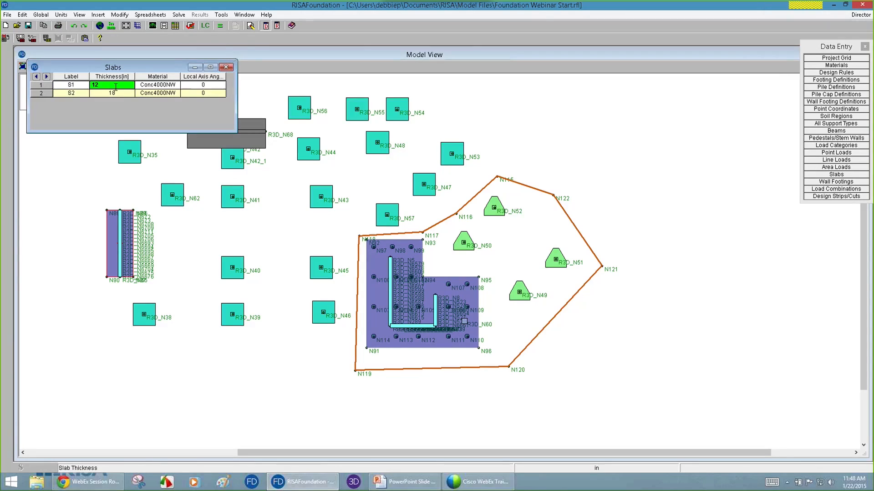
type("24")
key("Return")
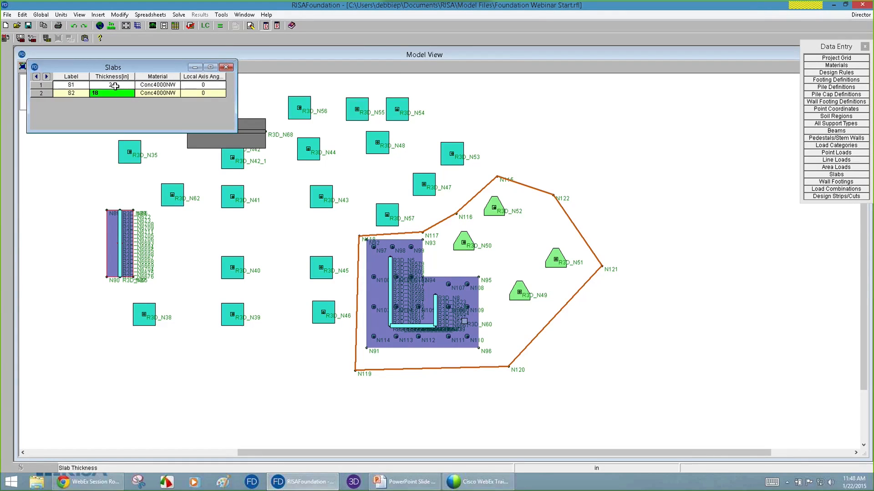
type("24")
left_click(226, 66)
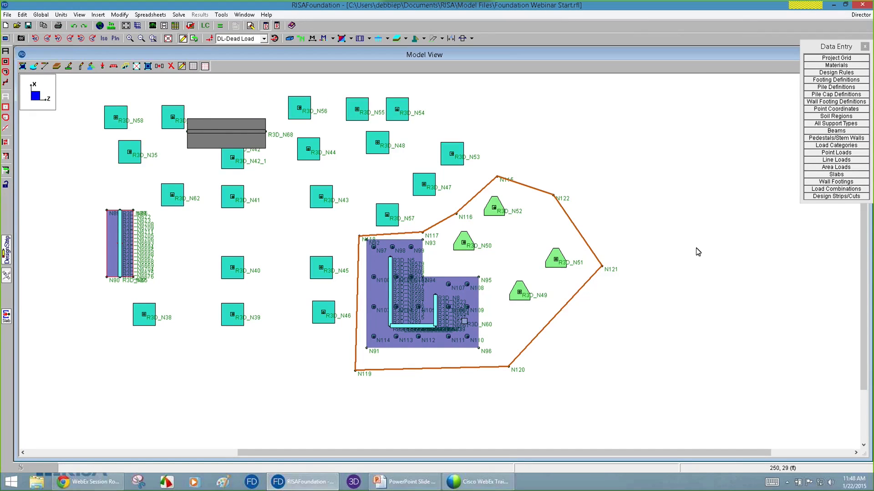
Run a batch solution of the load combinations and read the full message in the warning log.
left_click(836, 189)
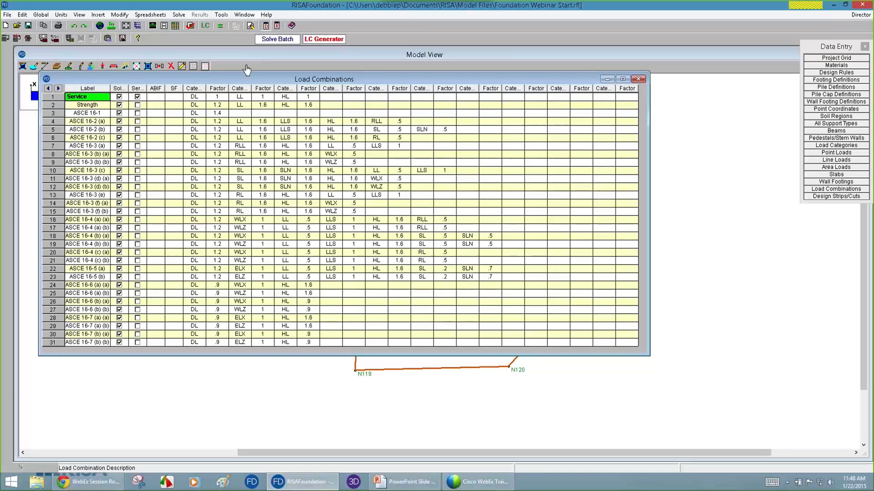
left_click(278, 40)
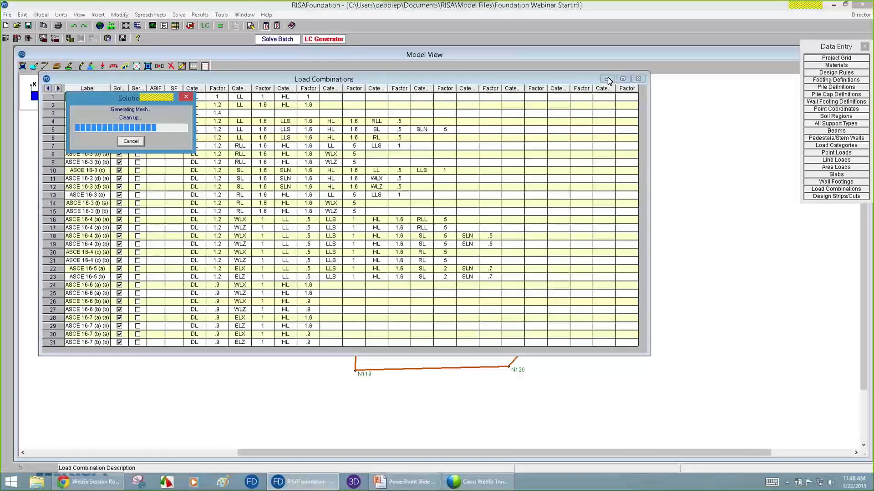
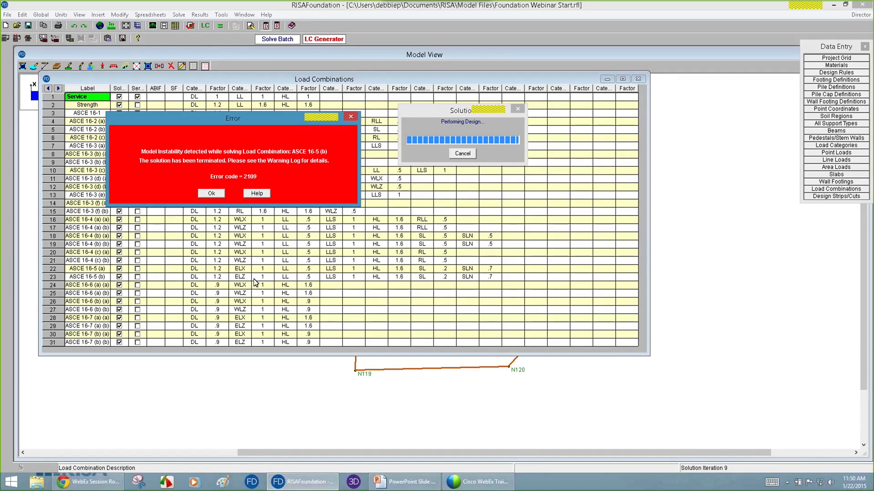
left_click(211, 194)
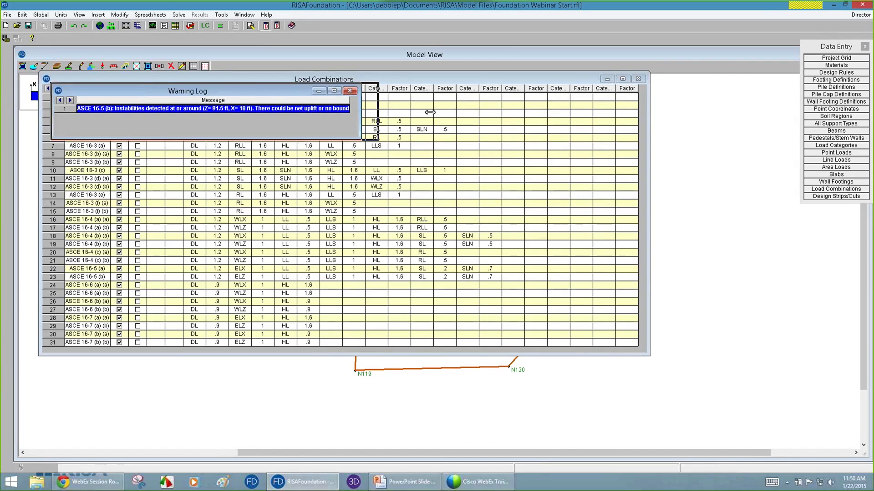
left_click_drag(359, 106, 483, 106)
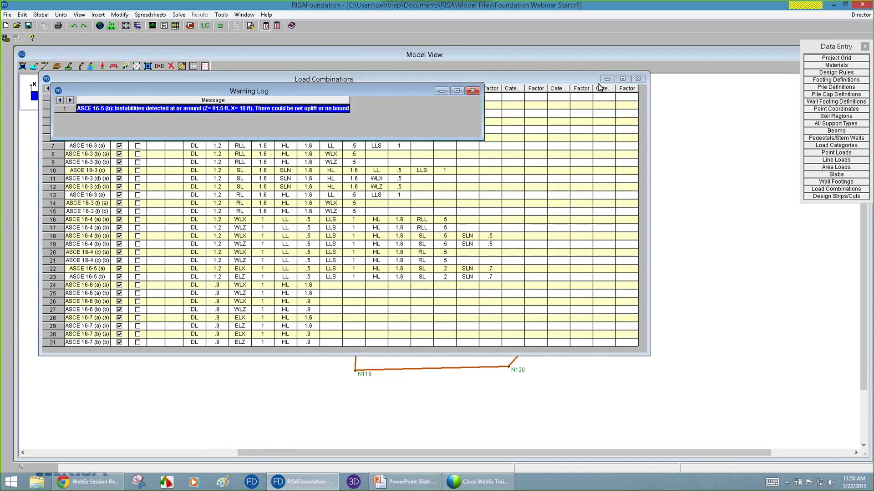
left_click(638, 79)
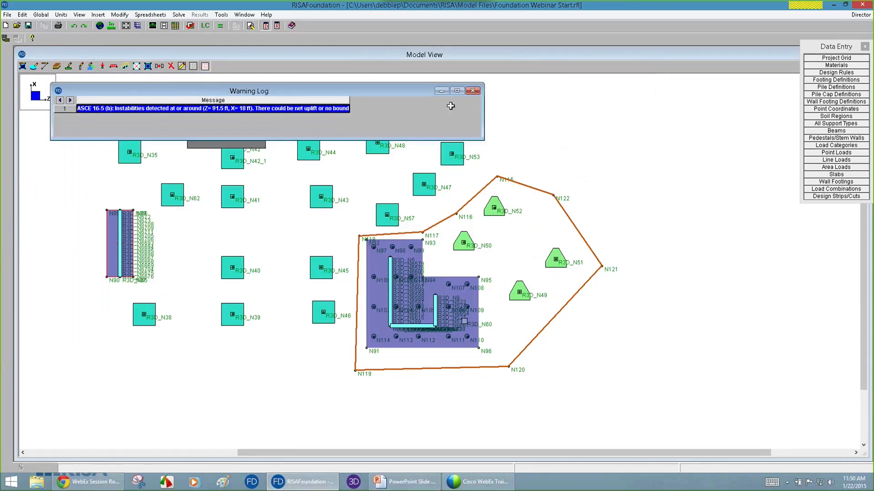
left_click(475, 91)
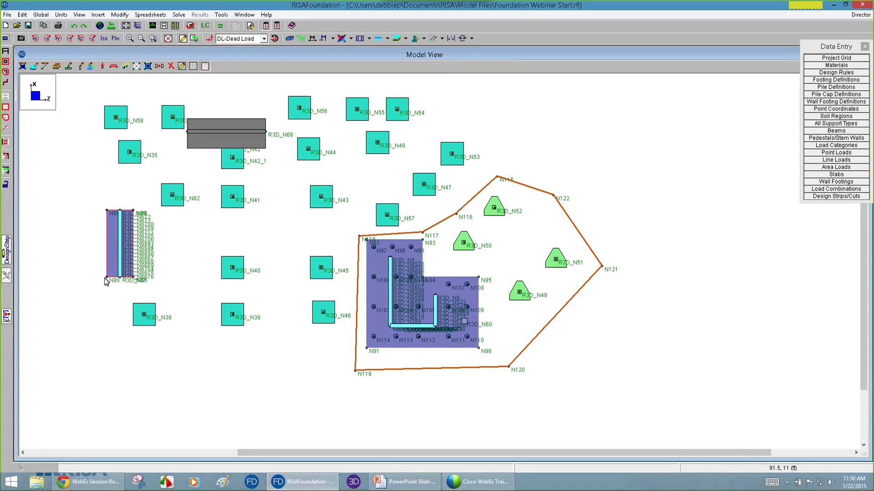
Display the applied loads in the model for load combination 23, ASCE 16-5 (b).
scroll(102, 278, "up", 2)
scroll(123, 227, "down", 1)
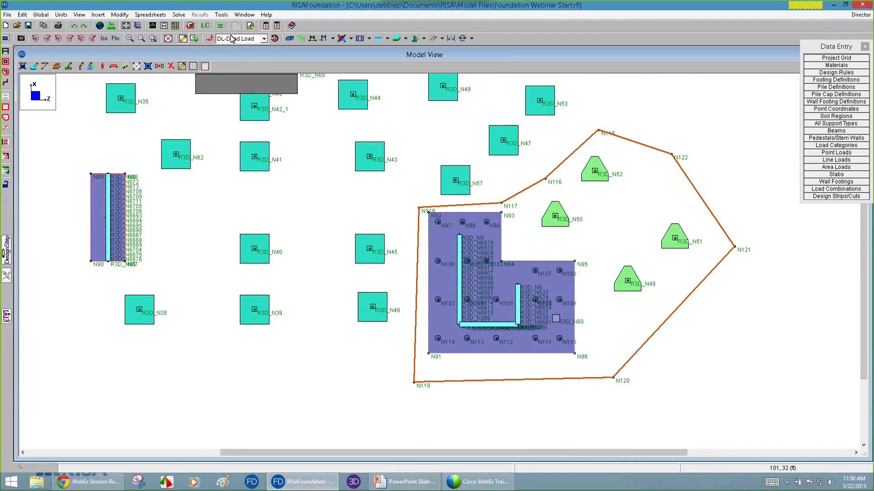
left_click(209, 38)
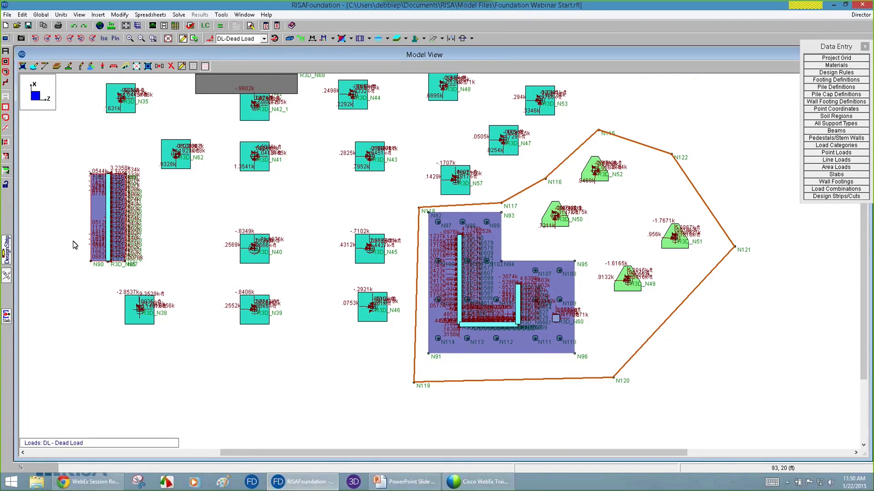
left_click(275, 39)
left_click(228, 40)
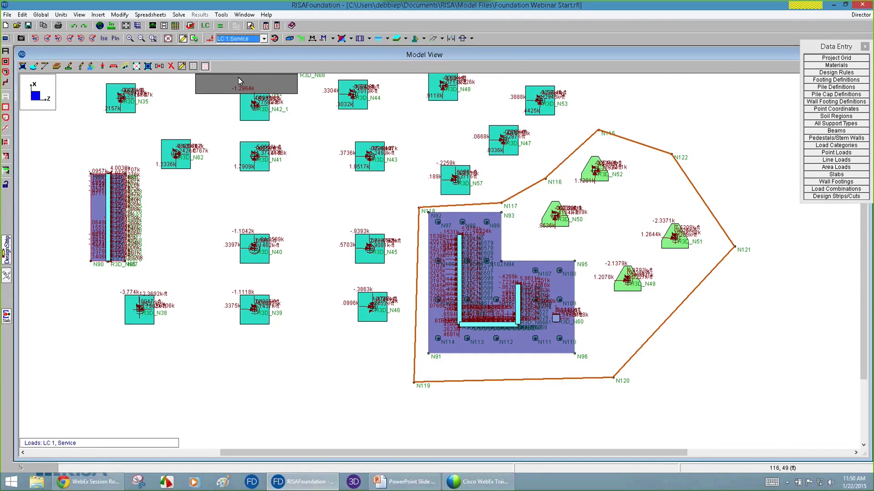
scroll(244, 110, "down", 6)
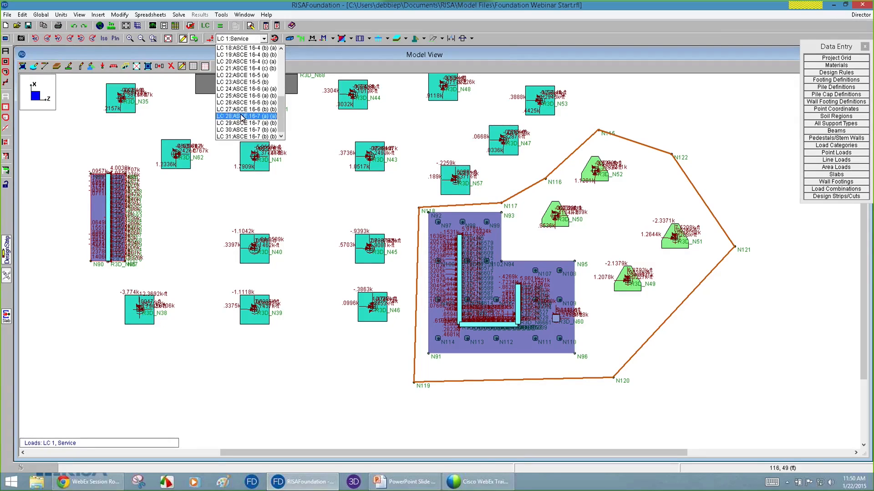
left_click(244, 84)
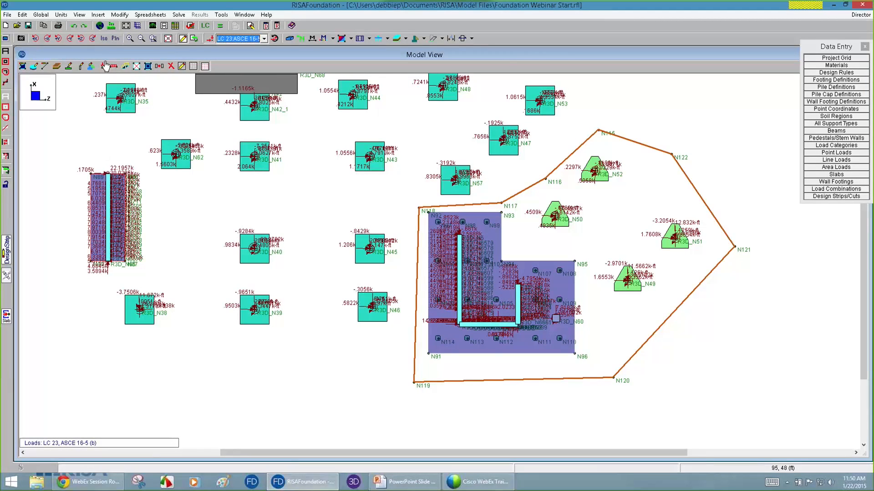
Examine the loads on the rectangular wall slab in an isometric wireframe view.
left_click(104, 40)
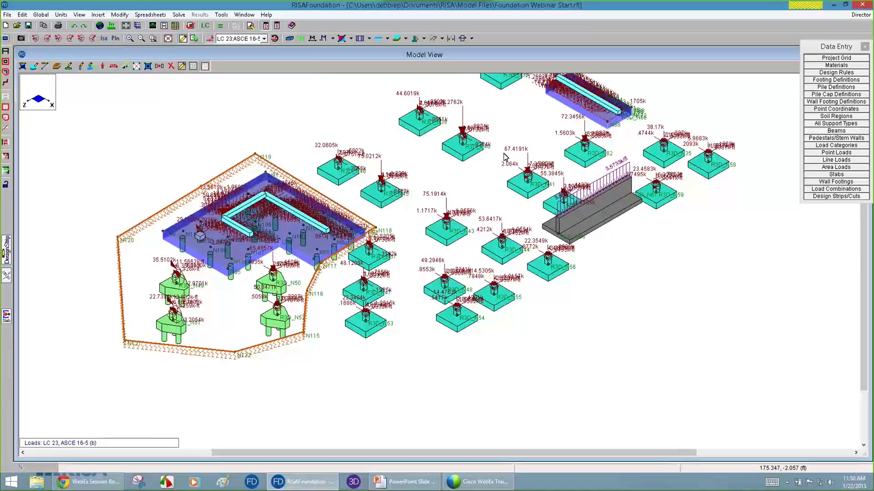
scroll(724, 99, "up", 4)
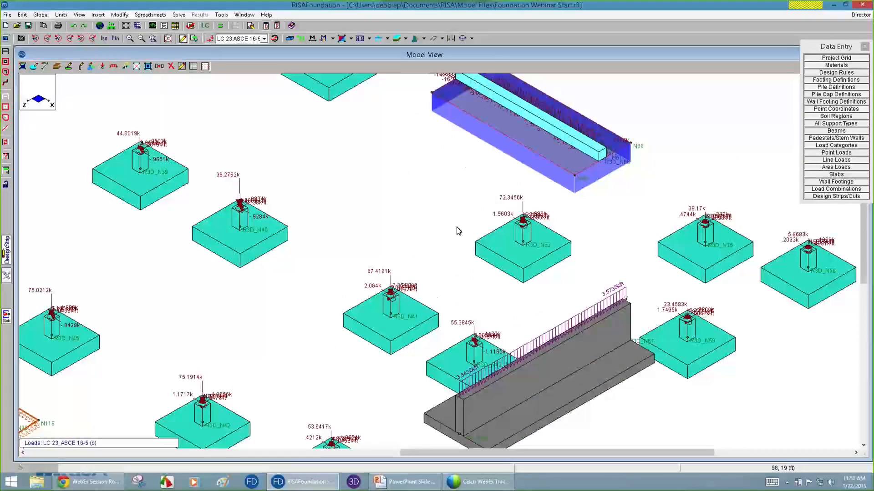
scroll(389, 388, "up", 1)
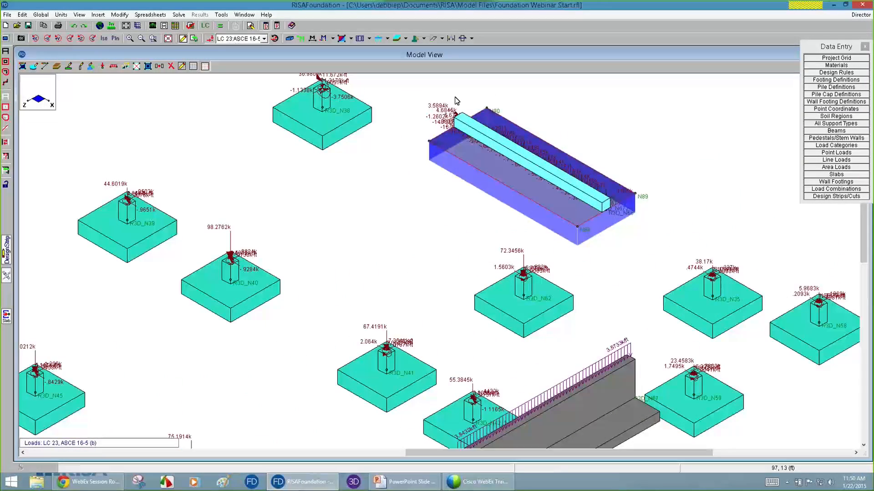
left_click(291, 40)
scroll(642, 100, "up", 4)
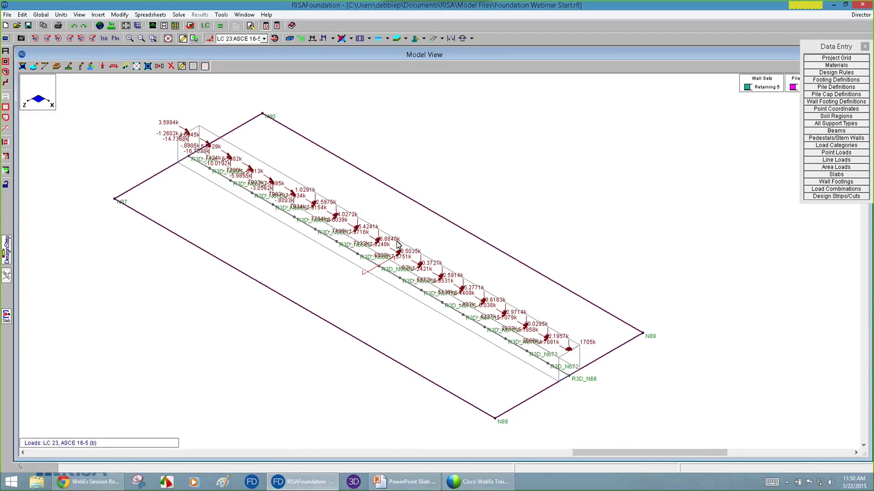
scroll(400, 257, "down", 2)
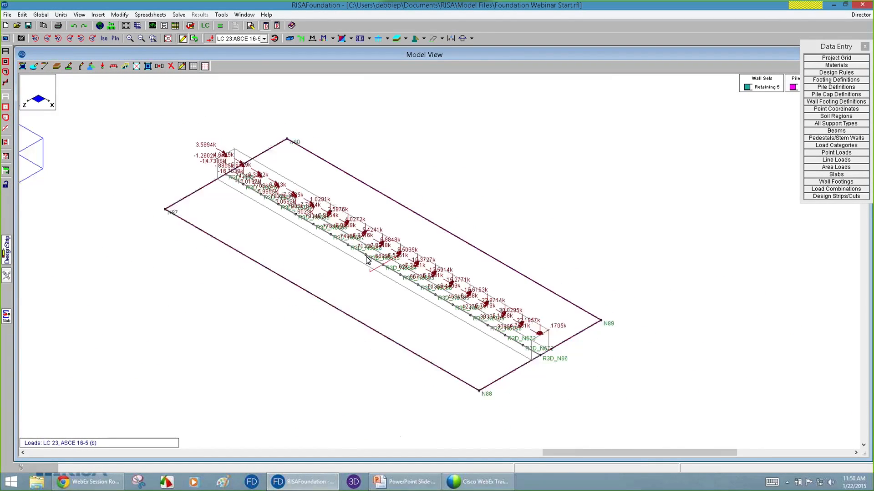
Enlarge the rectangular wall slab in plan by offsetting its edges outward on all four sides.
left_click(149, 67)
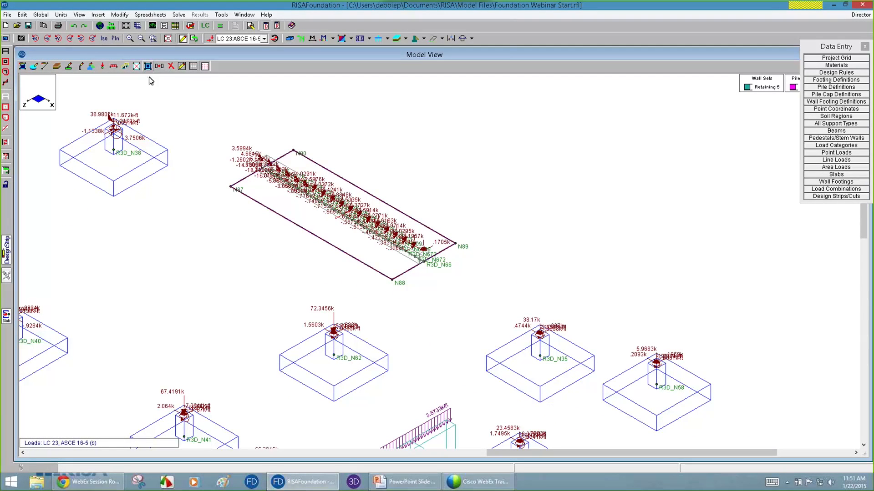
left_click(115, 38)
scroll(155, 310, "down", 4)
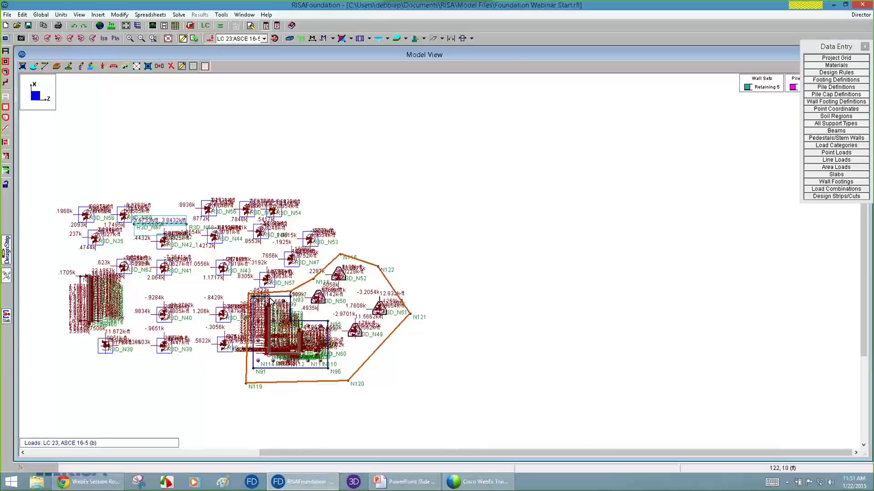
scroll(145, 309, "up", 7)
scroll(145, 310, "down", 6)
scroll(146, 308, "up", 4)
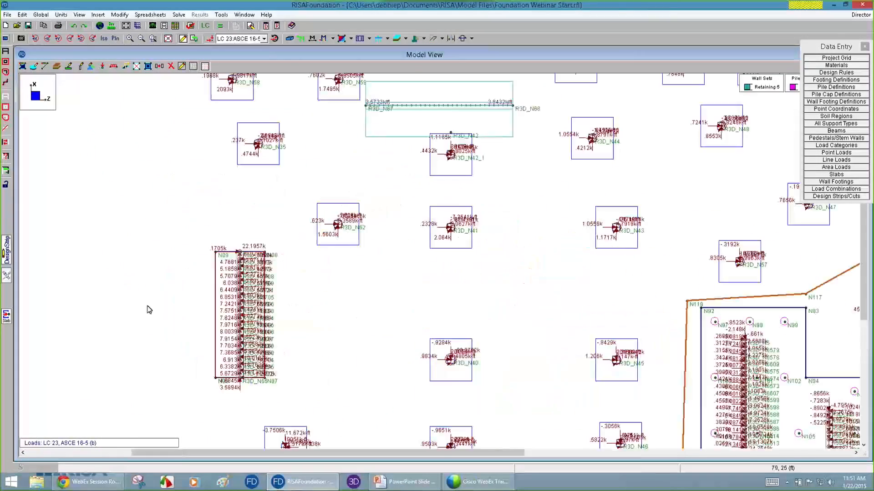
left_click(148, 66)
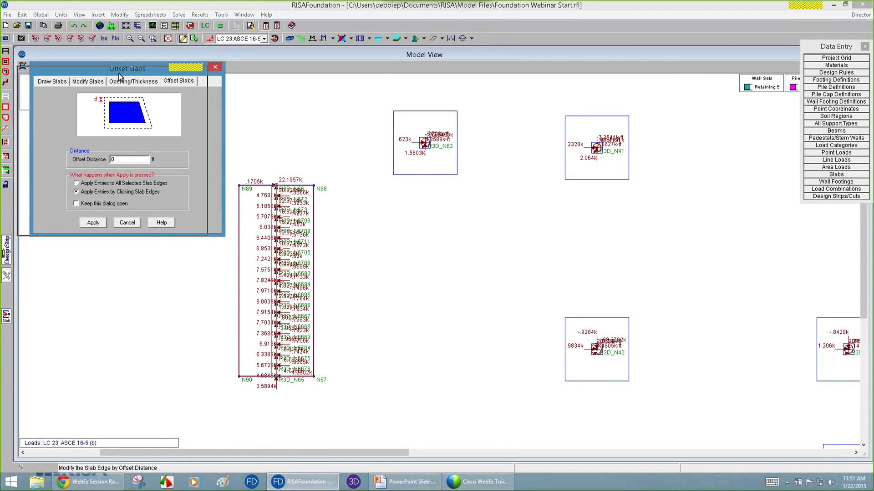
left_click_drag(119, 76, 119, 76)
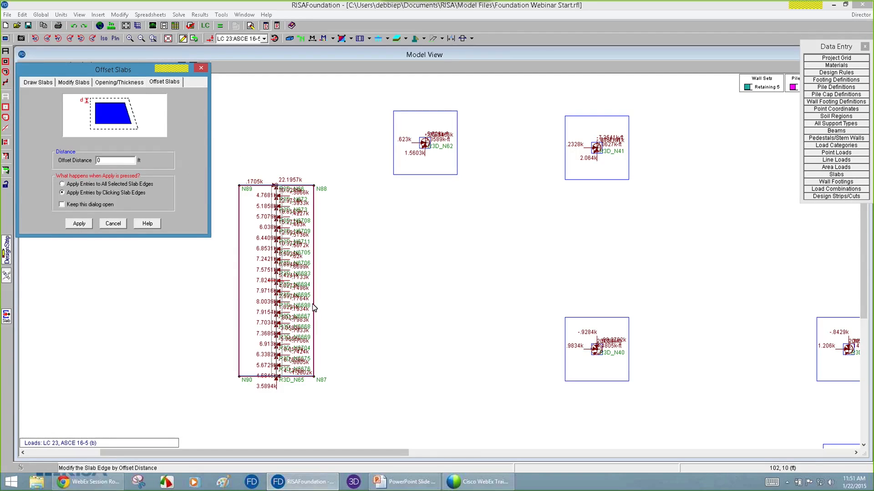
double_click(109, 160)
left_click(68, 224)
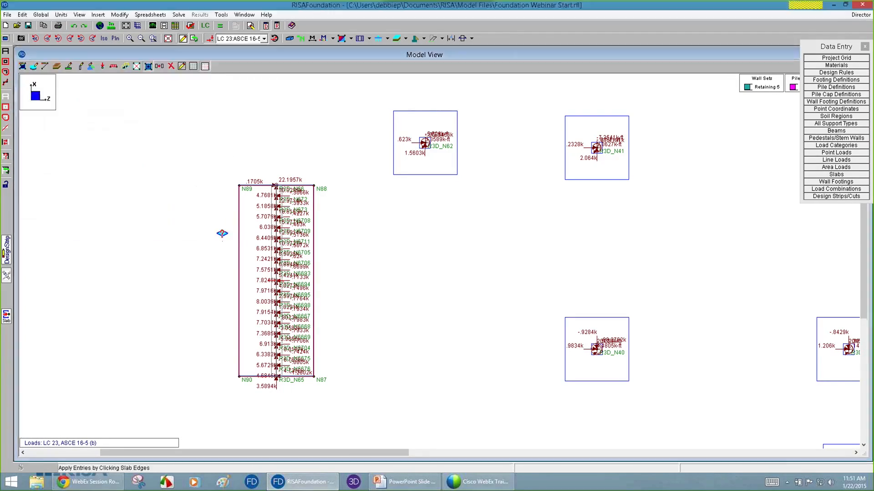
left_click(253, 237)
key("Escape")
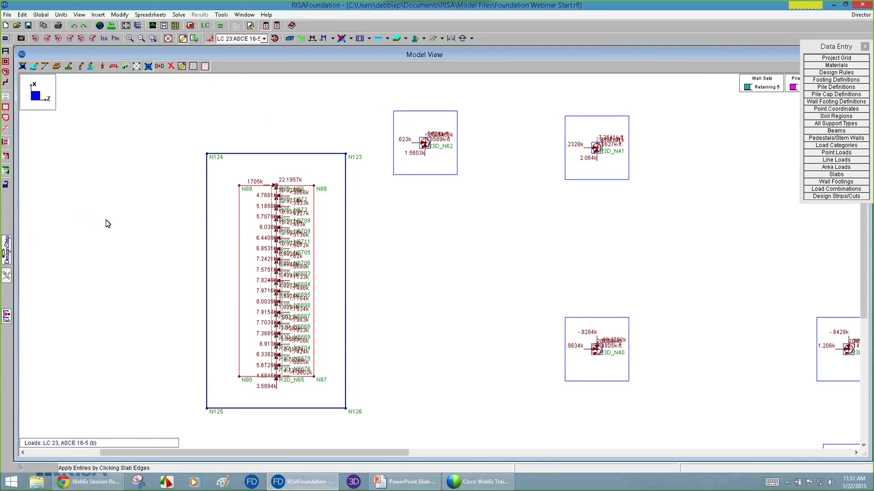
Delete the old design strip inside the enlarged rectangular slab.
left_click(171, 67)
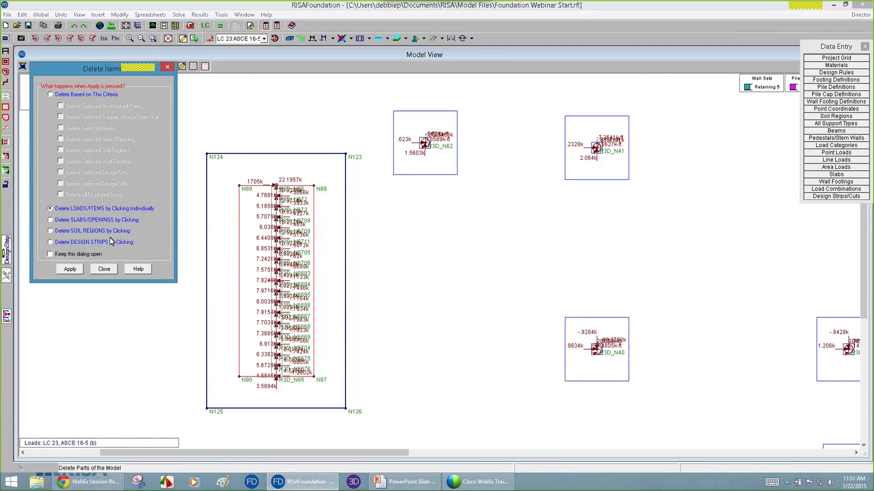
left_click(72, 269)
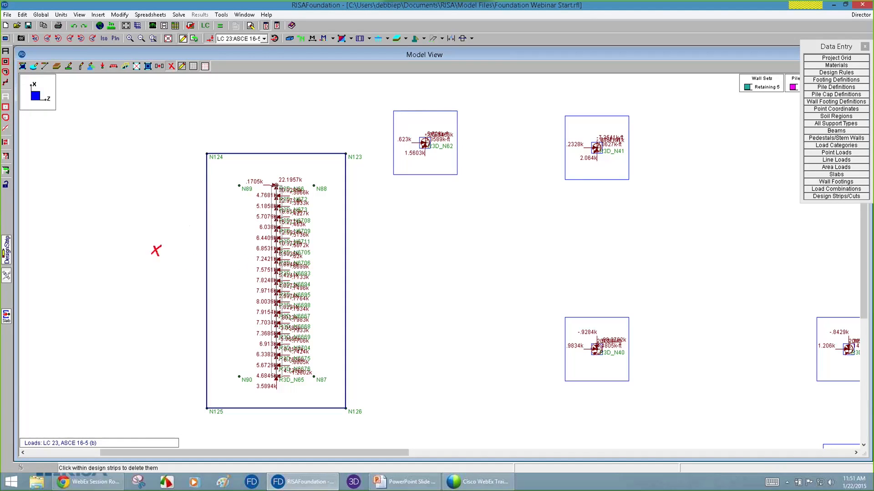
key("Escape")
scroll(231, 191, "down", 2)
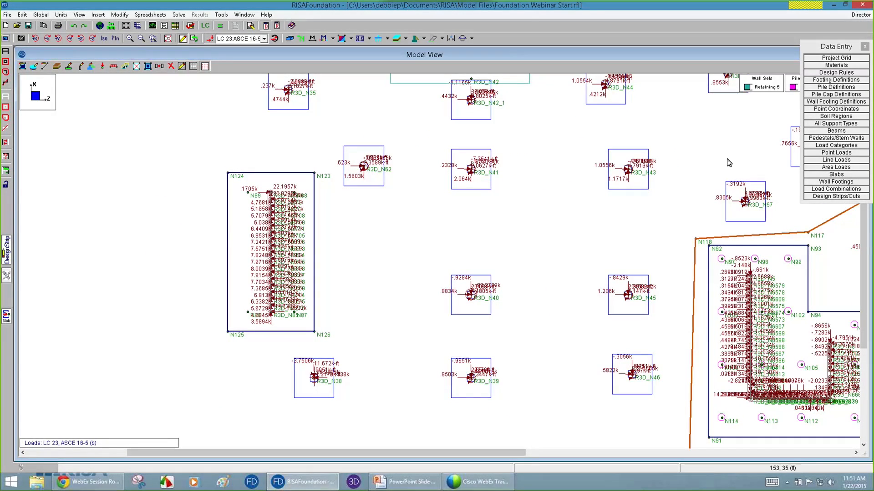
Exclude load combinations 4 to 6 (ASCE 16-2) and 16 to 20 (ASCE 16-4 (a)(a) through (c)(a)) from the solution.
left_click(836, 189)
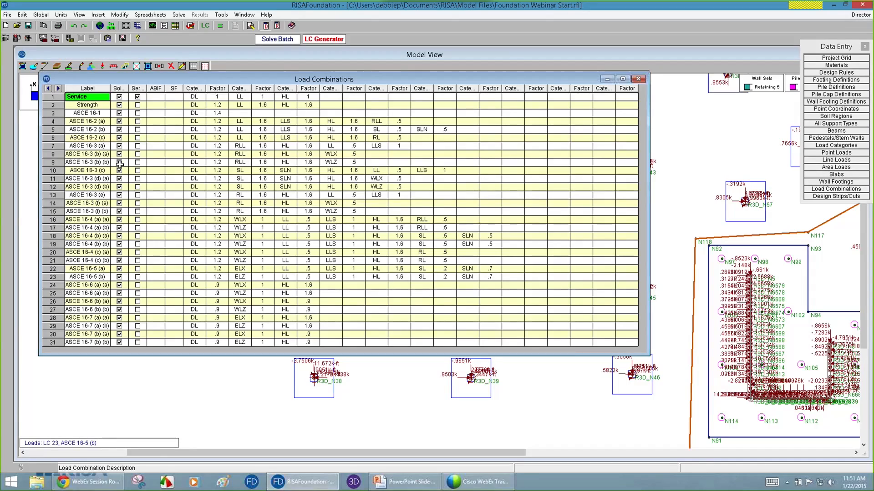
left_click(119, 122)
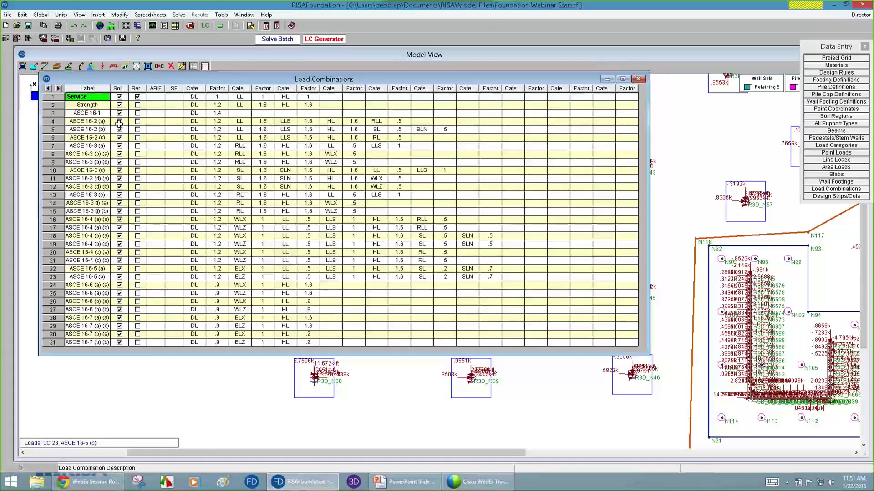
left_click(119, 130)
left_click(120, 138)
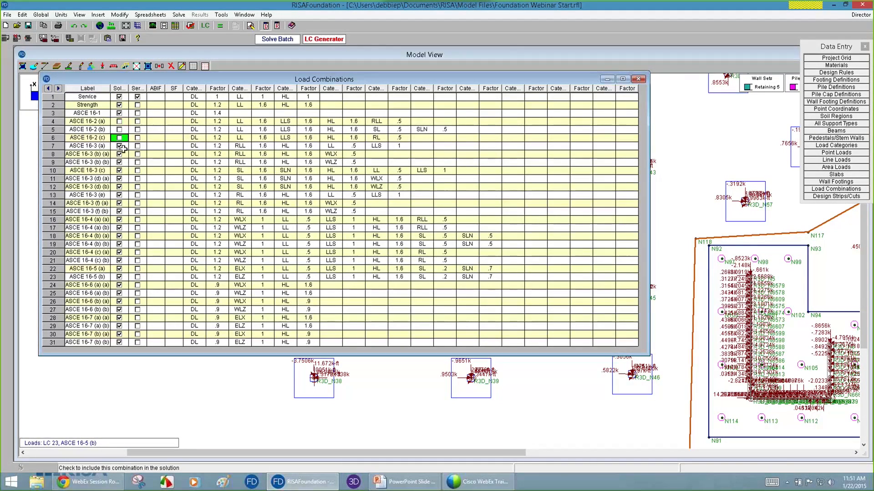
left_click(119, 220)
left_click(119, 236)
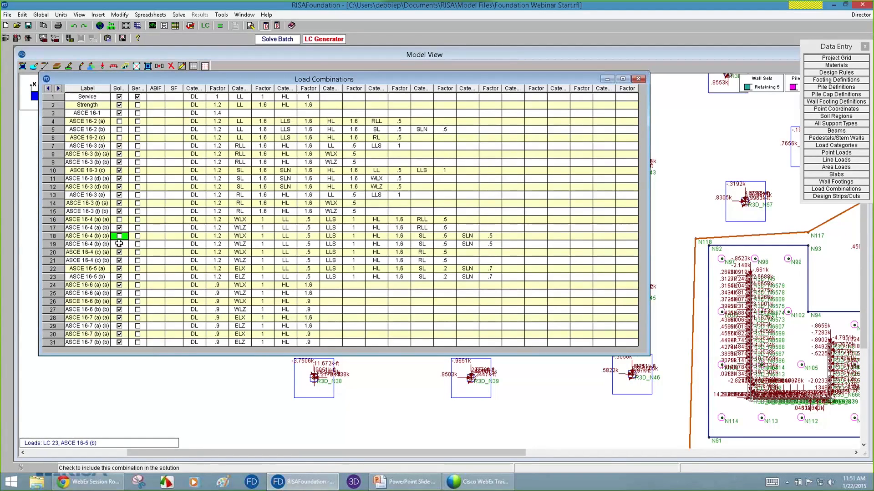
left_click(119, 228)
left_click(119, 245)
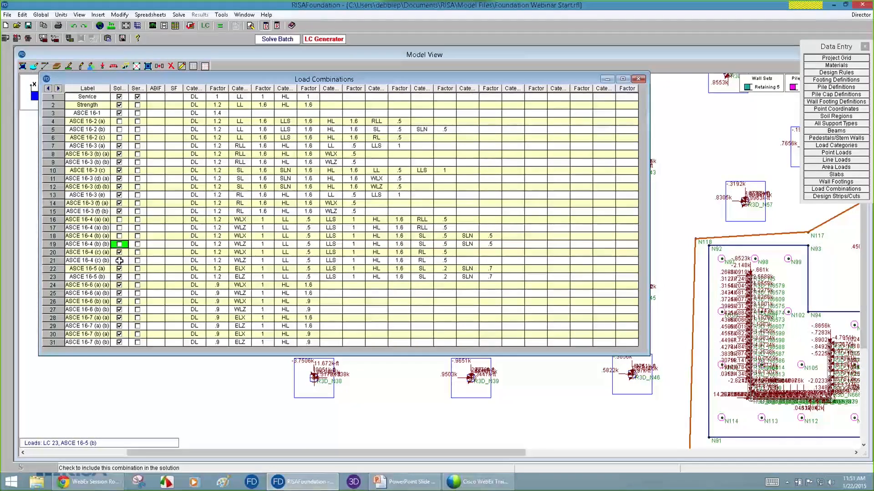
left_click(119, 253)
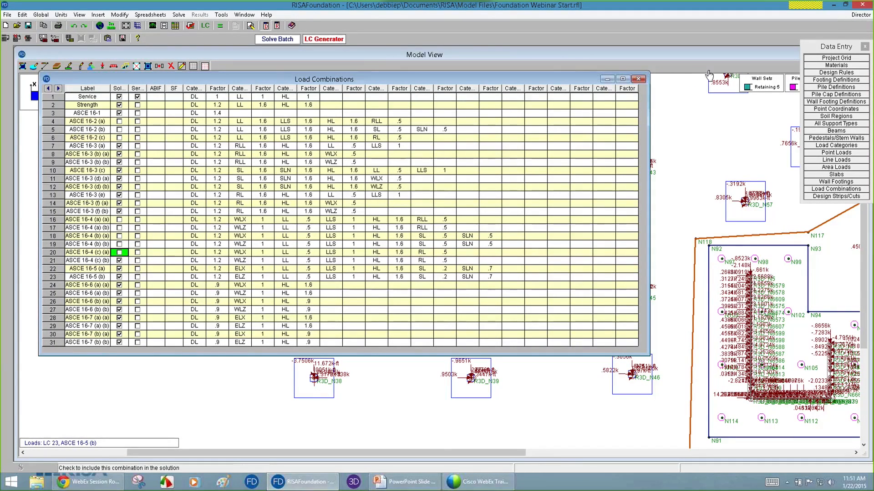
Solve the model for the load combinations still marked for solution and reopen the load combinations.
left_click(638, 79)
left_click(220, 26)
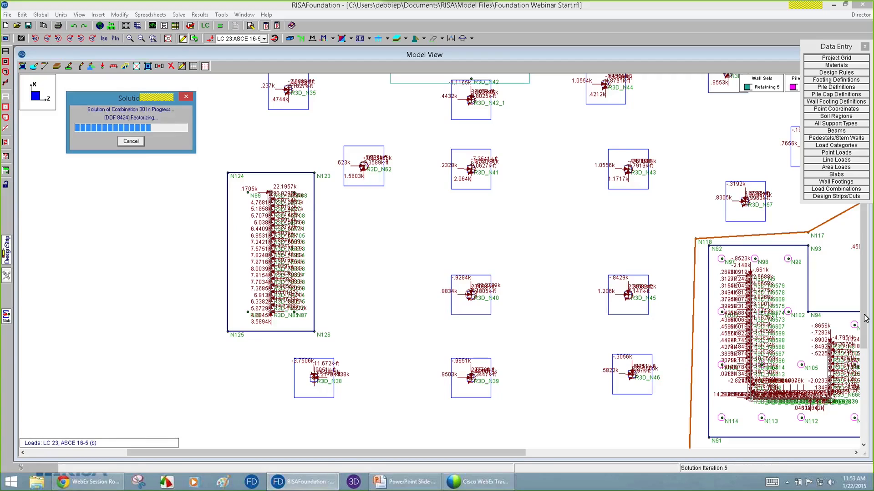
left_click(829, 190)
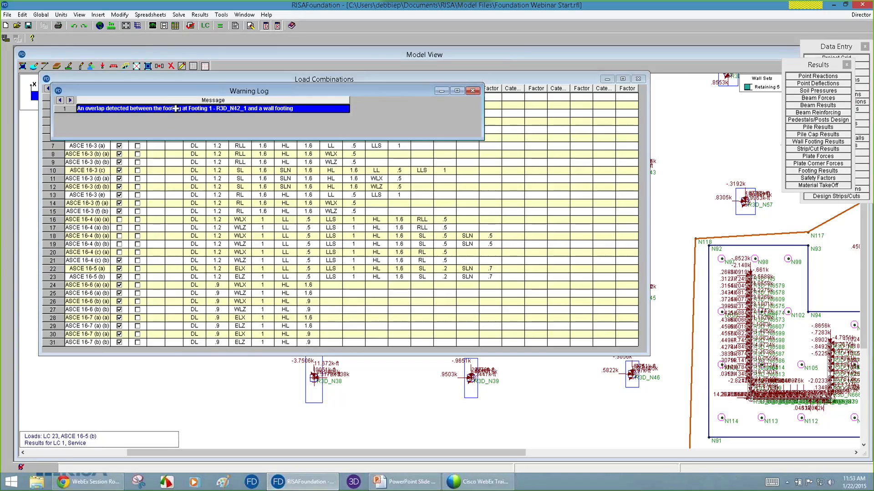
Close the load combinations and warning log, then examine the overlap between the footing at R3D_N42_1 and the wall footing.
left_click(638, 78)
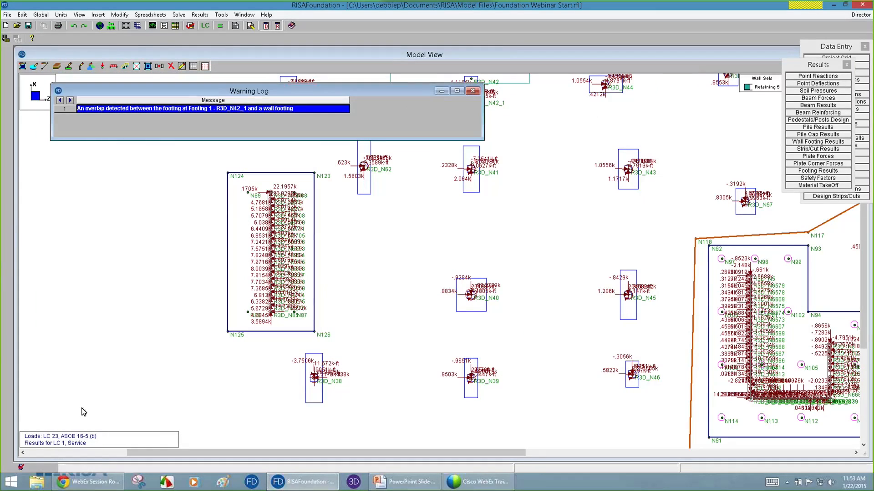
left_click(528, 218)
scroll(485, 98, "down", 3)
middle_click_drag(484, 98, 444, 174)
scroll(444, 174, "up", 2)
scroll(445, 178, "up", 2)
scroll(444, 179, "down", 1)
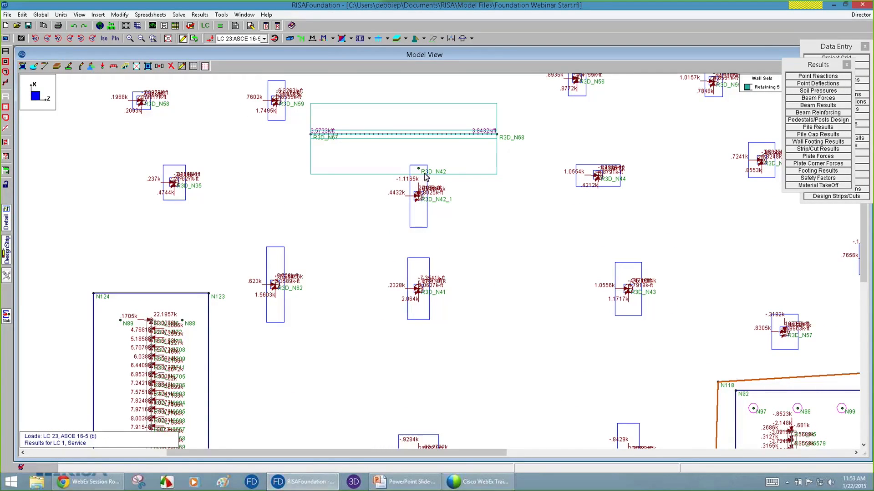
scroll(426, 177, "down", 1)
scroll(459, 195, "down", 1)
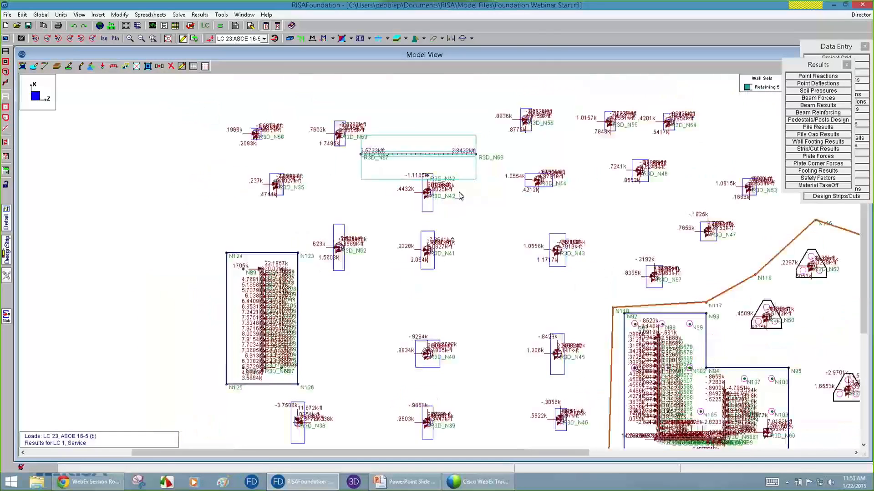
scroll(459, 196, "down", 1)
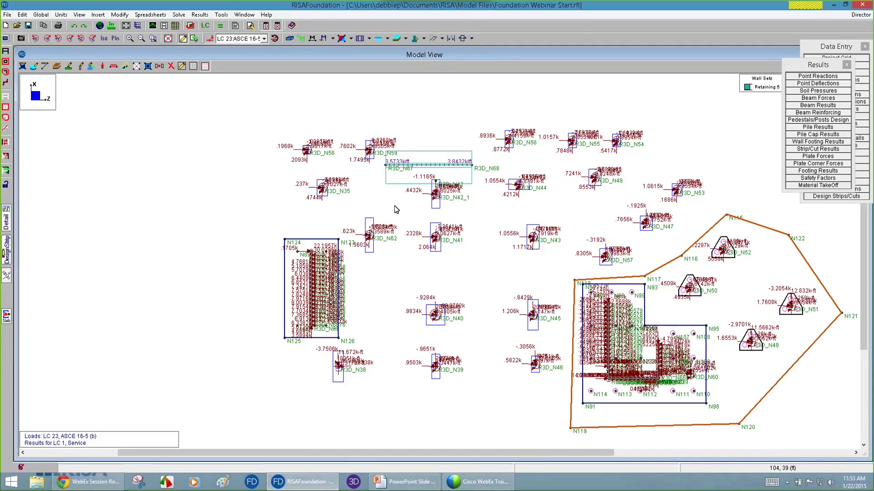
Open the detail report for the wall footing between R3D_N67 and R3D_N68, enlarge it, and examine its sketch and loading diagram.
left_click(6, 218)
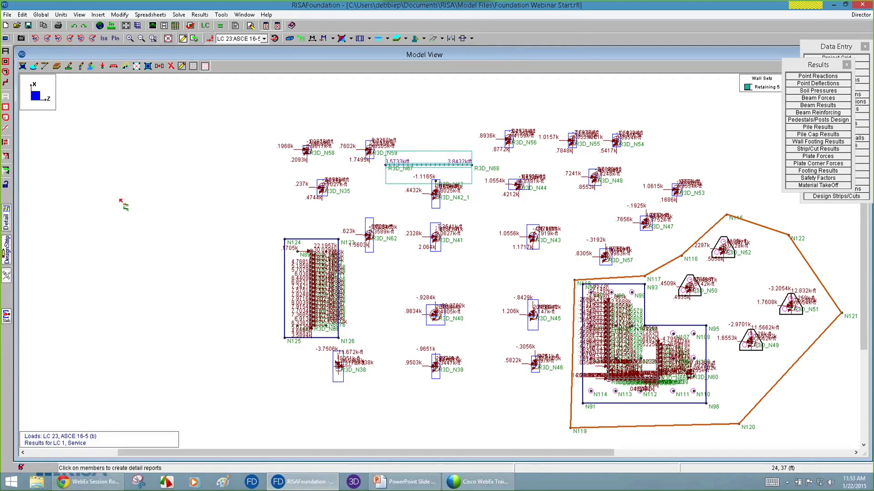
left_click(438, 167)
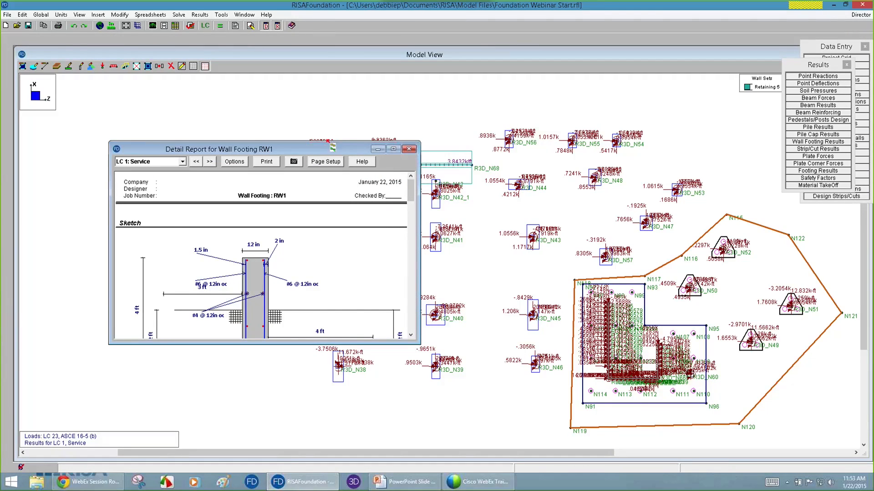
left_click_drag(326, 135, 333, 51)
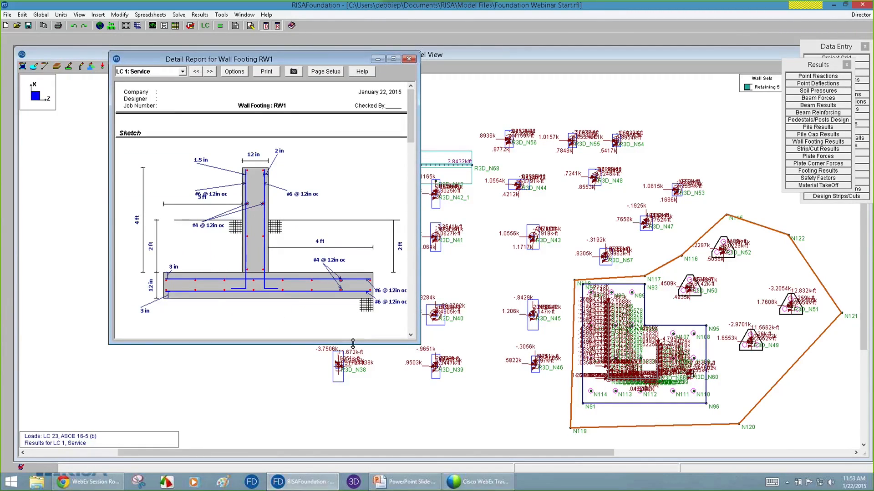
left_click_drag(352, 343, 352, 451)
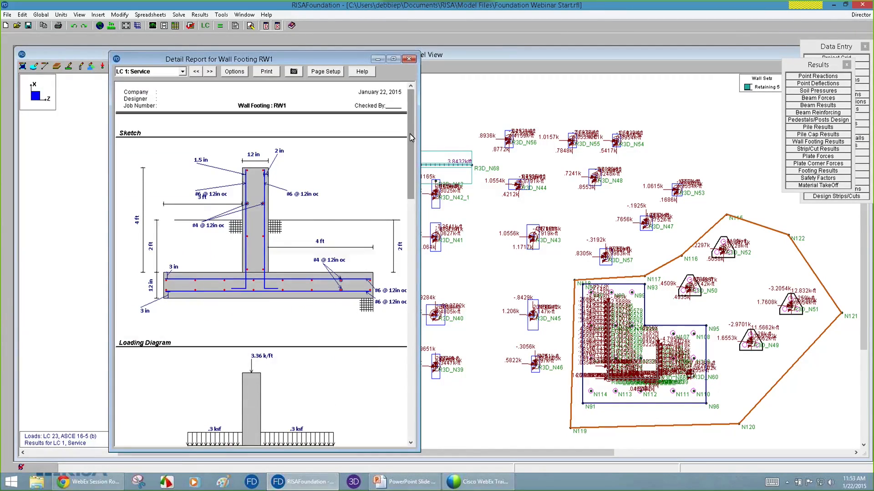
left_click_drag(409, 137, 408, 148)
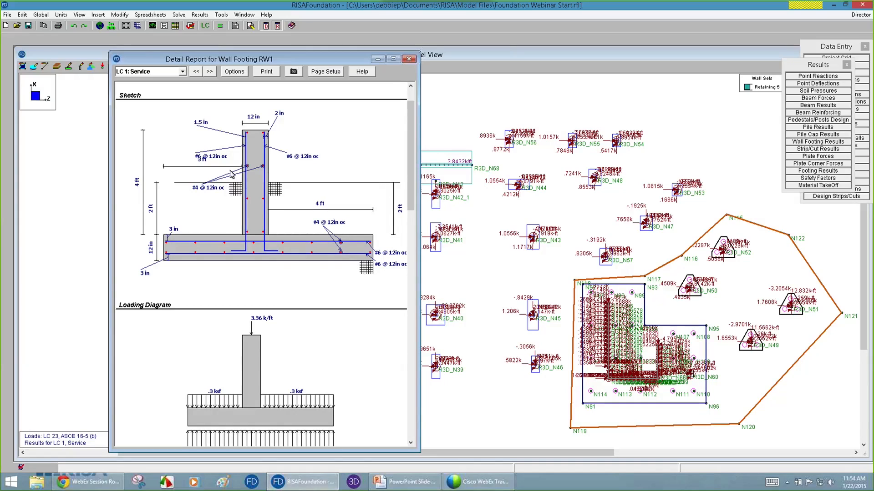
mouse_move(411, 168)
left_mouse_down()
mouse_move(414, 151)
mouse_move(408, 217)
left_mouse_up()
Compare the wall footing's loading diagram for several load combinations, including LC 8: ASCE 16-3 (b) (a) and LC 25: ASCE 16-6 (a) (b).
left_click(153, 71)
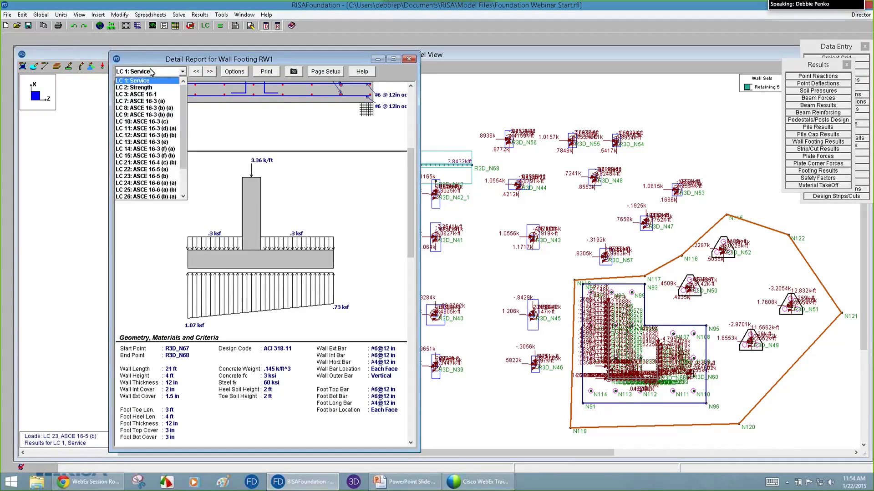
left_click(149, 109)
left_click(142, 73)
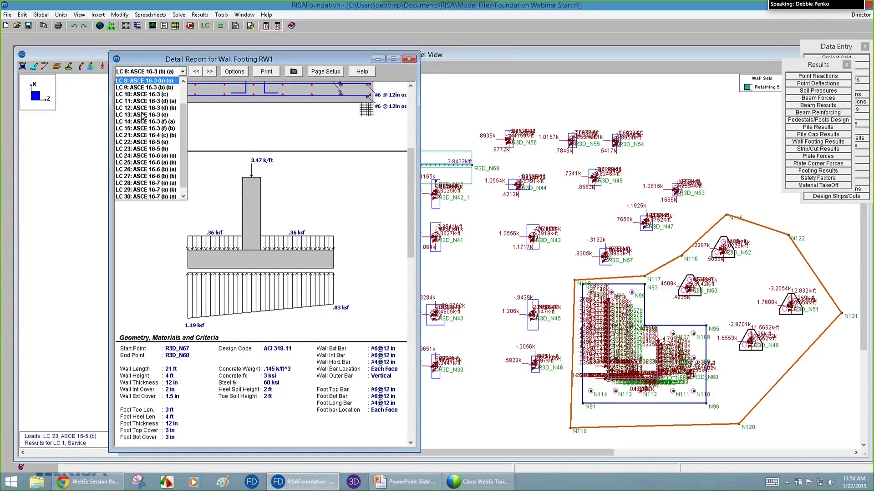
left_click(144, 142)
left_click(142, 73)
left_click(145, 157)
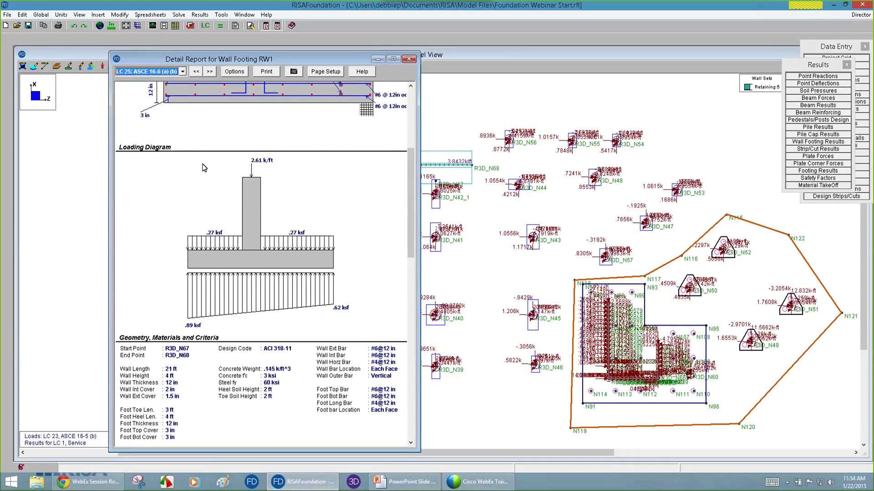
Review the report's geometry, wall design, footing design, overturning, sliding and soil bearing sections, and close the report.
left_click_drag(413, 182, 411, 239)
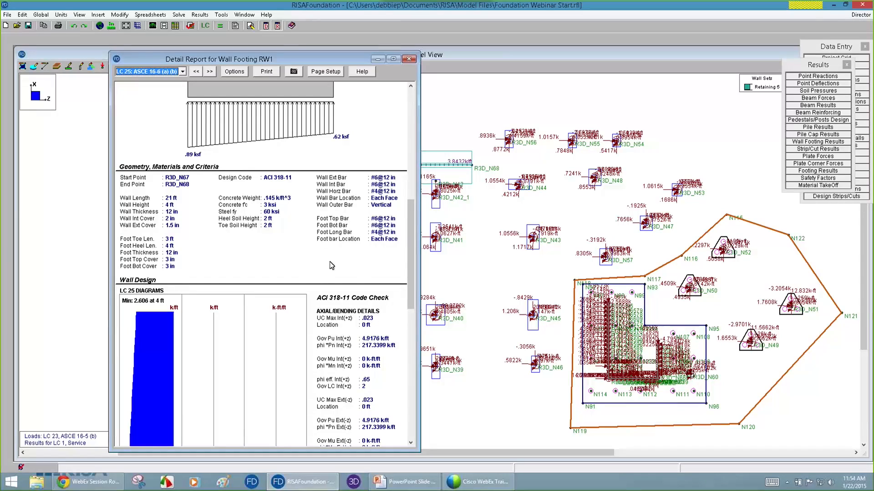
left_click_drag(411, 255, 411, 297)
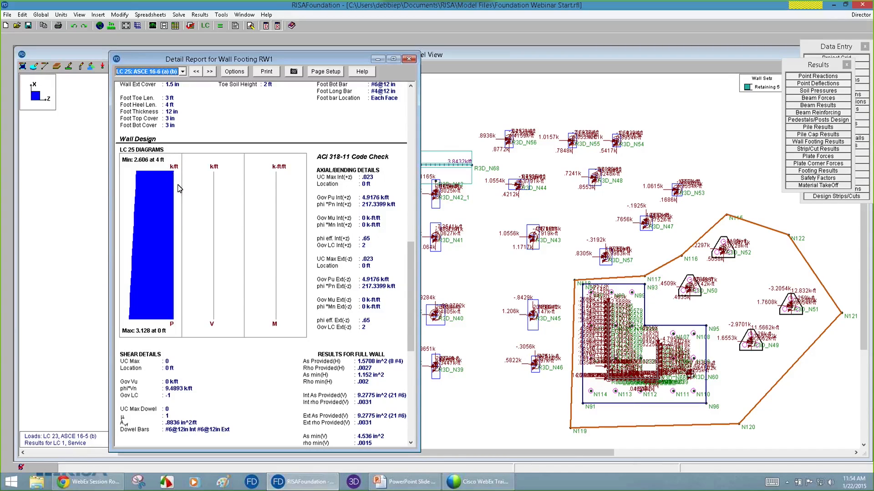
left_click_drag(414, 262, 408, 364)
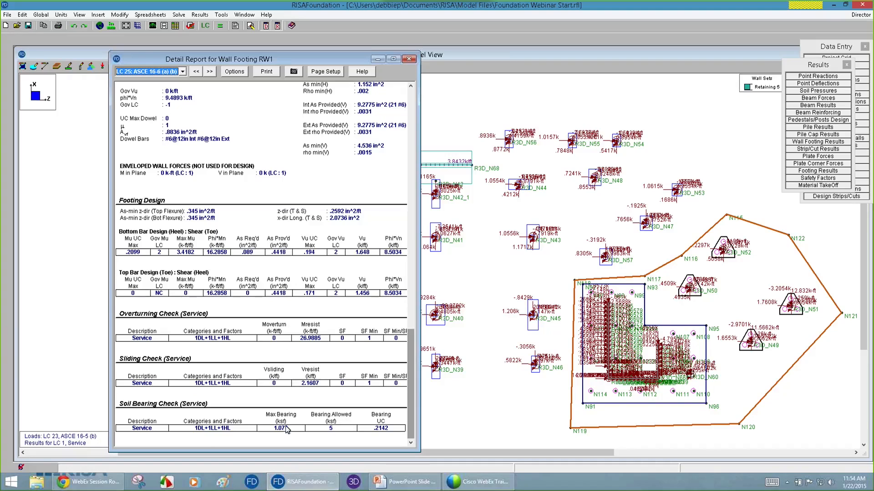
left_click(408, 59)
Turn off the display of loads in the model view.
scroll(432, 159, "up", 2)
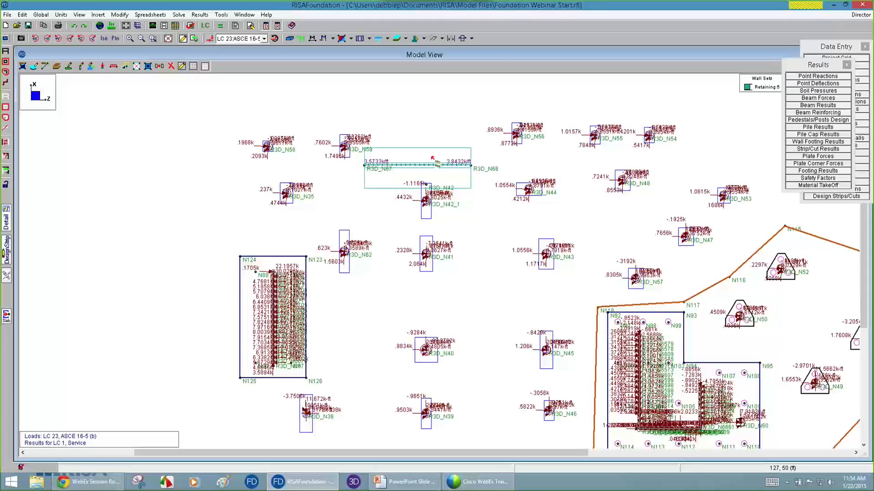
scroll(152, 192, "down", 2)
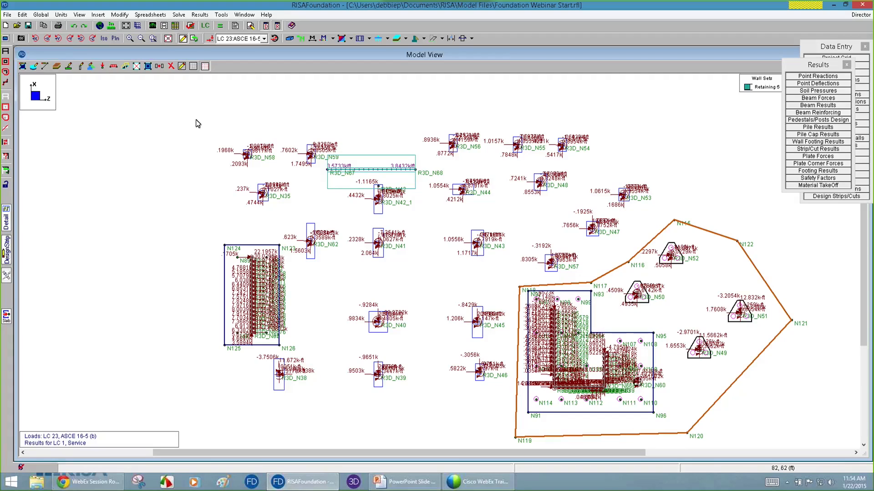
left_click(210, 40)
scroll(182, 261, "down", 1)
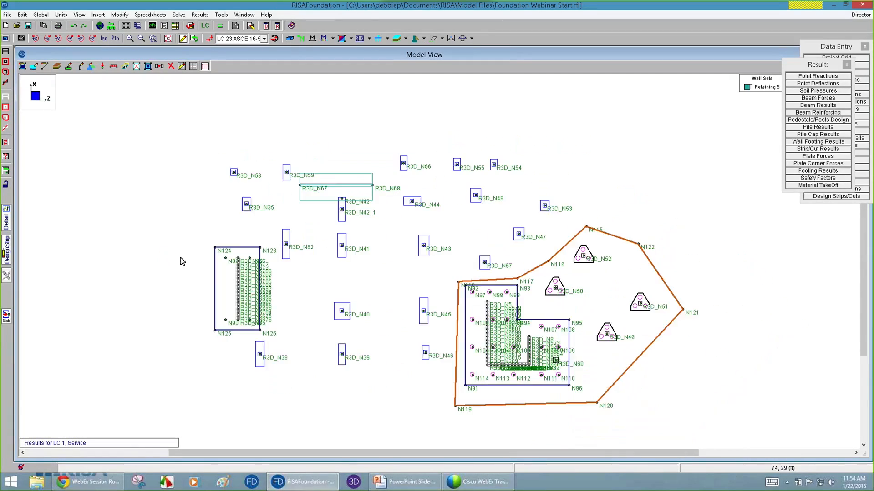
scroll(249, 312, "up", 1)
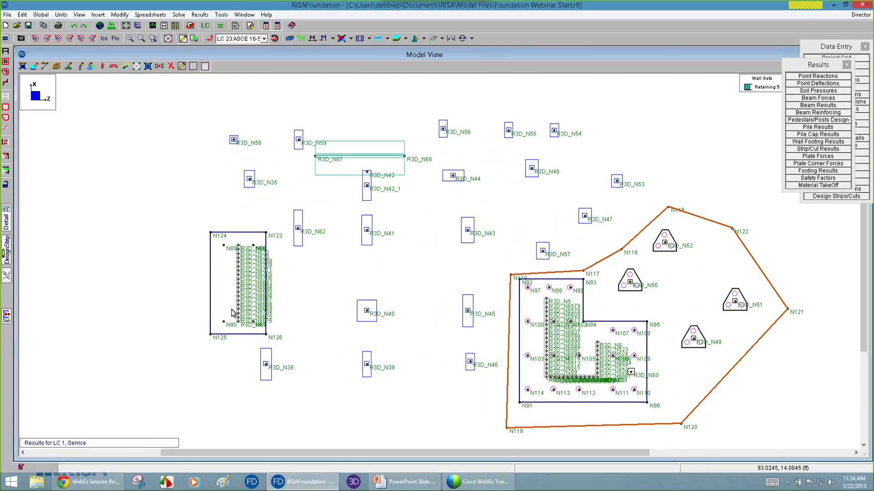
Draw a plan horizontal design strip with 50 cuts and the Typical design rule over the rectangular slab's corners N125, N124, N123 and N126.
left_click(6, 253)
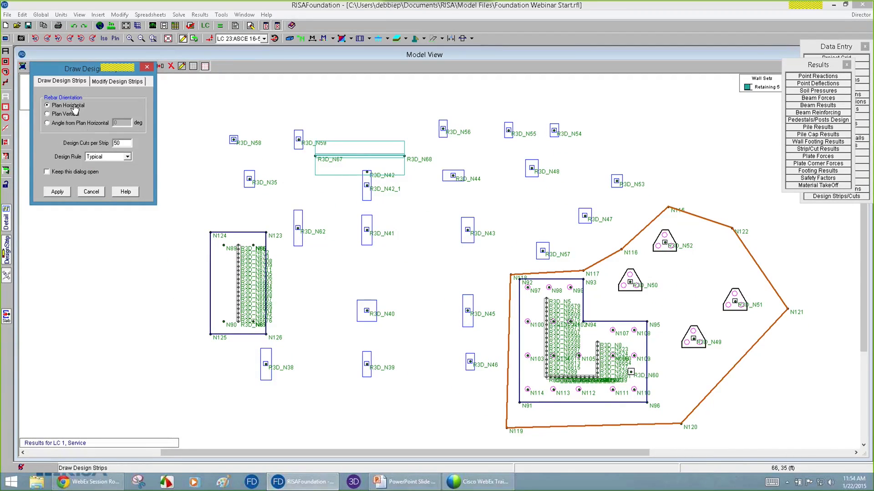
left_click(57, 192)
left_click(210, 335)
left_click(210, 233)
left_click(266, 232)
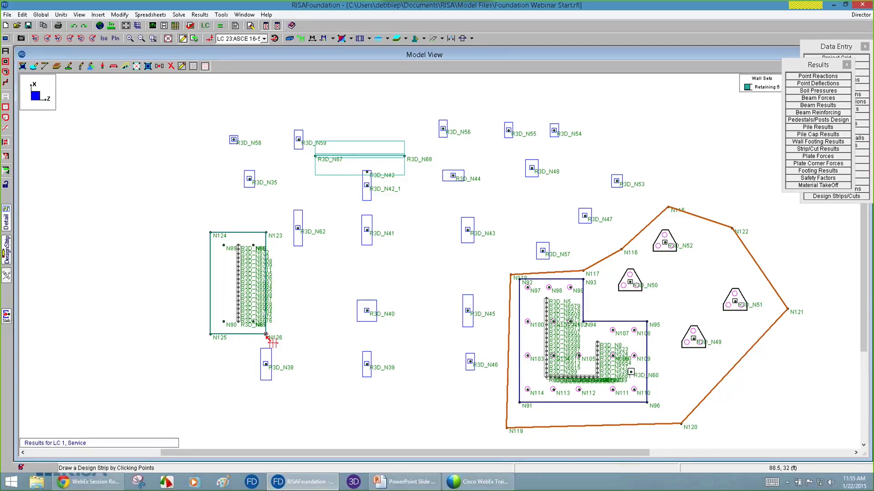
left_click(267, 335)
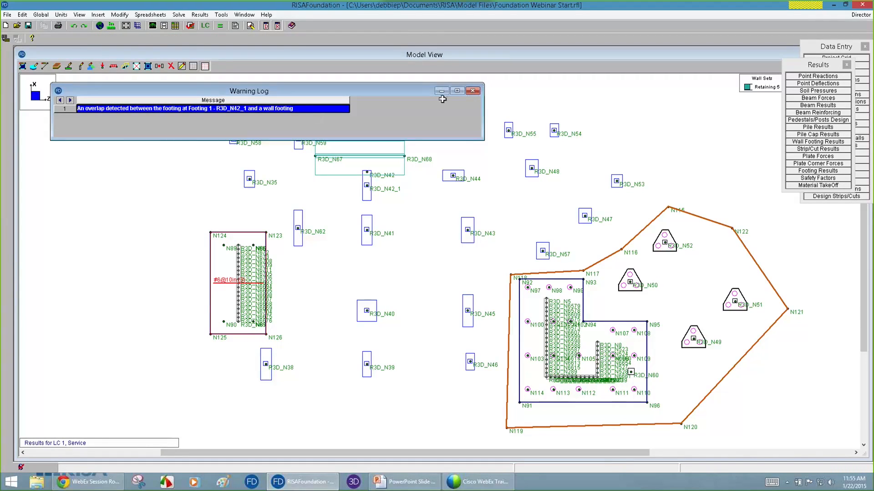
left_click(473, 91)
Hide the node labels and display the design cuts with rebar callouts across the rectangular slab.
scroll(214, 330, "up", 2)
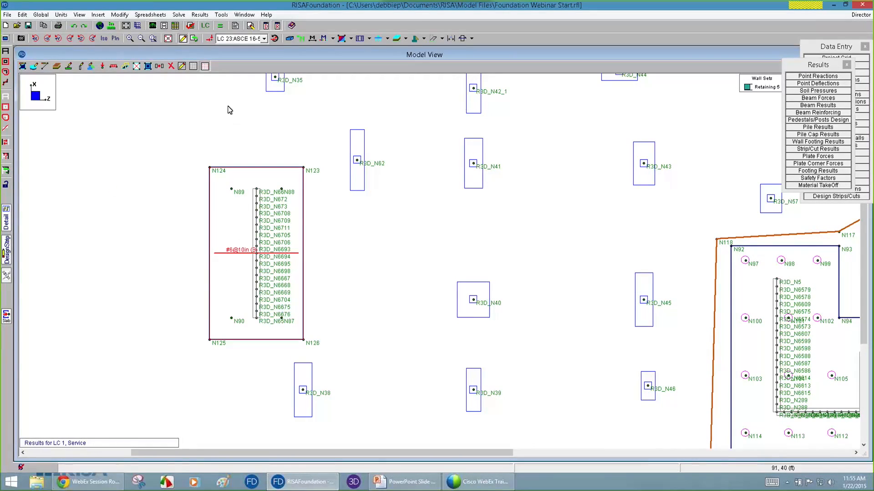
left_click(300, 38)
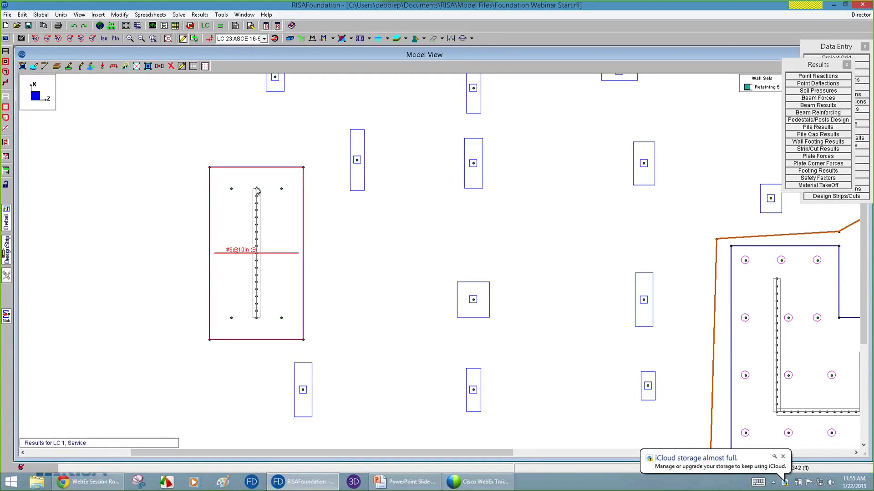
left_click(471, 39)
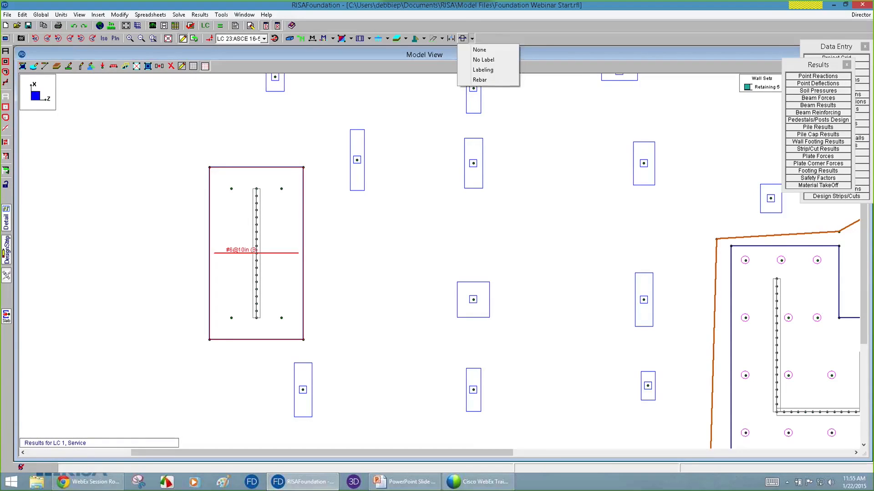
left_click(480, 80)
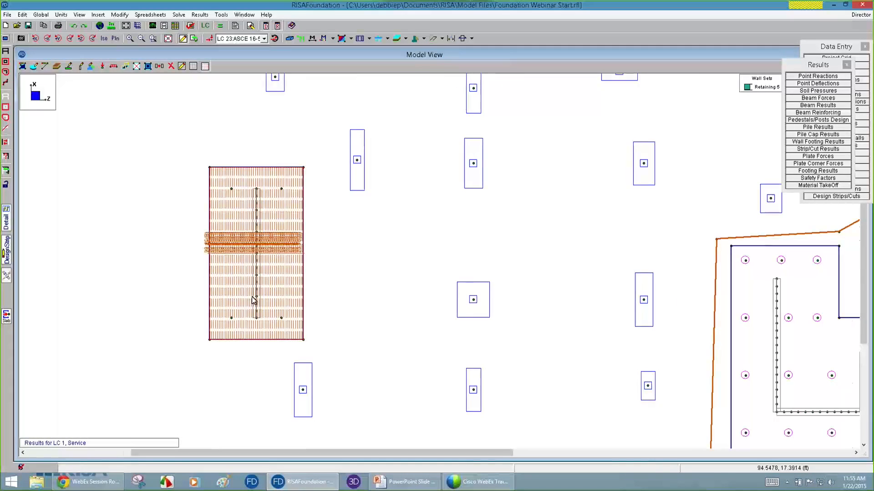
scroll(244, 178, "up", 2)
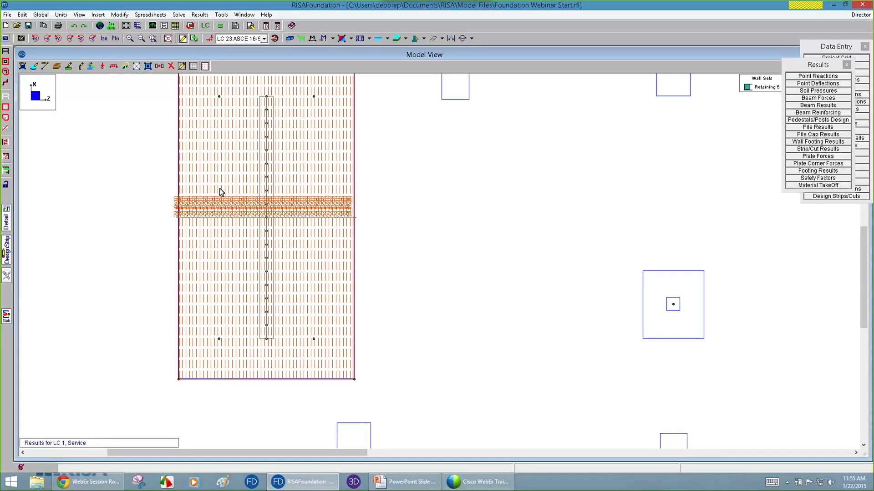
scroll(189, 337, "down", 1)
scroll(234, 373, "up", 2)
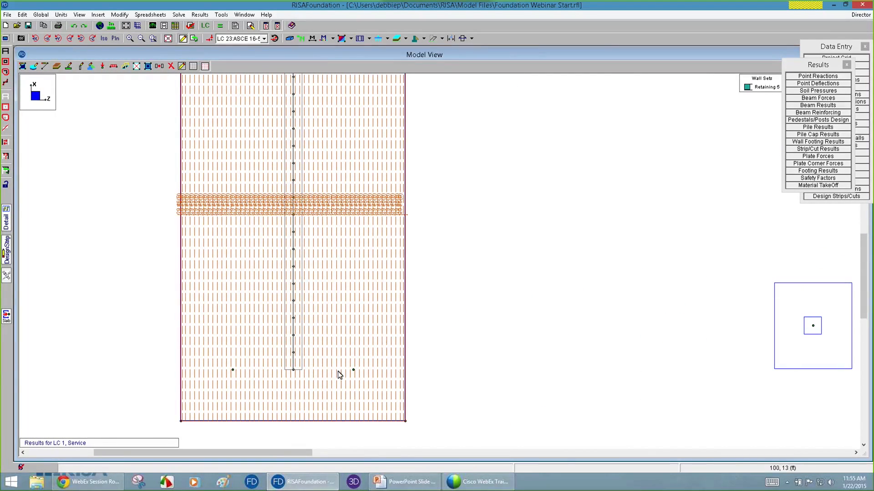
scroll(287, 178, "down", 1)
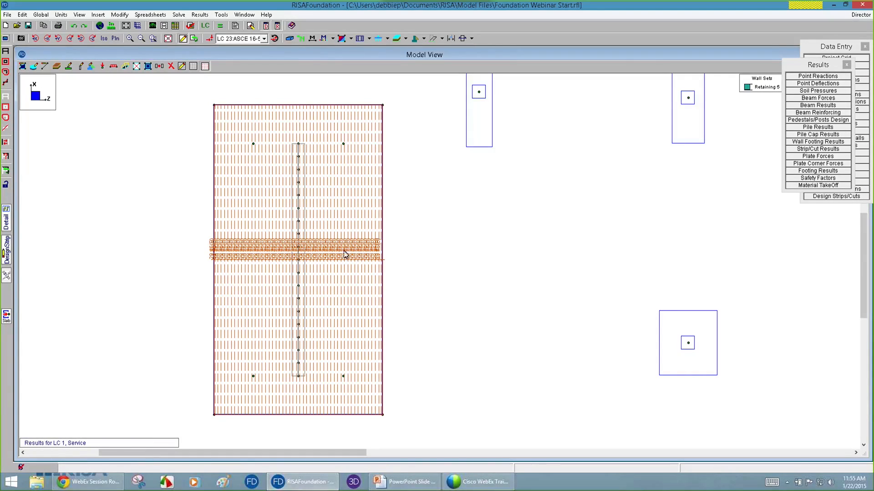
Activate the detail report tool and label the rectangular slab's design cuts by name instead of by rebar.
left_click(6, 218)
scroll(282, 253, "up", 3)
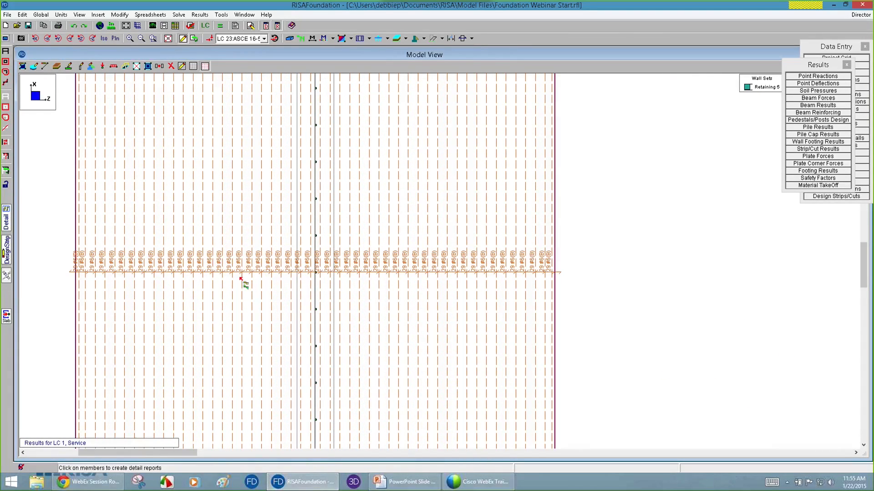
left_click(471, 39)
left_click(482, 68)
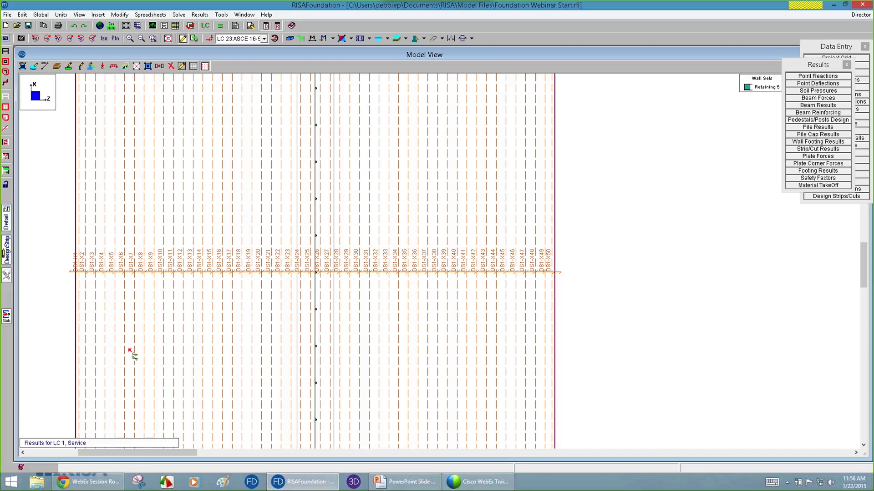
Open the detail report for design cut DS1-X30 and browse the neighbouring cuts' reports forward and back.
left_click(361, 283)
left_click_drag(296, 155, 298, 76)
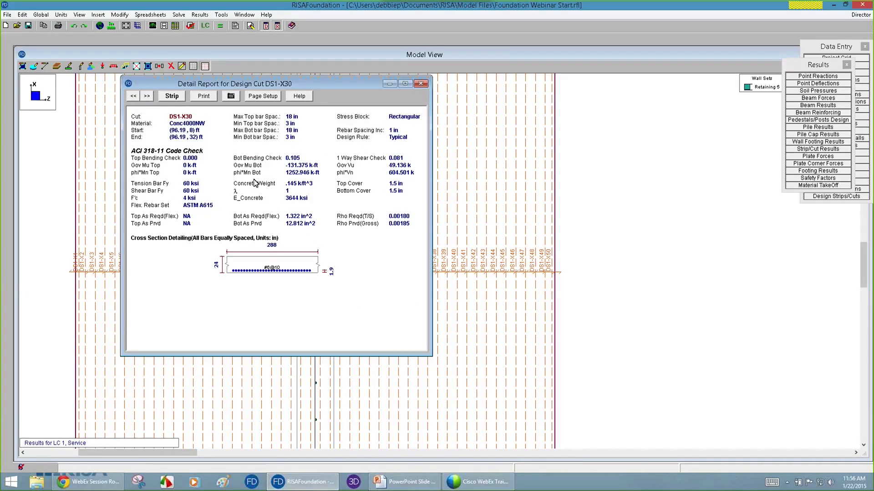
left_click(149, 97)
left_click(148, 96)
left_click(147, 96)
left_click(147, 96)
left_click(146, 97)
left_click(147, 97)
left_click(133, 96)
left_click(132, 96)
left_click(133, 96)
left_click(133, 96)
left_click(133, 96)
left_click(133, 97)
Examine design strip DS1's detail report, covering the enveloped shear and moment diagrams, code check and bending steel, and close it.
left_click(171, 97)
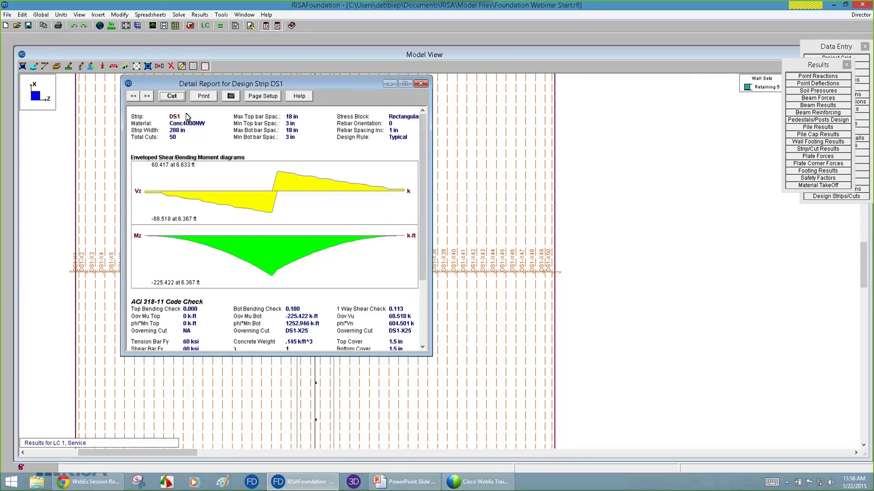
mouse_move(422, 163)
left_mouse_down()
mouse_move(427, 204)
mouse_move(421, 156)
left_mouse_up()
left_click_drag(424, 225, 427, 288)
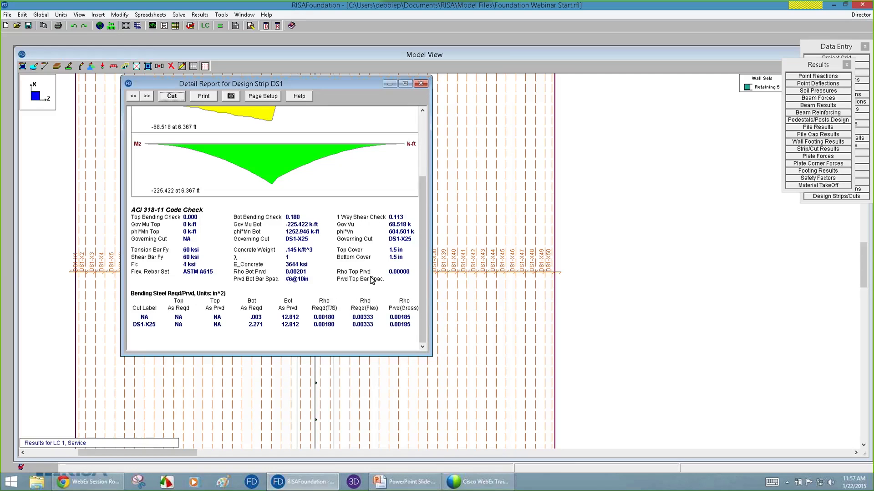
left_click(423, 84)
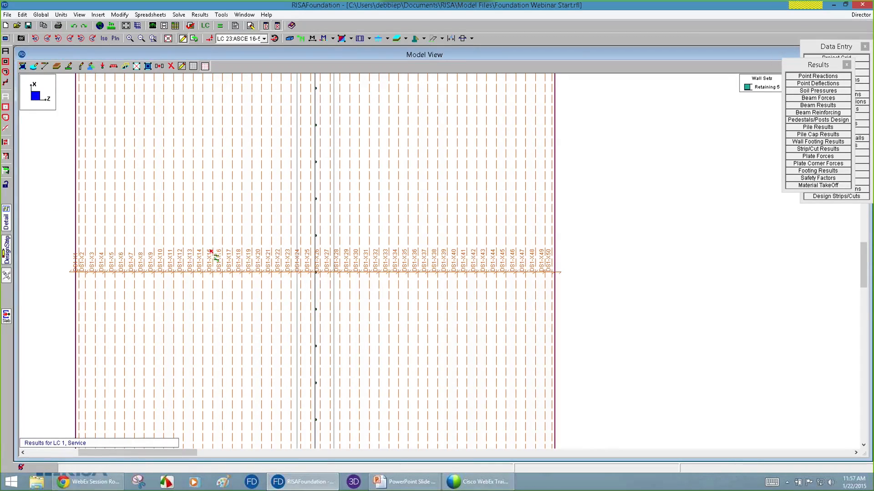
Hide the design cuts on the rectangular slab and display its MX moment contours.
scroll(254, 292, "down", 3)
scroll(294, 317, "down", 2)
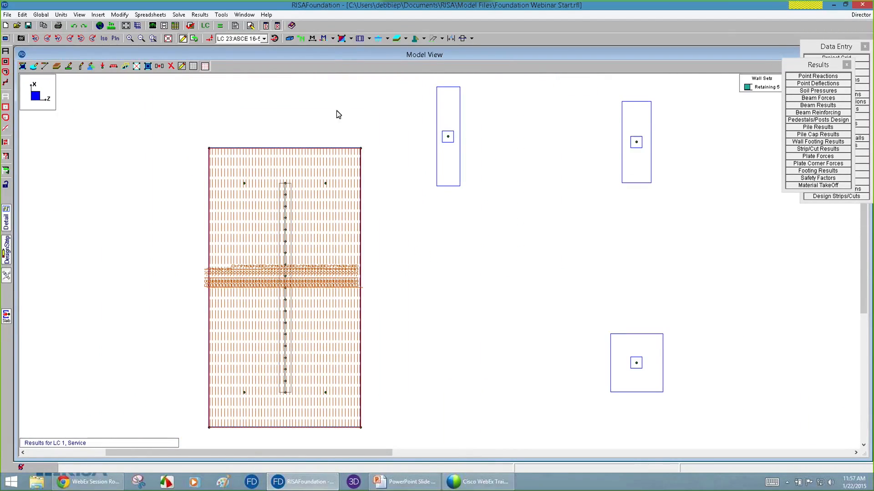
left_click(471, 39)
left_click(460, 80)
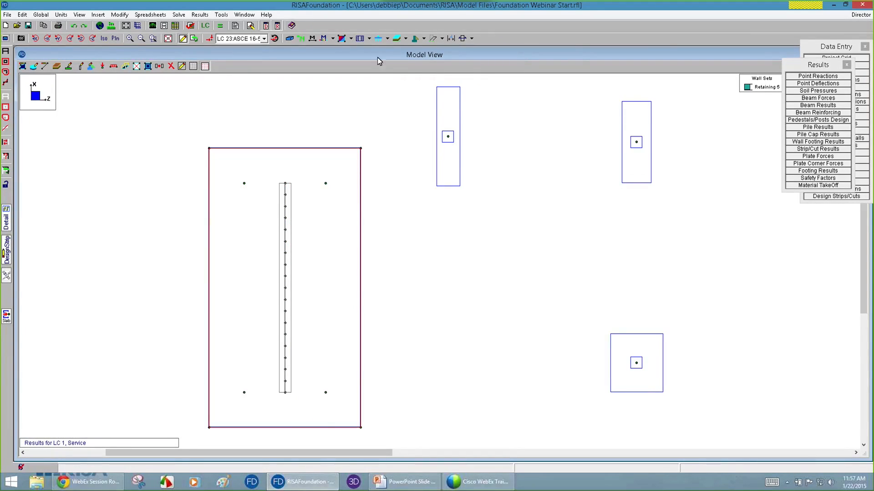
left_click(351, 38)
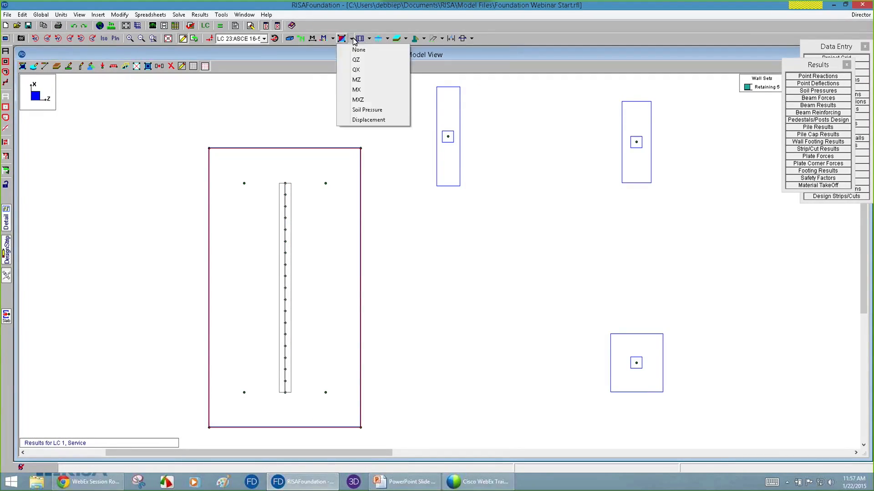
left_click(373, 90)
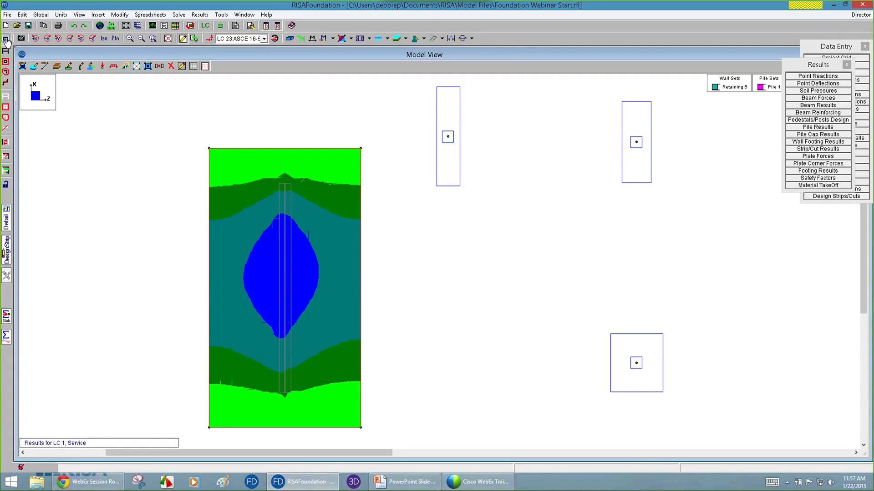
Compare the slab's MX contours under combinations 2: Strength, 9: ASCE 16-3 (b)(b) and 21: ASCE 16-4 (c)(b).
key("F9")
left_click(161, 212)
left_click(162, 225)
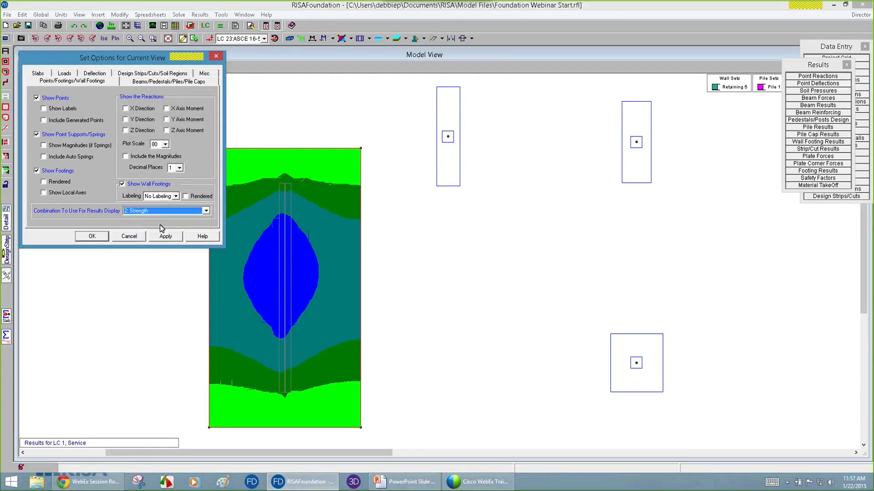
left_click(167, 238)
left_click(145, 211)
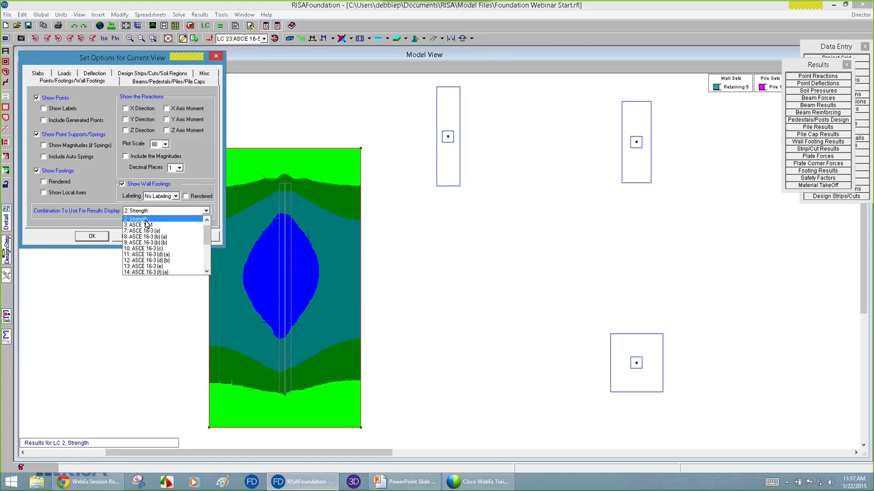
left_click(151, 243)
left_click(177, 236)
left_click(170, 212)
left_click(167, 261)
left_click(176, 236)
View the contours for 29: ASCE 16-7 (a)(b), set the results combination to 26: ASCE 16-6 (b)(a), and close the results list.
left_click(168, 212)
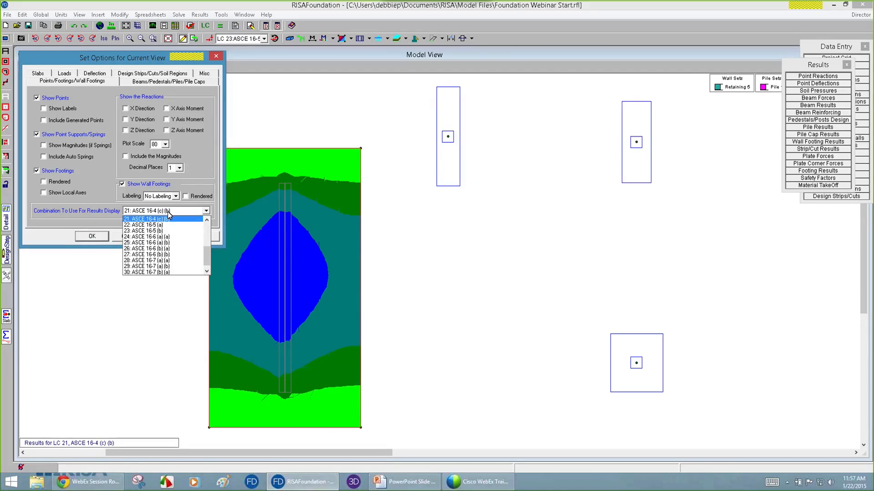
left_click(165, 266)
left_click(175, 237)
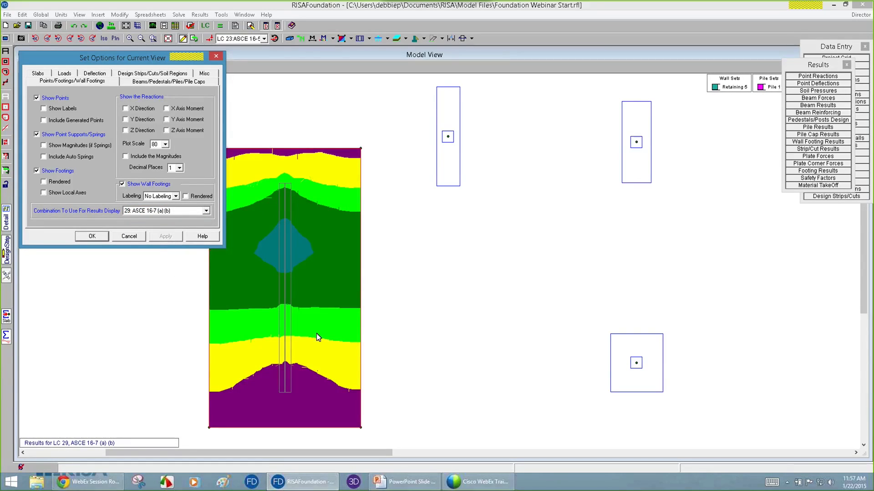
left_click(149, 211)
left_click(151, 260)
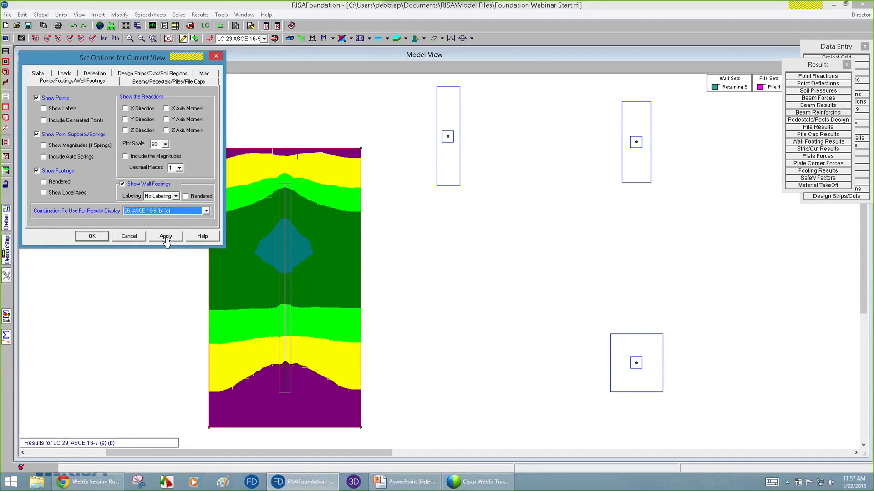
left_click(167, 236)
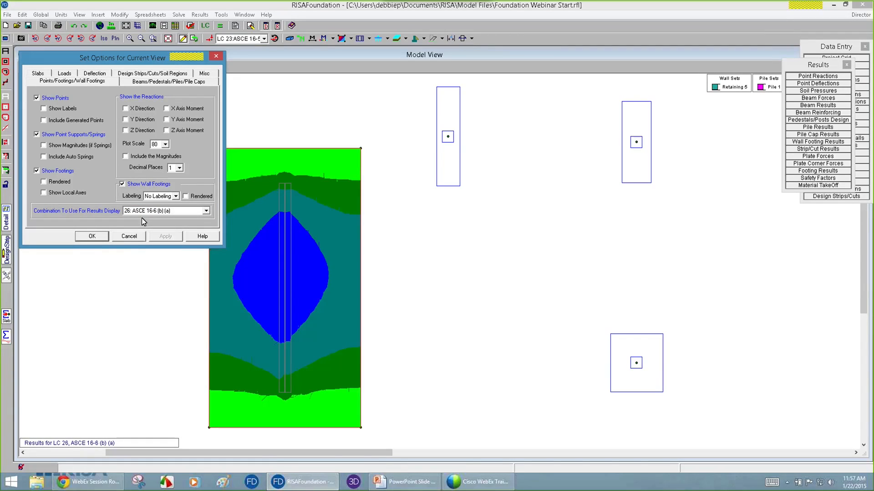
left_click(98, 236)
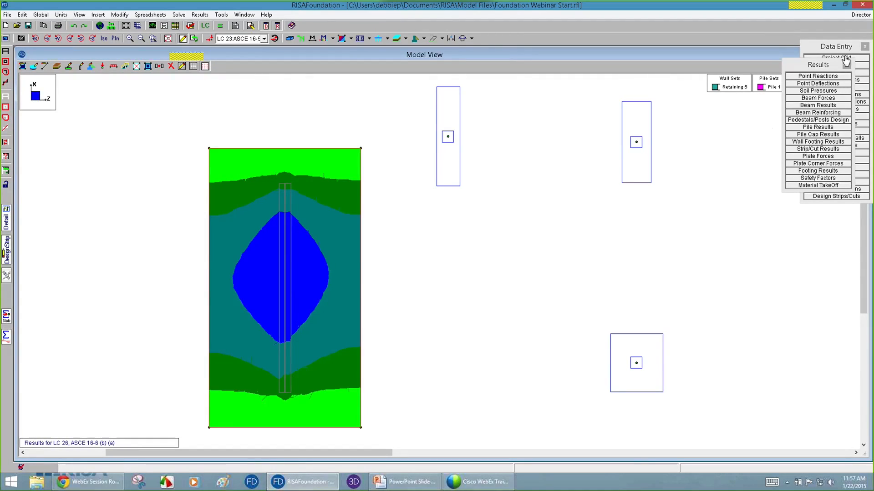
left_click(847, 66)
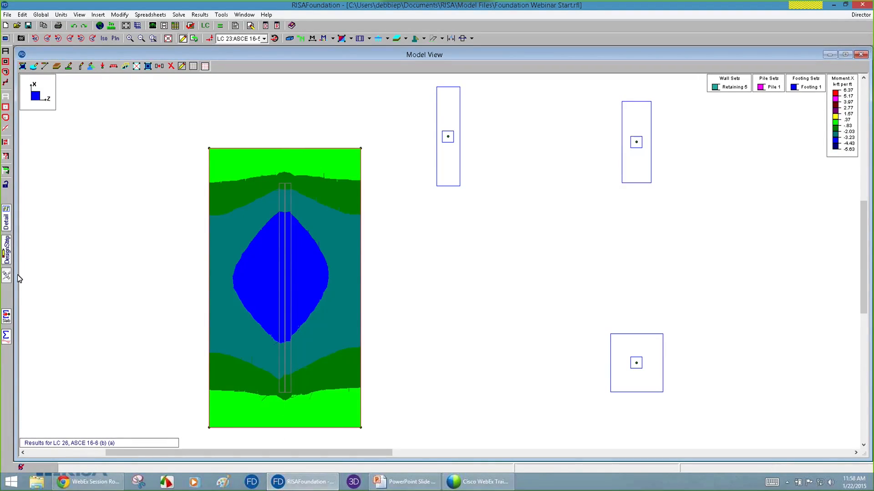
Activate the detail report tool, turn off the moment contours and show the rectangular slab's design cuts labelled by name.
left_click(7, 250)
left_click(92, 191)
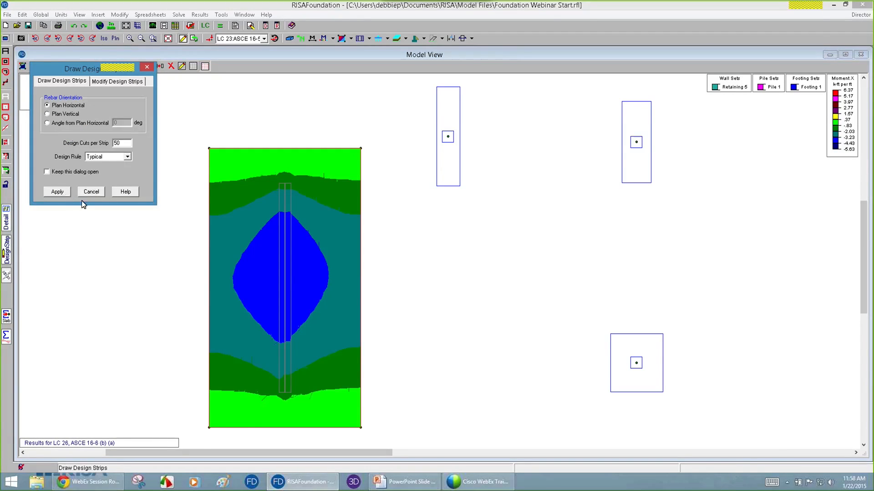
left_click(8, 221)
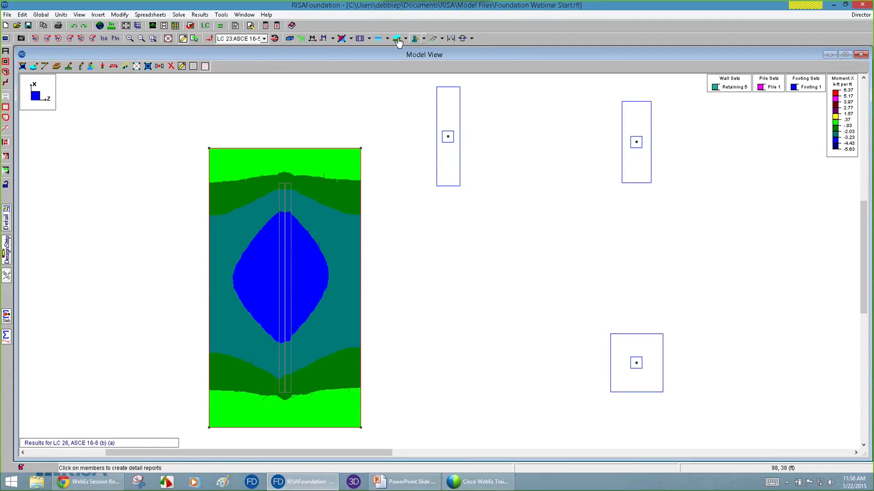
left_click(351, 39)
left_click(356, 52)
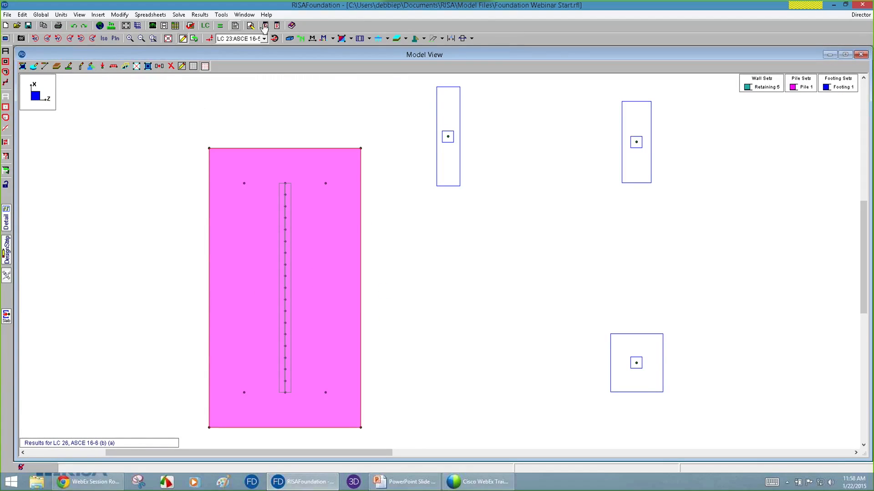
left_click(472, 39)
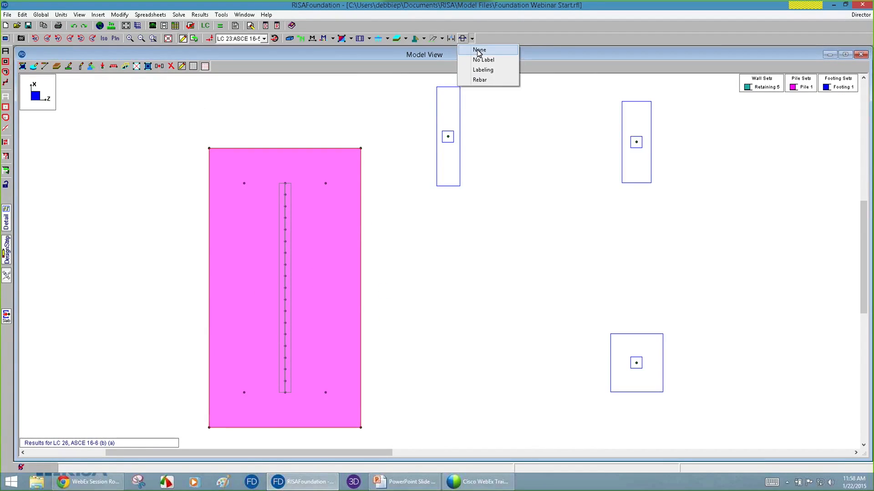
left_click(483, 70)
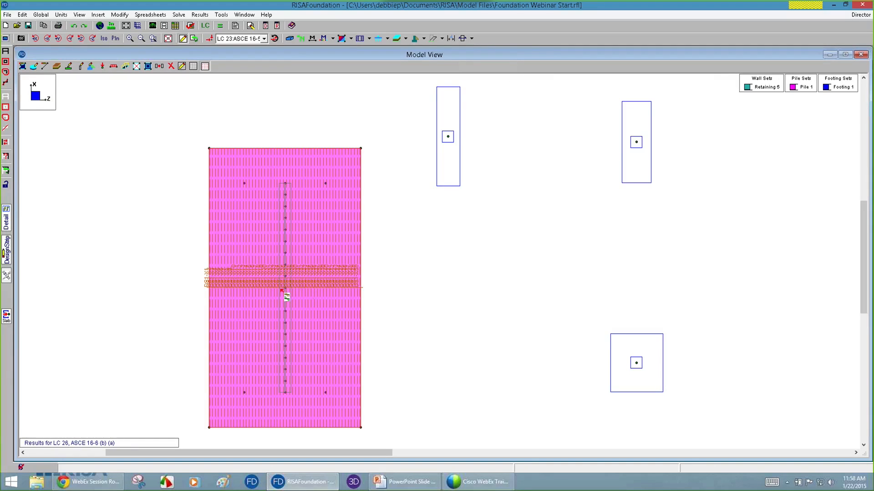
Review strip DS1's moment diagram and bending steel table via cut DS1-X32's detail report, and locate cut DS1-X25 on the slab.
left_click(285, 295)
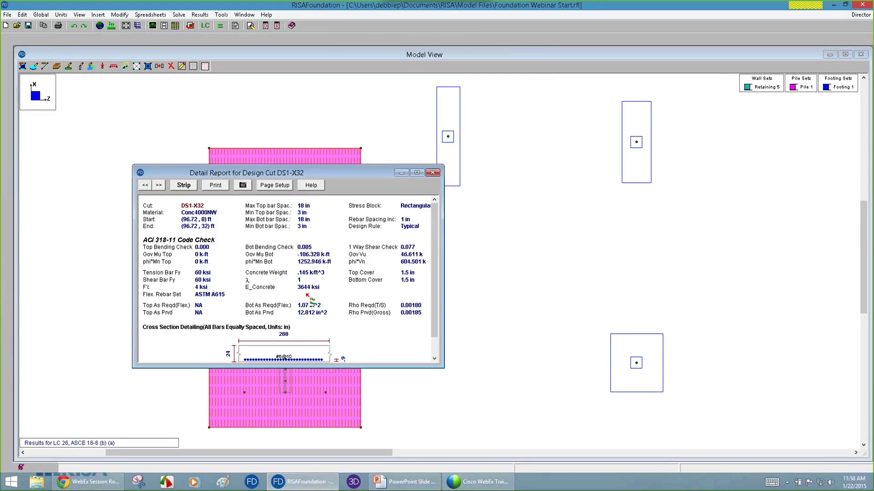
left_click(183, 187)
left_click_drag(201, 162, 203, 91)
left_click_drag(434, 164, 437, 282)
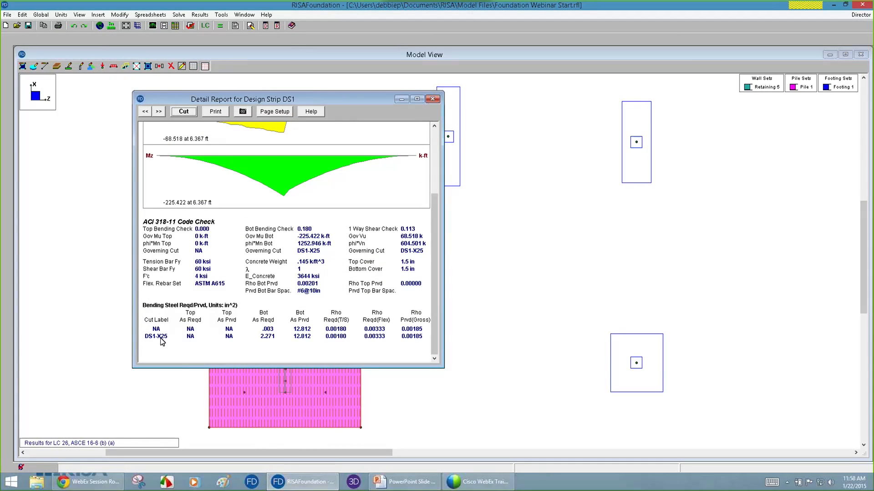
left_click(432, 99)
scroll(279, 272, "up", 3)
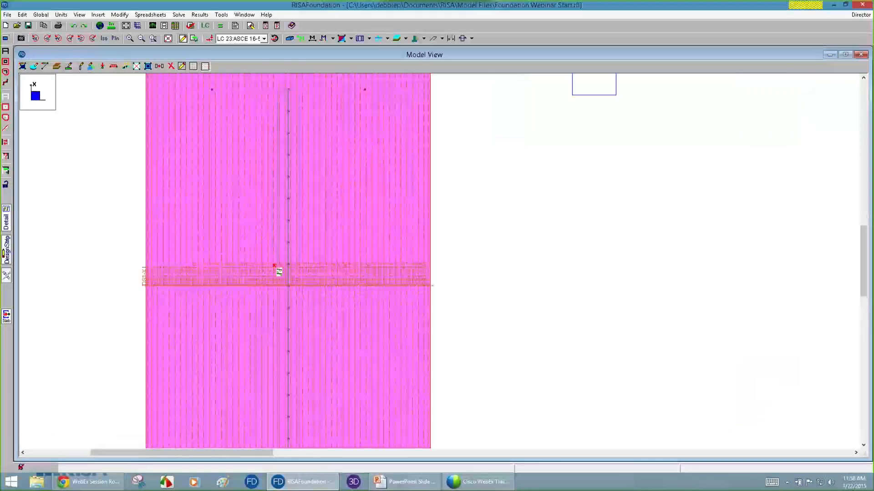
scroll(279, 273, "up", 2)
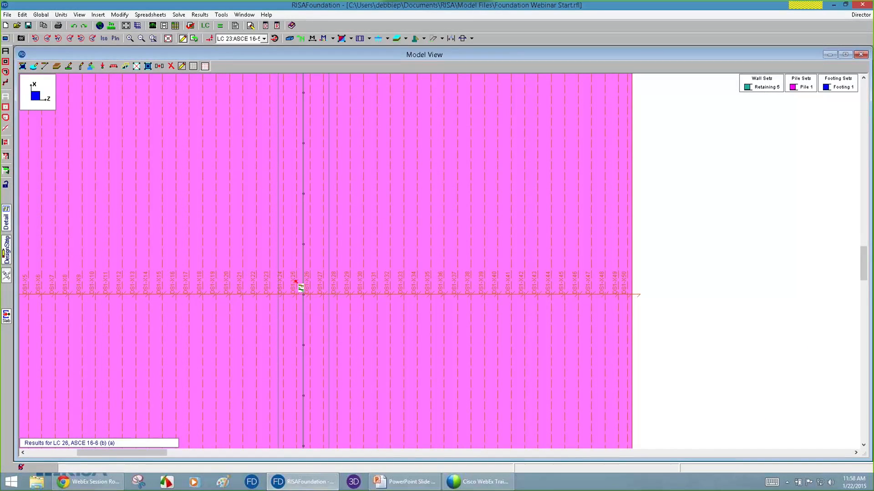
scroll(288, 302, "down", 5)
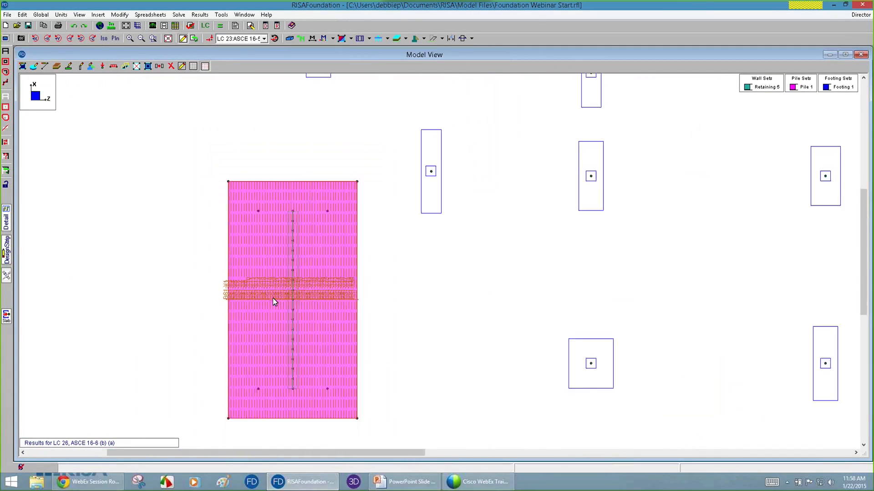
Draw a plan horizontal design strip with 50 cuts and the Typical design rule across the L-shaped slab, with universal snap points turned off.
scroll(273, 301, "down", 1)
scroll(332, 288, "down", 3)
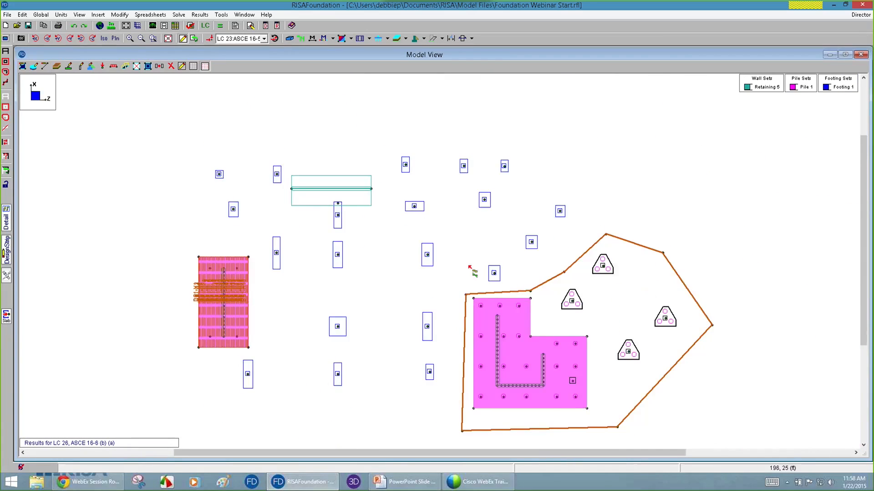
scroll(470, 268, "down", 2)
scroll(637, 301, "up", 3)
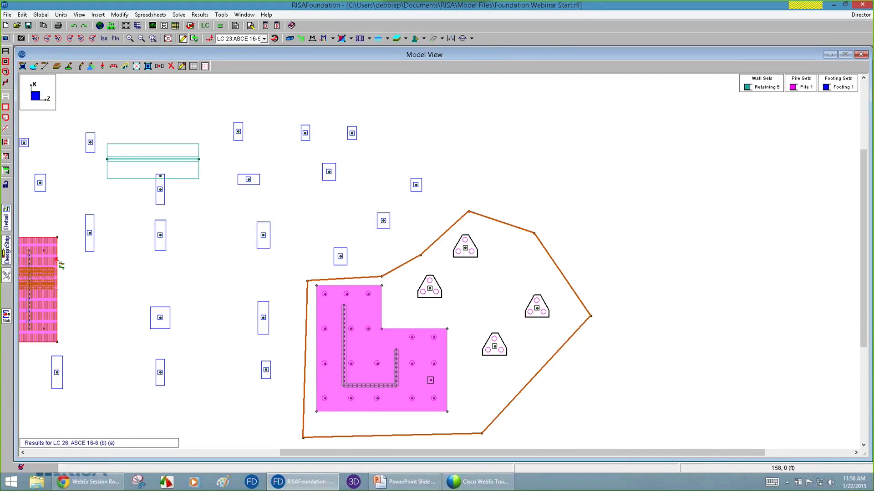
left_click(7, 256)
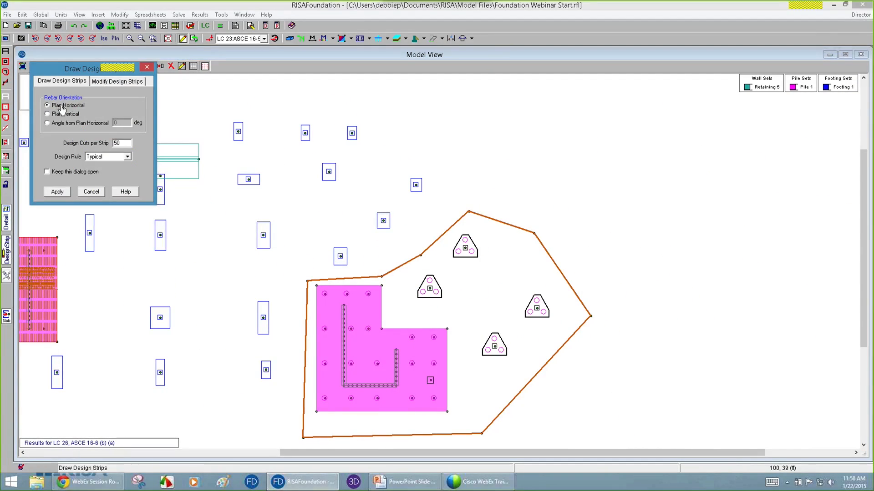
left_click(58, 191)
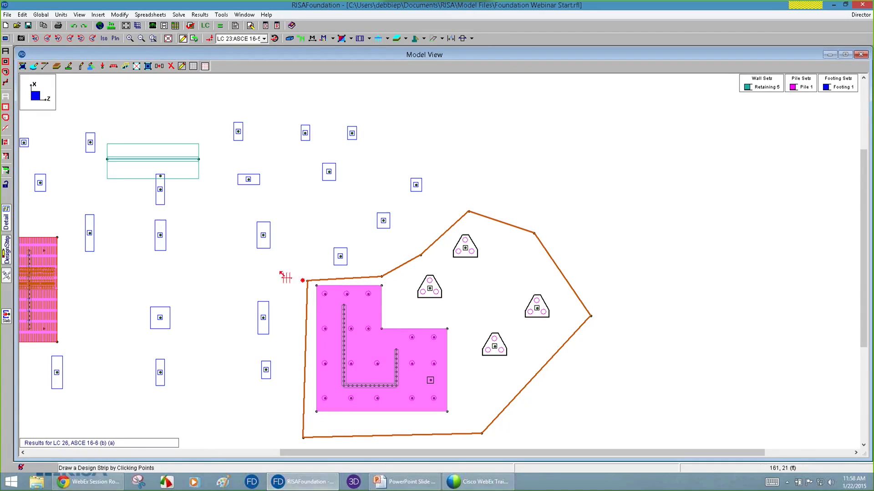
left_click(205, 66)
left_click(317, 412)
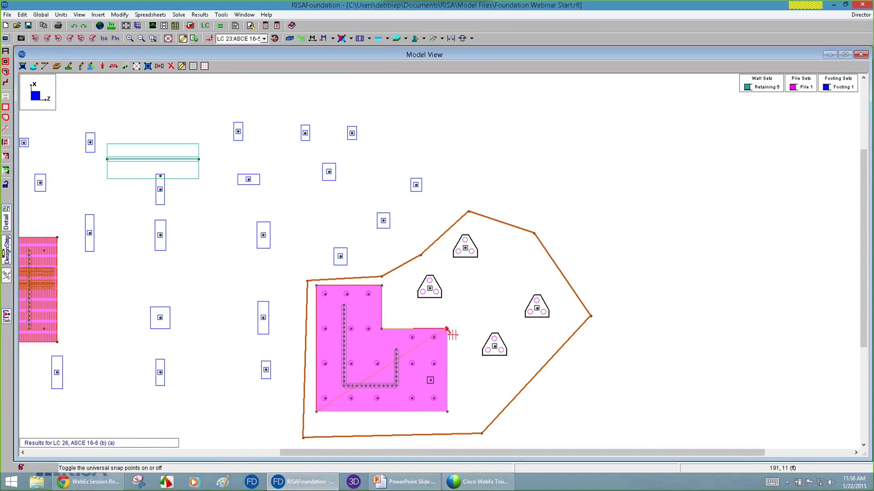
left_click(447, 410)
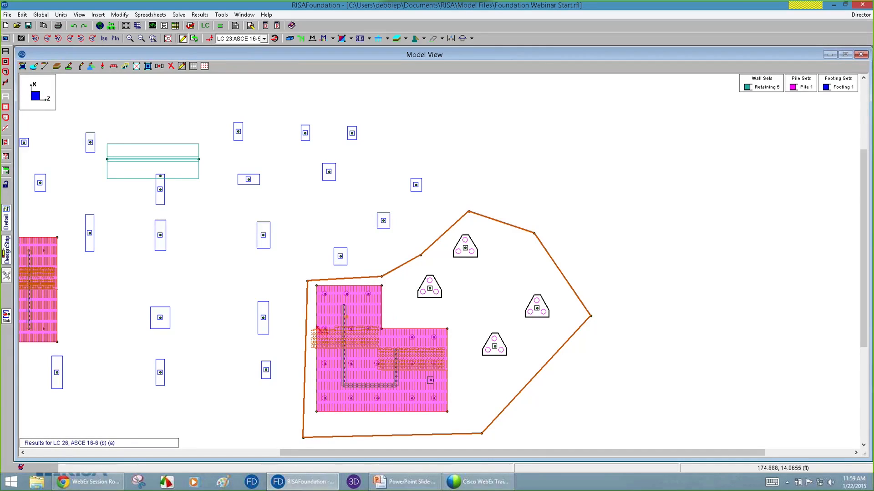
Examine the MZ moment contours on the L-shaped slab against its new design cuts, and turn the contours off.
scroll(304, 324, "up", 1)
scroll(329, 316, "down", 1)
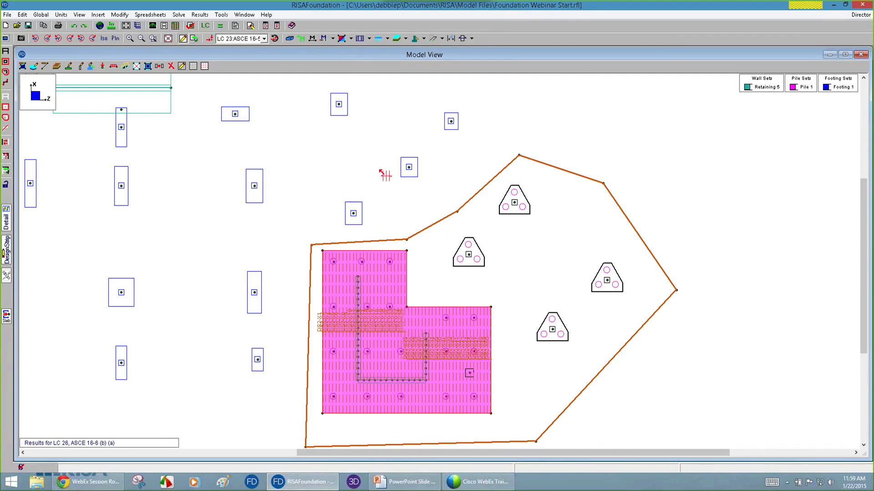
left_click(351, 39)
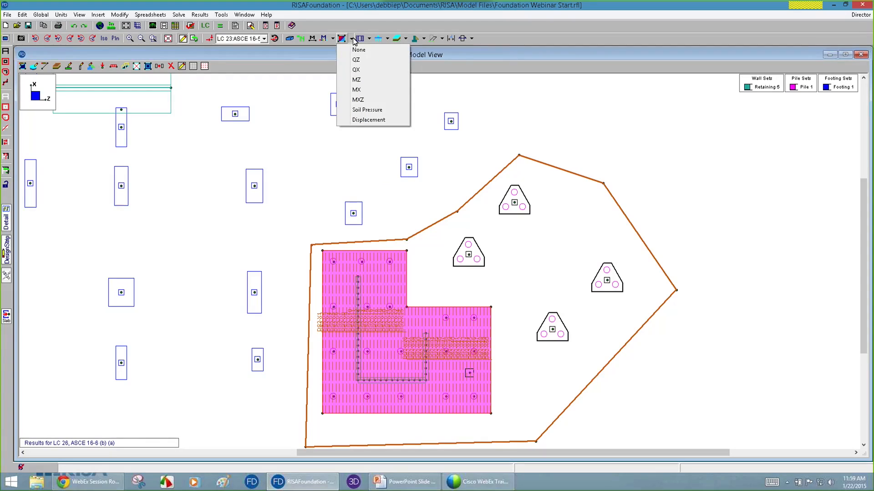
left_click(358, 80)
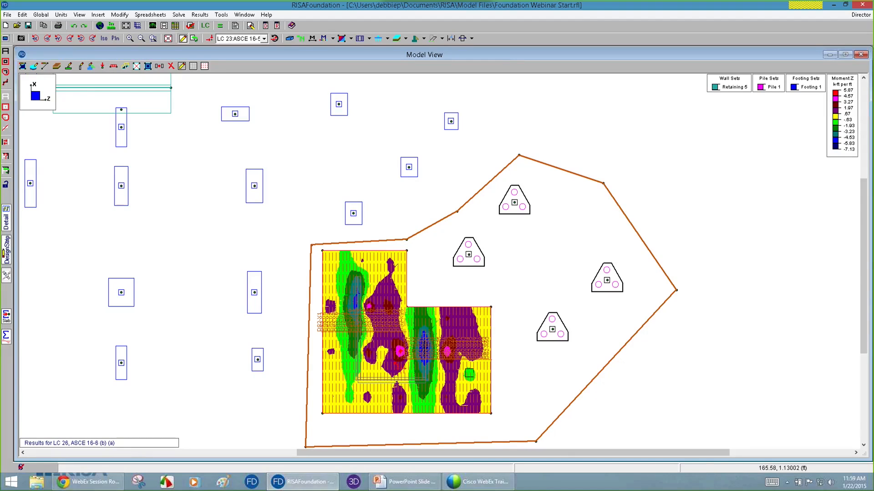
left_click(351, 38)
left_click(359, 54)
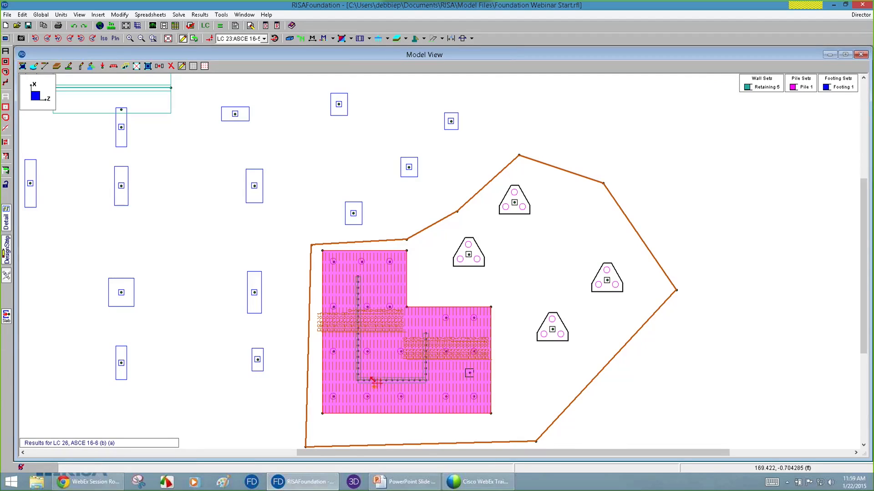
scroll(373, 381, "up", 3)
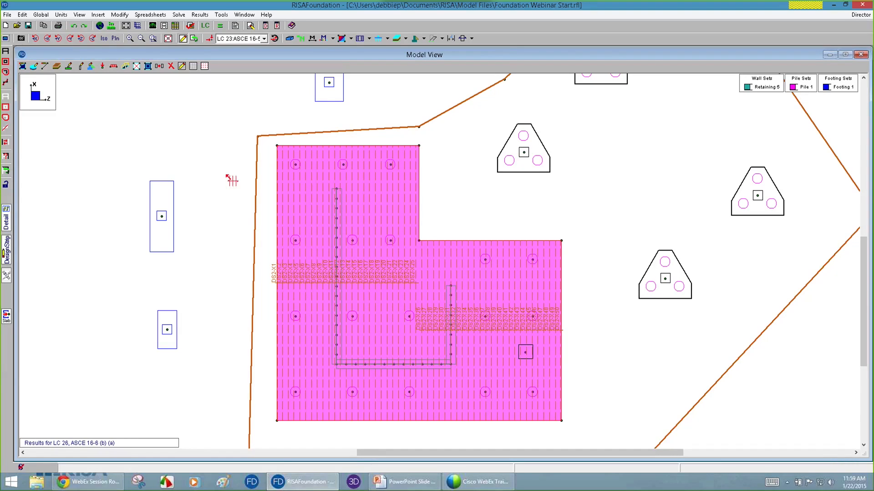
left_click(369, 39)
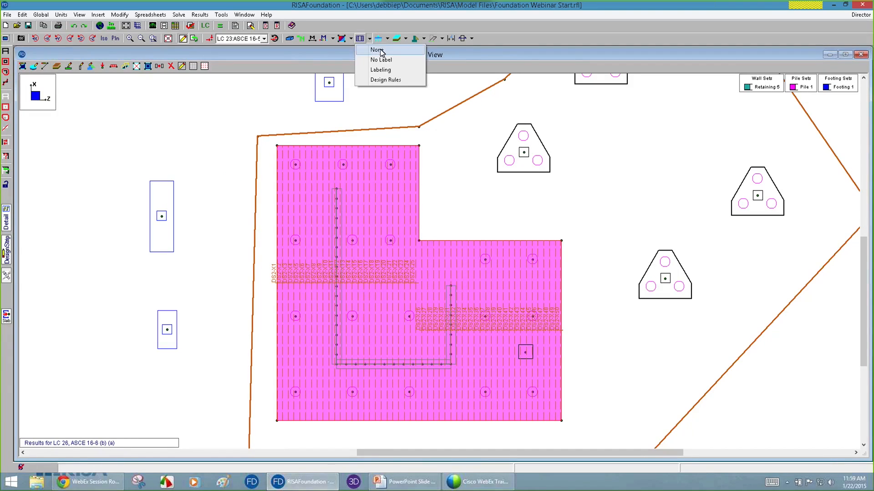
left_click(452, 178)
scroll(391, 193, "down", 3)
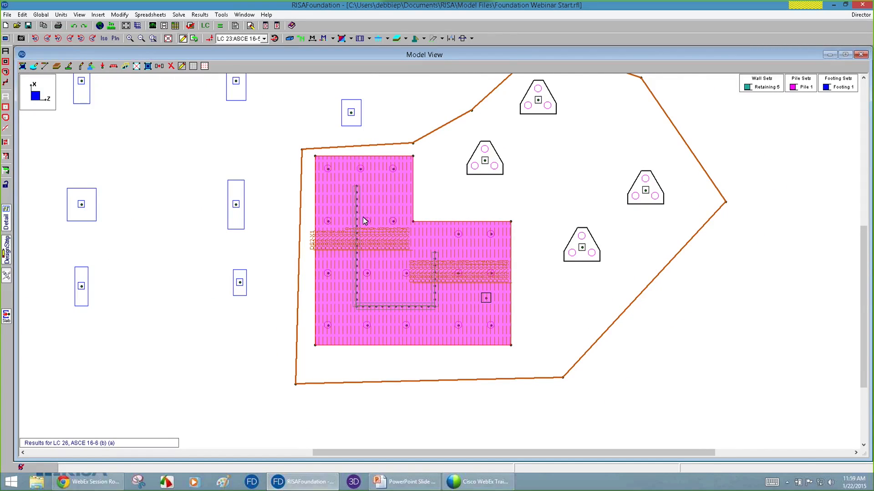
Open the design rules and examine the top and bottom bar sizes of the Typical rule's mat slab rebar parameters.
left_click(264, 25)
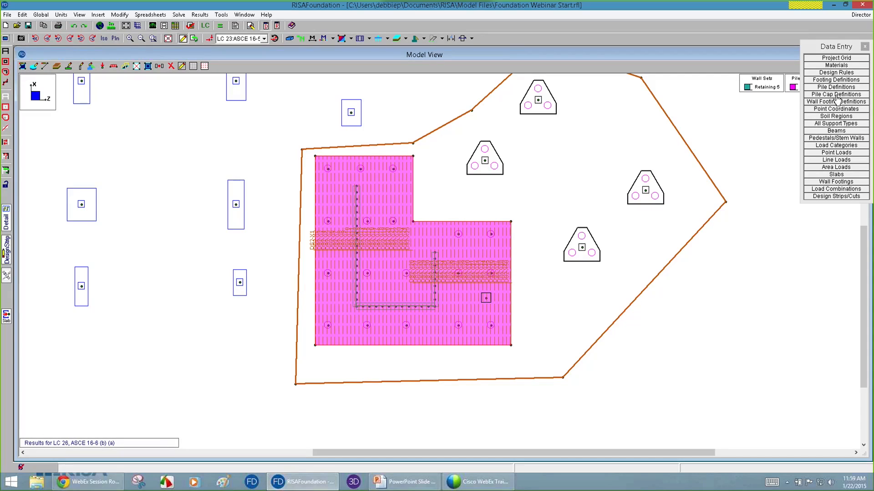
left_click(836, 73)
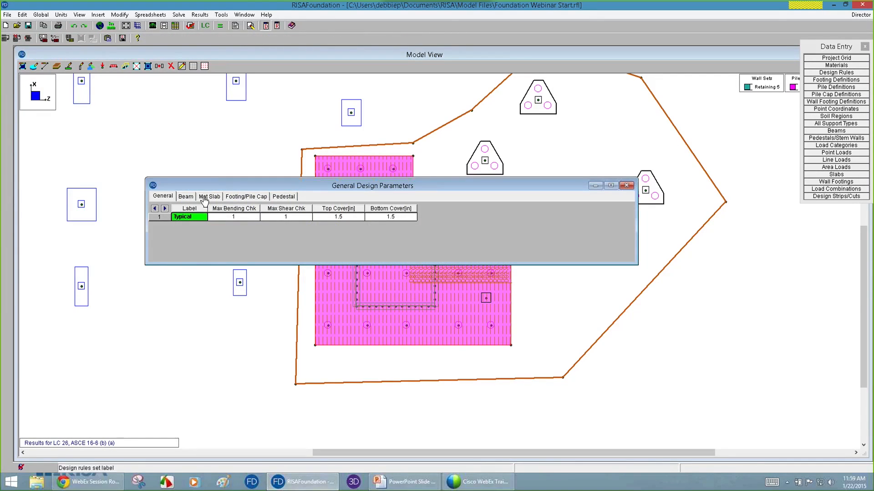
left_click(209, 196)
left_click_drag(246, 187, 205, 349)
left_click(180, 373)
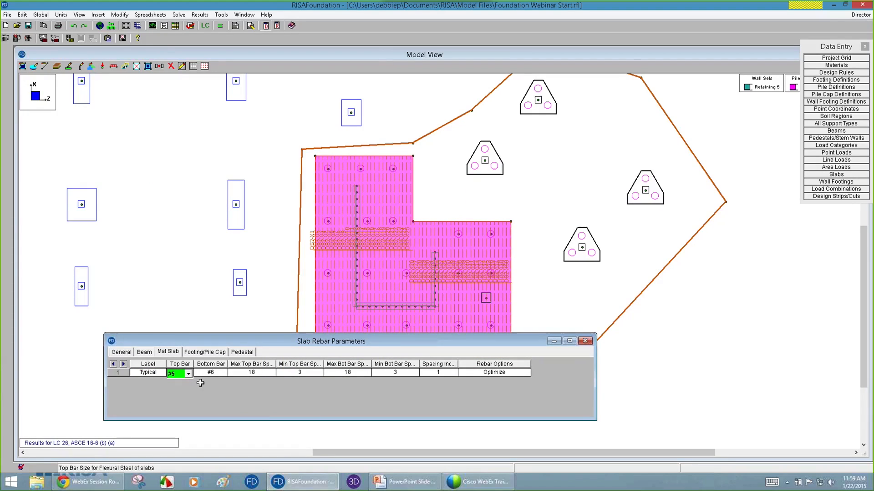
left_click(212, 375)
left_click(176, 376)
left_click(204, 373)
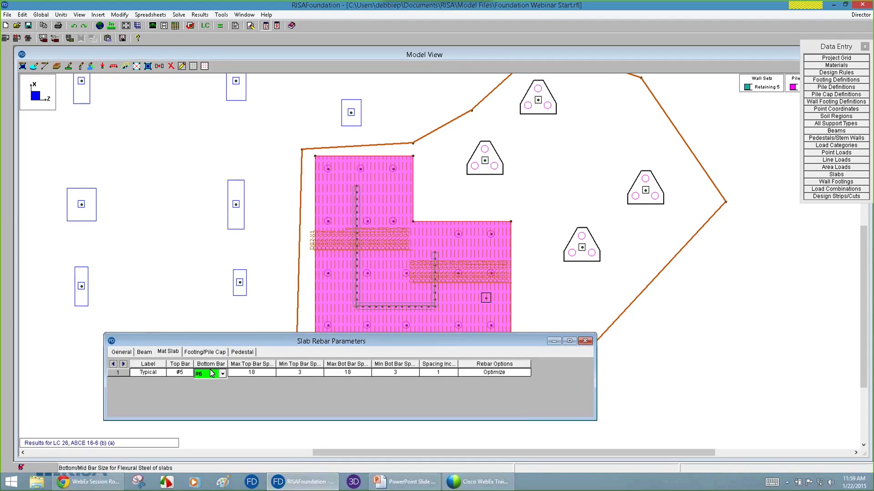
left_click(177, 374)
left_click(215, 373)
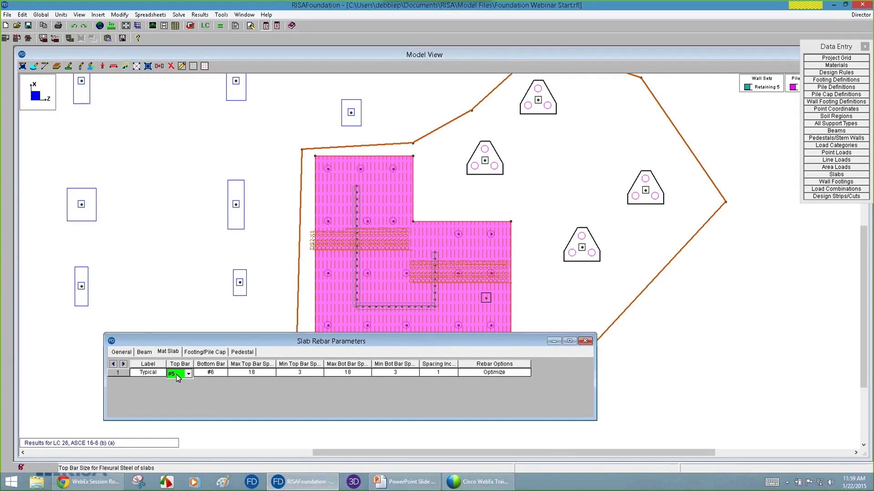
Label the design strips by name and hide their auto cuts in the model view.
left_click(148, 202)
left_click(77, 67)
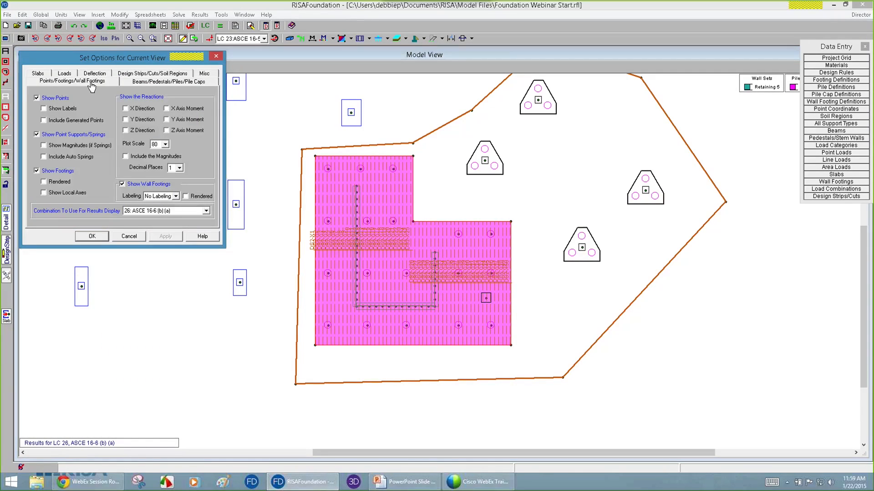
left_click(45, 75)
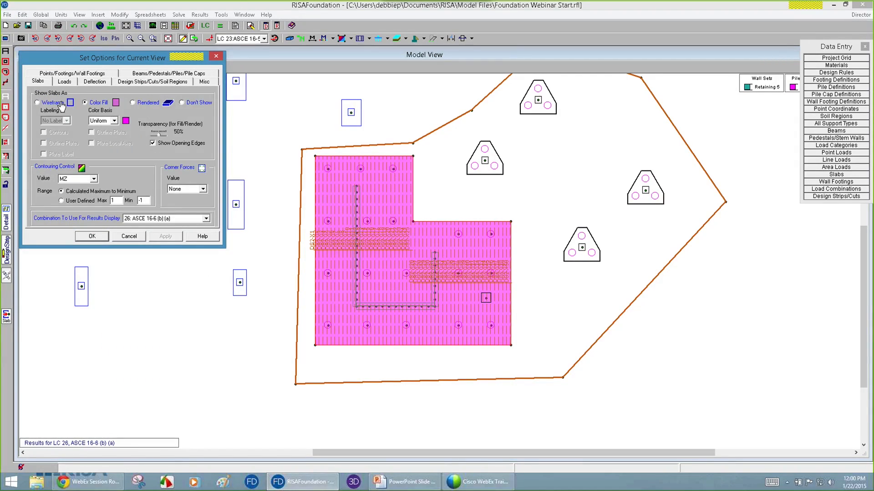
left_click(172, 83)
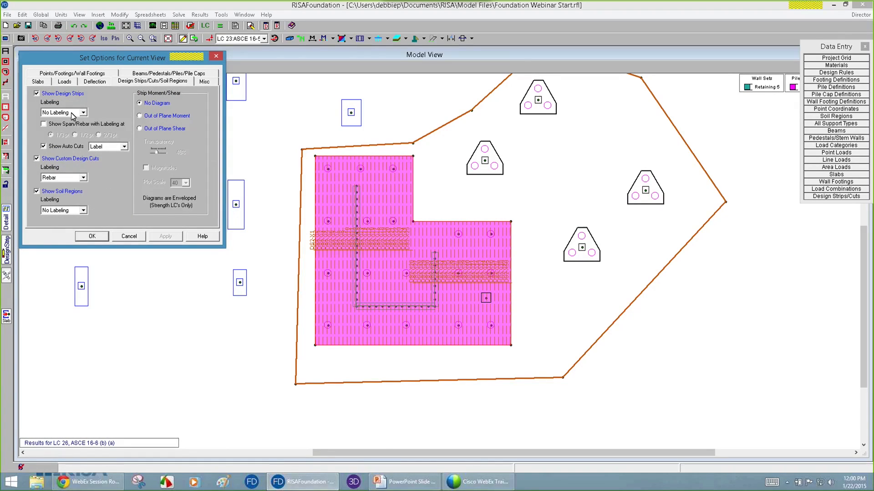
left_click(74, 114)
left_click(73, 126)
left_click(64, 147)
left_click(162, 237)
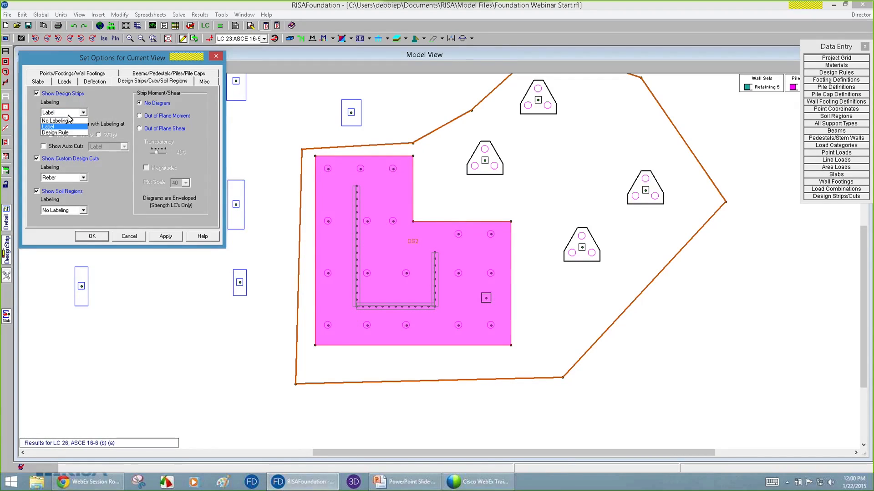
Display the design strips' span rebar with labeling at the 1/3 point, keeping the name labels.
left_click(71, 127)
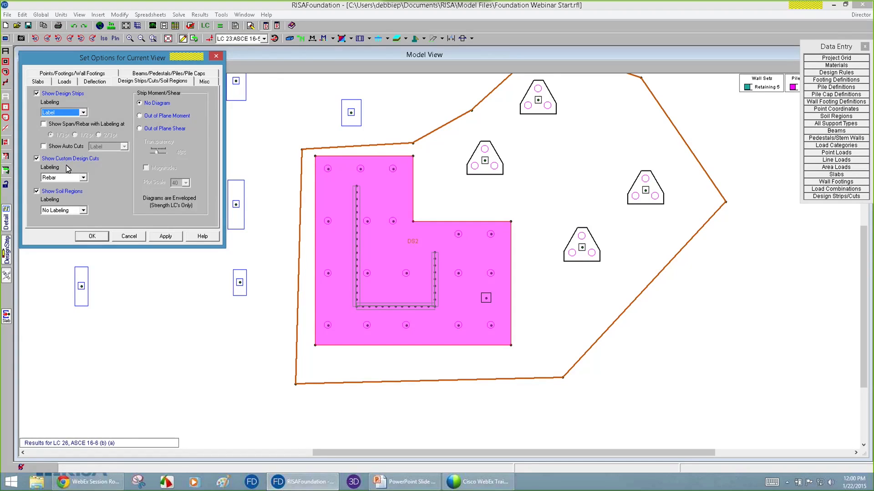
left_click(44, 124)
left_click(165, 240)
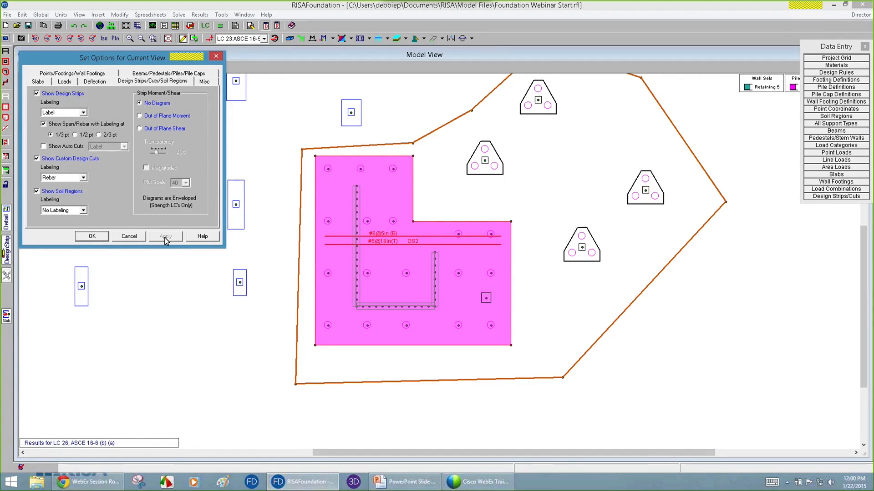
left_click(94, 236)
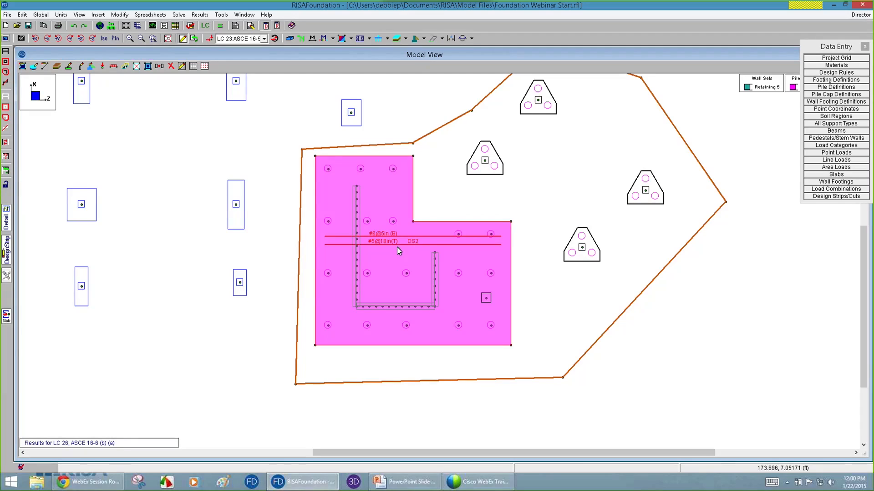
Open the detail report for the uppermost triangular pile cap and review its geometry and reinforcement details.
scroll(367, 320, "down", 1)
scroll(368, 322, "down", 1)
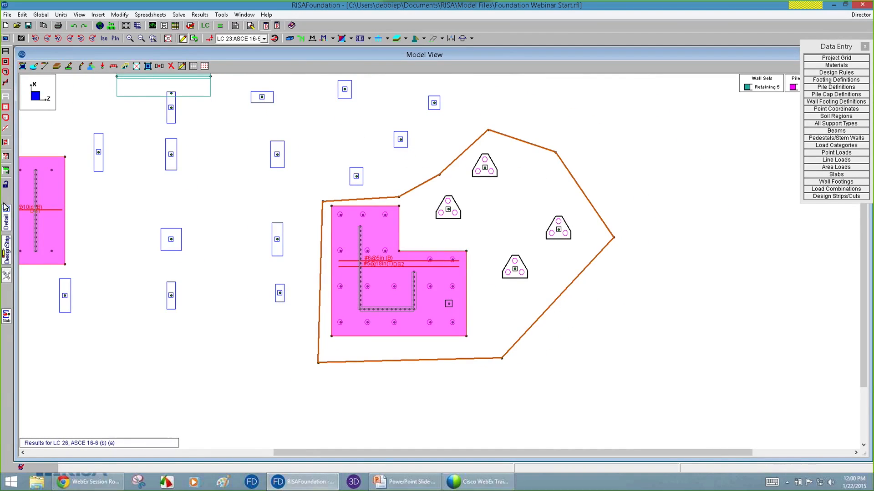
left_click(6, 222)
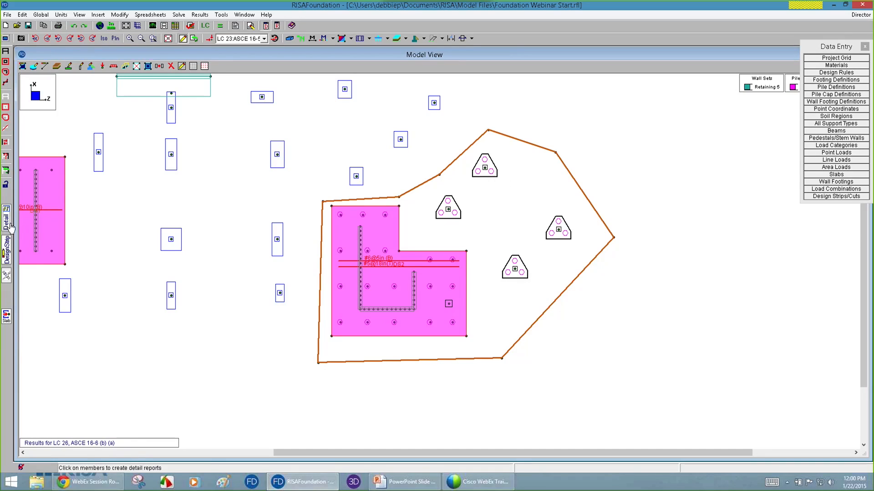
left_click(486, 169)
mouse_move(170, 265)
left_mouse_down()
mouse_move(205, 384)
mouse_move(234, 431)
left_mouse_up()
left_click_drag(328, 150, 335, 173)
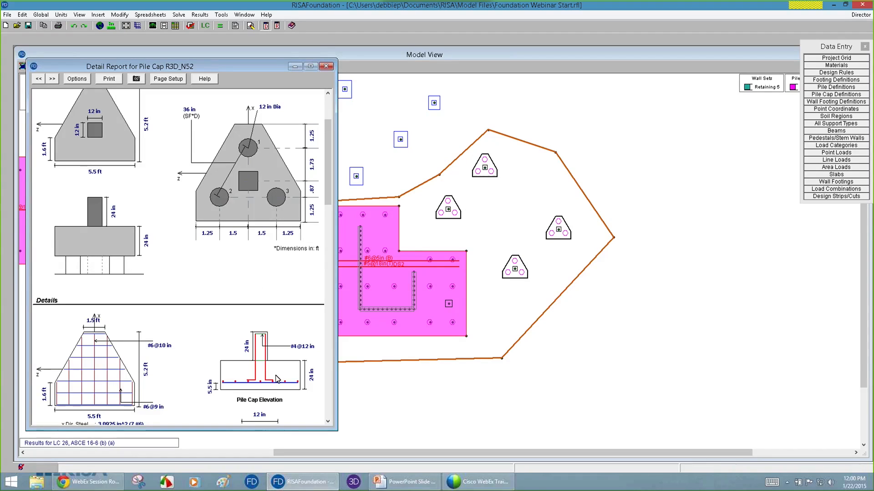
Review the pile cap's material criteria, pile capacity, flexural, punching shear, one-way shear and pedestal design results in the report.
left_click_drag(329, 184, 347, 290)
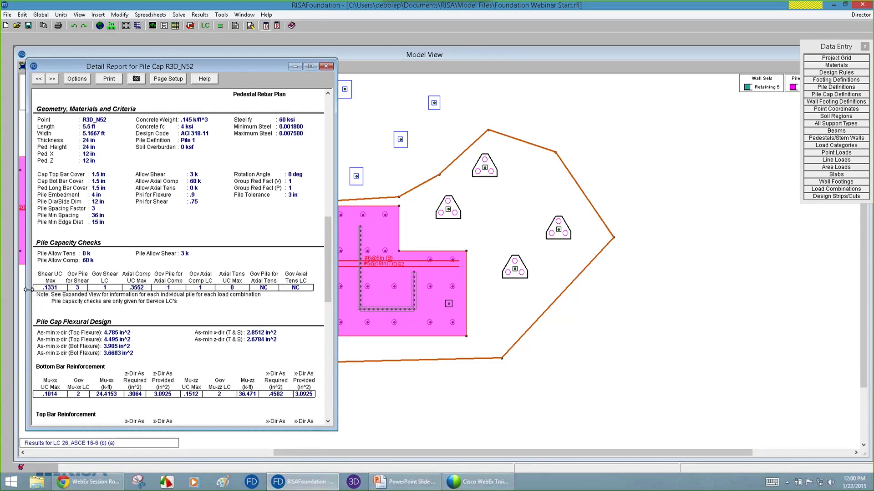
left_click_drag(328, 255, 331, 269)
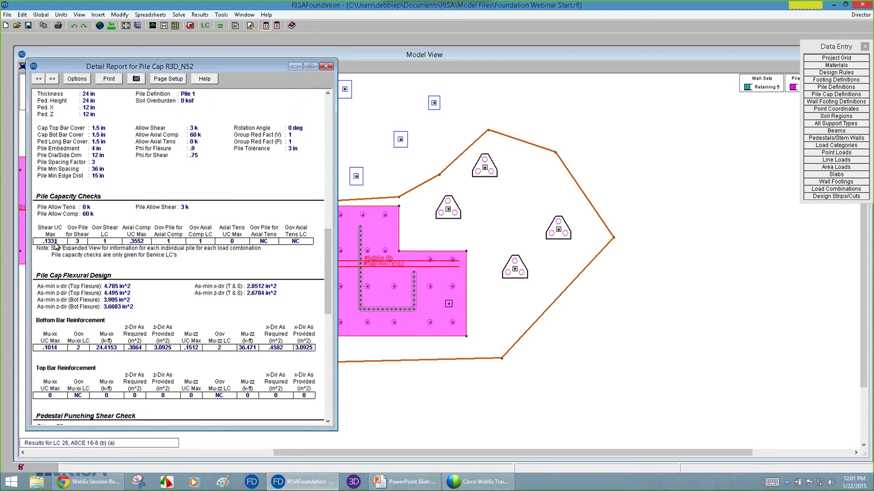
left_click_drag(328, 269, 334, 309)
scroll(333, 286, "down", 6)
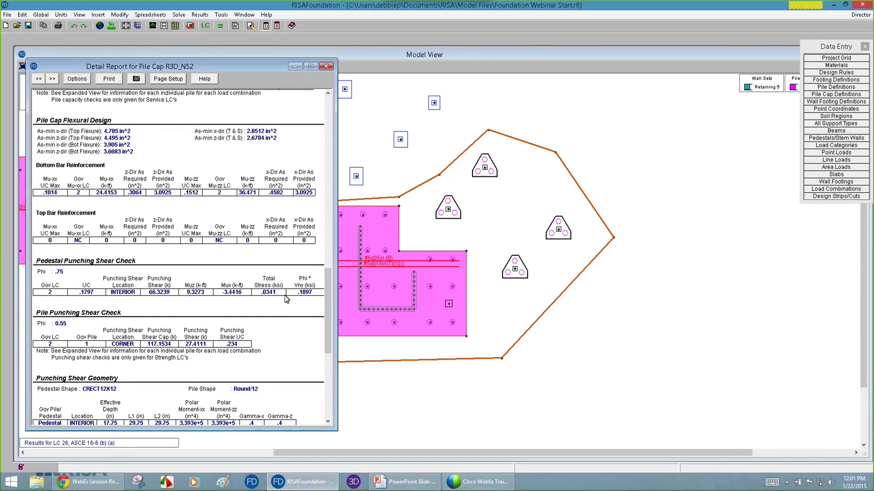
scroll(282, 279, "down", 1)
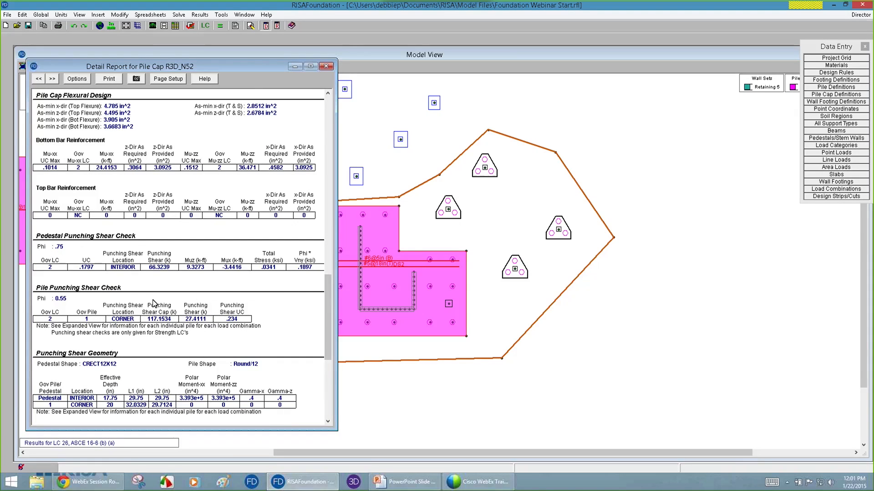
left_click_drag(327, 287, 326, 314)
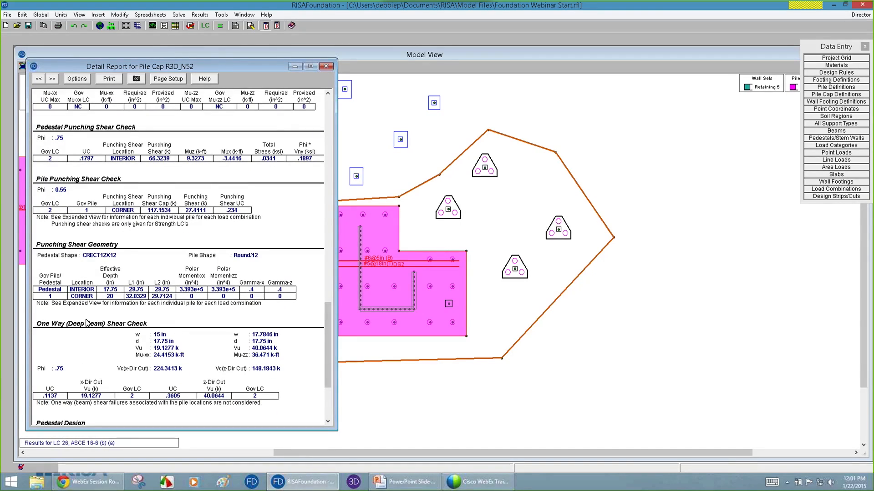
left_click_drag(327, 340, 326, 372)
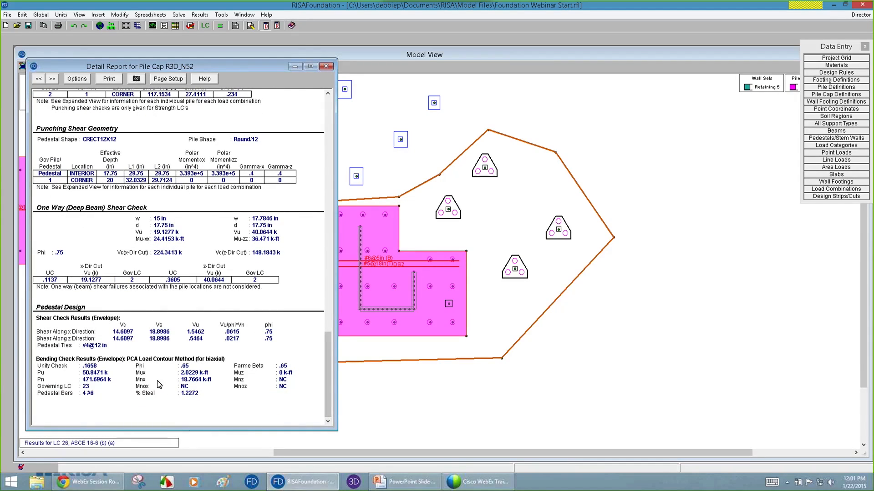
Leave the pile cap report and close the foundation model without saving its changes.
left_click(582, 332)
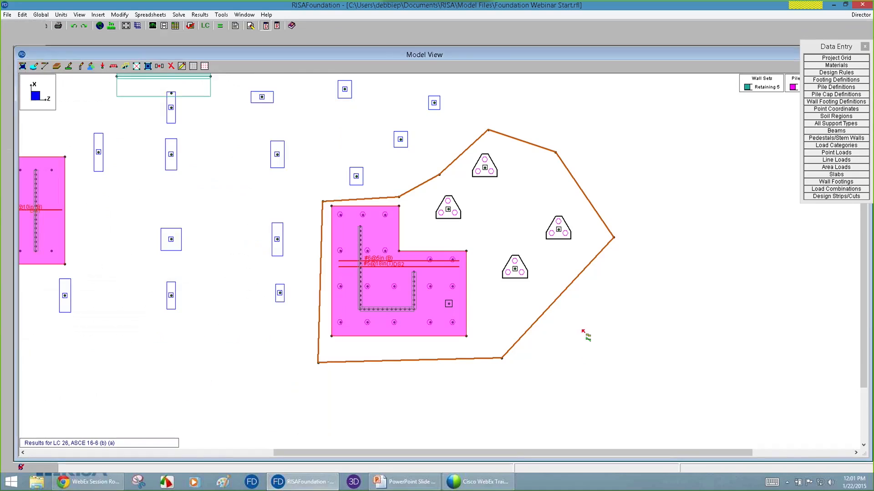
scroll(390, 283, "down", 5)
scroll(298, 212, "up", 4)
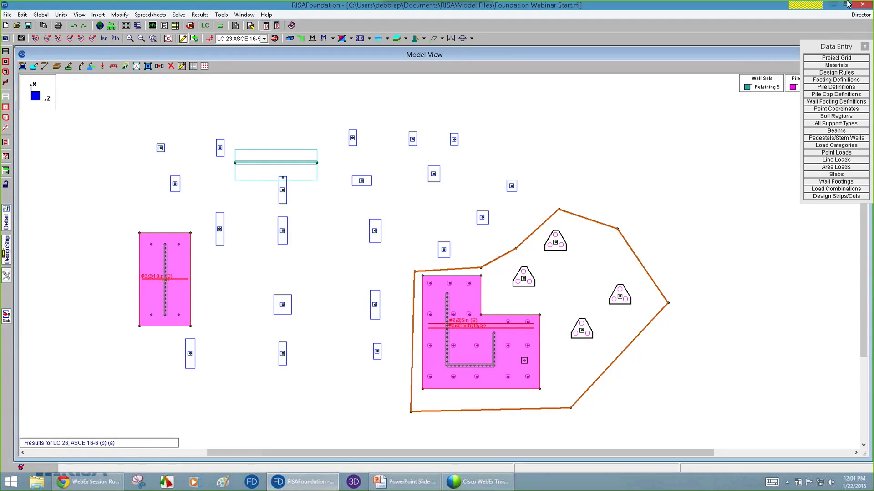
left_click(862, 5)
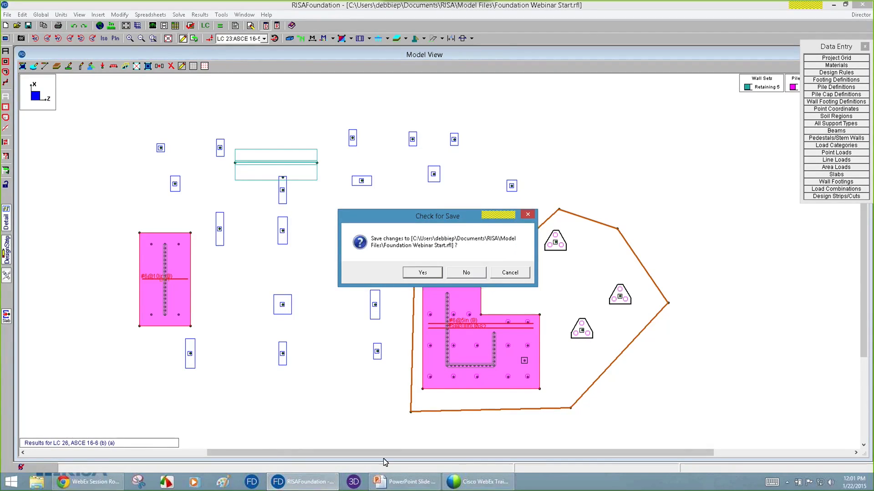
left_click(466, 272)
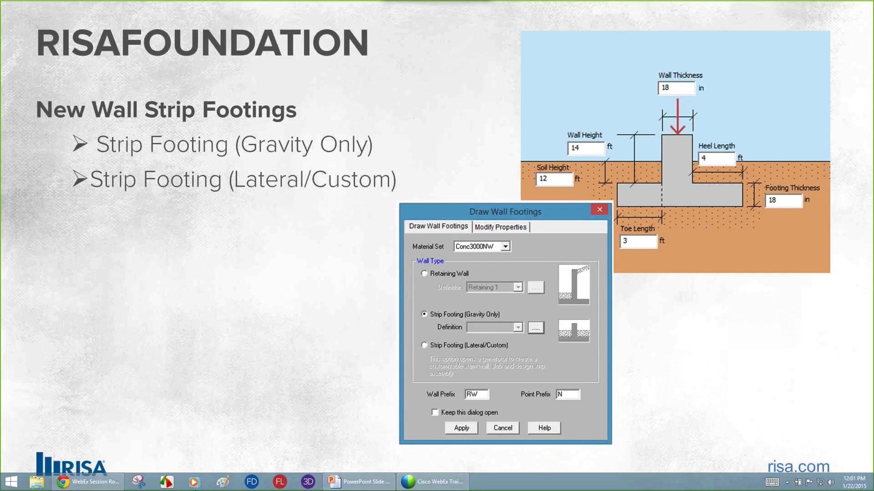
Switch to RISA-3D, open the recent model Foundation Webinar3D Start.r3d and accept its global parameters unchanged.
left_click(308, 482)
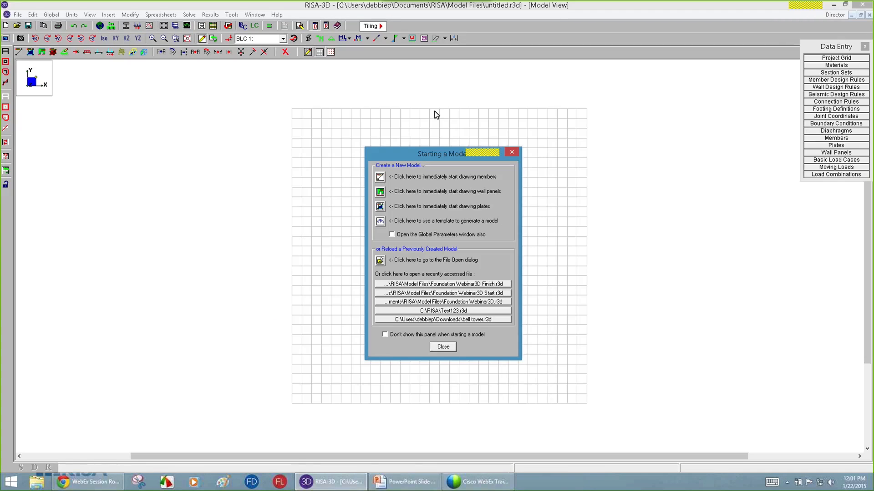
left_click(496, 293)
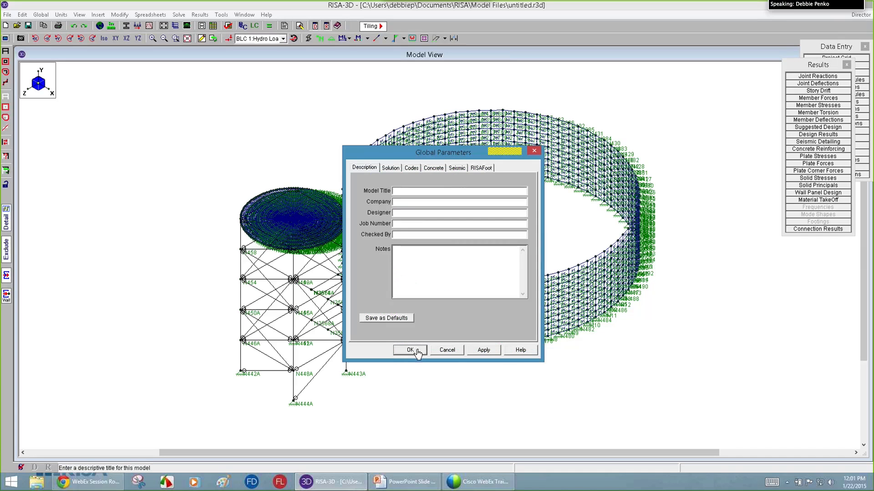
left_click(410, 351)
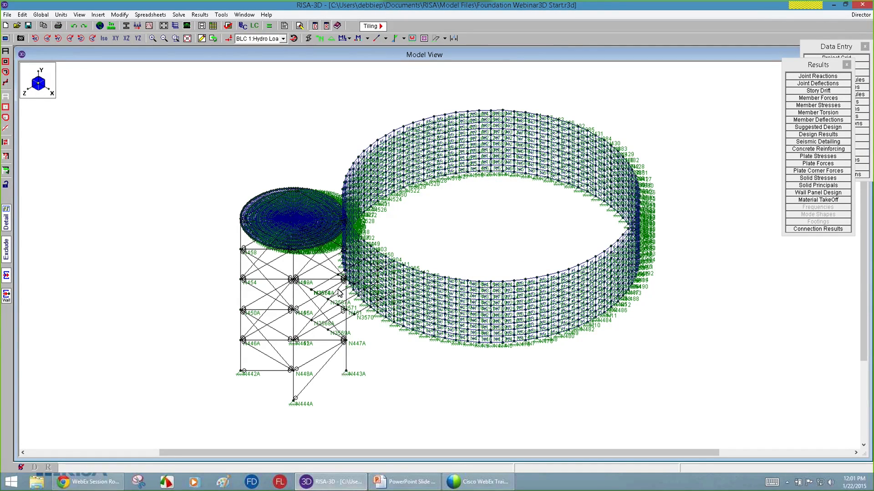
Solve the tank and tower model again, allowing the current results to be cleared.
left_click(270, 26)
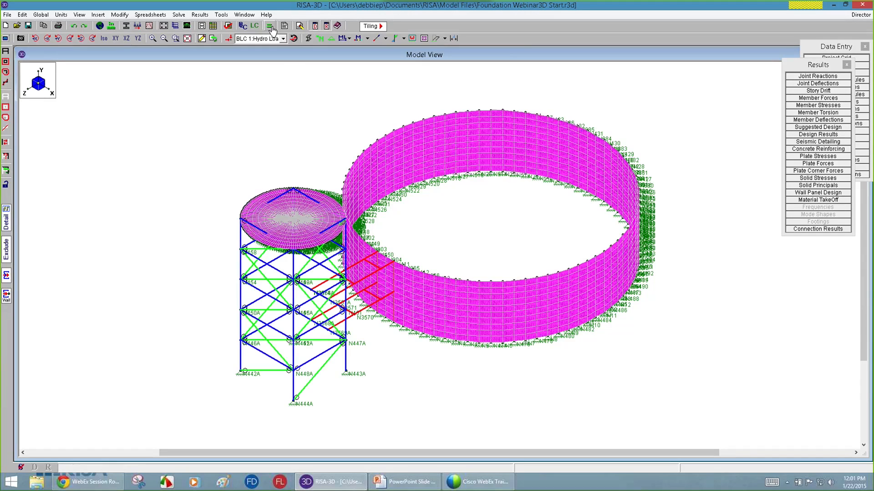
left_click(401, 288)
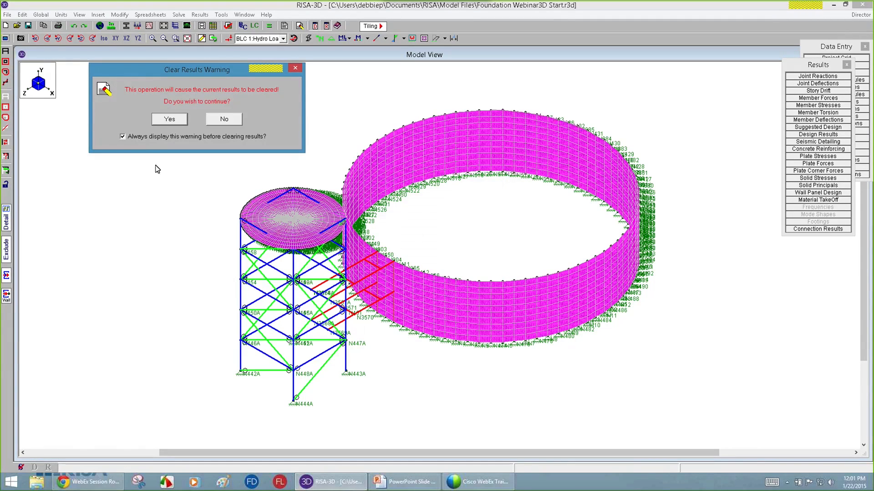
left_click(170, 120)
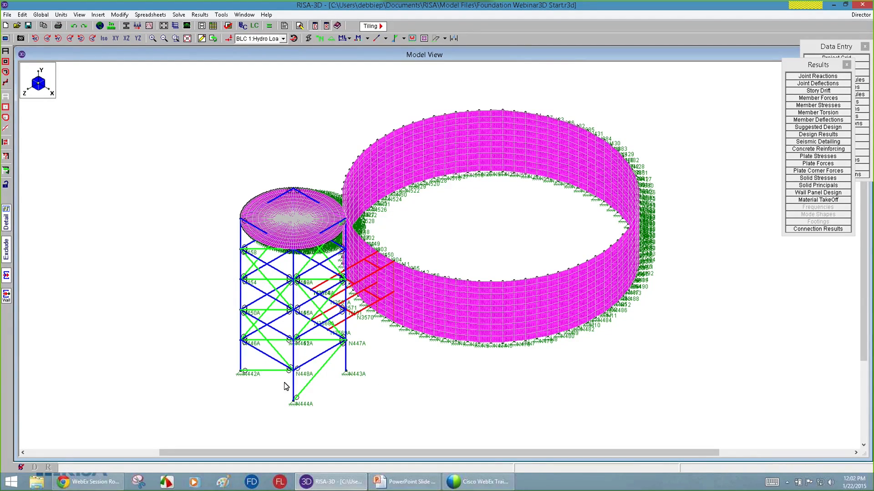
Review the X, Y, Z and MX joint reactions in the results spreadsheet and close it.
left_click(805, 76)
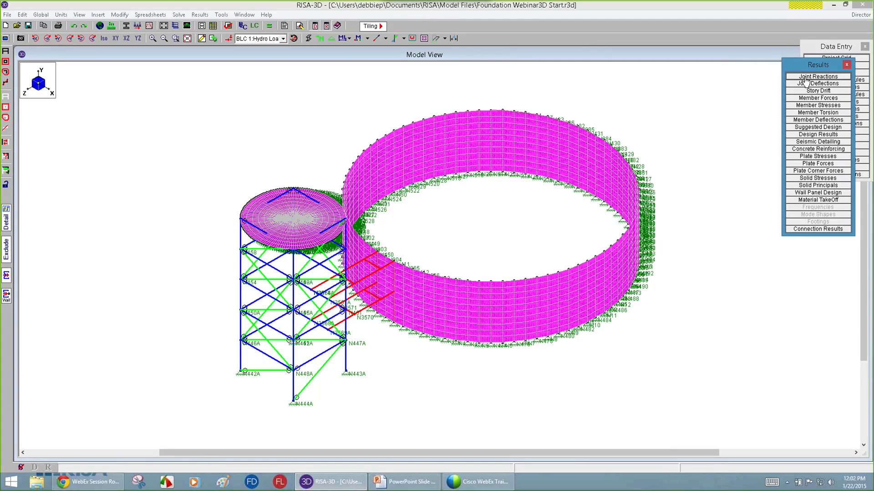
left_click_drag(135, 104, 217, 301)
left_click(285, 79)
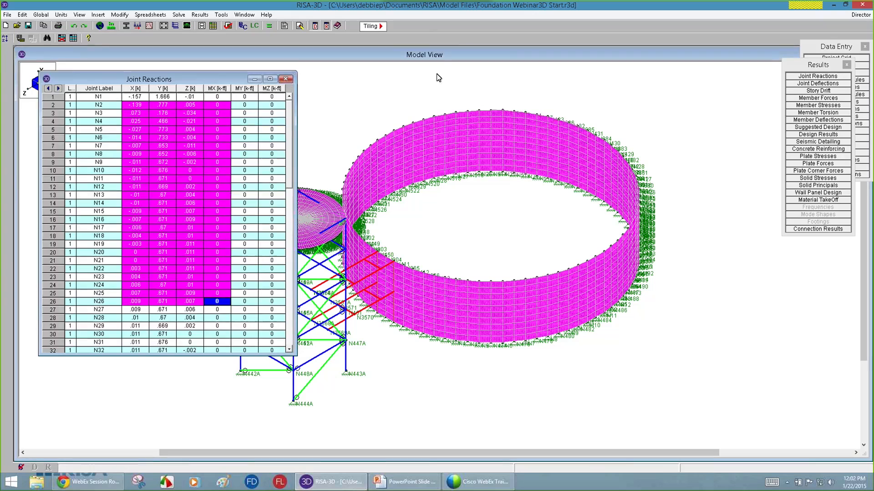
Transfer the solved tank and tower model to RISAFoundation and accept its global parameters unchanged.
left_click(860, 15)
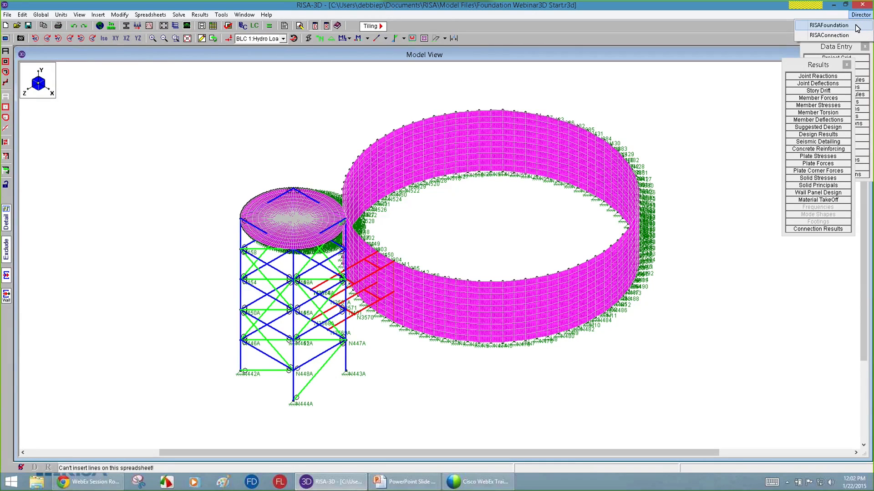
left_click(856, 26)
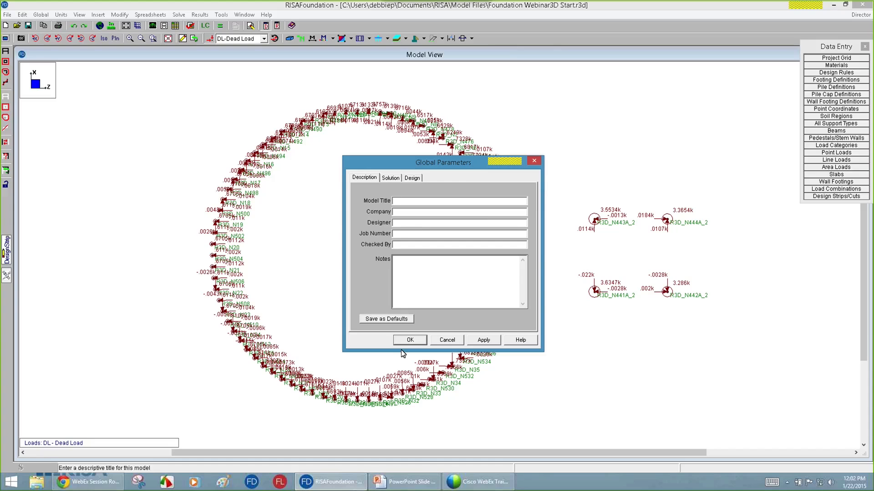
left_click(406, 341)
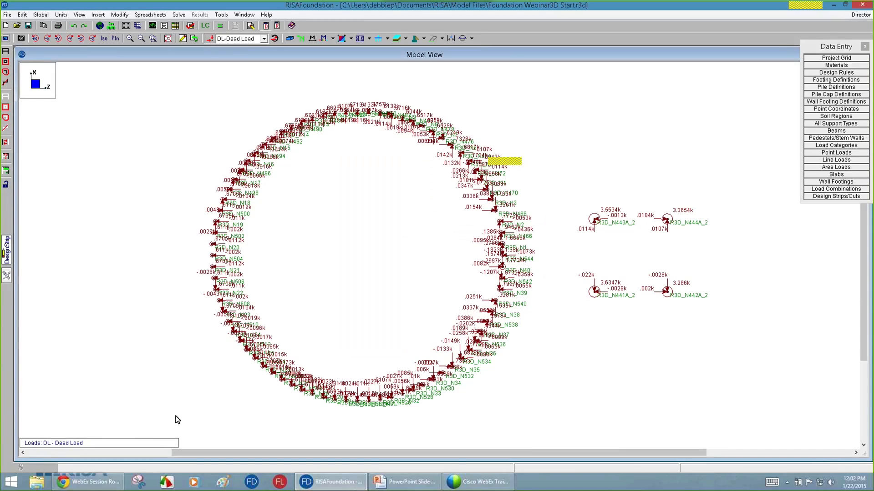
Display the live loads on the transferred points, review which categories contain point loads in the Load Categories spreadsheet, and close it.
left_click(244, 39)
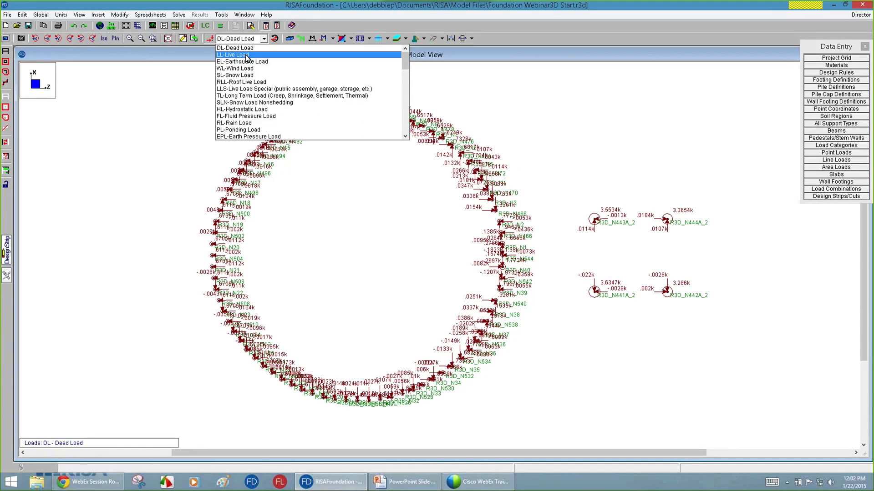
left_click(246, 56)
left_click(241, 40)
left_click(247, 49)
left_click(247, 40)
left_click(835, 147)
left_click(836, 146)
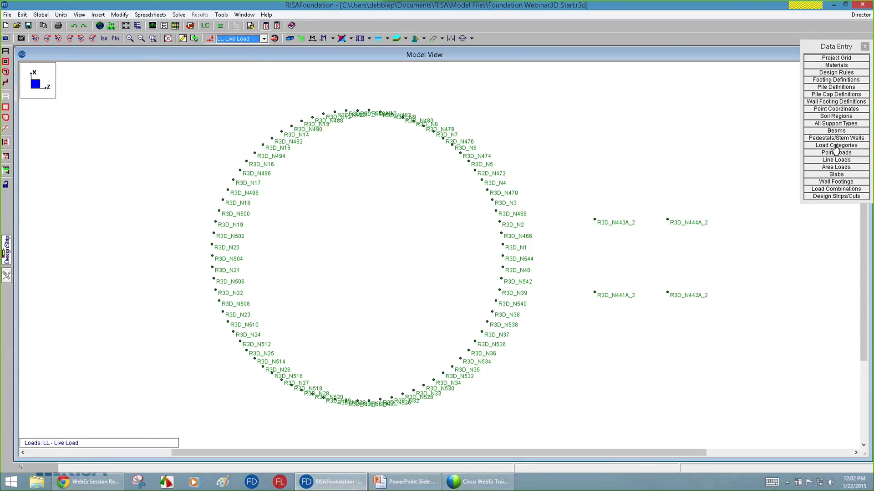
left_click(122, 128)
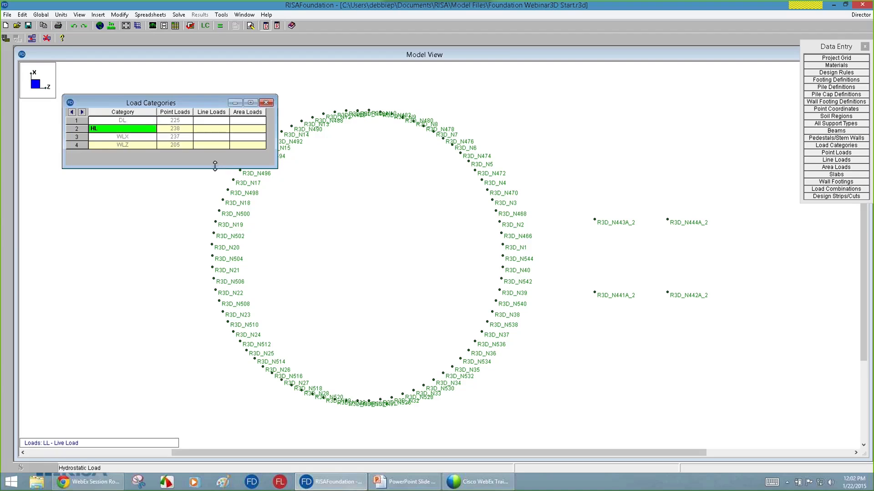
left_click(385, 91)
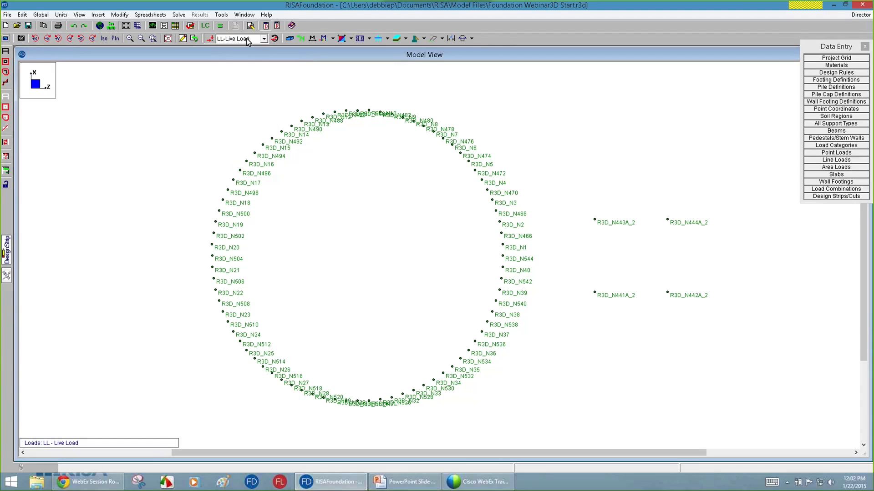
Display the HL-Hydrostatic Load category on the model.
left_click(248, 39)
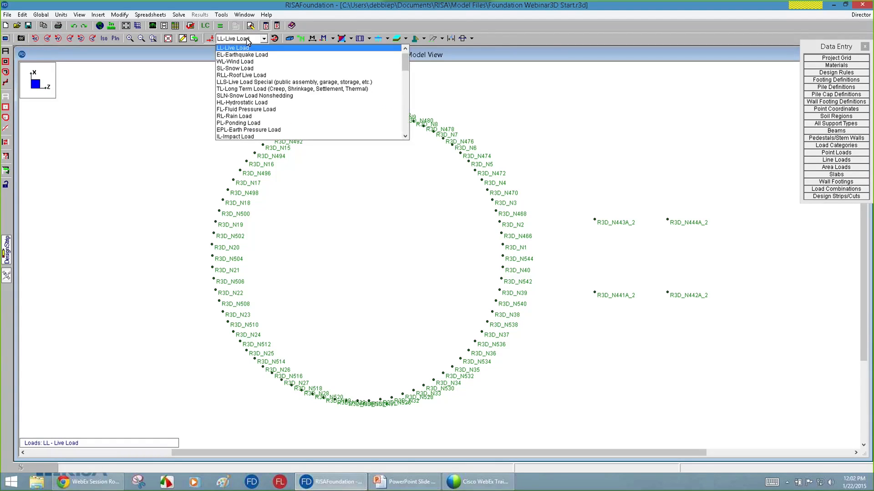
left_click(251, 103)
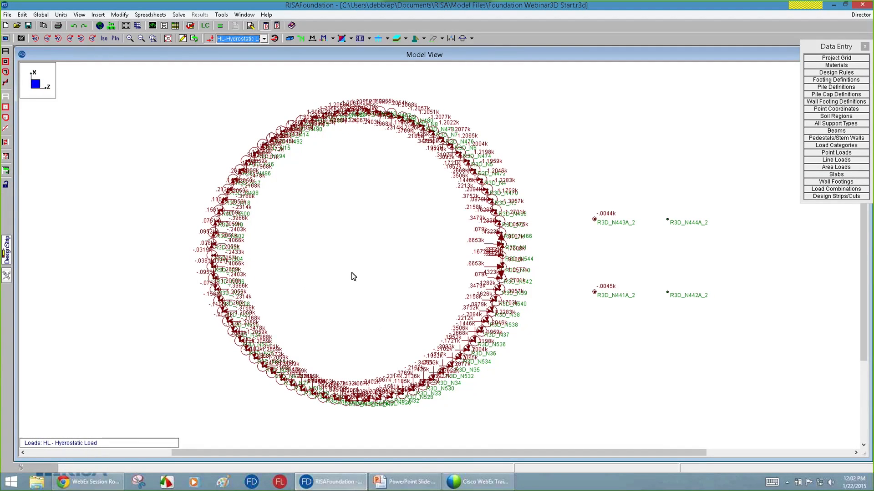
left_click(337, 246)
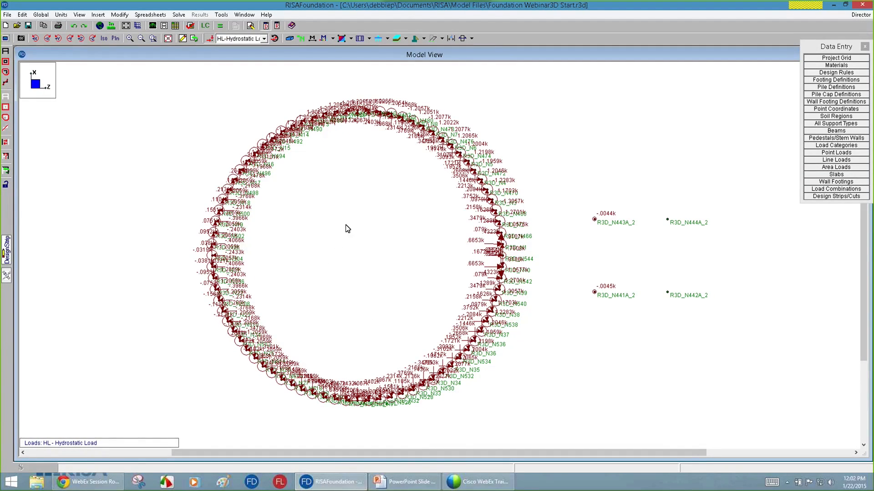
Define a circular slab at the origin with outer radius 27 ft, thickness 18 in and material Conc4000NW.
left_click(182, 38)
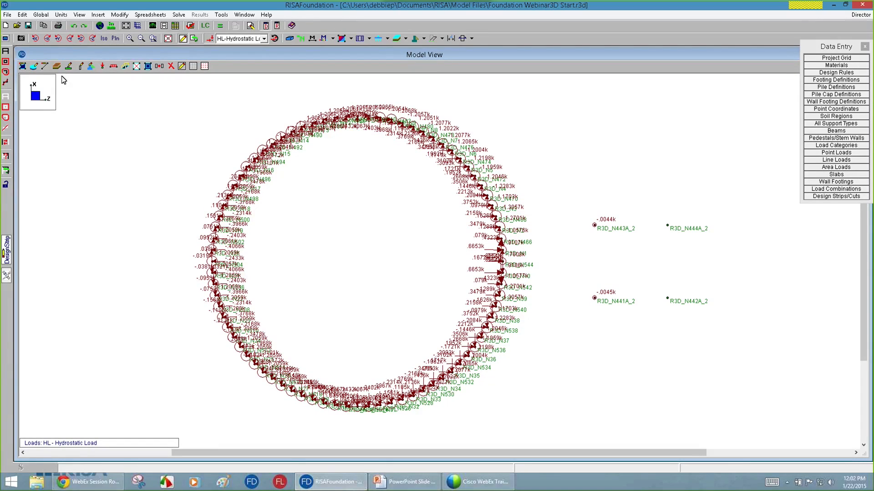
left_click(33, 66)
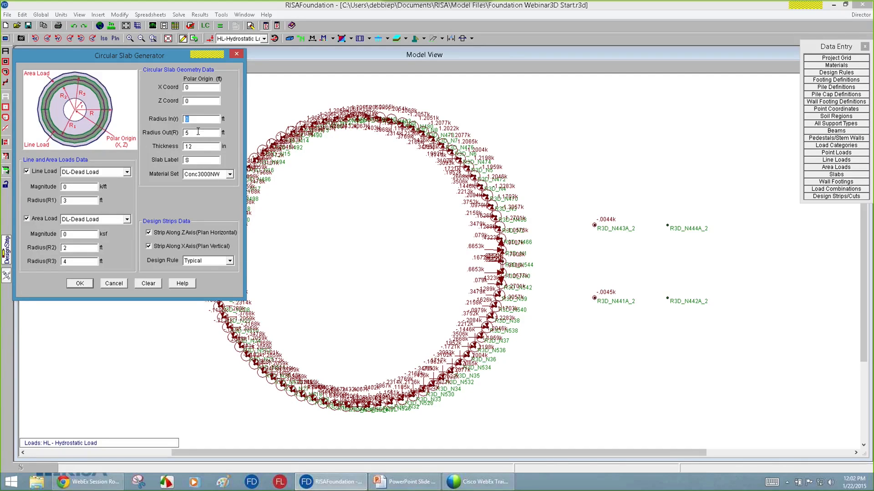
left_click_drag(154, 137, 115, 130)
left_click_drag(195, 150, 165, 145)
left_click(203, 177)
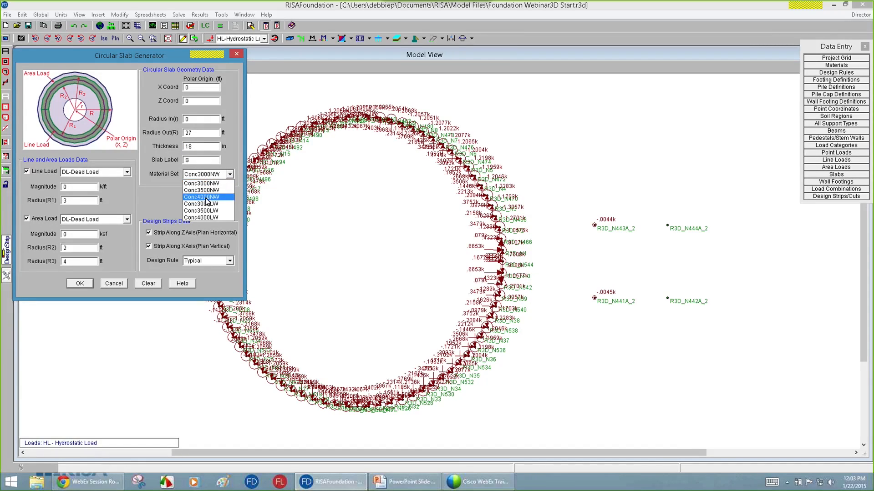
left_click(205, 197)
Exclude the line and area loads, generate the circular slab with design strips along both axes, and check it in rendered display.
left_click(42, 174)
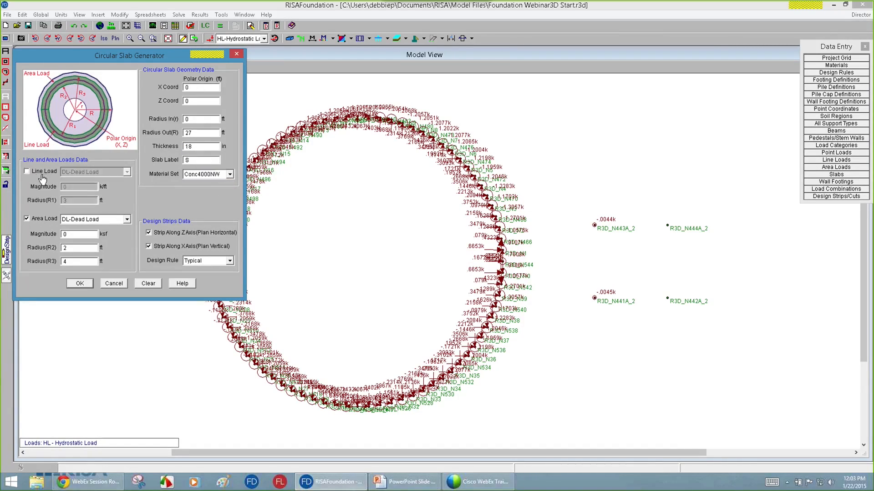
left_click(48, 219)
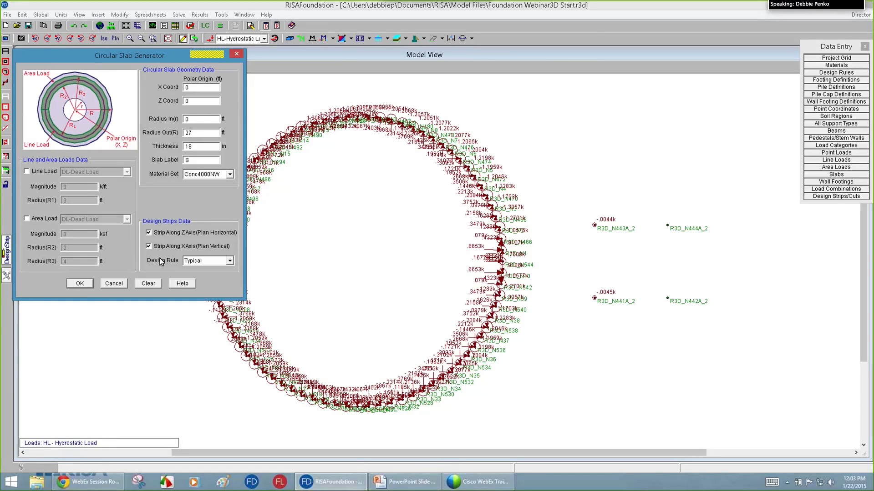
left_click(80, 284)
scroll(320, 273, "down", 2)
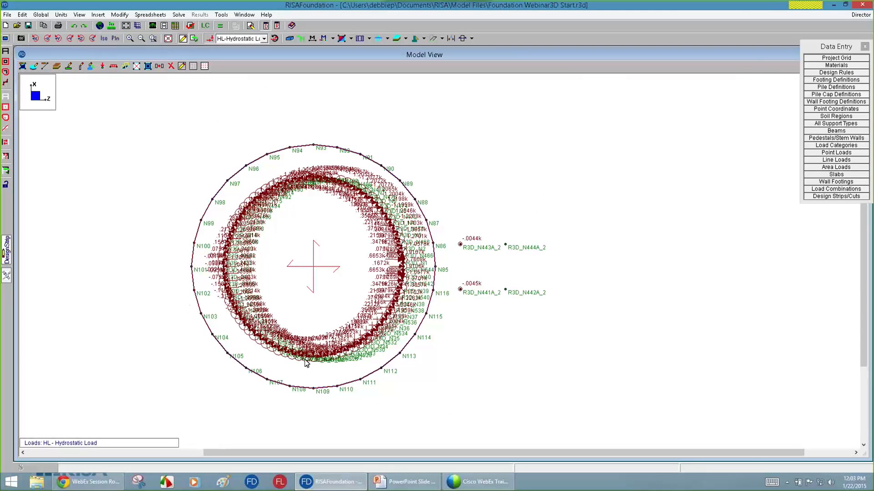
left_click(290, 40)
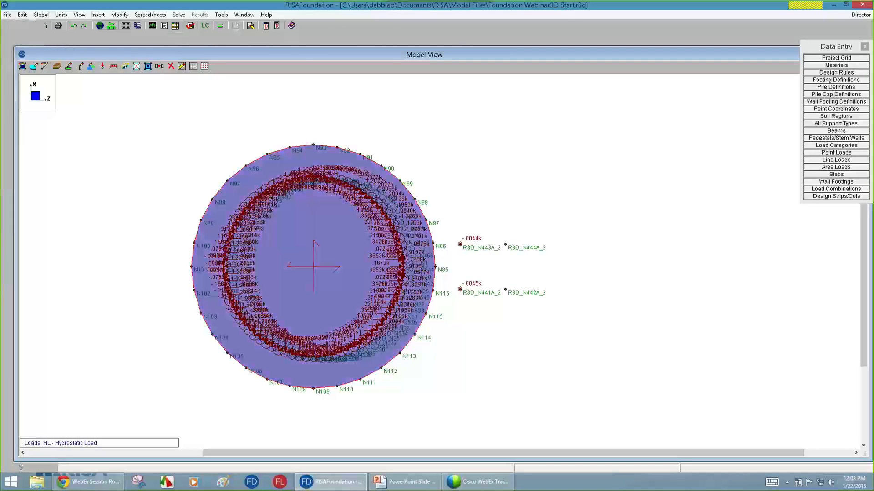
left_click(290, 40)
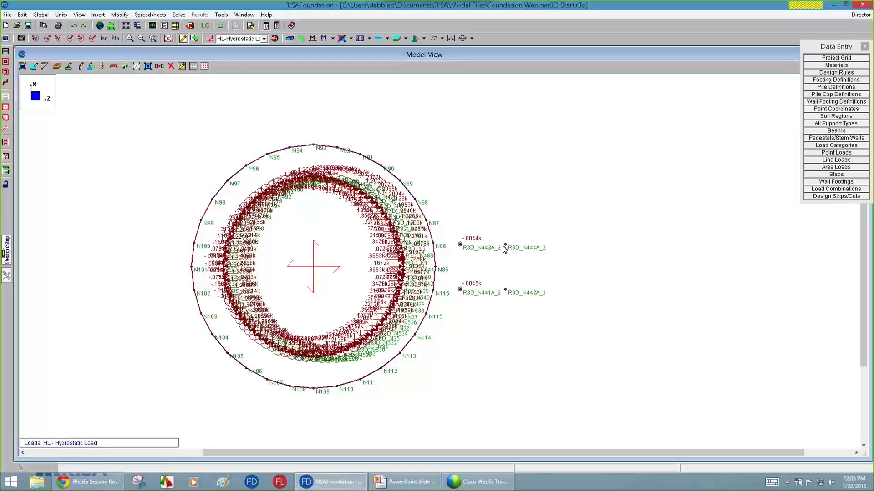
Draw a 12 in thick Conc4000NW slab through the four tower support points R3D_N441A_2, R3D_N443A_2, R3D_N444A_2 and R3D_N442A_2.
scroll(531, 265, "up", 2)
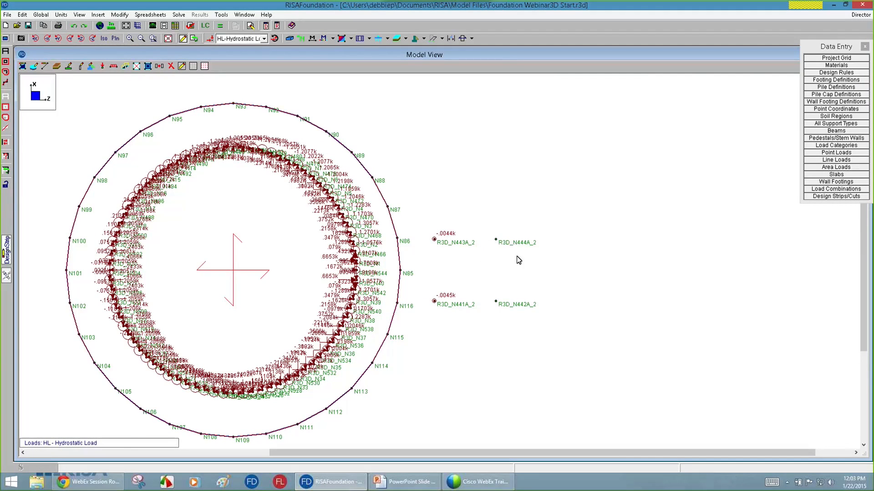
left_click(22, 67)
left_click_drag(79, 72, 97, 100)
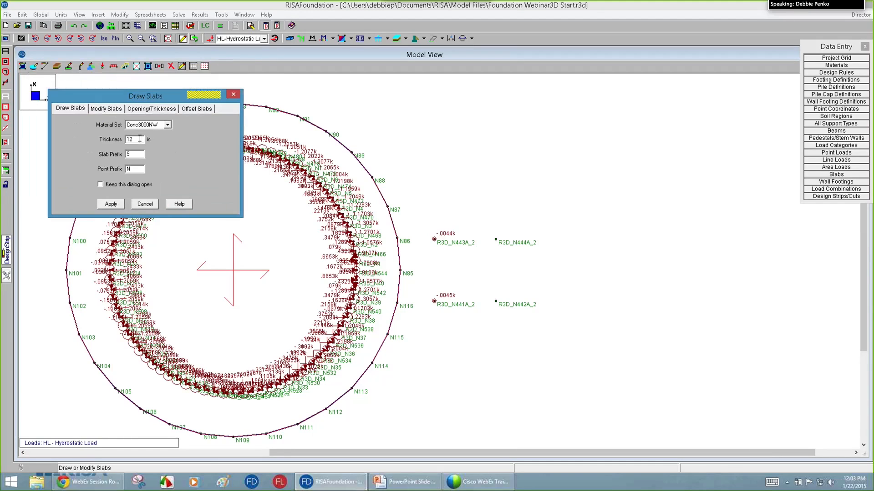
left_click(153, 127)
left_click(145, 136)
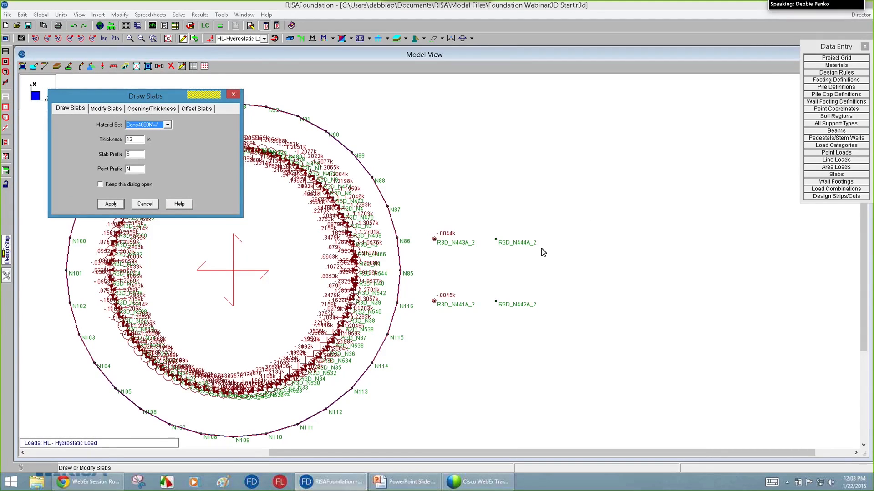
left_click(111, 204)
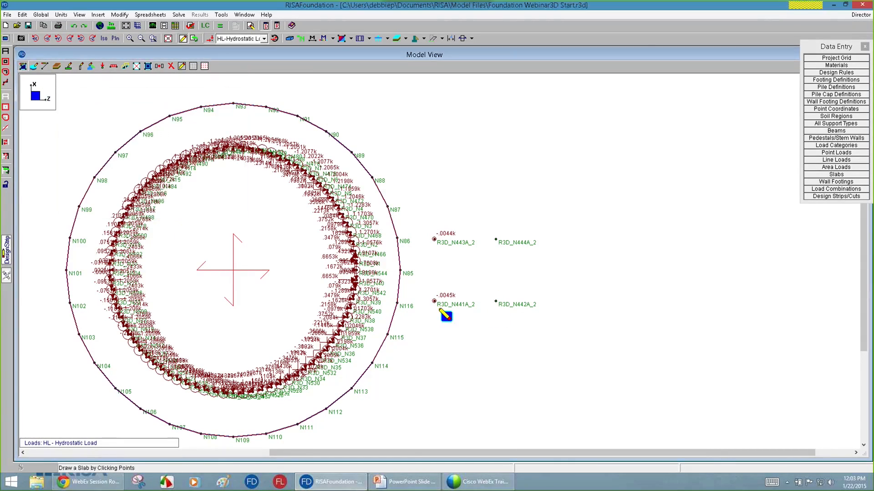
left_click(435, 302)
left_click(434, 239)
left_click(496, 239)
left_click(495, 301)
right_click(501, 305)
right_click(501, 306)
Show both slabs rendered in an isometric view.
left_click(289, 38)
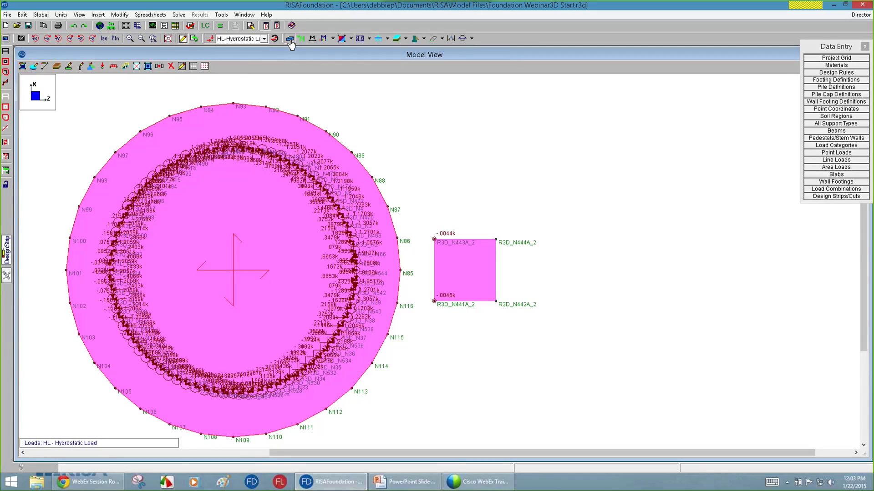
left_click(289, 38)
left_click(103, 38)
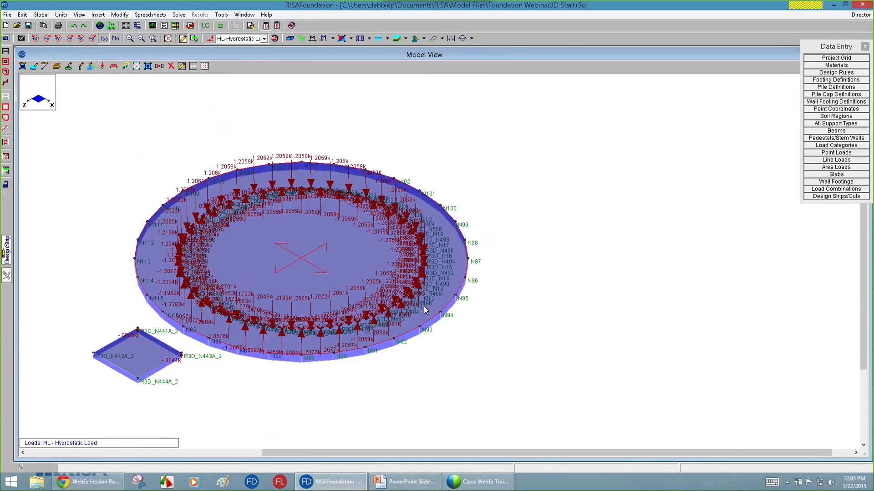
Offset the edges of the square tower slab outward by 2 ft.
scroll(176, 349, "up", 2)
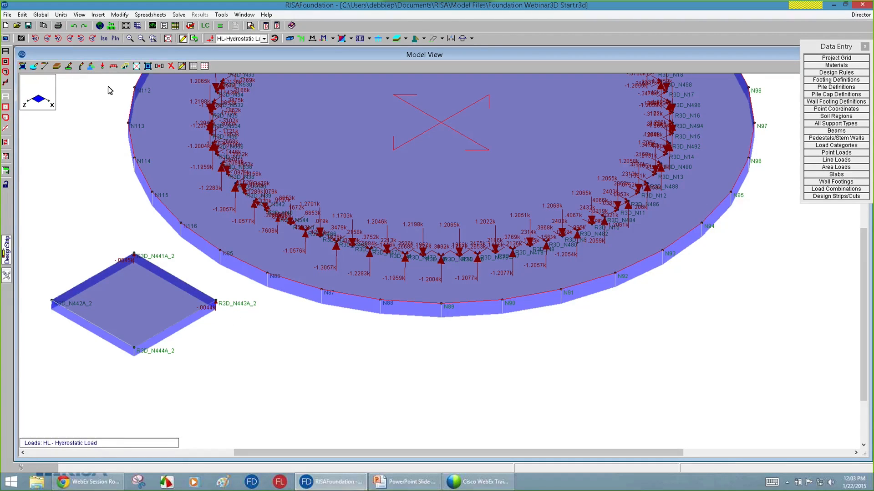
left_click(147, 67)
left_click(122, 158)
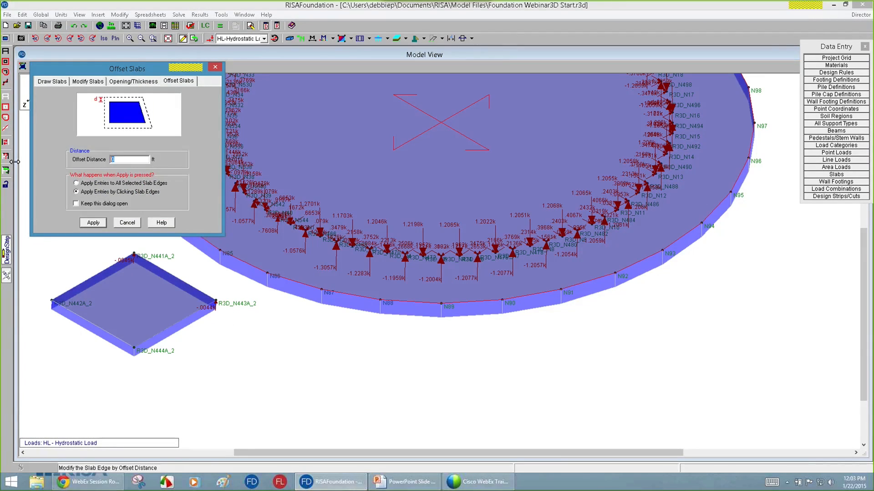
type("2")
key("Return")
left_click(83, 281)
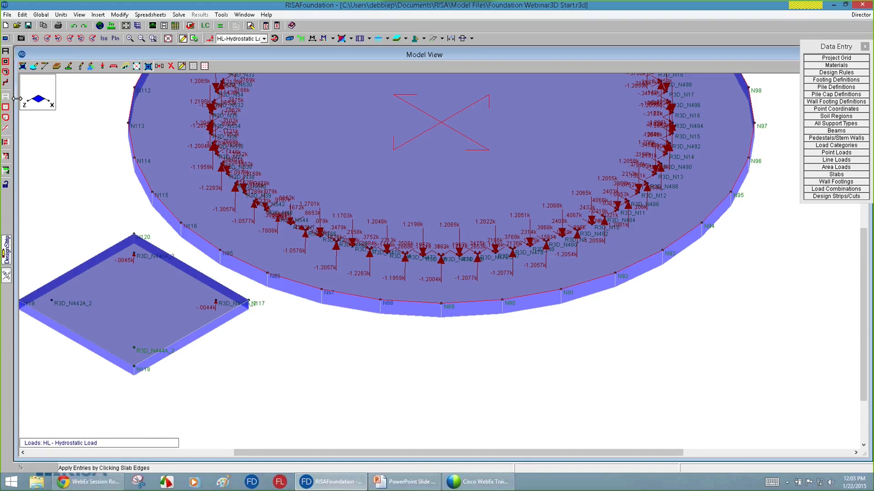
Display the DL-Dead Load category and show both slabs in plan view.
left_click(242, 39)
left_click(242, 39)
left_click(240, 49)
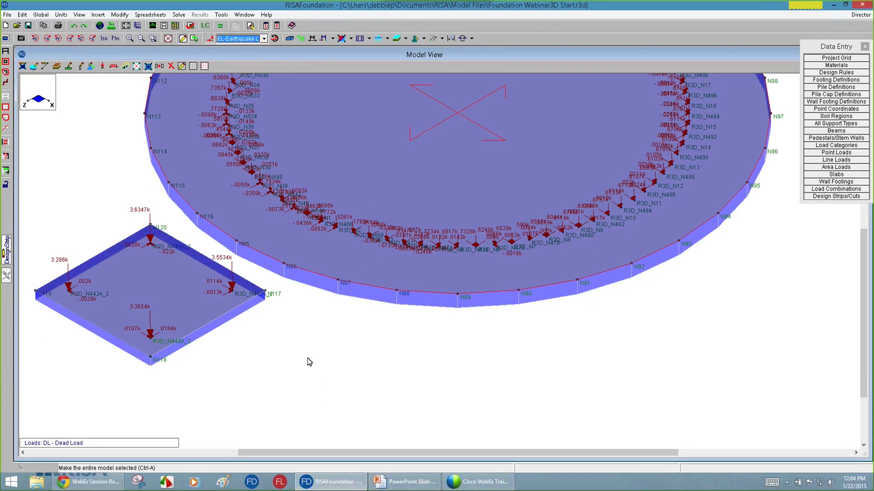
scroll(308, 359, "down", 1)
scroll(294, 347, "up", 3)
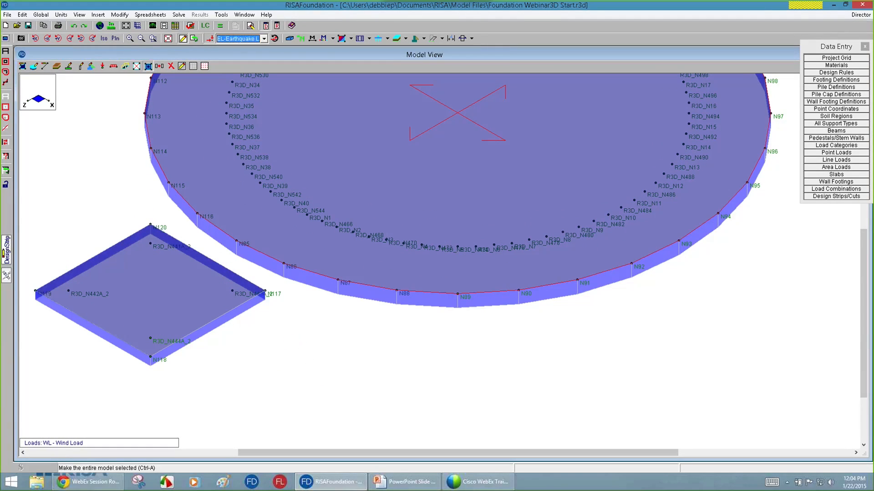
left_click(315, 307)
left_click(115, 38)
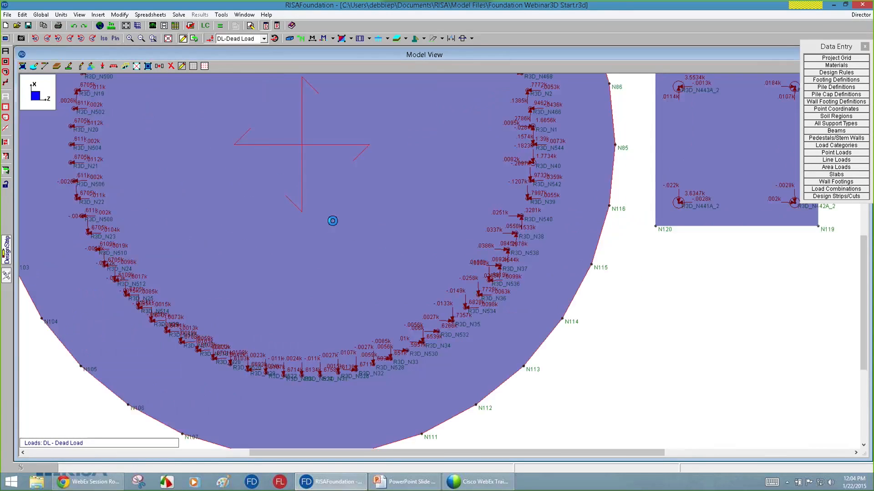
scroll(339, 293, "down", 5)
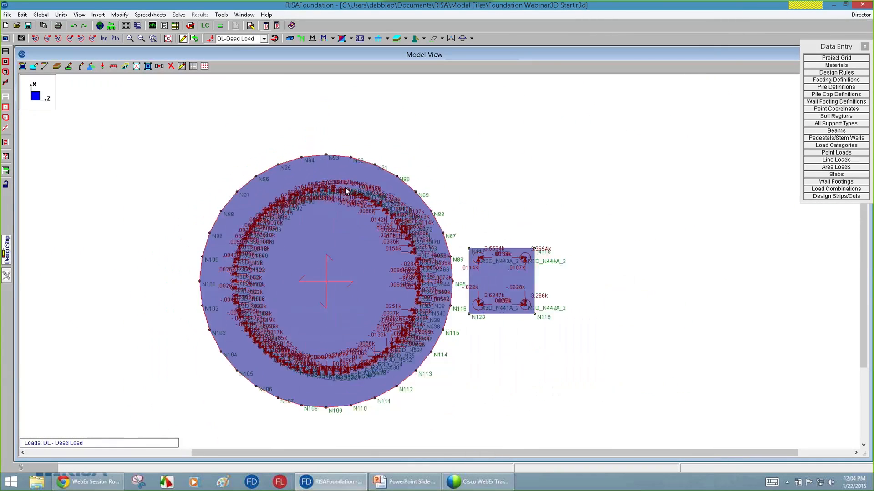
scroll(345, 187, "down", 1)
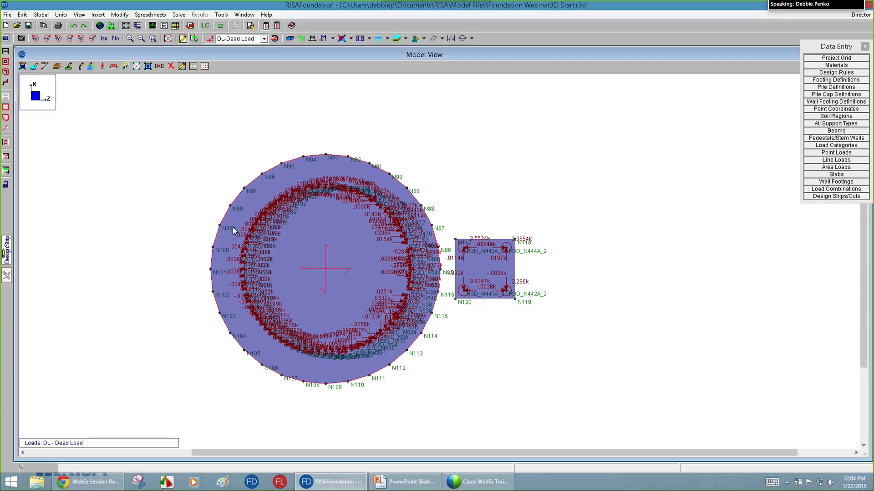
Draw a Plan Horizontal design strip with 50 cuts and the Typical design rule over the square tower slab.
left_click(6, 253)
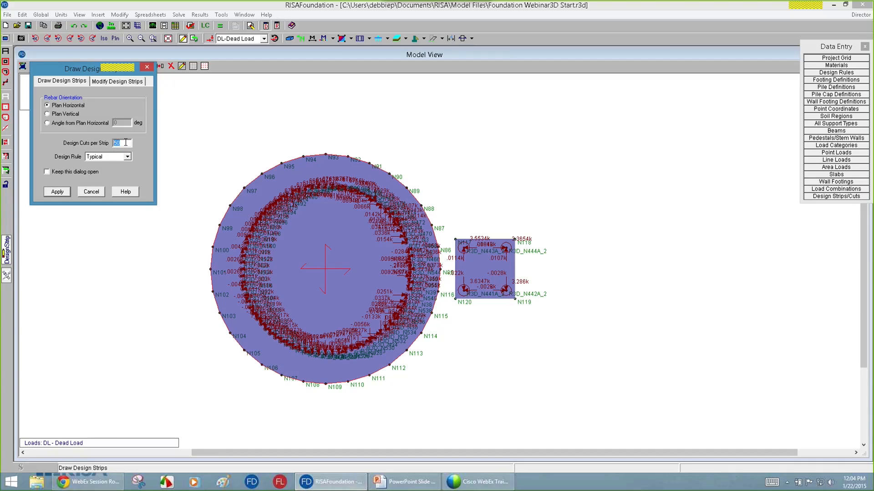
left_click(62, 192)
left_click(455, 299)
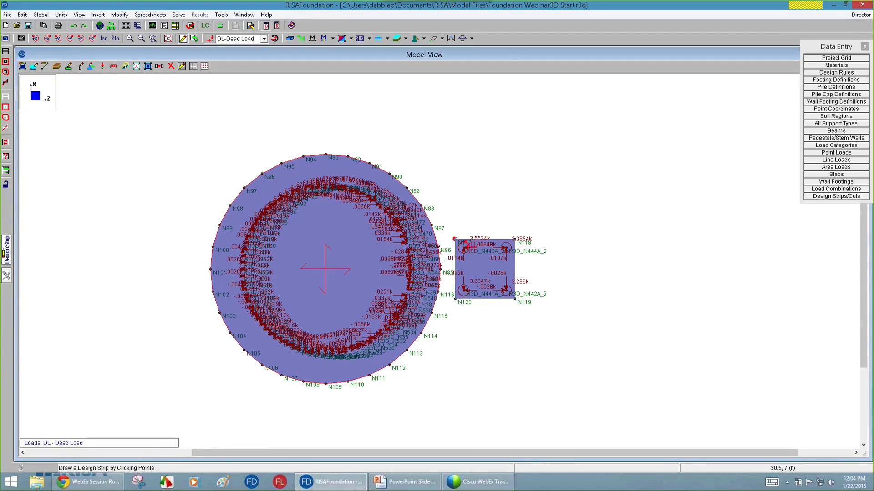
left_click(514, 299)
Draw a Plan Vertical design strip with 50 cuts and the Typical design rule over the square tower slab.
left_click(9, 250)
left_click(47, 113)
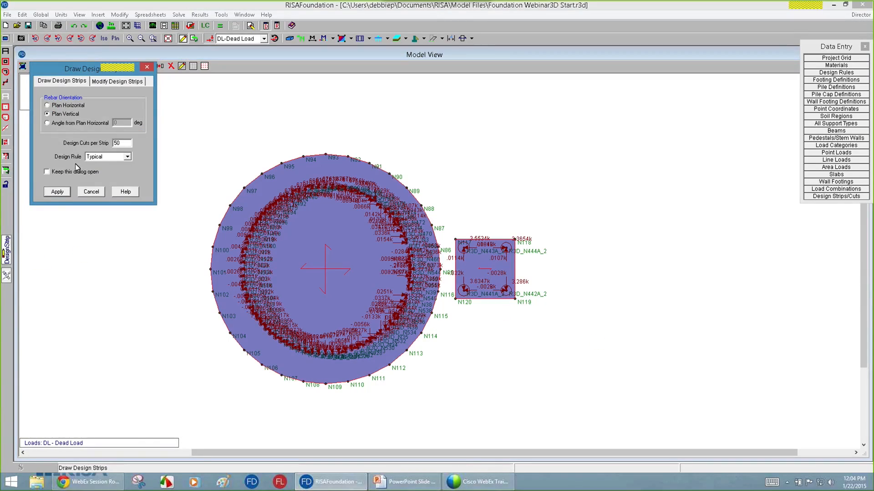
left_click(57, 193)
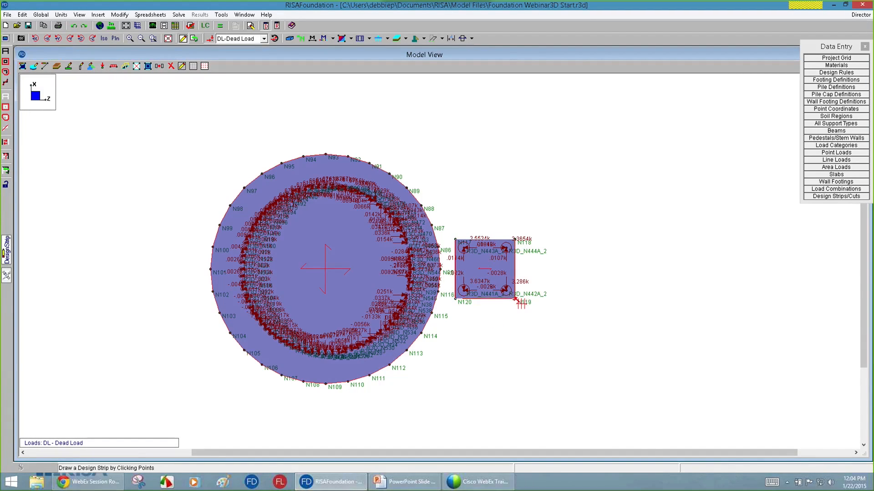
scroll(495, 292, "up", 1)
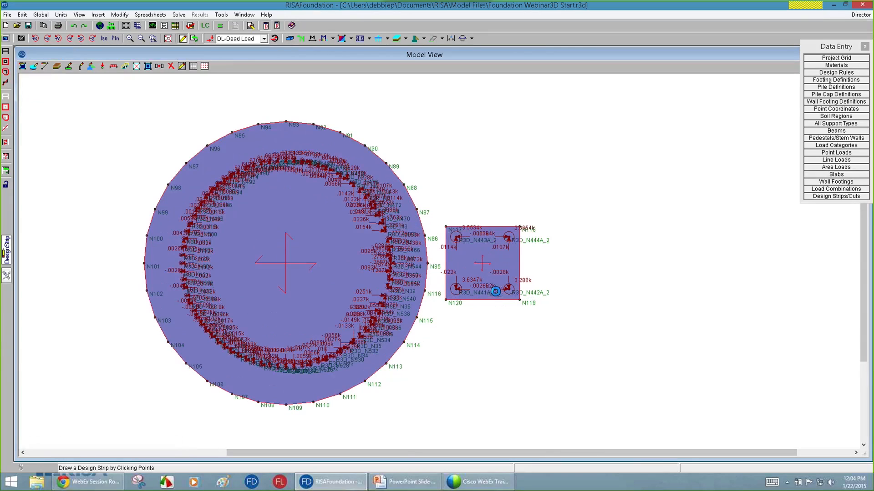
Review the load combinations and solve the foundation model.
left_click(821, 189)
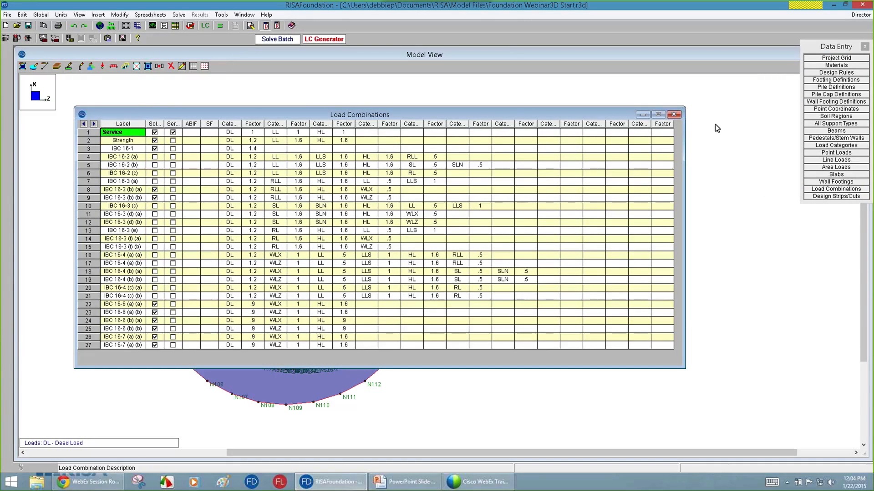
left_click(674, 115)
left_click(220, 25)
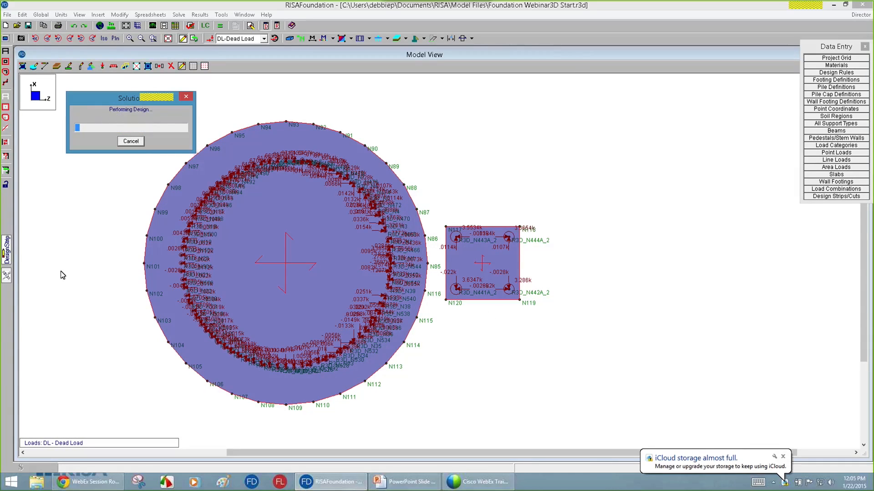
left_click(332, 126)
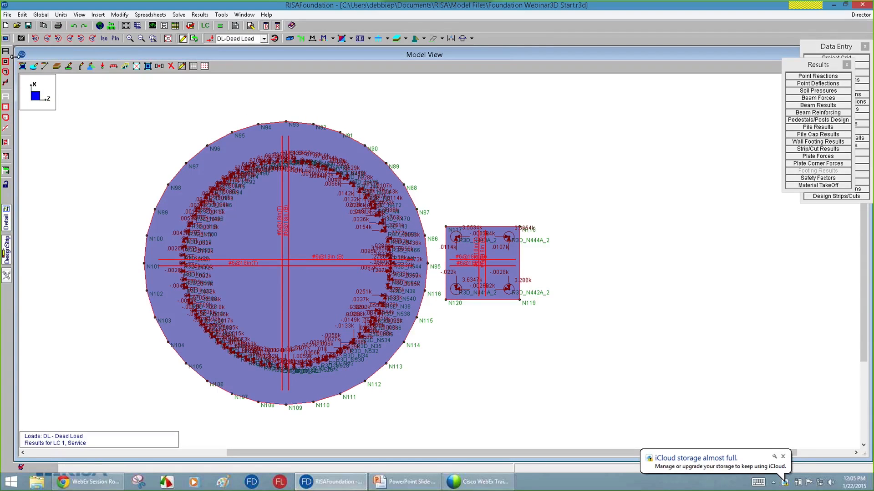
Show the slabs as wireframe in the current view with plate outlines turned off.
left_click(5, 39)
left_click(39, 74)
left_click(55, 103)
left_click(64, 143)
left_click(163, 237)
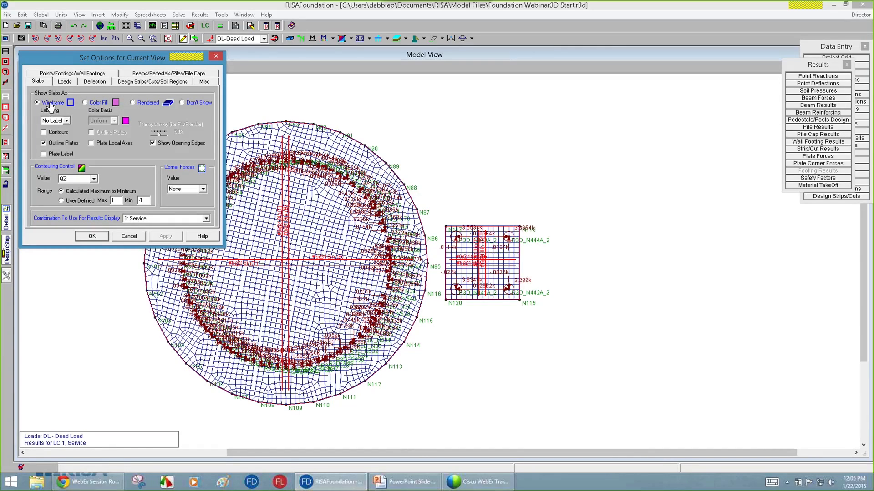
left_click(65, 143)
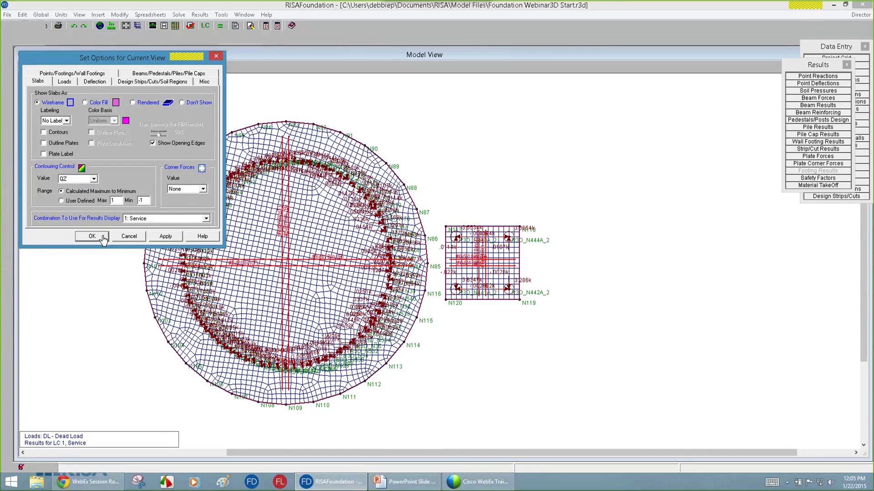
left_click(94, 237)
Display the MX moment contours on both slabs and clear the Results and Data Entry windows from the view.
left_click(351, 38)
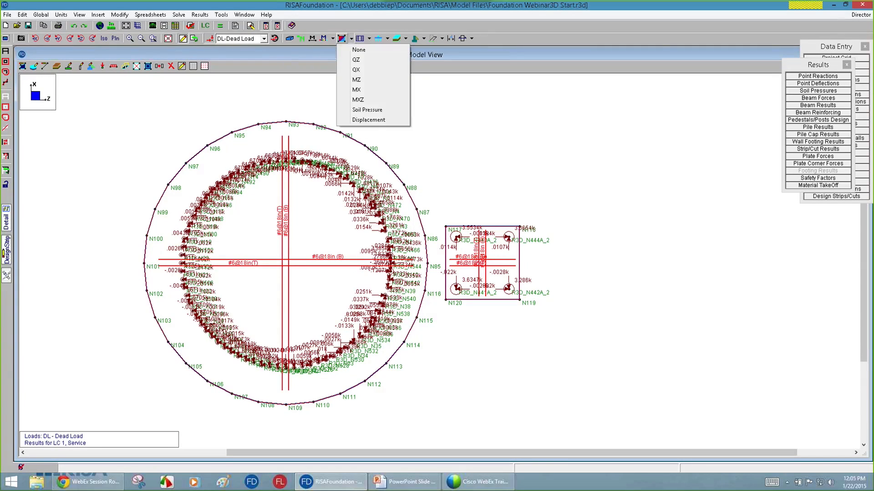
left_click(366, 90)
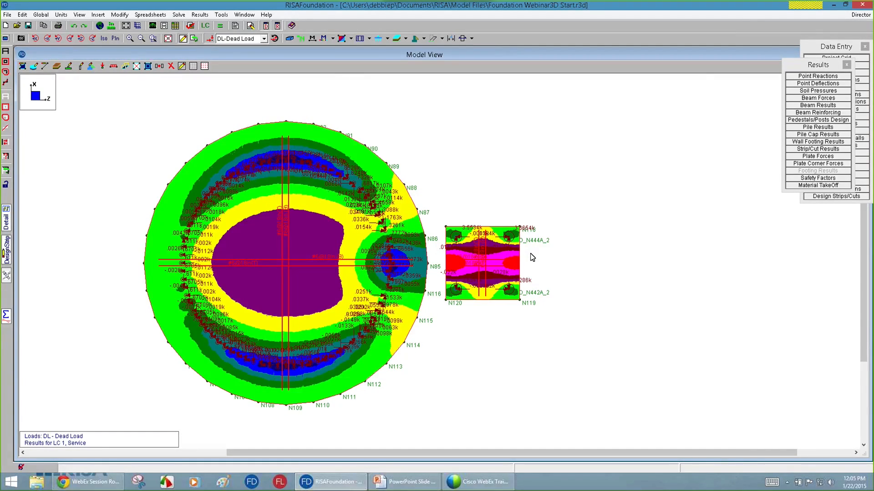
left_click(847, 65)
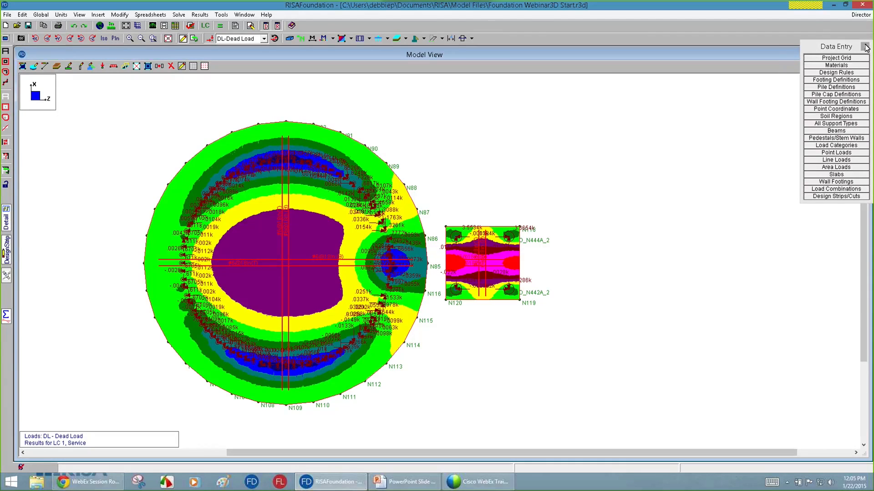
left_click(864, 46)
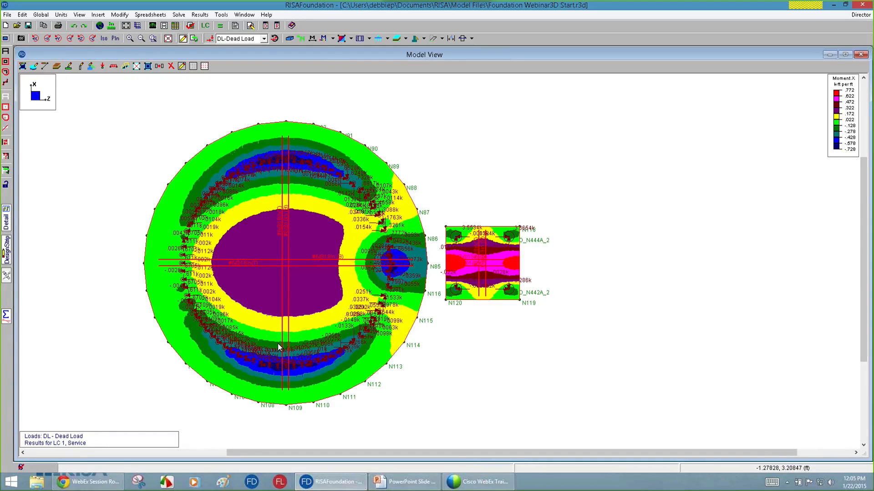
Display the MZ moment contours on both slabs as contour lines instead of filled colors.
left_click(351, 39)
left_click(360, 80)
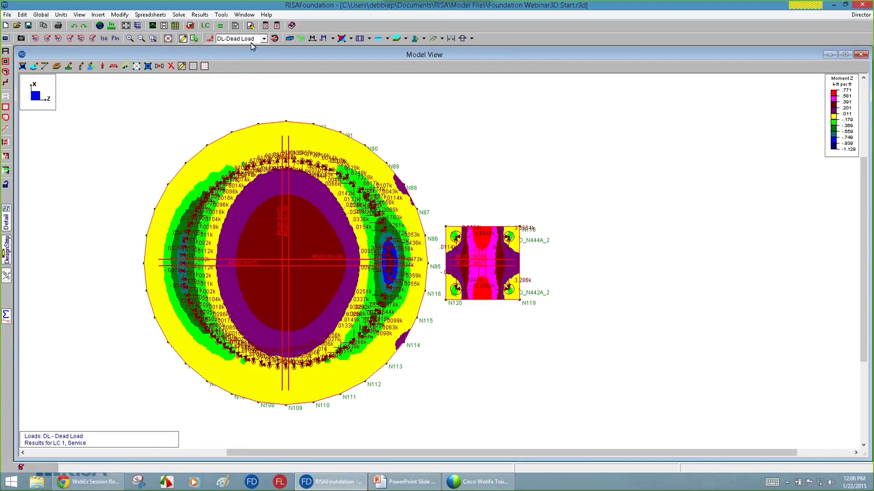
left_click(290, 38)
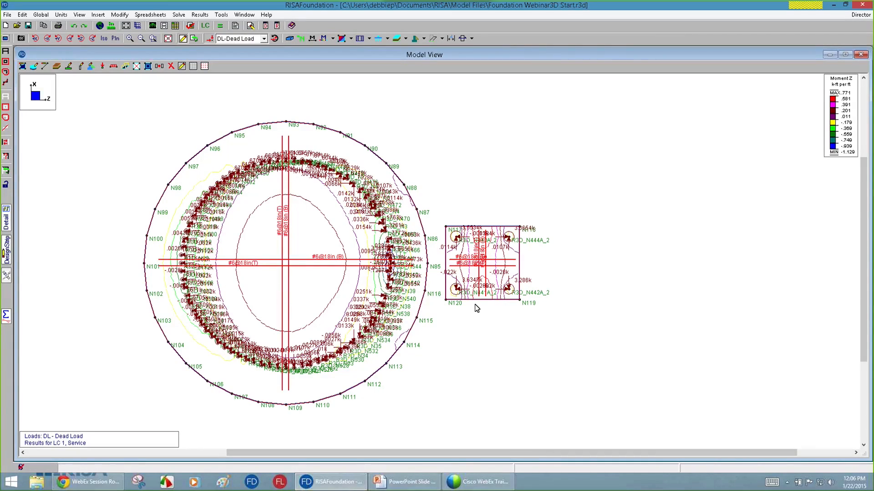
Open the detail report for design strip DS2 on the circular tank slab and enlarge the report window.
left_click(6, 217)
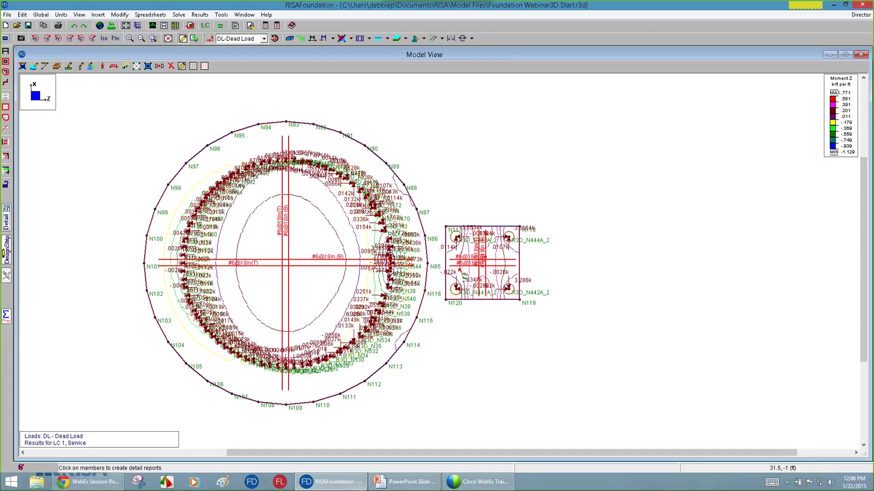
left_click(323, 261)
left_click_drag(296, 130, 295, 73)
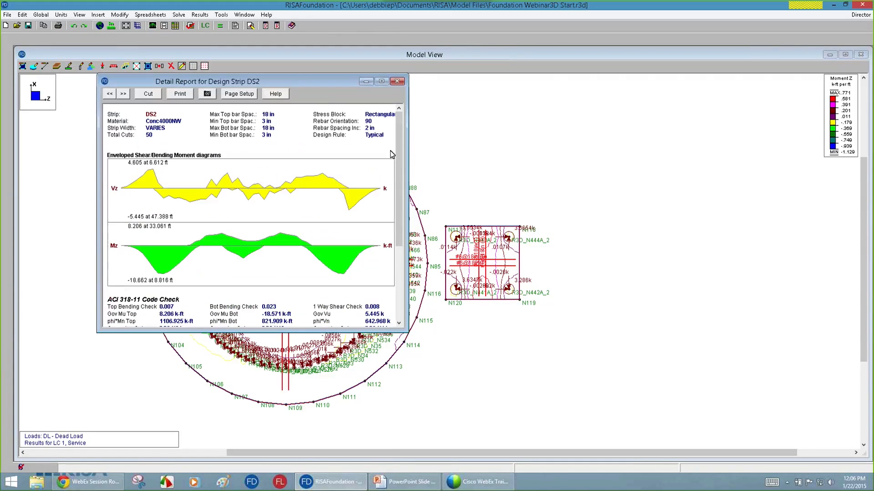
left_click_drag(336, 328, 338, 410)
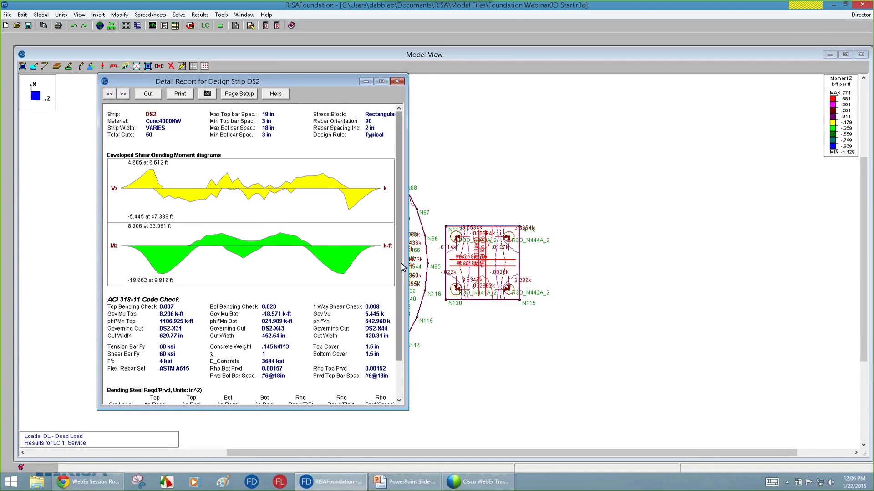
Examine the strip report's code check and bending steel table, view the detail report for design cut DS2-X31, and close it.
scroll(400, 266, "down", 1)
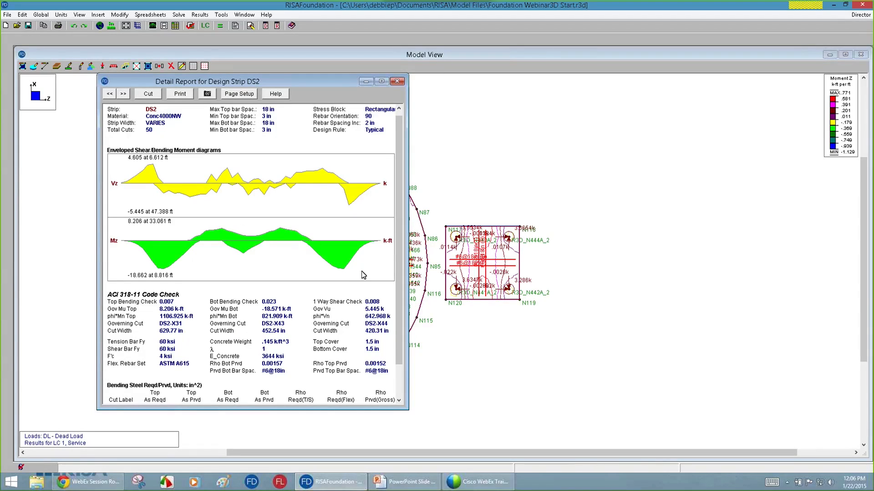
left_click_drag(397, 261, 399, 296)
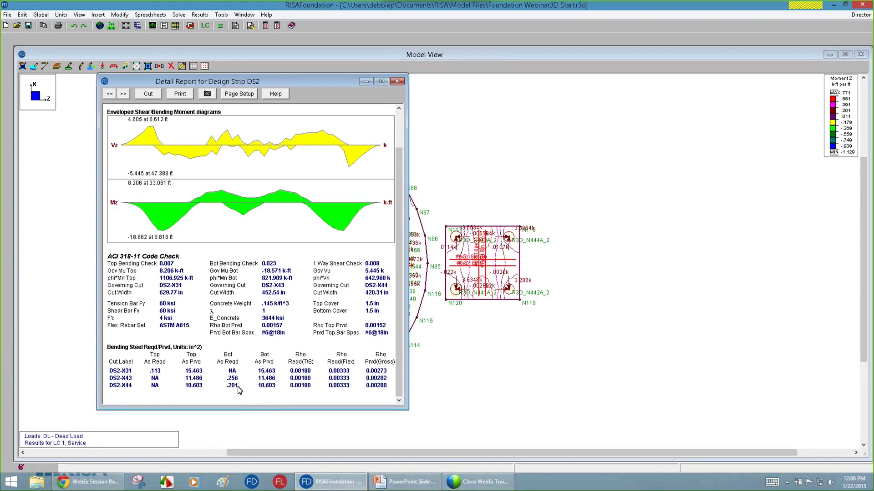
left_click(148, 94)
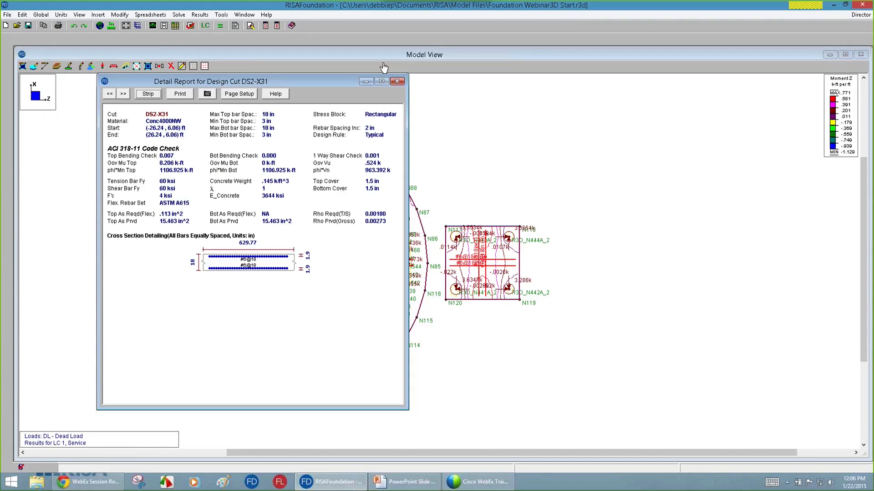
left_click(397, 81)
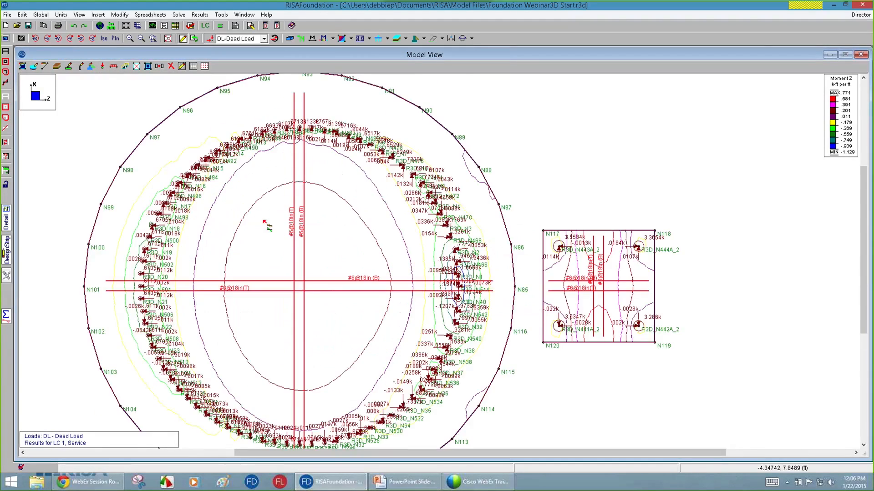